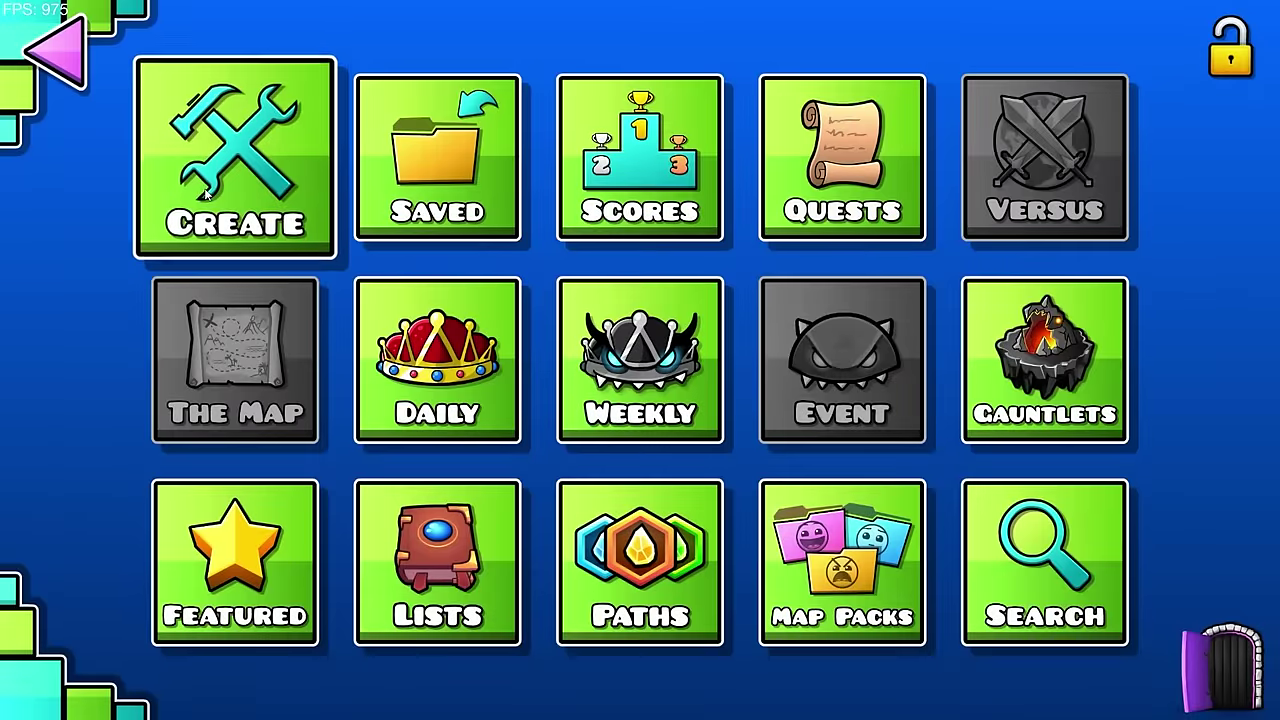
Step: Open the Auto Build level from the created levels list in the level editor
{"action": "left_click", "coordinate": [998, 313]}
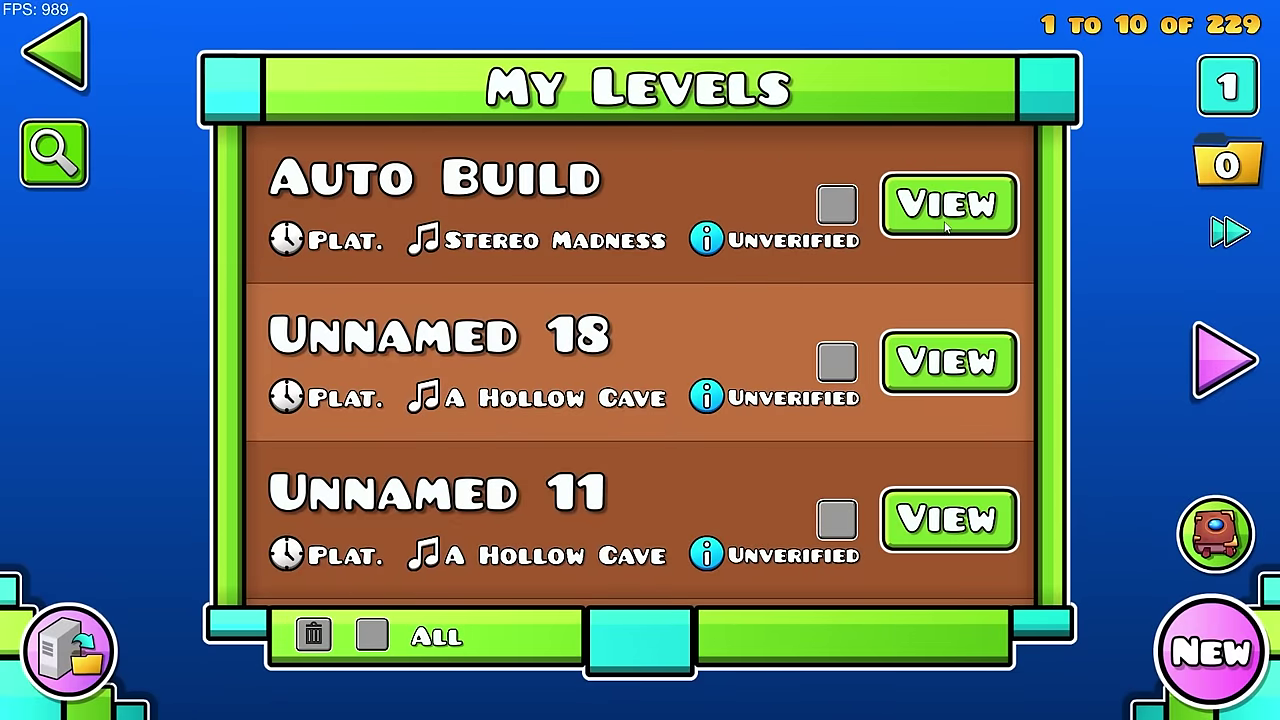
{"action": "left_click", "coordinate": [950, 228]}
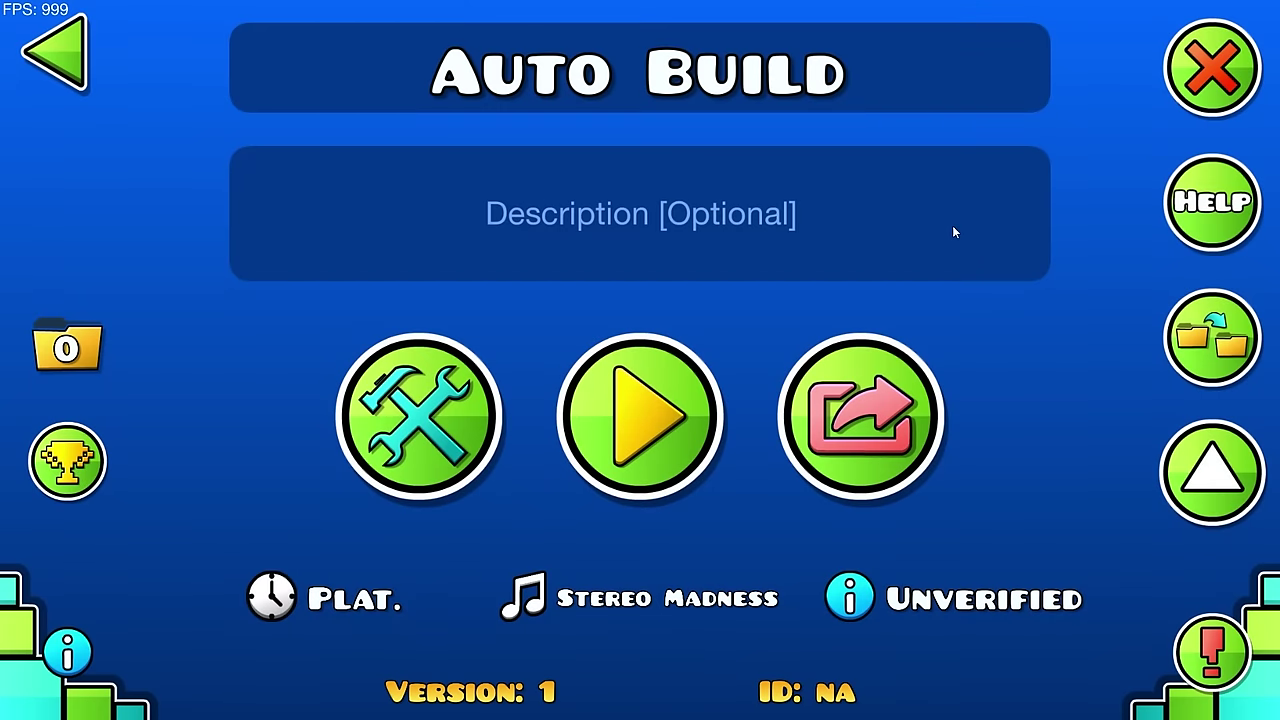
{"action": "left_click", "coordinate": [454, 421]}
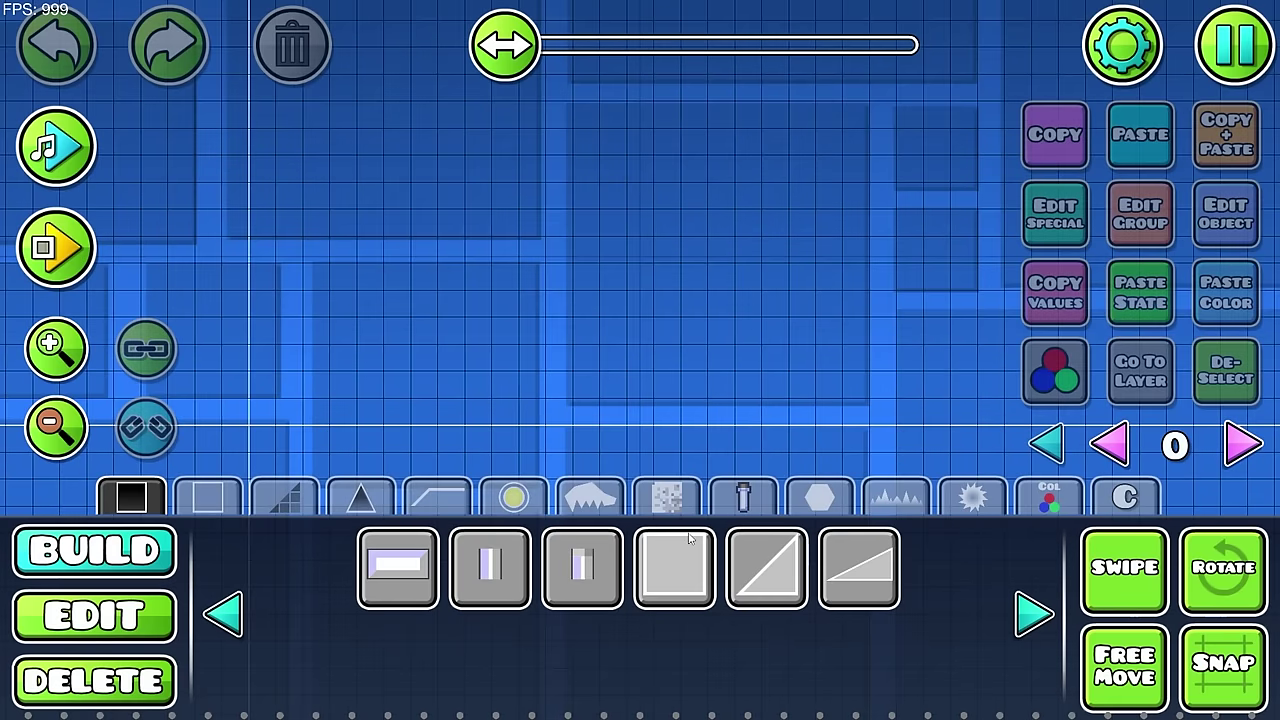
Step: Place a plain square template block on the grid and shift it several cells up and to the right
{"action": "left_click", "coordinate": [688, 546]}
{"action": "left_click", "coordinate": [608, 283]}
{"action": "key", "text": "w"}
{"action": "key", "text": "d"}
{"action": "key", "text": "w"}
{"action": "key", "text": "d"}
{"action": "key", "text": "w"}
{"action": "key", "text": "d"}
{"action": "key", "text": "w"}
{"action": "key", "text": "d"}
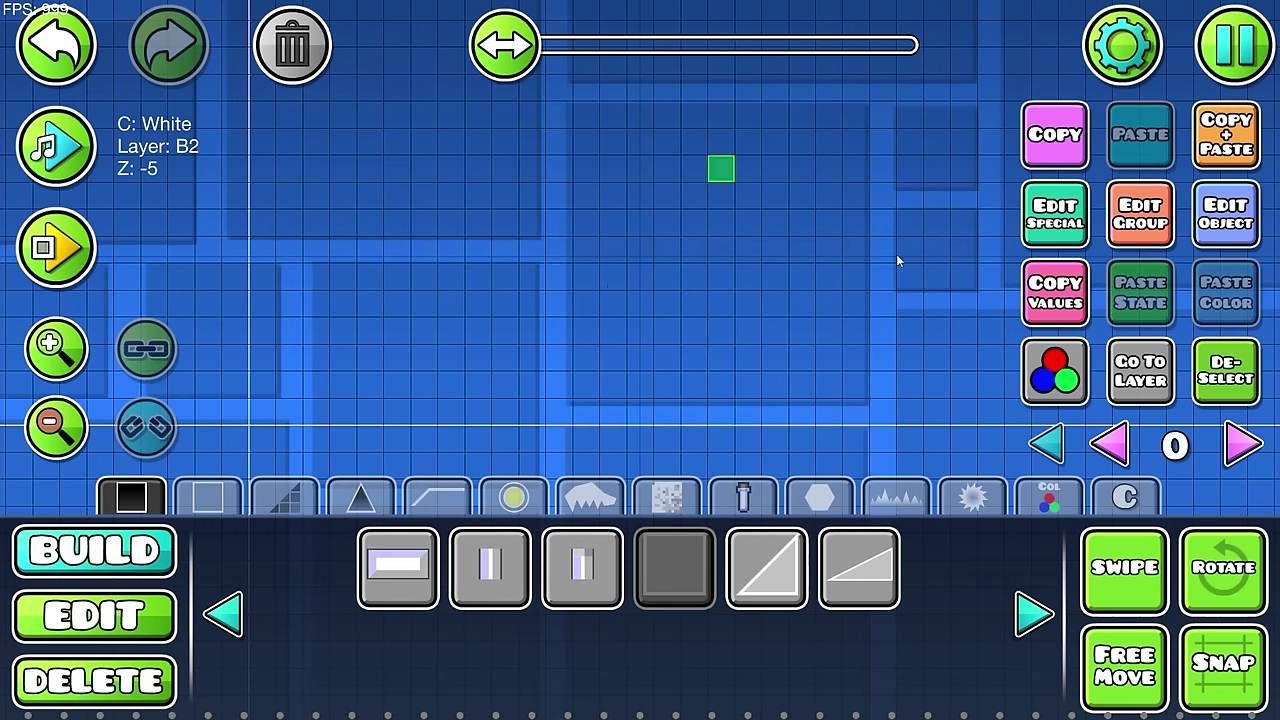
{"action": "key", "text": "s"}
{"action": "key", "text": "d"}
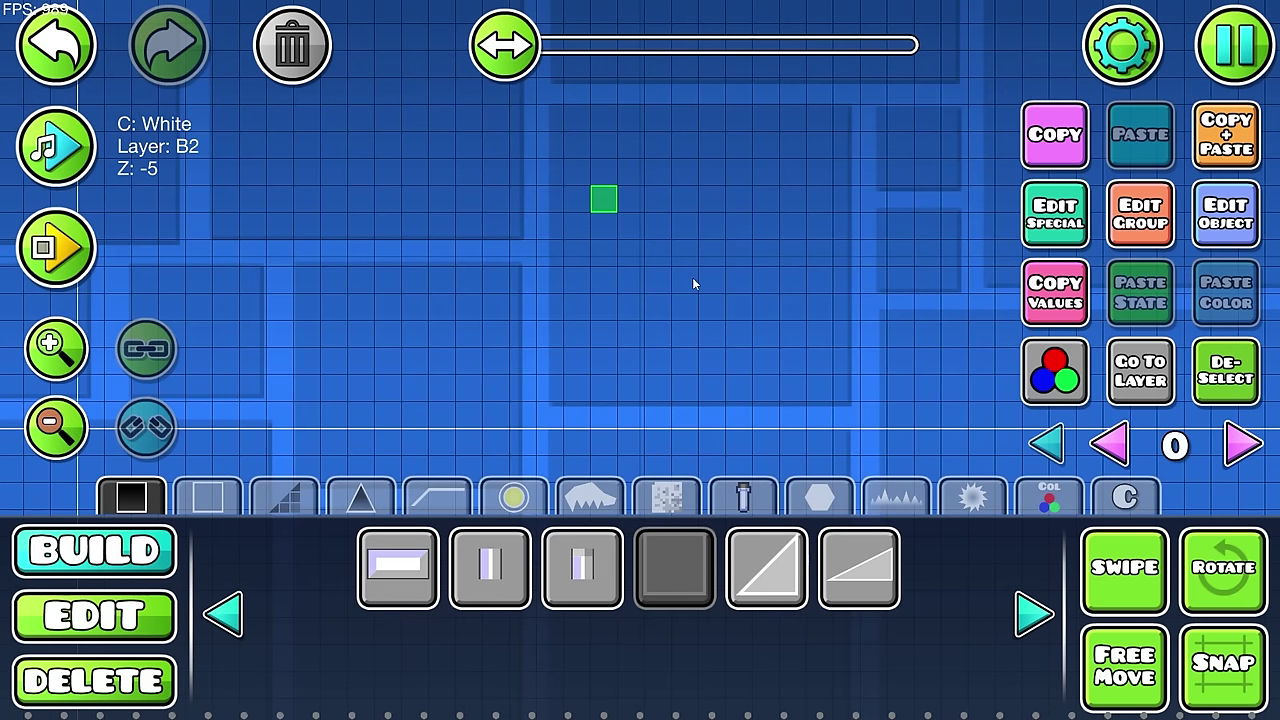
{"action": "key", "text": "d"}
{"action": "key", "text": "d"}
{"action": "key", "text": "d"}
{"action": "key", "text": "d"}
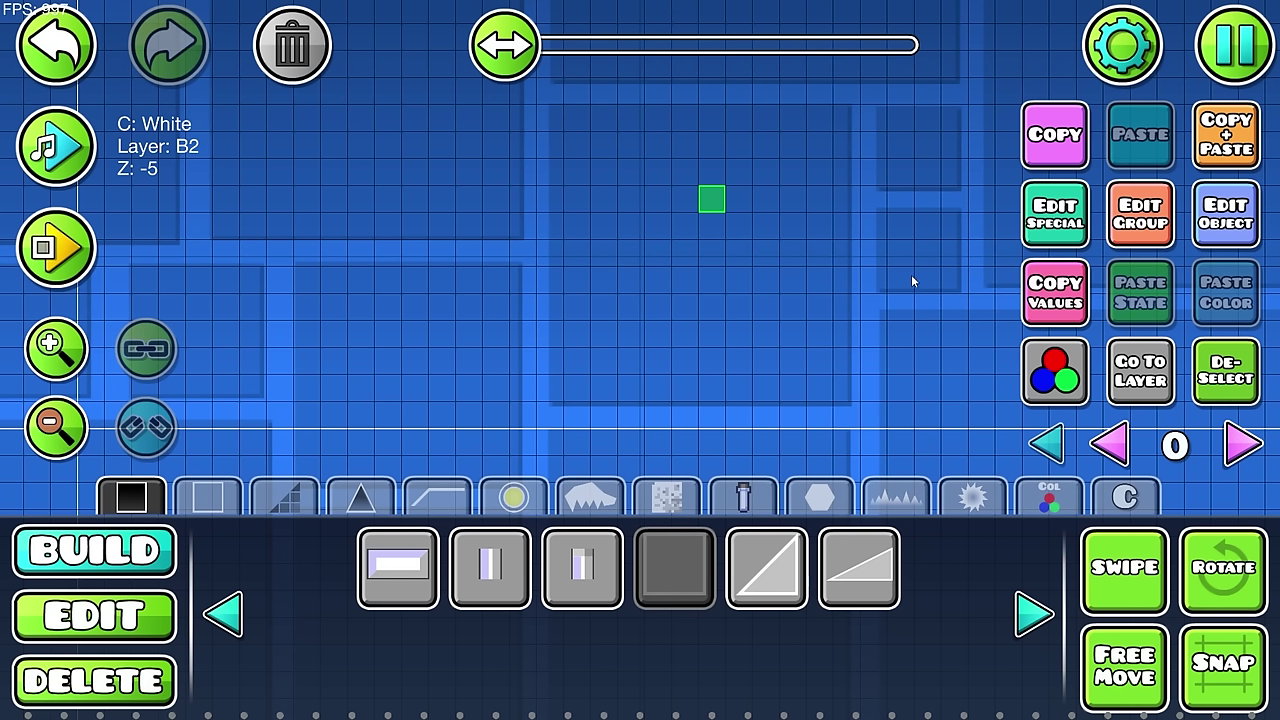
{"action": "key", "text": "d"}
{"action": "key", "text": "d"}
Step: View the block's Create Blocks options, close them and delete the block
{"action": "left_click", "coordinate": [1055, 213]}
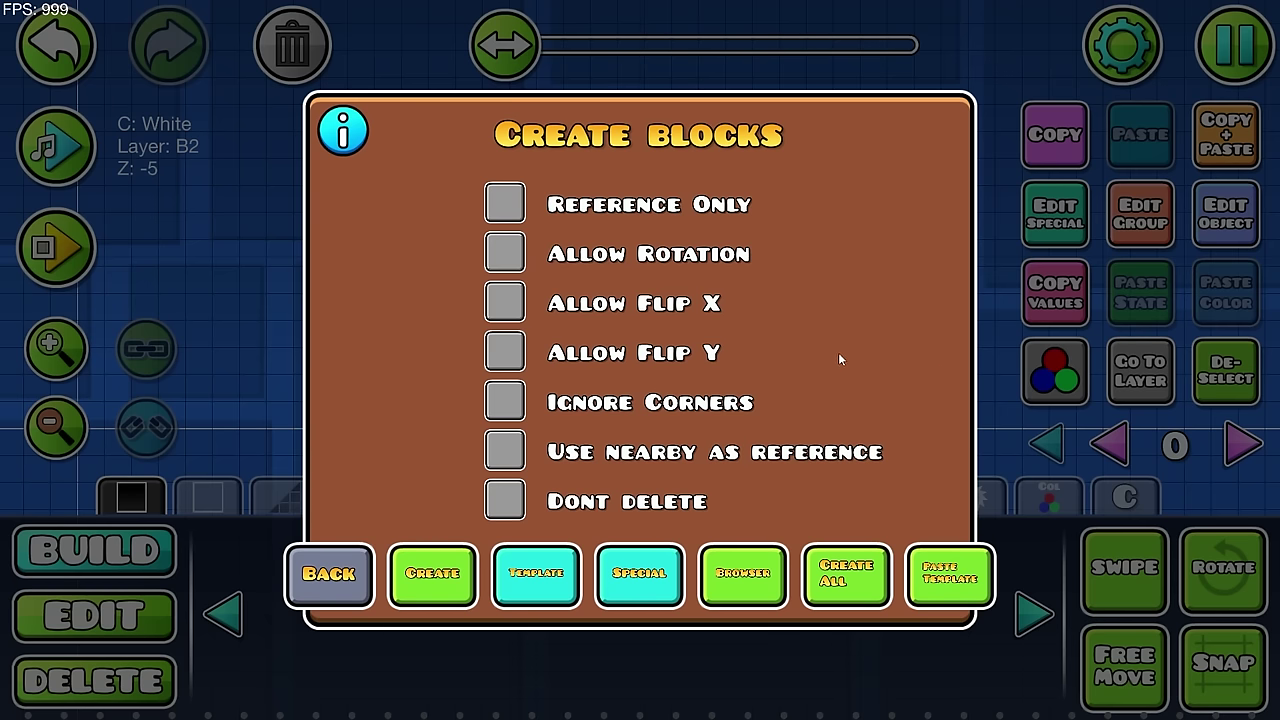
{"action": "key", "text": "Escape"}
{"action": "left_click", "coordinate": [292, 45]}
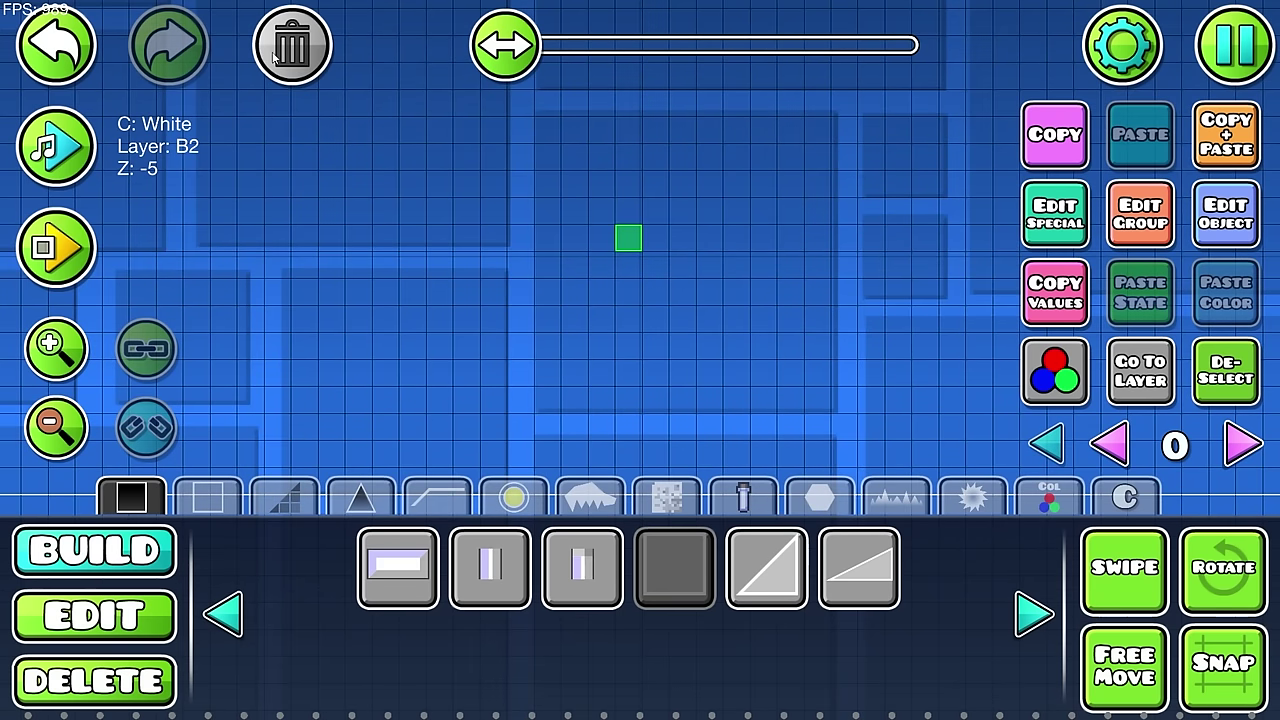
Step: Place a new plain square template block on the grid and move it two cells left and two cells down
{"action": "left_click", "coordinate": [208, 497]}
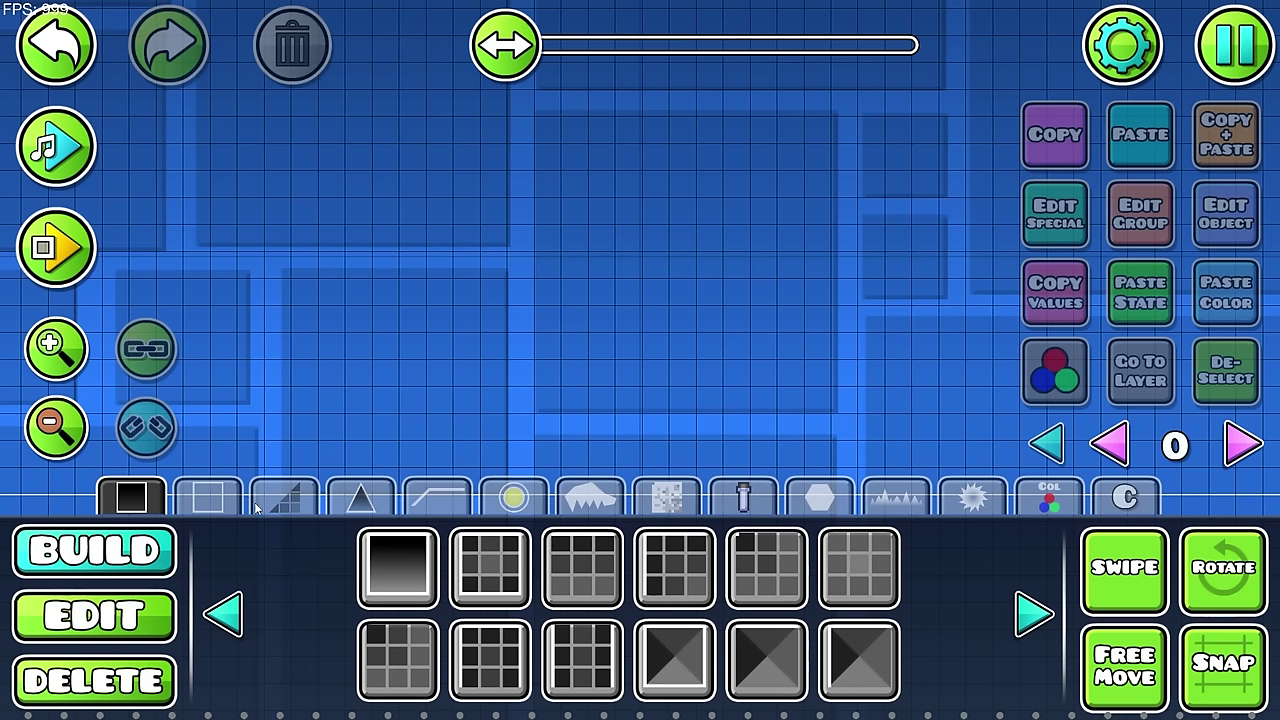
{"action": "left_click", "coordinate": [240, 617]}
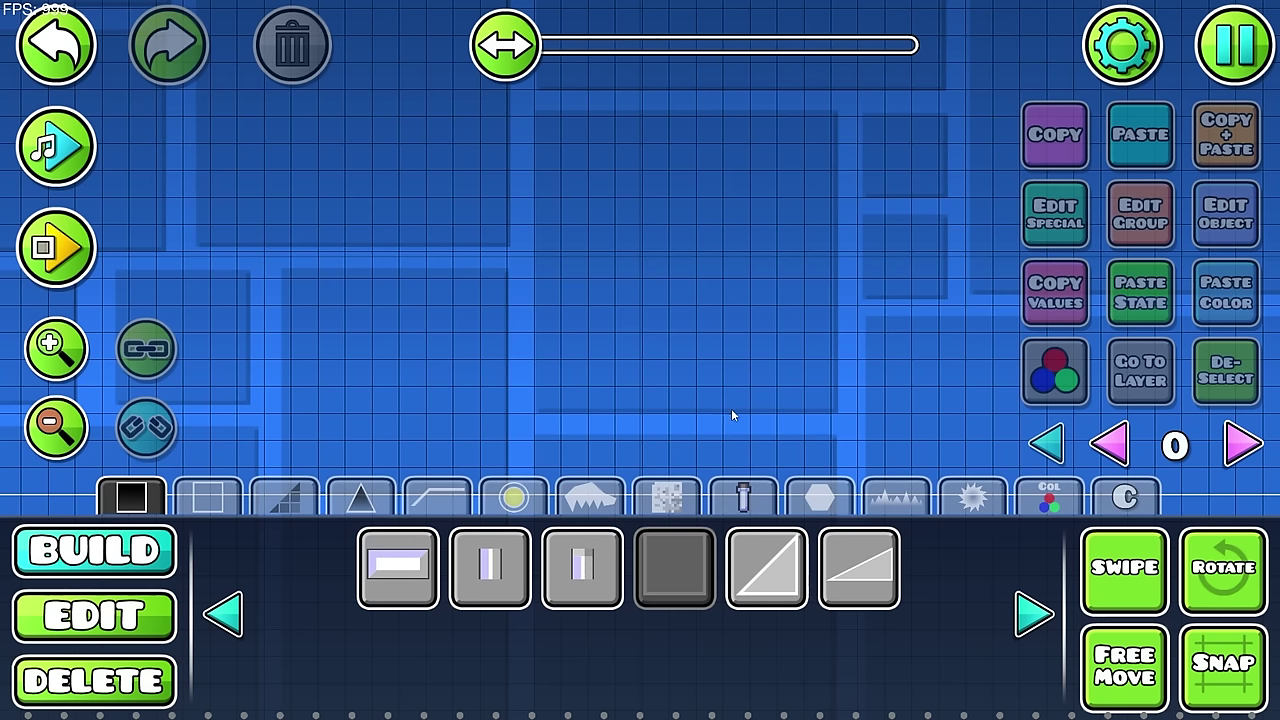
{"action": "left_click", "coordinate": [655, 210]}
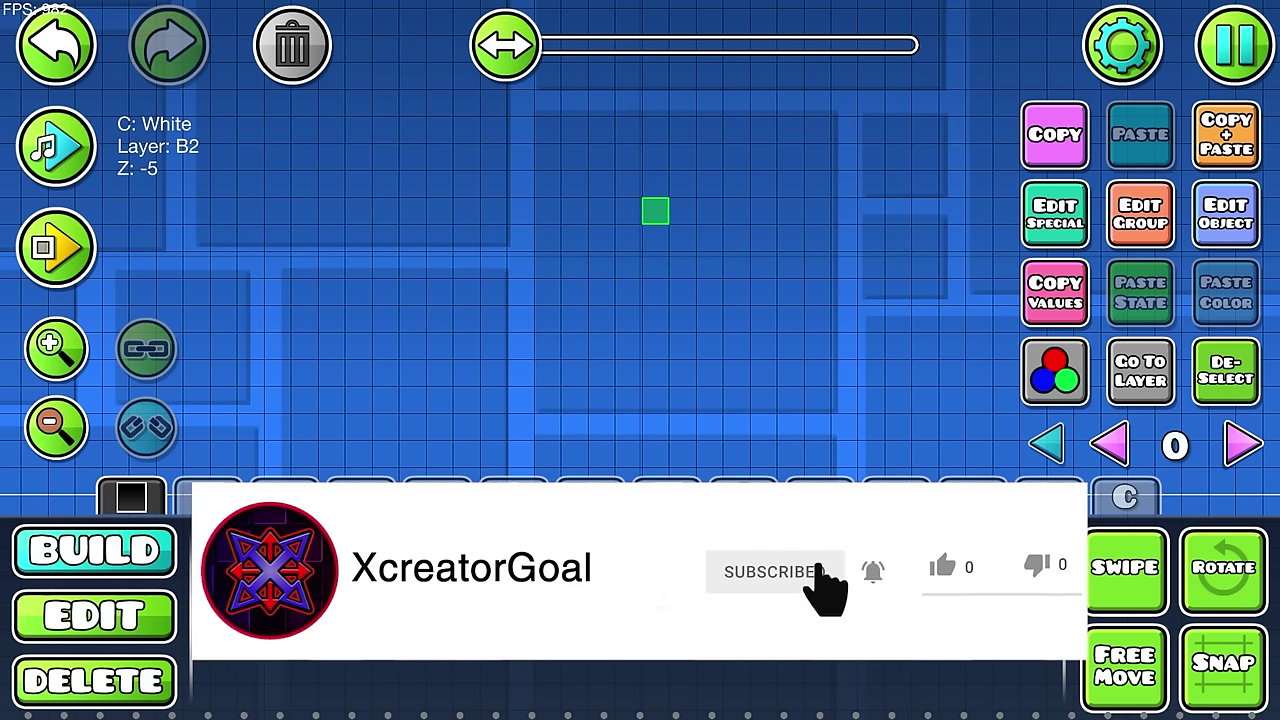
{"action": "key", "text": "s"}
{"action": "key", "text": "w"}
{"action": "key", "text": "a"}
{"action": "key", "text": "a"}
{"action": "key", "text": "s"}
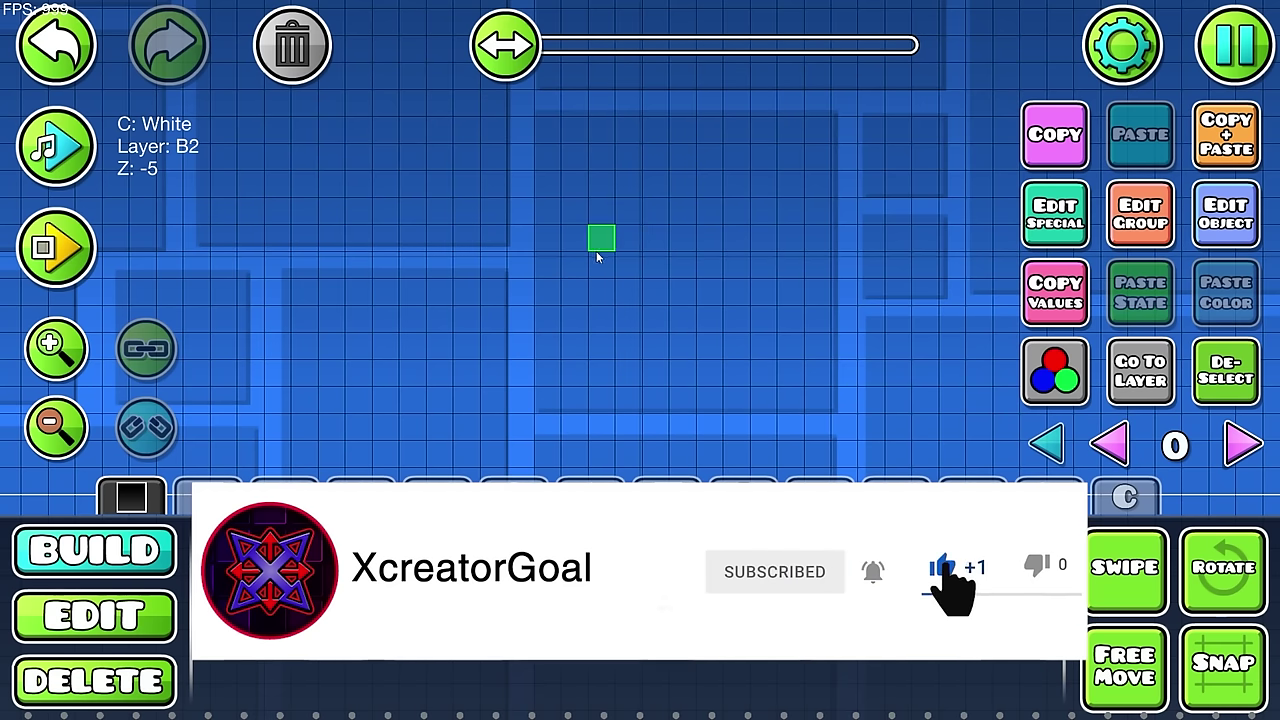
{"action": "key", "text": "s"}
Step: From the block's special options, create a new smart template named "Tutorial Pixel"
{"action": "left_click", "coordinate": [1036, 230]}
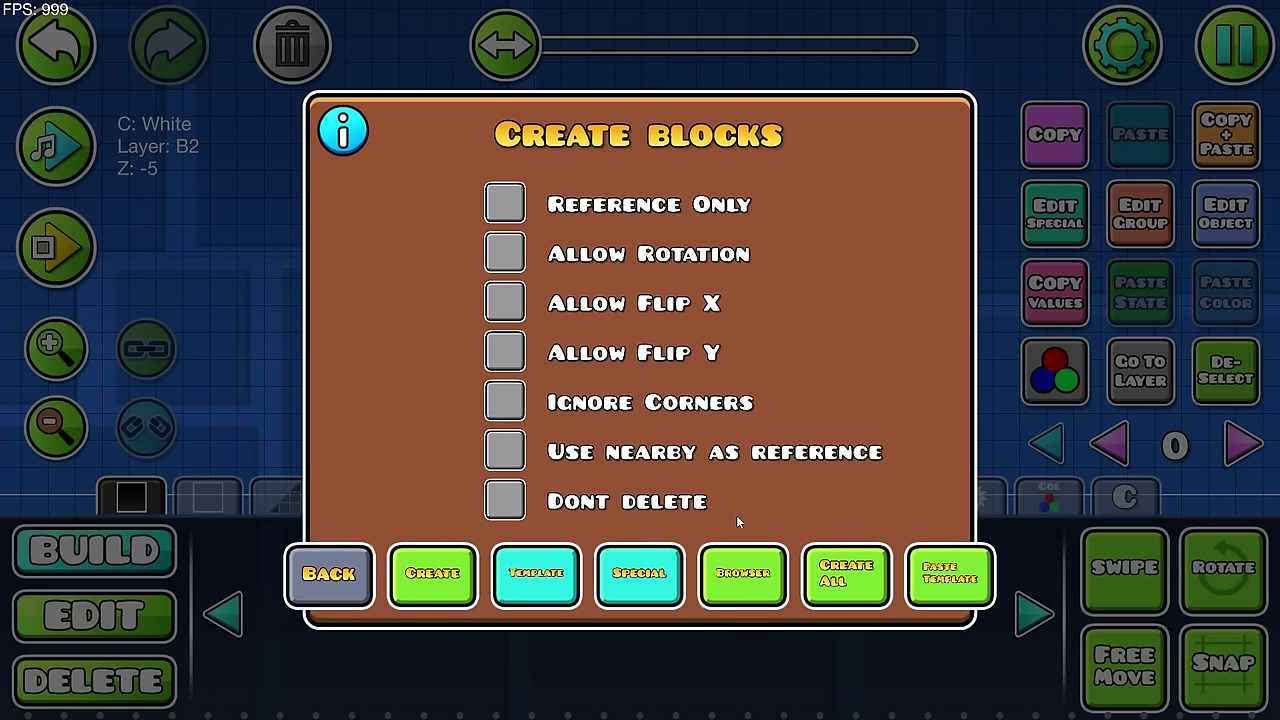
{"action": "left_click", "coordinate": [748, 592]}
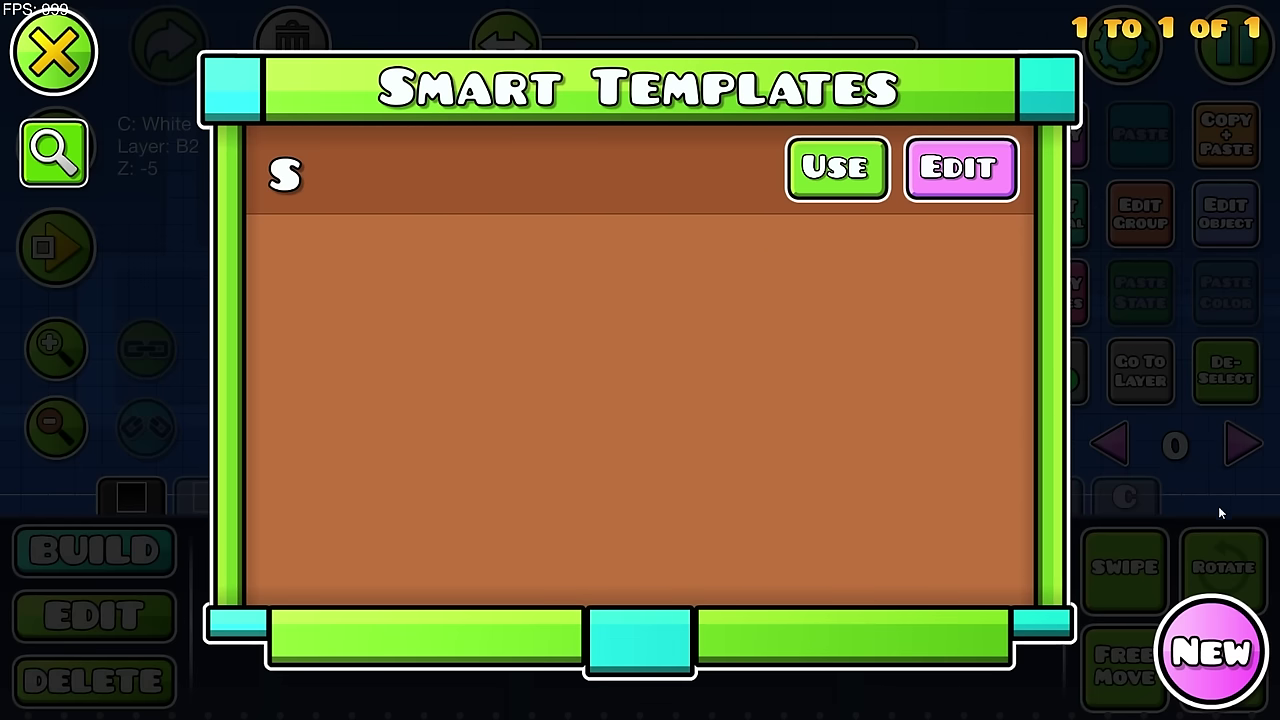
{"action": "left_click", "coordinate": [1212, 648]}
{"action": "left_click", "coordinate": [676, 162]}
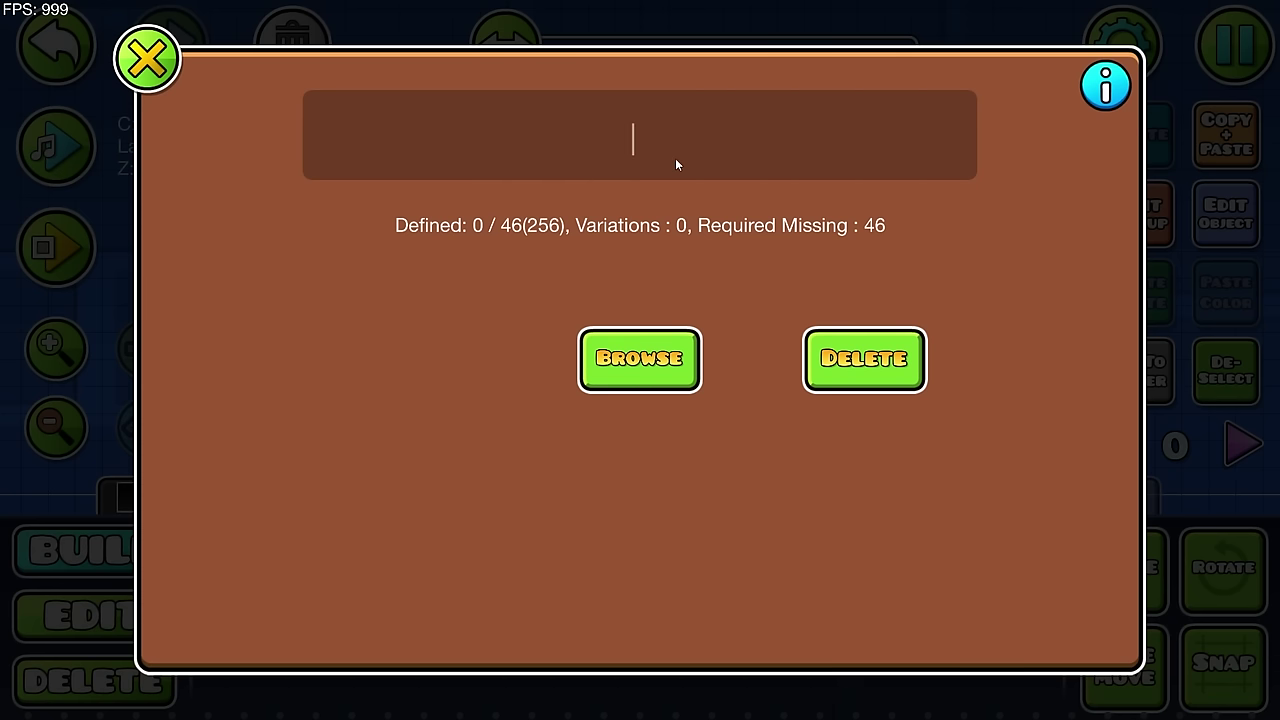
{"action": "type", "text": "Tutop"}
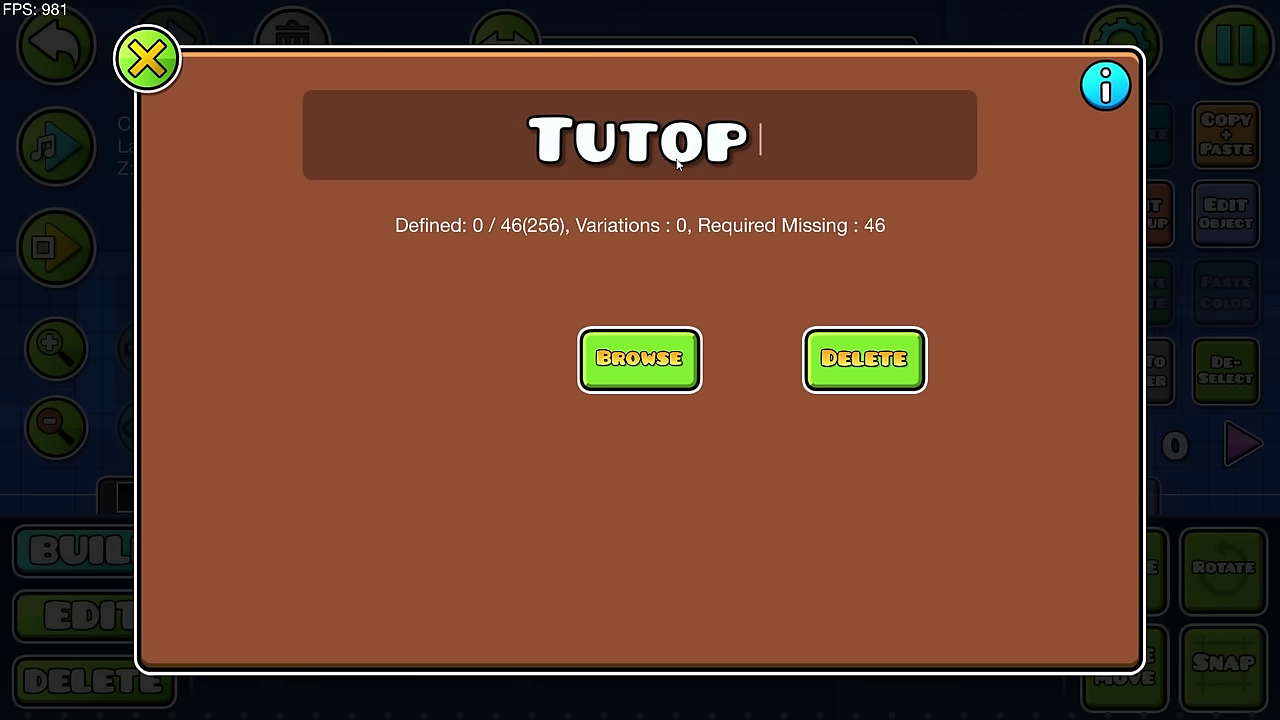
{"action": "key", "text": "BackSpace"}
{"action": "type", "text": "rial Pixel"}
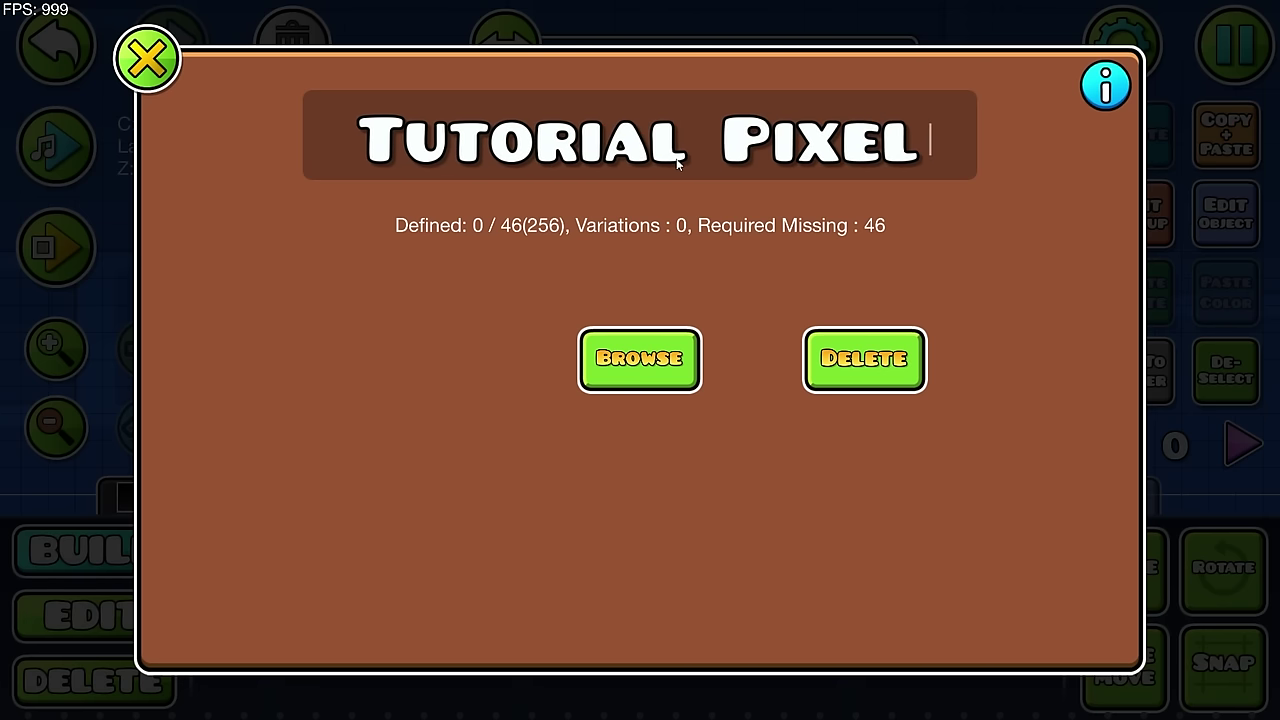
Step: Browse the new smart template's contents and return to the Create Blocks options
{"action": "left_click", "coordinate": [600, 362]}
{"action": "left_click", "coordinate": [130, 60]}
{"action": "left_click", "coordinate": [150, 62]}
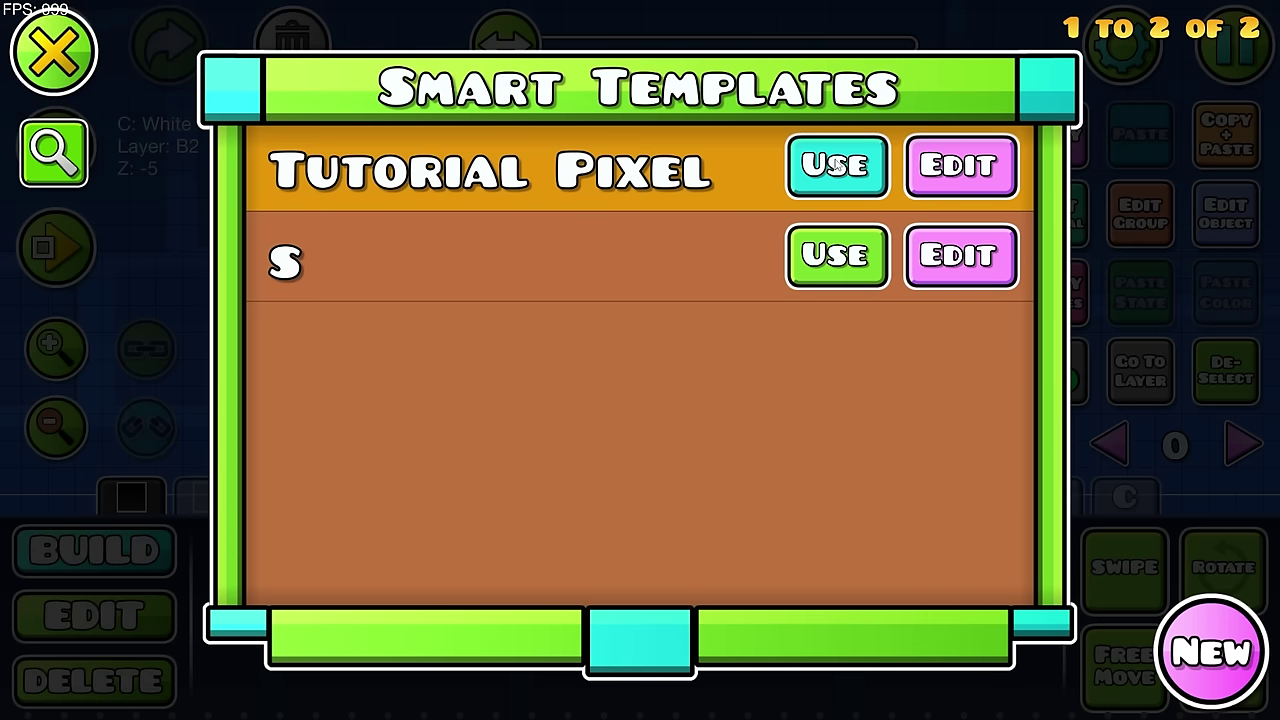
{"action": "left_click", "coordinate": [54, 50]}
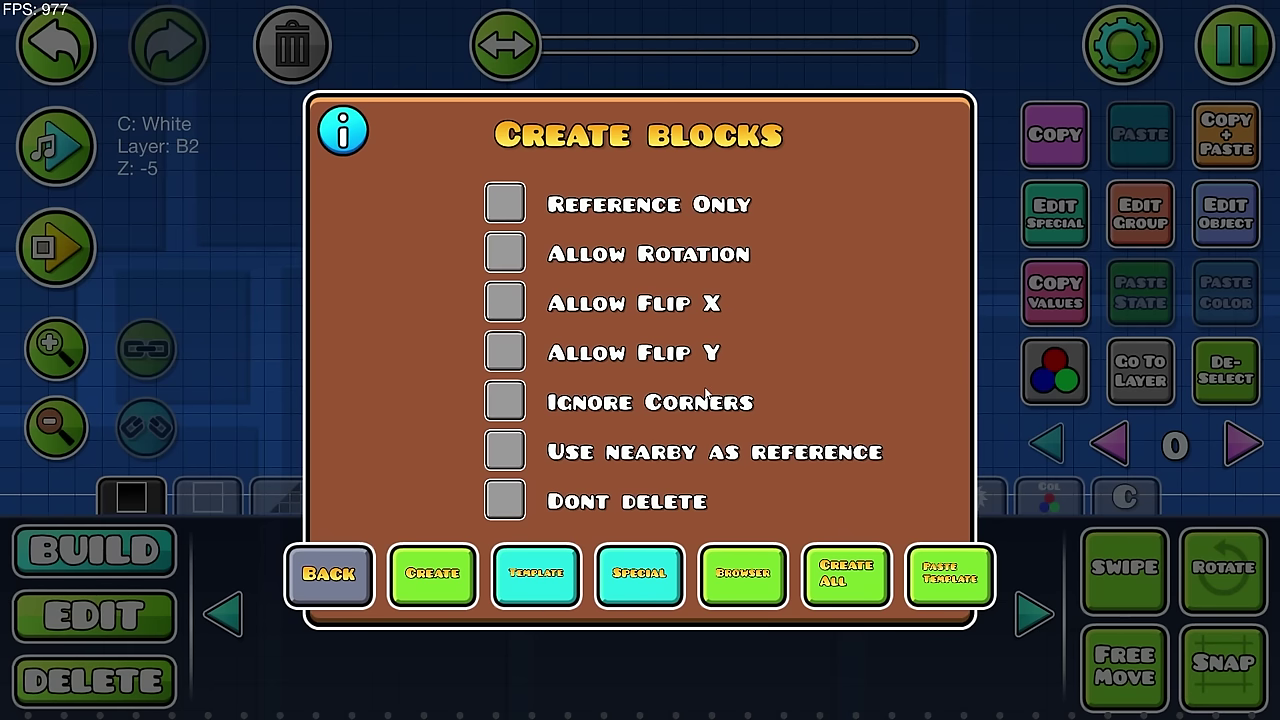
Step: Paste the template layout into the level, move the original single block up two cells and delete it
{"action": "left_click", "coordinate": [958, 595]}
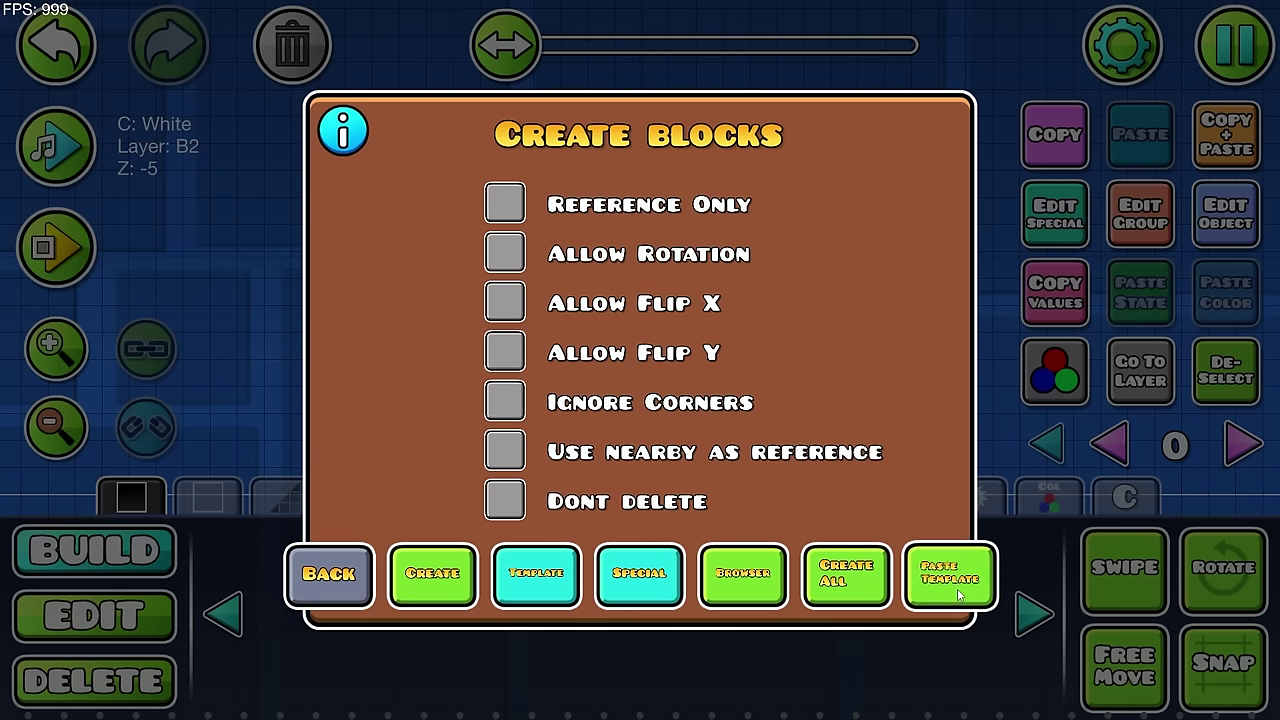
{"action": "left_click", "coordinate": [958, 595]}
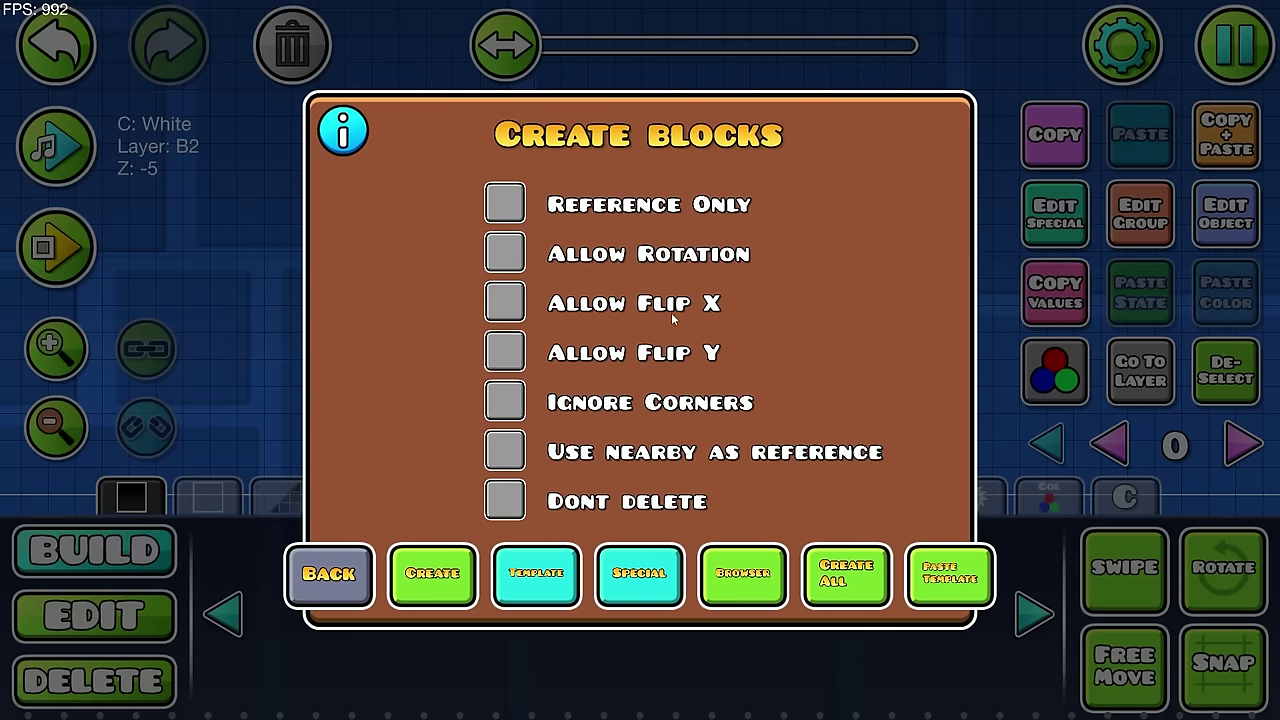
{"action": "left_click", "coordinate": [950, 578]}
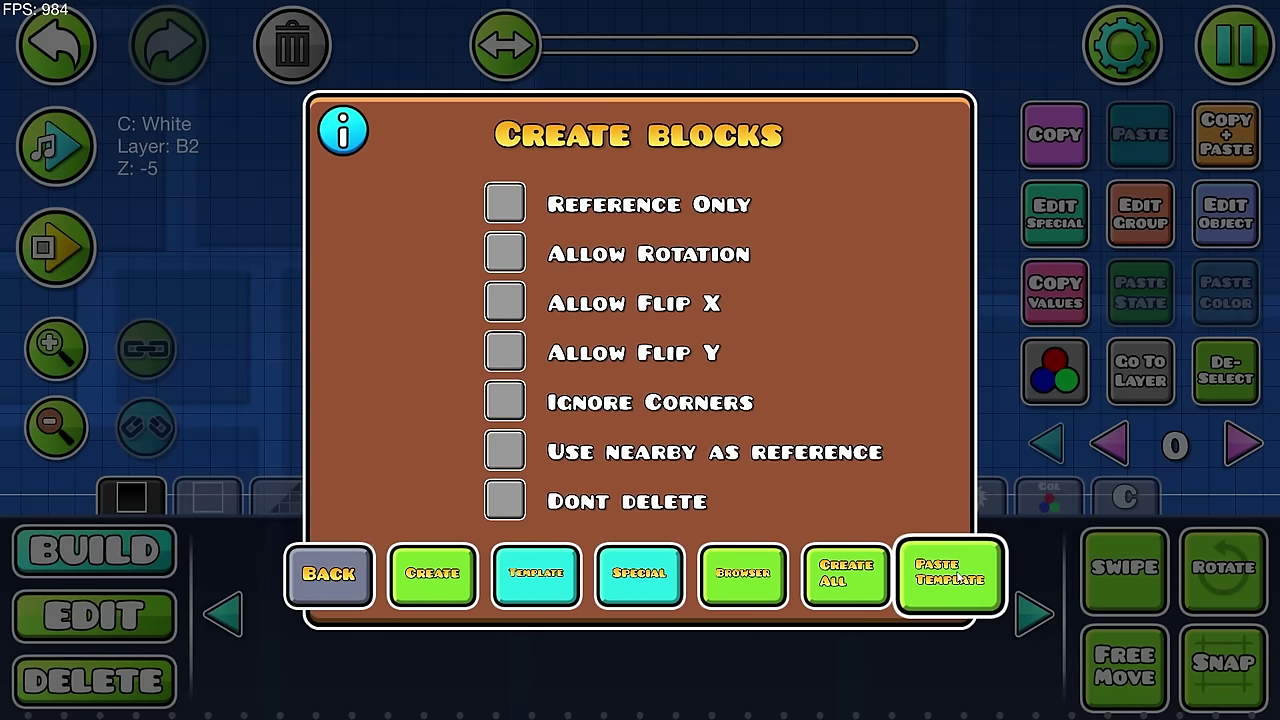
{"action": "key", "text": "2"}
{"action": "left_click", "coordinate": [597, 263]}
{"action": "key", "text": "w"}
{"action": "key", "text": "w"}
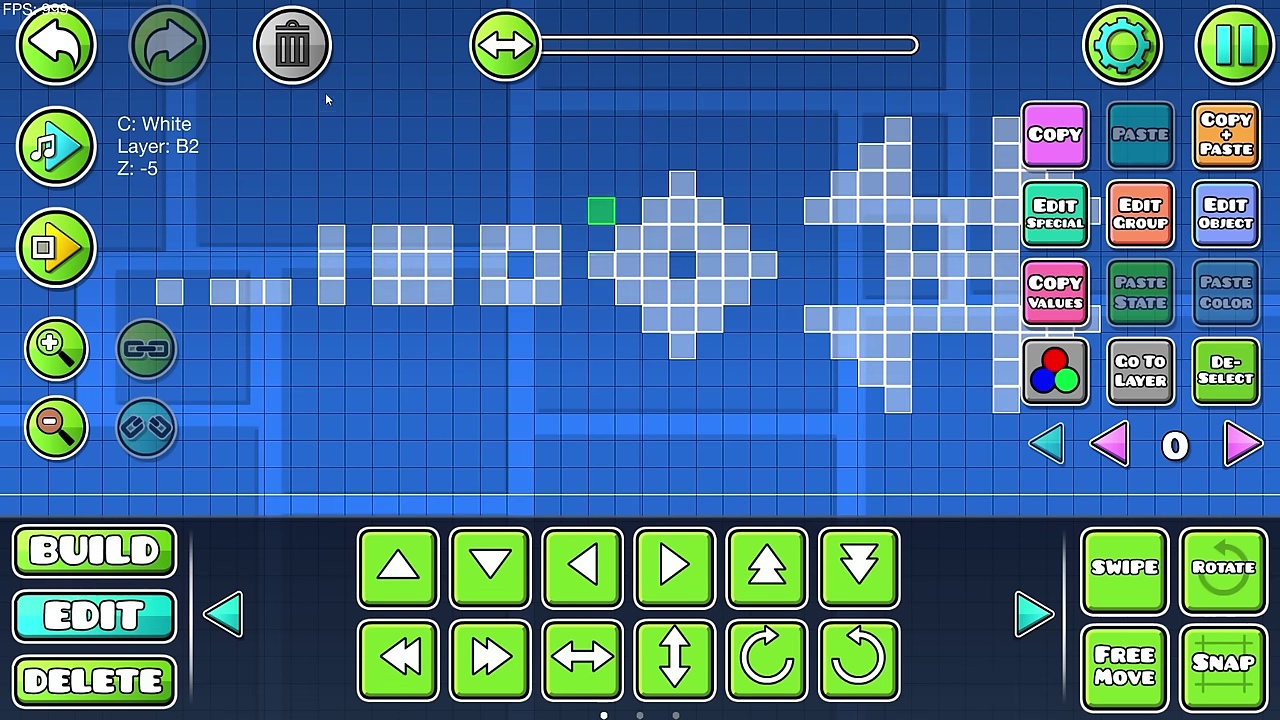
{"action": "left_click", "coordinate": [294, 50]}
Step: Place an extra block at the tip of the diamond shape and delete it
{"action": "scroll", "coordinate": [748, 270], "scroll_direction": "down", "scroll_amount": 3}
{"action": "scroll", "coordinate": [750, 290], "scroll_direction": "up", "scroll_amount": 2}
{"action": "key", "text": "1"}
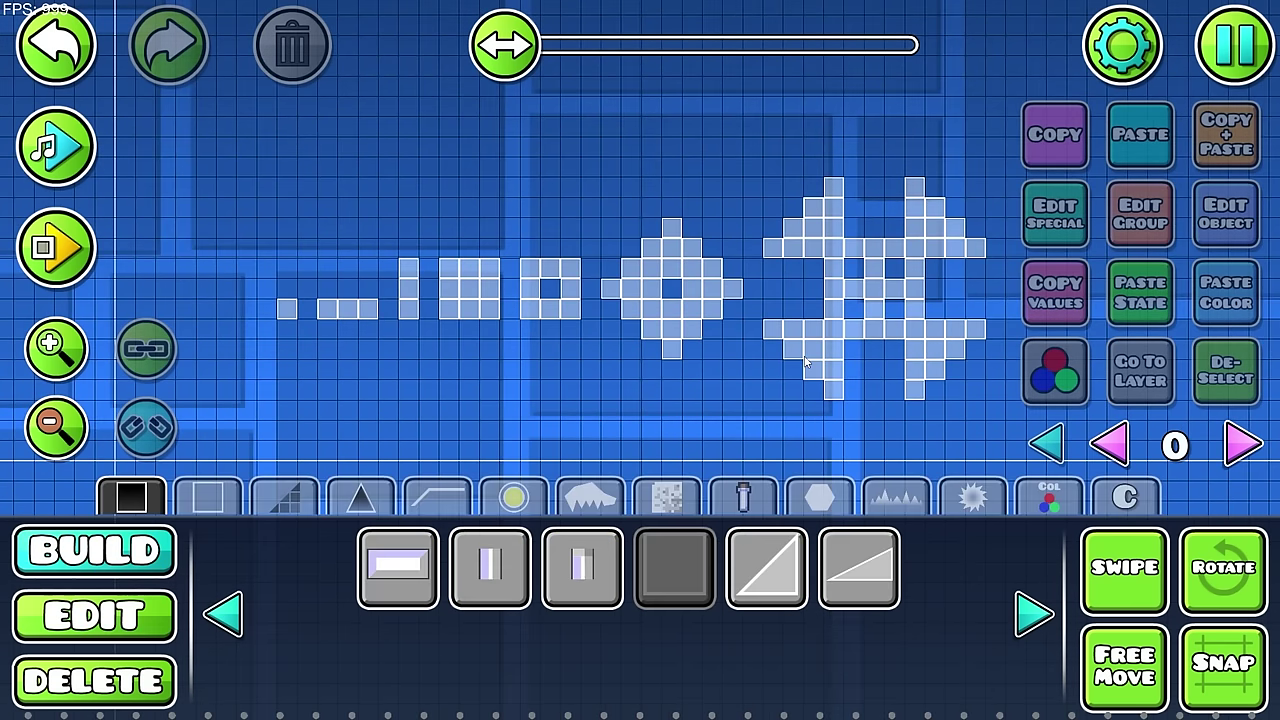
{"action": "scroll", "coordinate": [612, 280], "scroll_direction": "up", "scroll_amount": 2}
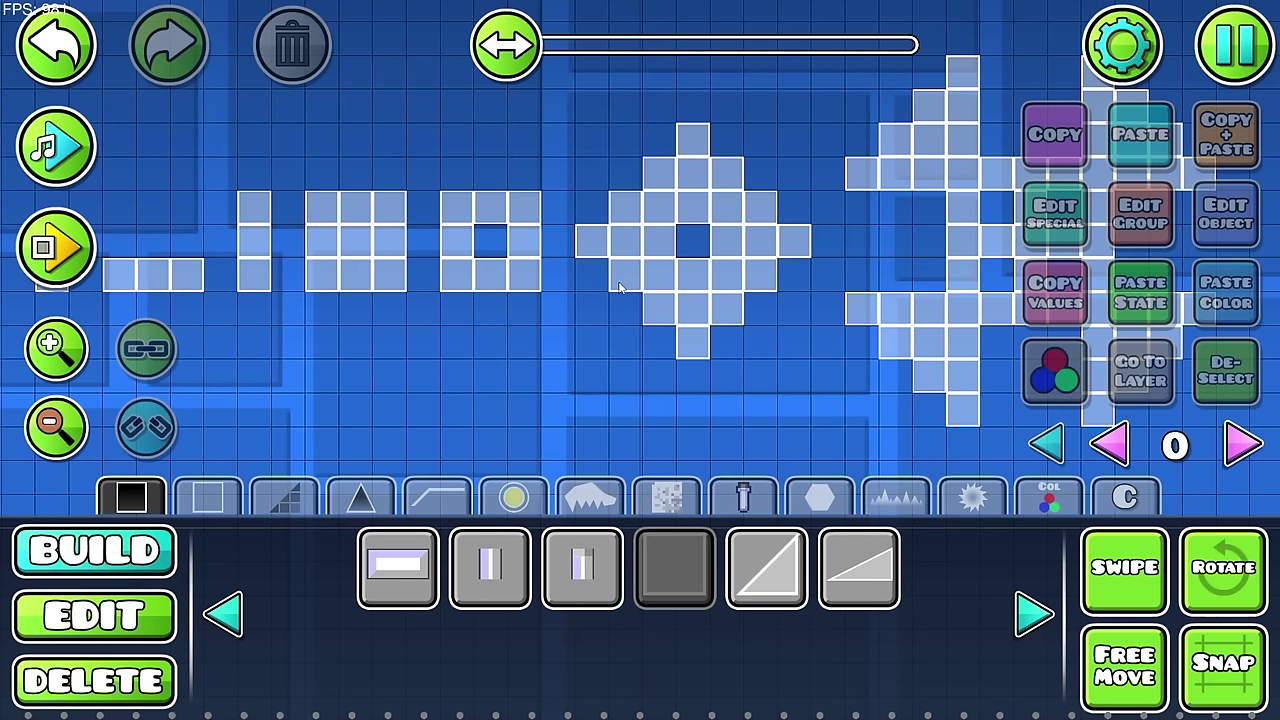
{"action": "left_click", "coordinate": [600, 225]}
{"action": "left_click", "coordinate": [294, 48]}
{"action": "scroll", "coordinate": [686, 287], "scroll_direction": "down", "scroll_amount": 1}
Step: Select the pasted template shapes and clear the selection
{"action": "key", "text": "2"}
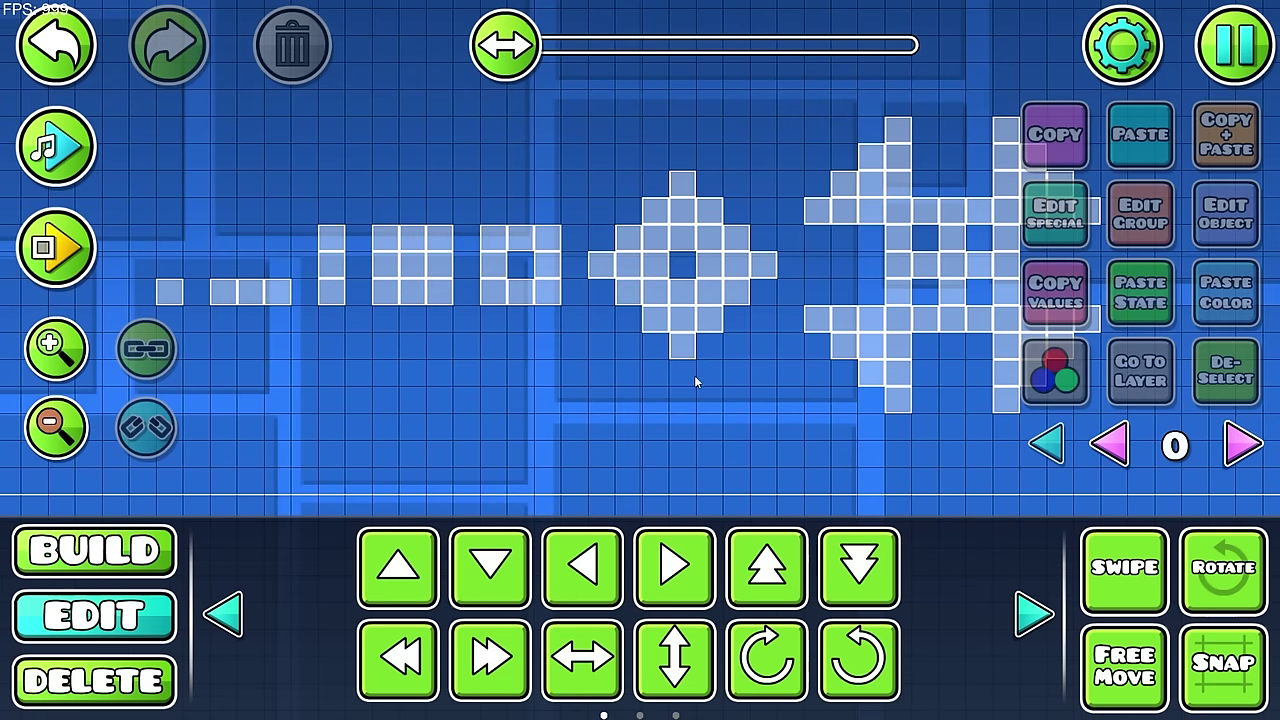
{"action": "scroll", "coordinate": [692, 375], "scroll_direction": "down", "scroll_amount": 2}
{"action": "left_click_drag", "start_coordinate": [366, 212], "coordinate": [903, 464]}
{"action": "left_click", "coordinate": [1226, 373]}
{"action": "scroll", "coordinate": [857, 415], "scroll_direction": "up", "scroll_amount": 2}
Step: Switch to editor layer 1 and display the outline block category in build mode
{"action": "left_click", "coordinate": [1238, 456]}
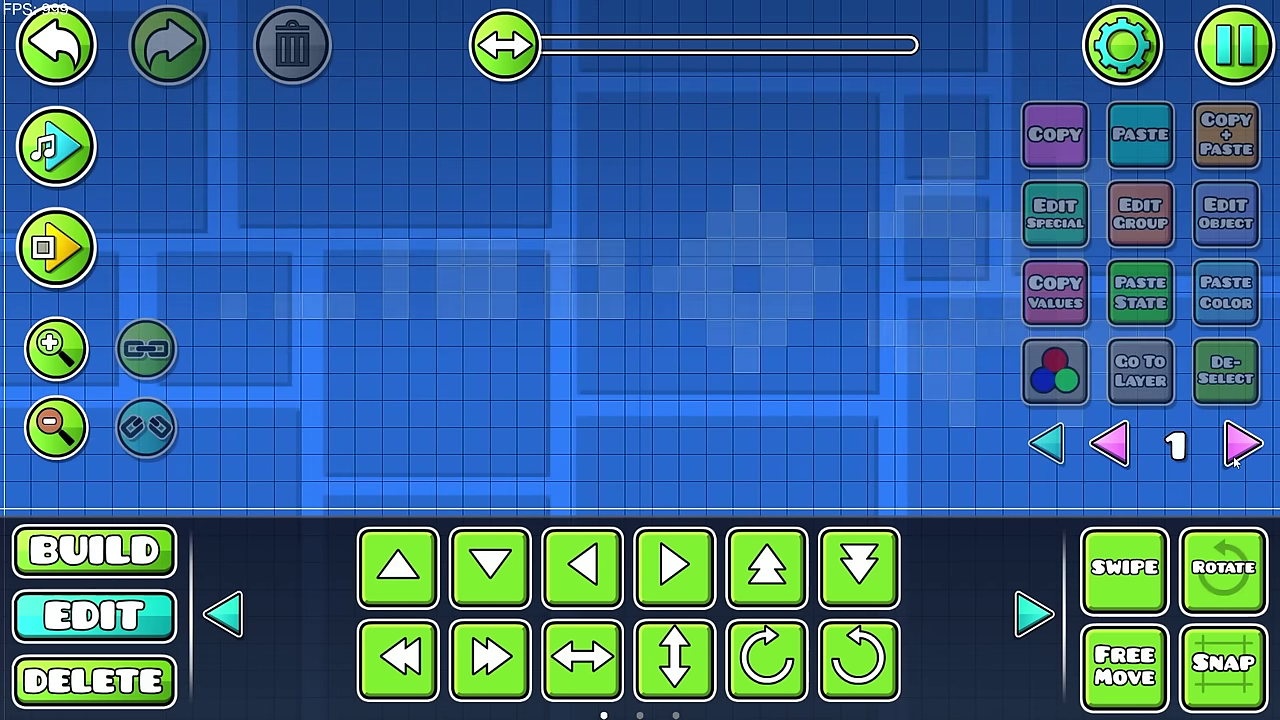
{"action": "left_click_drag", "start_coordinate": [682, 411], "coordinate": [771, 422]}
{"action": "key", "text": "1"}
{"action": "left_click_drag", "start_coordinate": [630, 399], "coordinate": [773, 420]}
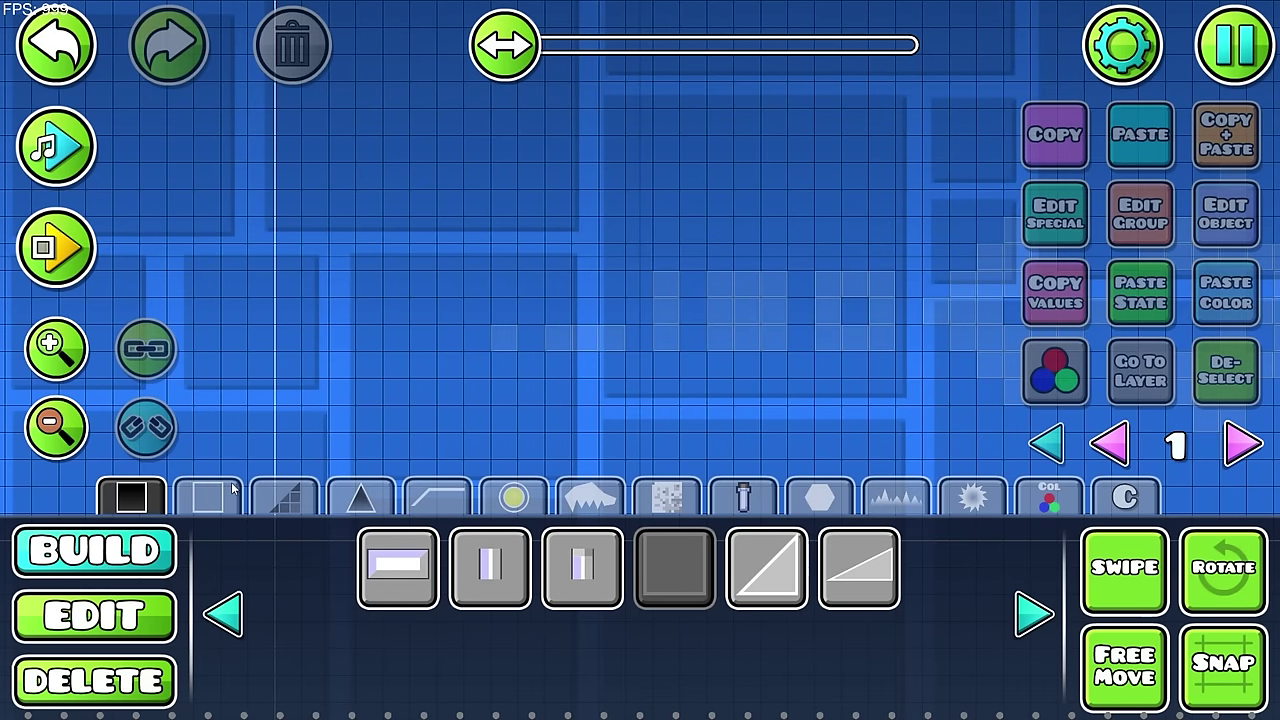
{"action": "left_click", "coordinate": [236, 490]}
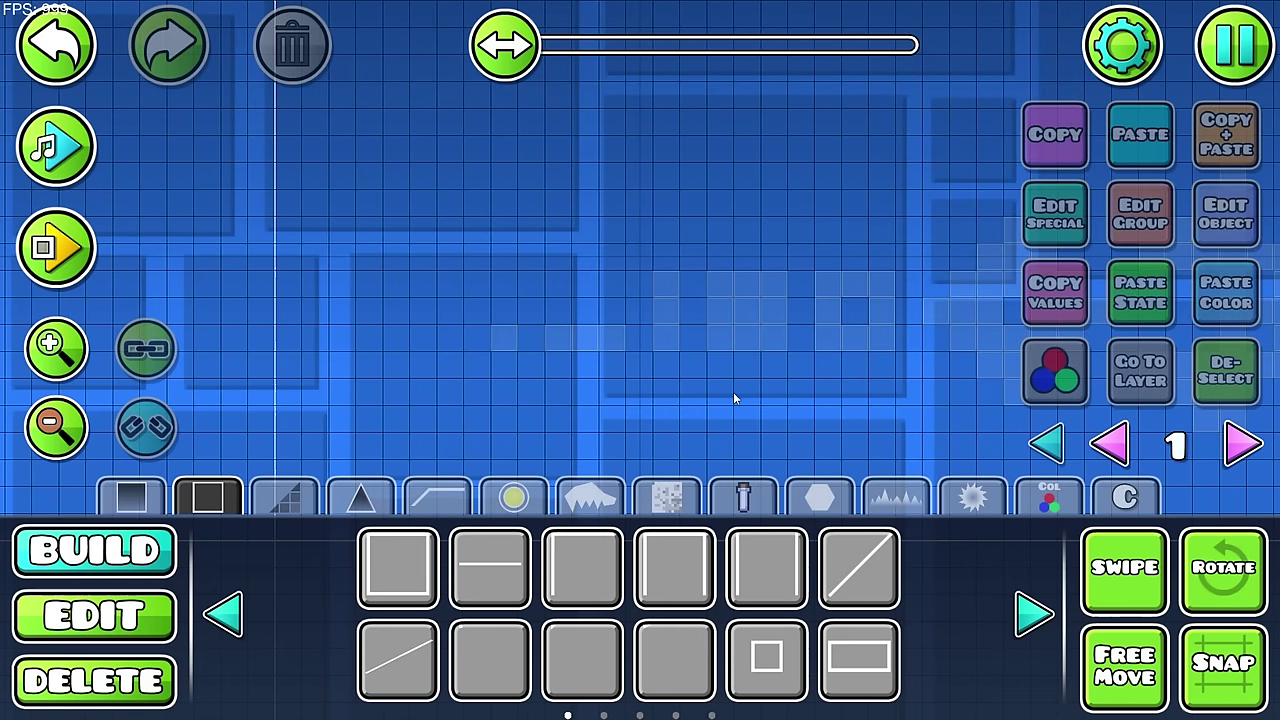
{"action": "left_click_drag", "start_coordinate": [733, 394], "coordinate": [465, 378]}
Step: Check the template shapes with all editor layers shown and return to layer 1
{"action": "left_click", "coordinate": [1052, 443]}
{"action": "scroll", "coordinate": [570, 299], "scroll_direction": "down", "scroll_amount": 1}
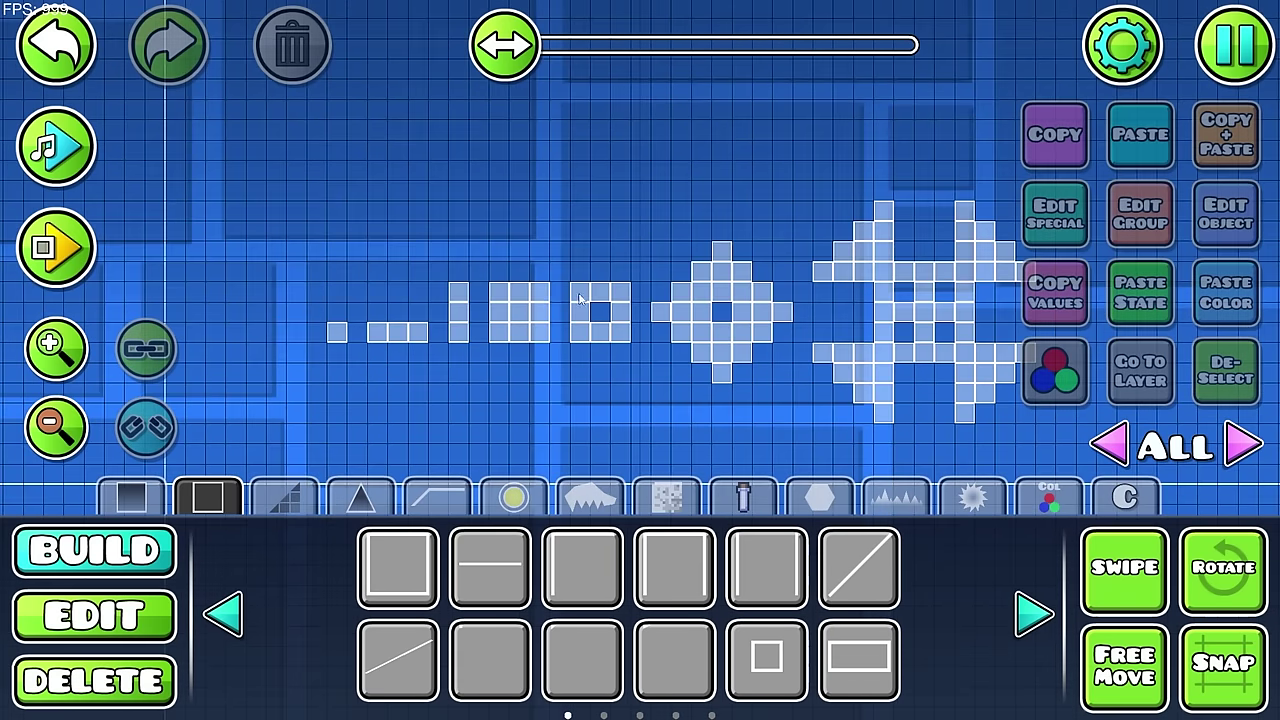
{"action": "left_click_drag", "start_coordinate": [740, 370], "coordinate": [836, 394]}
{"action": "left_click", "coordinate": [1234, 454]}
{"action": "left_click", "coordinate": [1234, 454]}
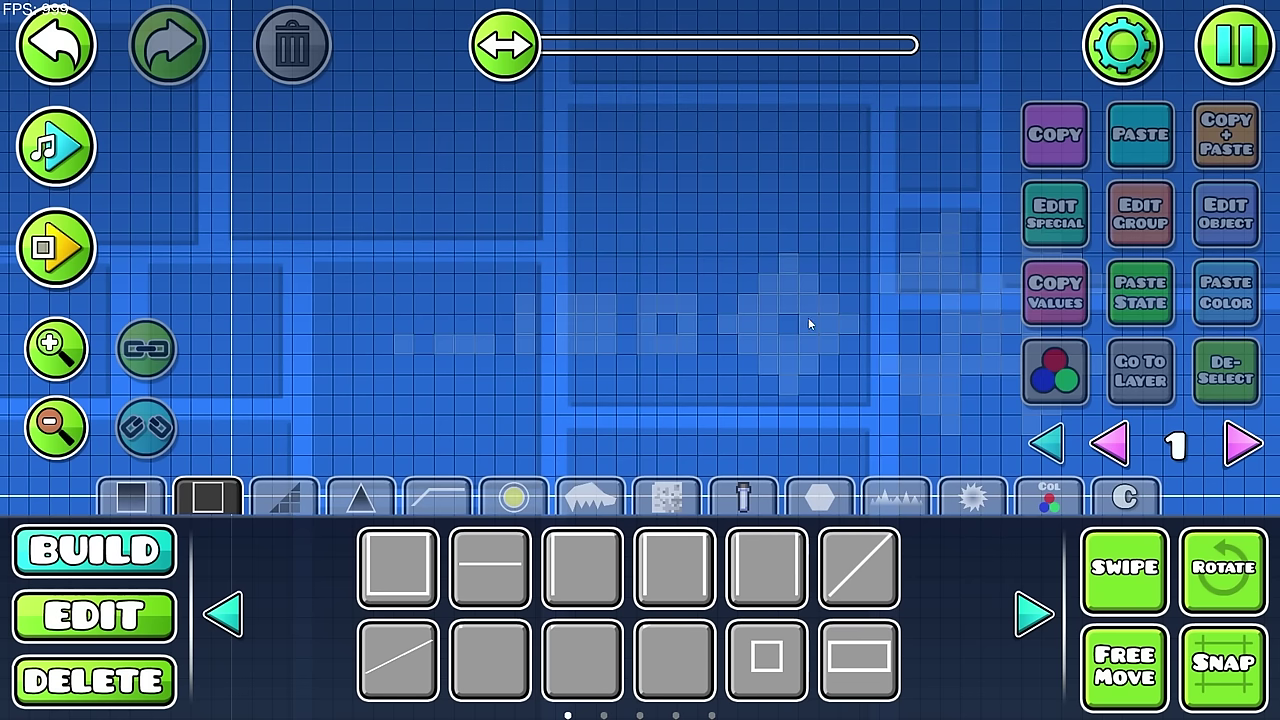
Step: Place a full square outline piece on the single-block template shape
{"action": "left_click_drag", "start_coordinate": [808, 323], "coordinate": [645, 380]}
{"action": "scroll", "coordinate": [960, 359], "scroll_direction": "up", "scroll_amount": 1}
{"action": "left_click_drag", "start_coordinate": [795, 391], "coordinate": [648, 418]}
{"action": "left_click", "coordinate": [419, 563]}
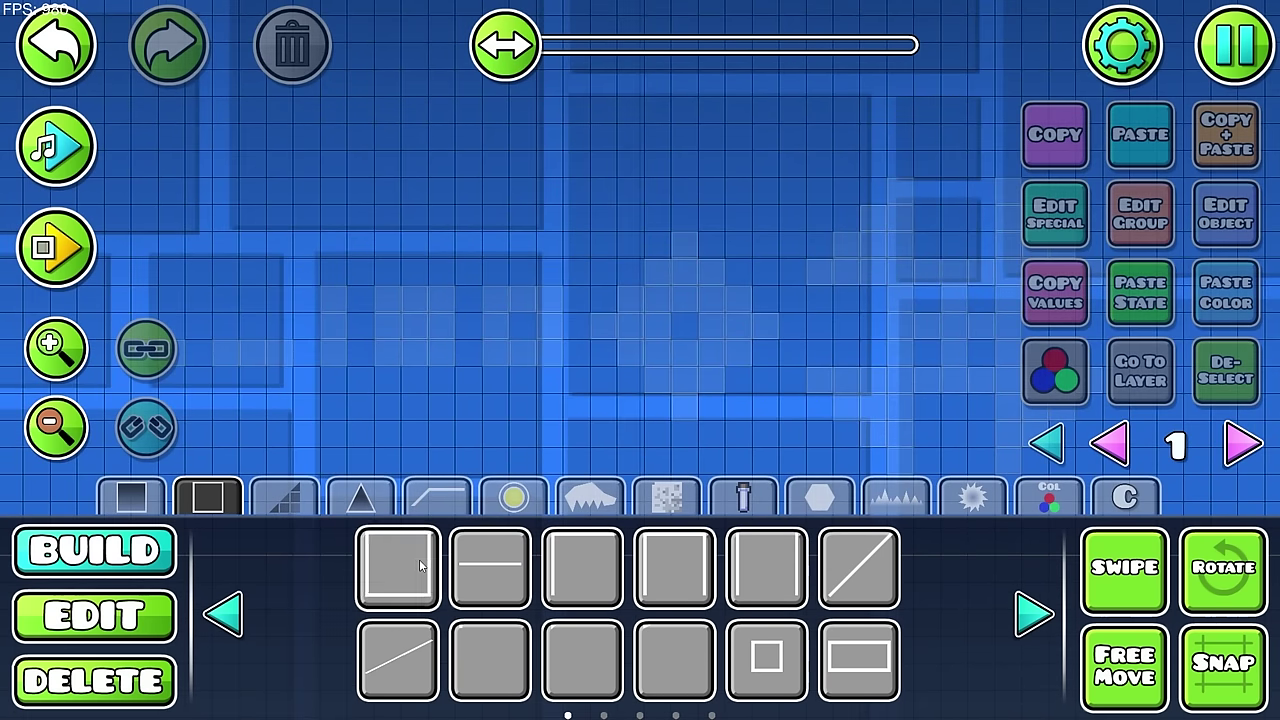
{"action": "left_click_drag", "start_coordinate": [520, 372], "coordinate": [678, 366]}
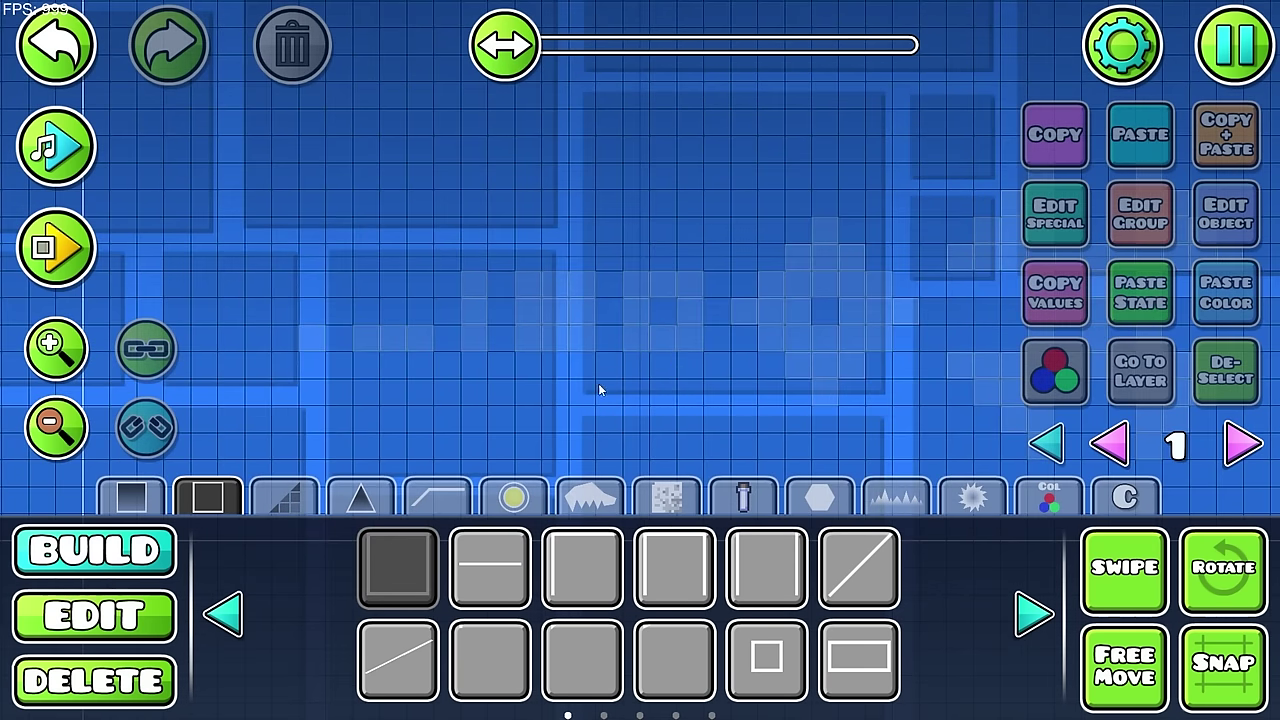
{"action": "scroll", "coordinate": [572, 381], "scroll_direction": "up", "scroll_amount": 2}
{"action": "scroll", "coordinate": [394, 361], "scroll_direction": "up", "scroll_amount": 1}
{"action": "left_click_drag", "start_coordinate": [420, 358], "coordinate": [824, 380]}
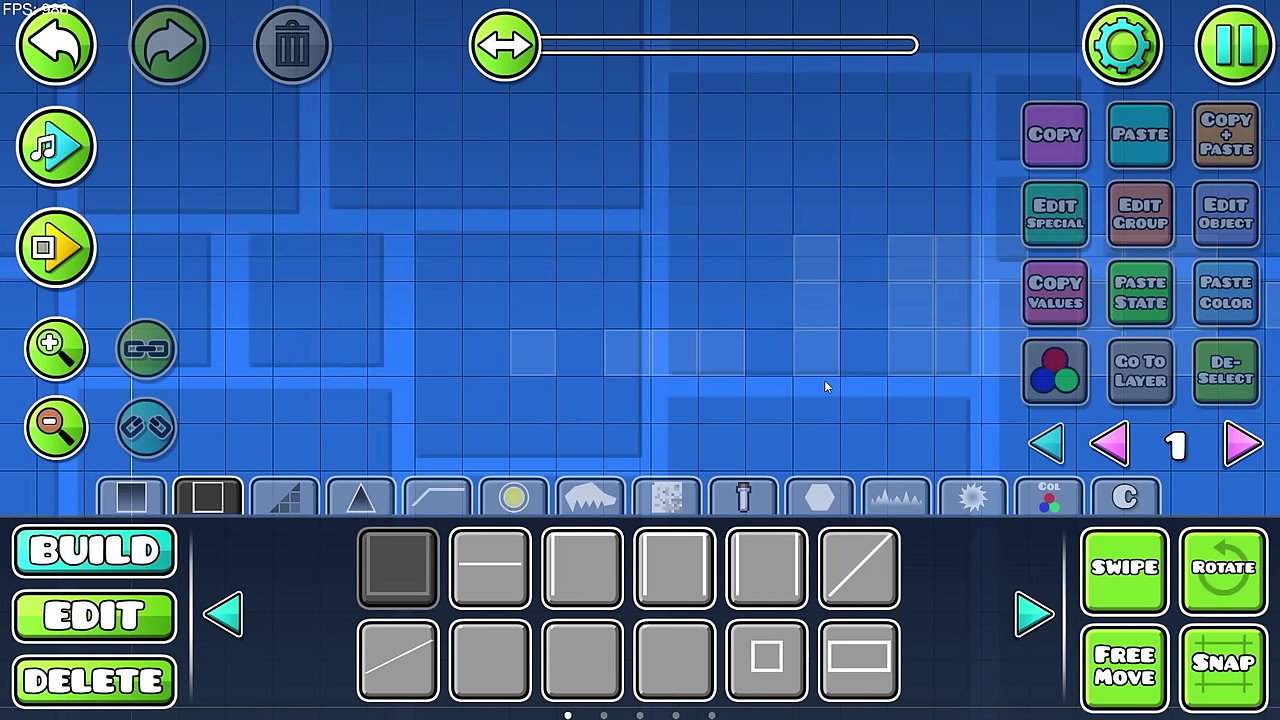
{"action": "scroll", "coordinate": [775, 386], "scroll_direction": "up", "scroll_amount": 1}
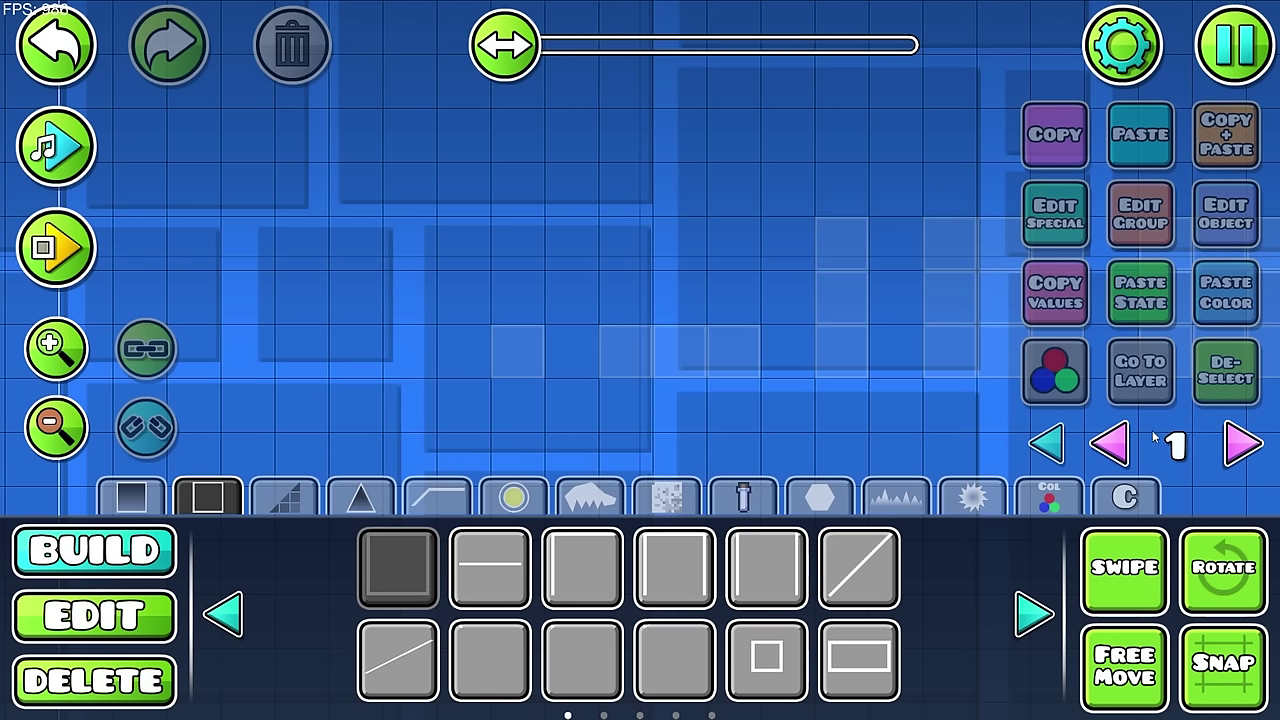
{"action": "left_click", "coordinate": [510, 360]}
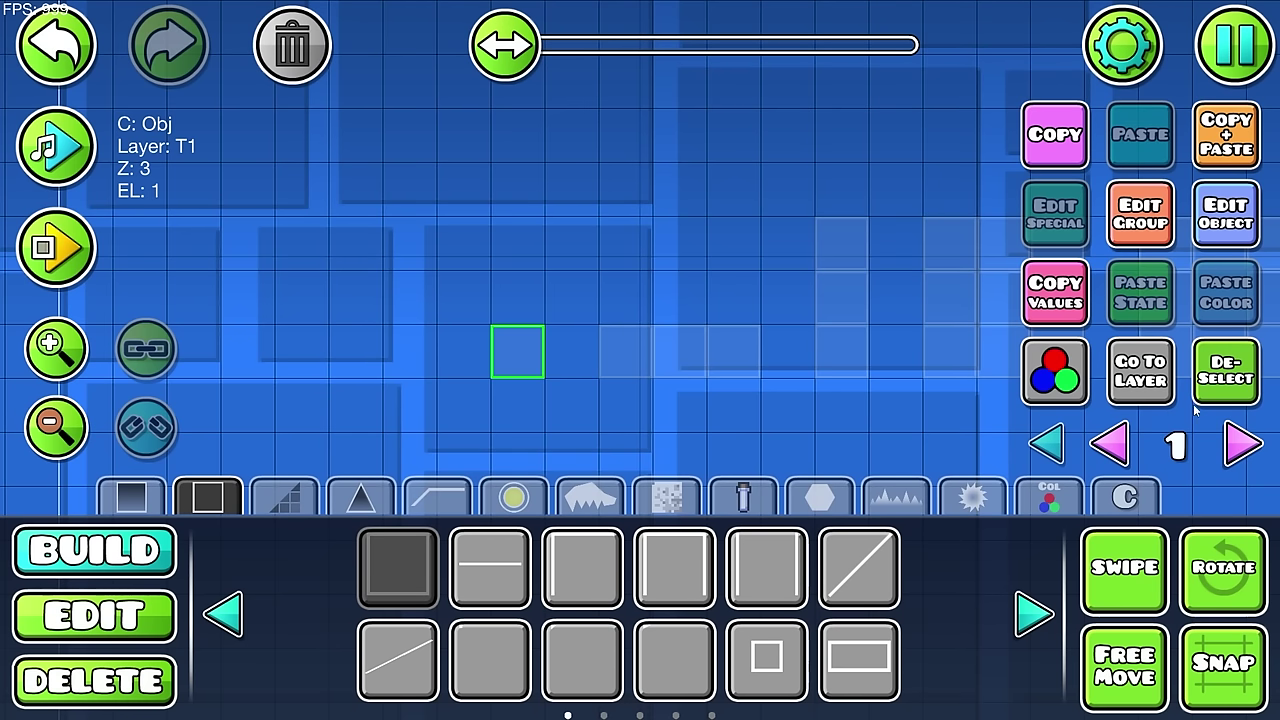
Step: Outline the three-block horizontal bar with rotated three-sided pieces on both end blocks and parallel lines on the middle block
{"action": "left_click", "coordinate": [665, 560]}
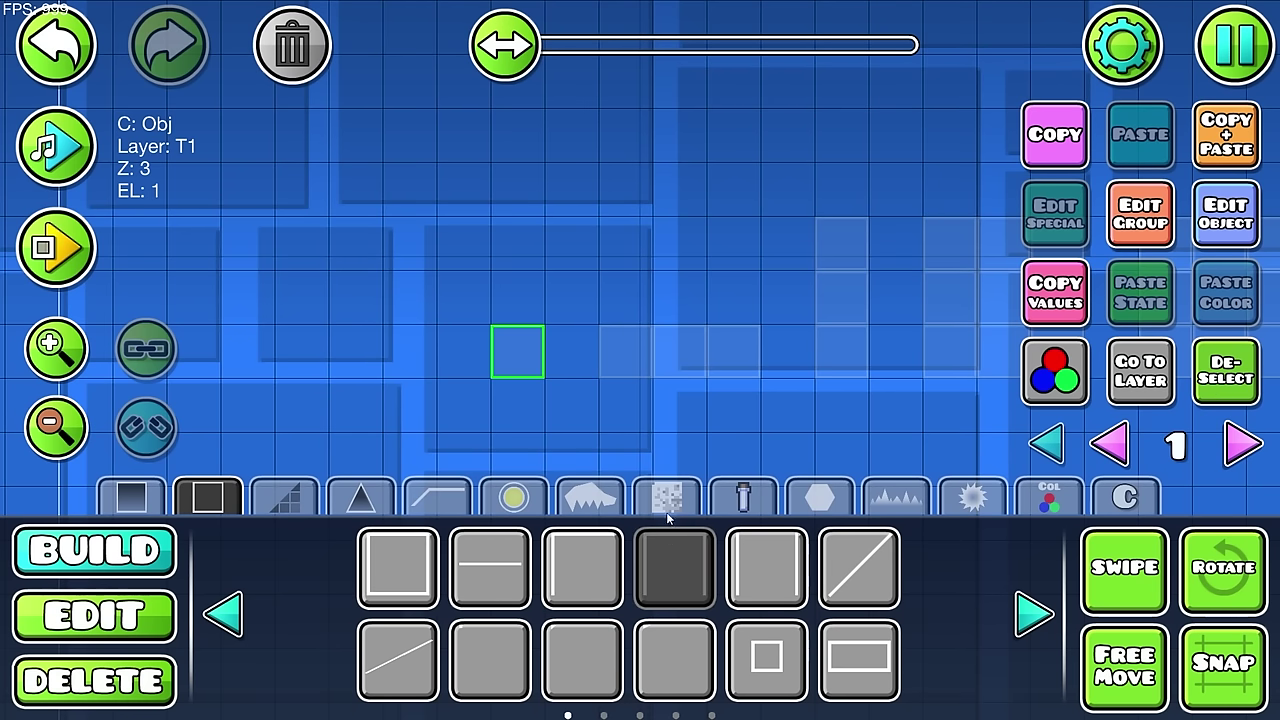
{"action": "left_click", "coordinate": [630, 358]}
{"action": "left_click", "coordinate": [727, 371]}
{"action": "key", "text": "q"}
{"action": "key", "text": "q"}
{"action": "left_click", "coordinate": [794, 565]}
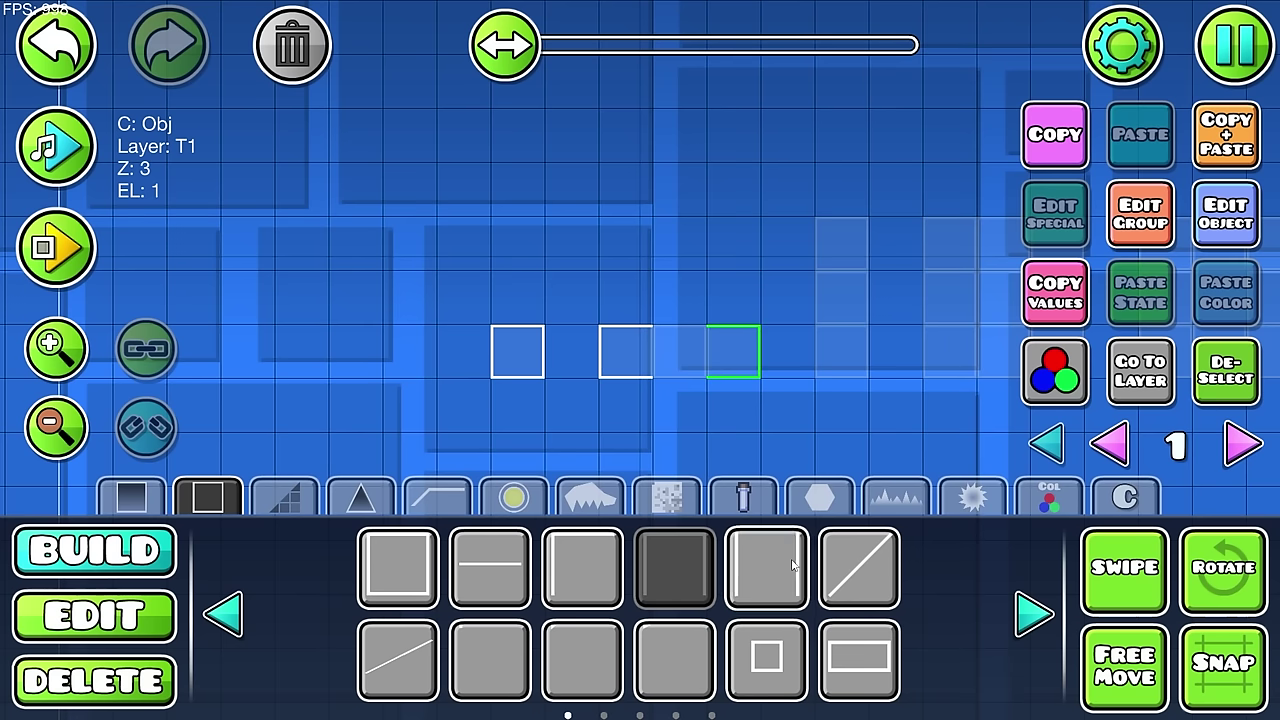
{"action": "left_click", "coordinate": [684, 381]}
Step: Duplicate the horizontal bar's three outline pieces, rotate the copy upright and align it with the three-block vertical bar
{"action": "key", "text": "2"}
{"action": "key", "text": "w"}
{"action": "left_click_drag", "start_coordinate": [742, 349], "coordinate": [848, 308]}
{"action": "key", "text": "ctrl+d"}
{"action": "key", "text": "q"}
{"action": "key", "text": "f"}
{"action": "key", "text": "g"}
{"action": "key", "text": "s"}
{"action": "left_click_drag", "start_coordinate": [882, 406], "coordinate": [655, 454]}
Step: Place a corner outline on the solid 3×3 square's upper-left block and an edge line on its top-middle block
{"action": "key", "text": "1"}
{"action": "left_click", "coordinate": [590, 562]}
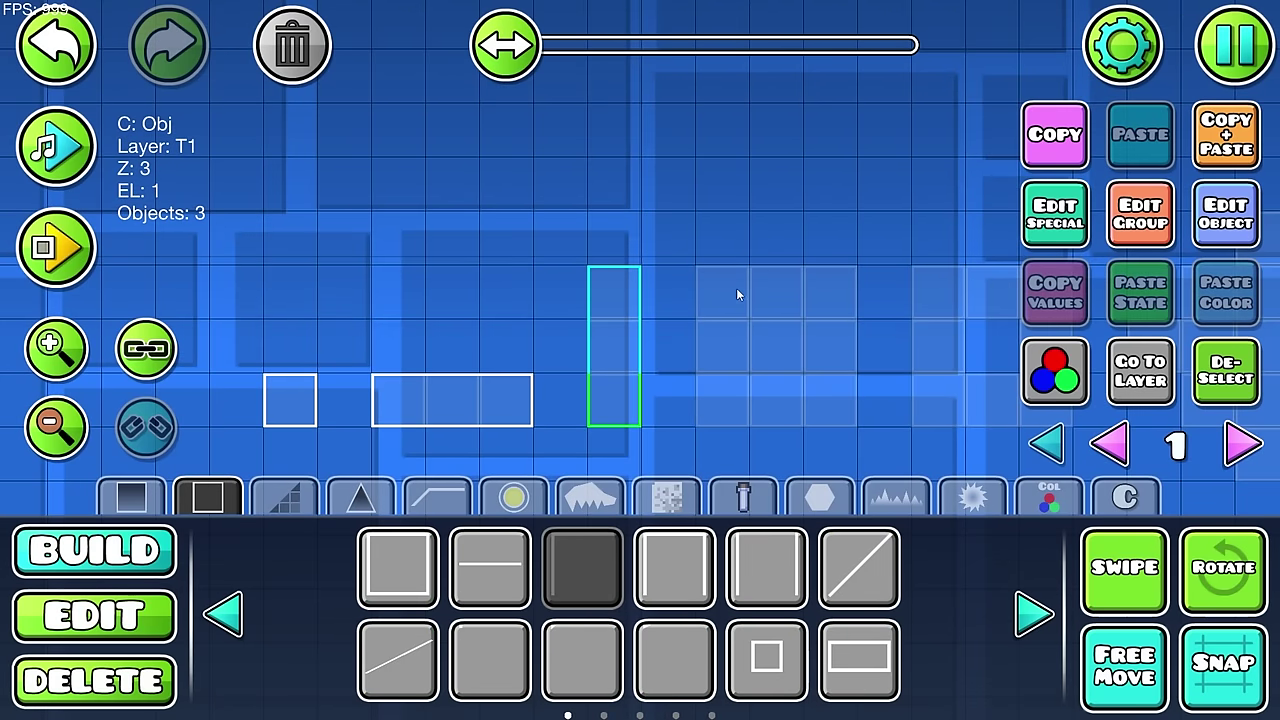
{"action": "left_click", "coordinate": [736, 290]}
{"action": "left_click", "coordinate": [768, 307]}
{"action": "key", "text": "e"}
{"action": "left_click", "coordinate": [310, 65]}
{"action": "left_click", "coordinate": [504, 552]}
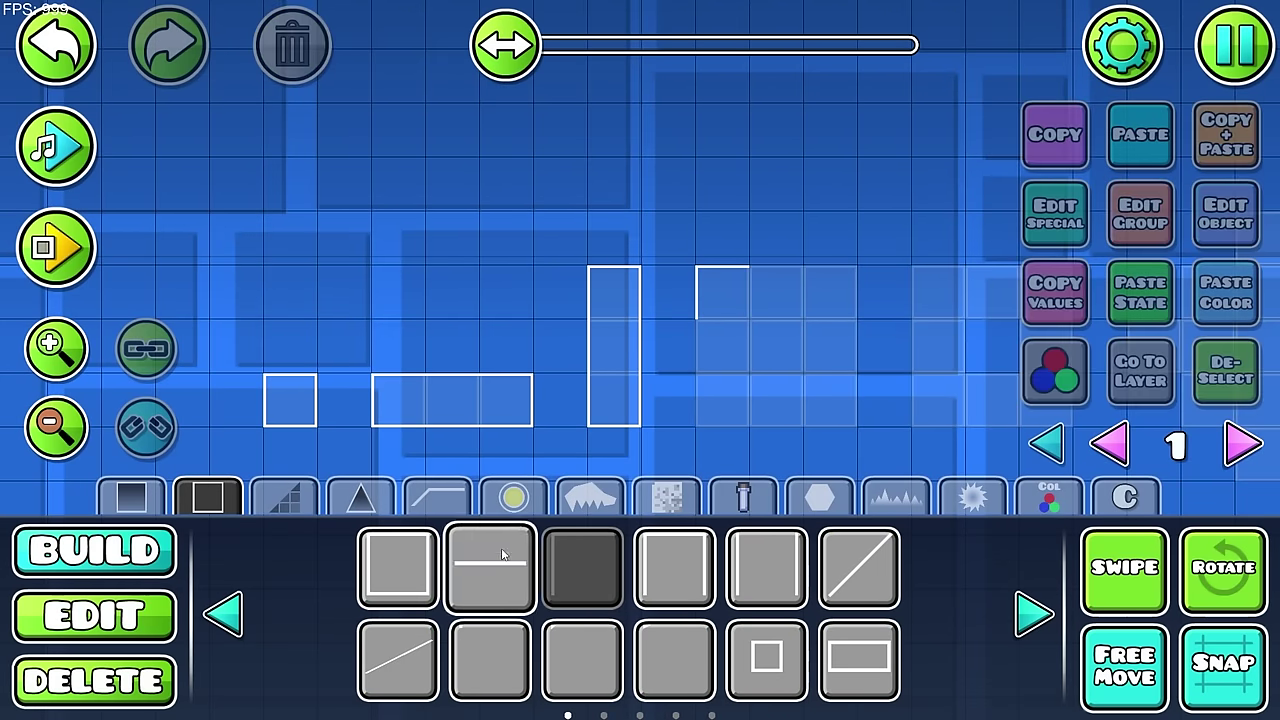
{"action": "left_click", "coordinate": [774, 295]}
Step: Duplicate and rotate the corner and edge pieces around the solid 3×3 square to complete its outline
{"action": "key", "text": "2"}
{"action": "left_click_drag", "start_coordinate": [796, 280], "coordinate": [775, 298]}
{"action": "key", "text": "ctrl+d"}
{"action": "key", "text": "q"}
{"action": "key", "text": "s"}
{"action": "key", "text": "ctrl+d"}
{"action": "key", "text": "q"}
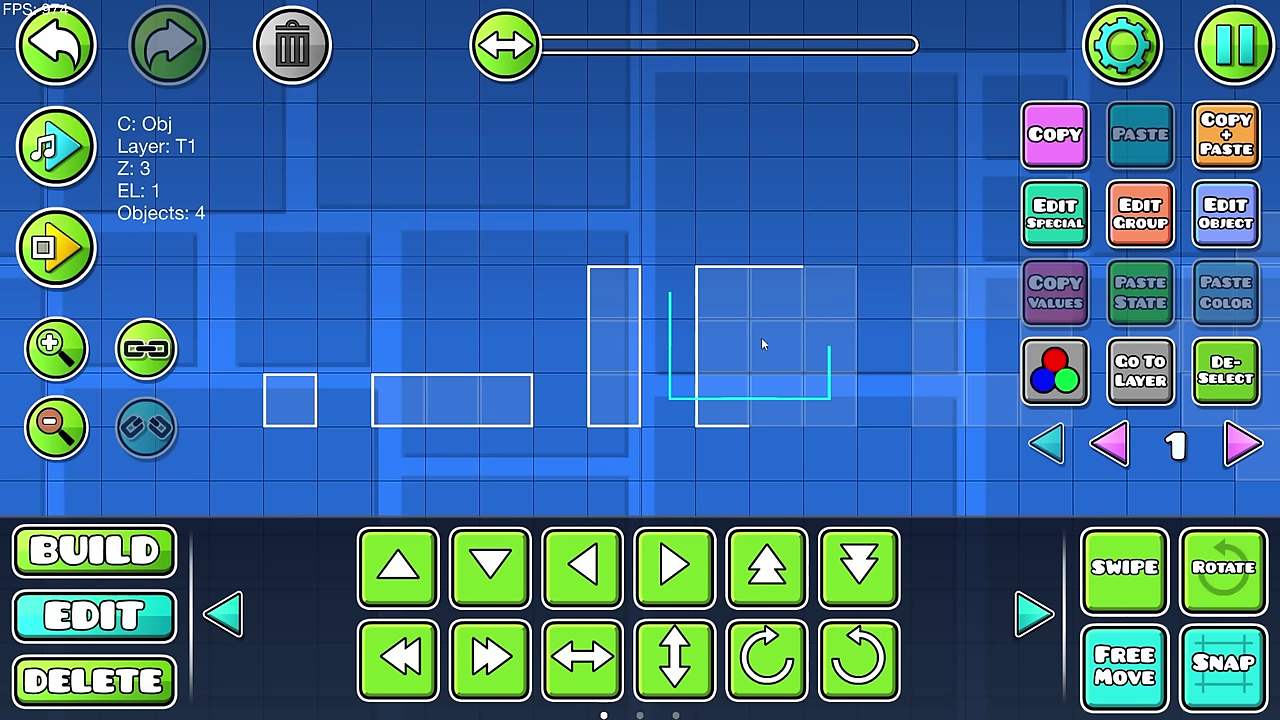
{"action": "key", "text": "q"}
Step: Duplicate the solid square's outline pieces except one edge and move the copy onto the neighbouring square with a hole
{"action": "left_click_drag", "start_coordinate": [790, 403], "coordinate": [742, 405]}
{"action": "left_click", "coordinate": [583, 403], "text": "shift"}
{"action": "left_click", "coordinate": [583, 297], "text": "shift"}
{"action": "left_click", "coordinate": [636, 297], "text": "shift"}
{"action": "key", "text": "ctrl+d"}
{"action": "key", "text": "d"}
{"action": "key", "text": "d"}
{"action": "key", "text": "d"}
{"action": "key", "text": "d"}
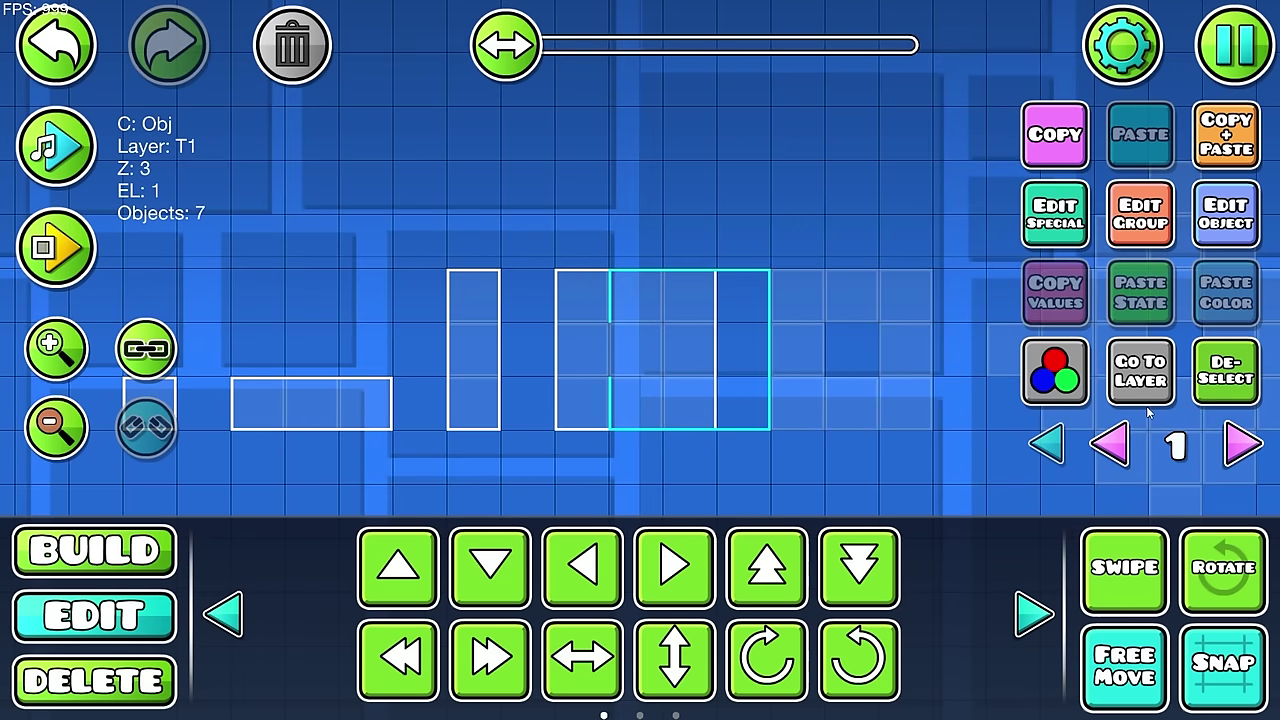
{"action": "left_click", "coordinate": [1196, 400]}
Step: Duplicate the hollow square's right middle edge and move the copy to close the gap on its left side
{"action": "left_click", "coordinate": [929, 352]}
{"action": "scroll", "coordinate": [695, 421], "scroll_direction": "down", "scroll_amount": 1}
{"action": "scroll", "coordinate": [695, 421], "scroll_direction": "right", "scroll_amount": 3}
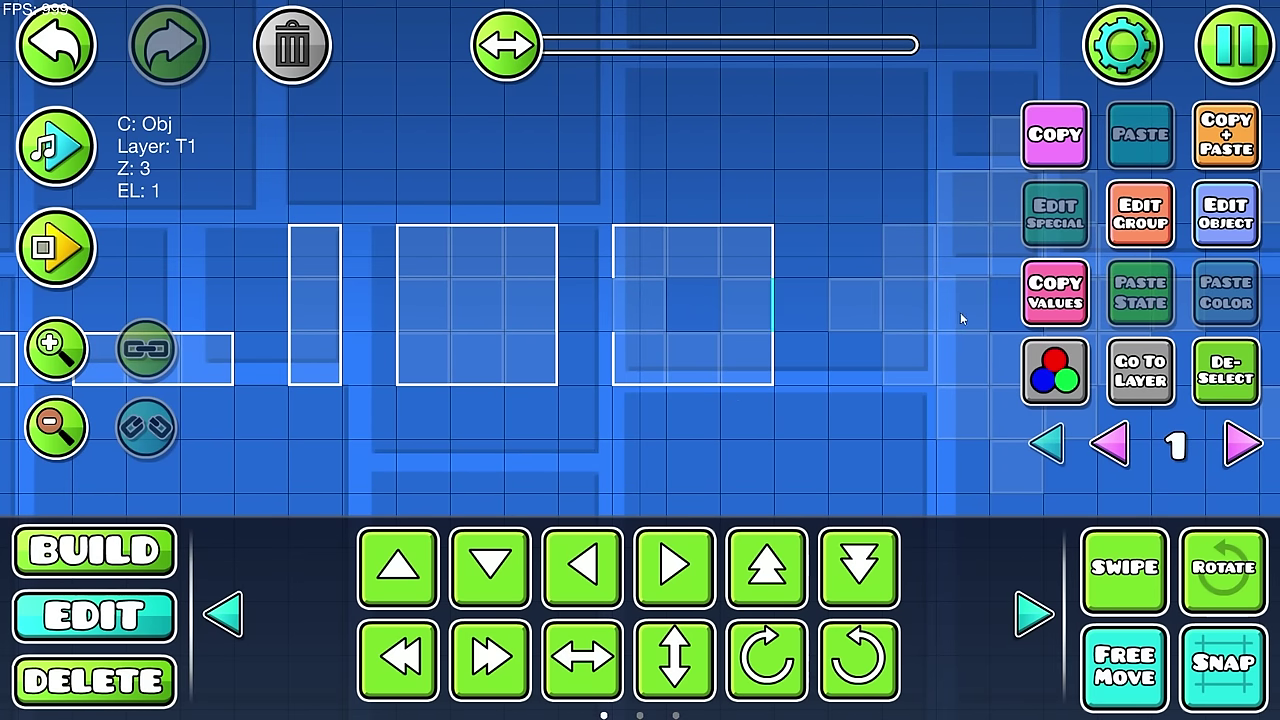
{"action": "key", "text": "a"}
{"action": "key", "text": "a"}
{"action": "key", "text": "a"}
Step: Place a full square outline piece in the centre hole of the hollow square
{"action": "key", "text": "1"}
{"action": "left_click", "coordinate": [398, 568]}
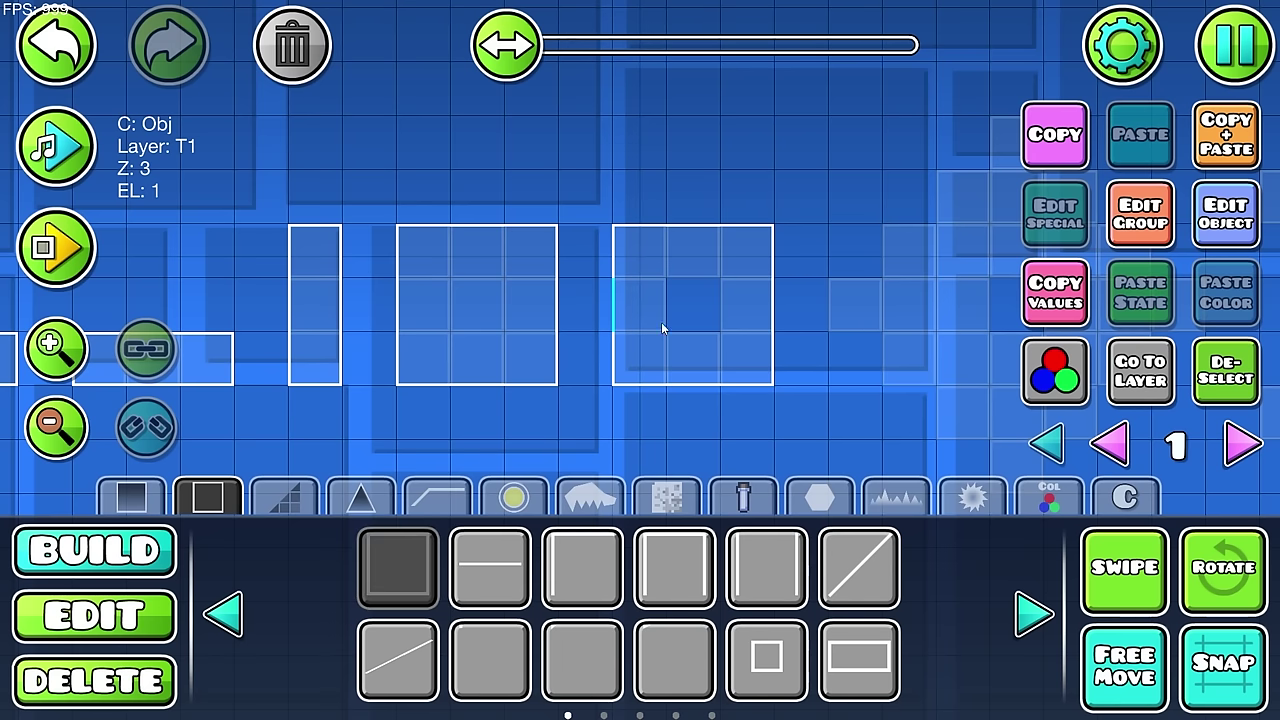
{"action": "left_click", "coordinate": [692, 304]}
{"action": "left_click", "coordinate": [1214, 364]}
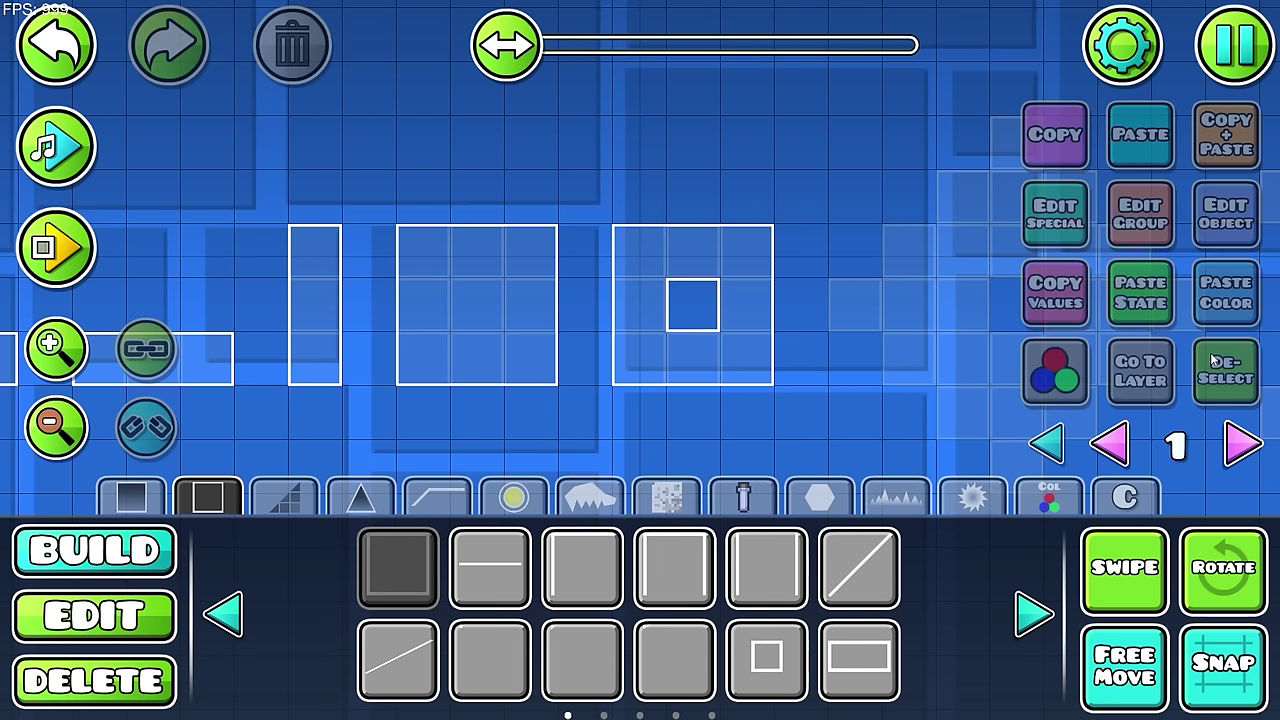
Step: Try placing parallel-line outline pieces on the hollow square's right middle block and undo the last placement
{"action": "key", "text": "2"}
{"action": "scroll", "coordinate": [800, 332], "scroll_direction": "up", "scroll_amount": 4}
{"action": "left_click_drag", "start_coordinate": [832, 362], "coordinate": [705, 380]}
{"action": "key", "text": "1"}
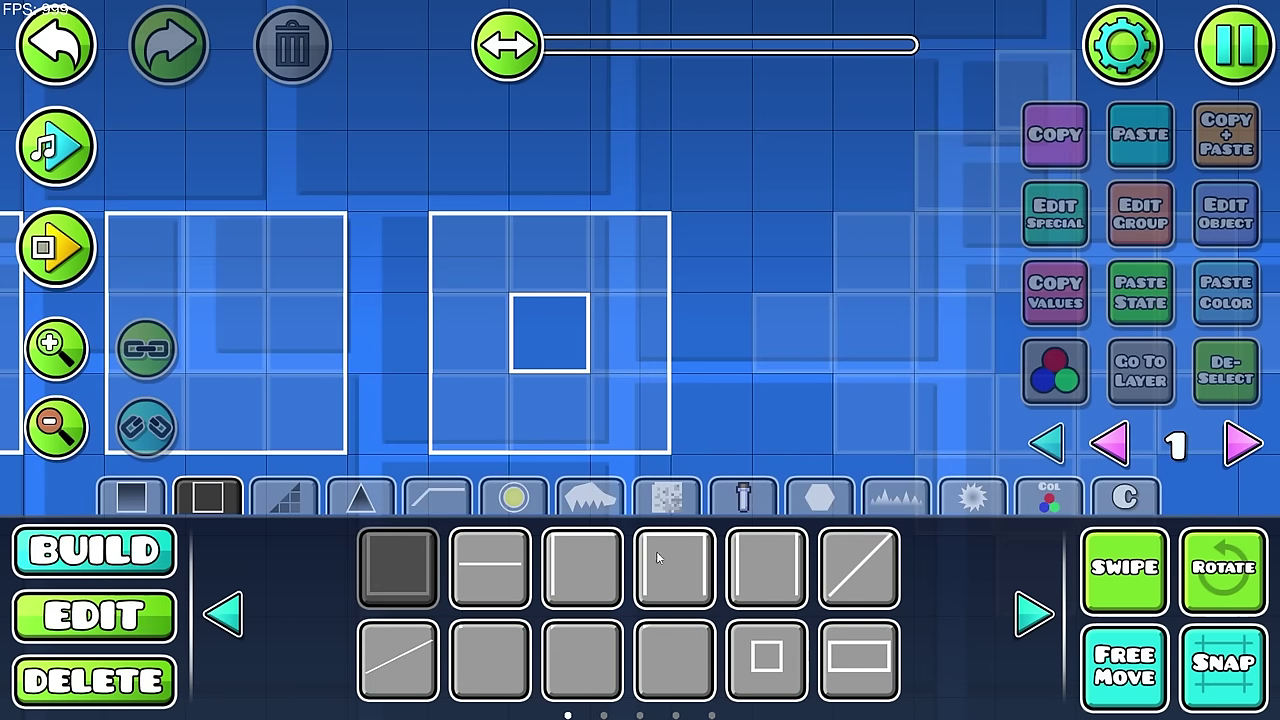
{"action": "left_click", "coordinate": [766, 568]}
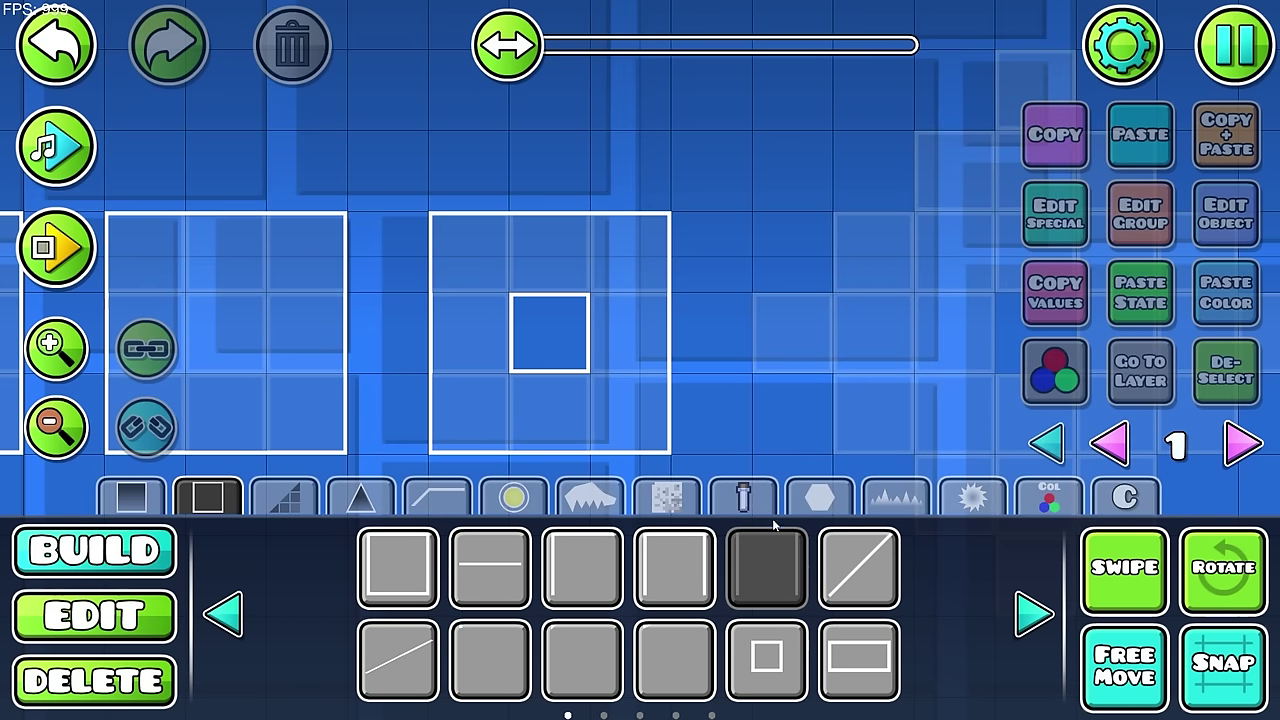
{"action": "left_click", "coordinate": [613, 342]}
{"action": "left_click", "coordinate": [656, 352]}
{"action": "key", "text": "ctrl+z"}
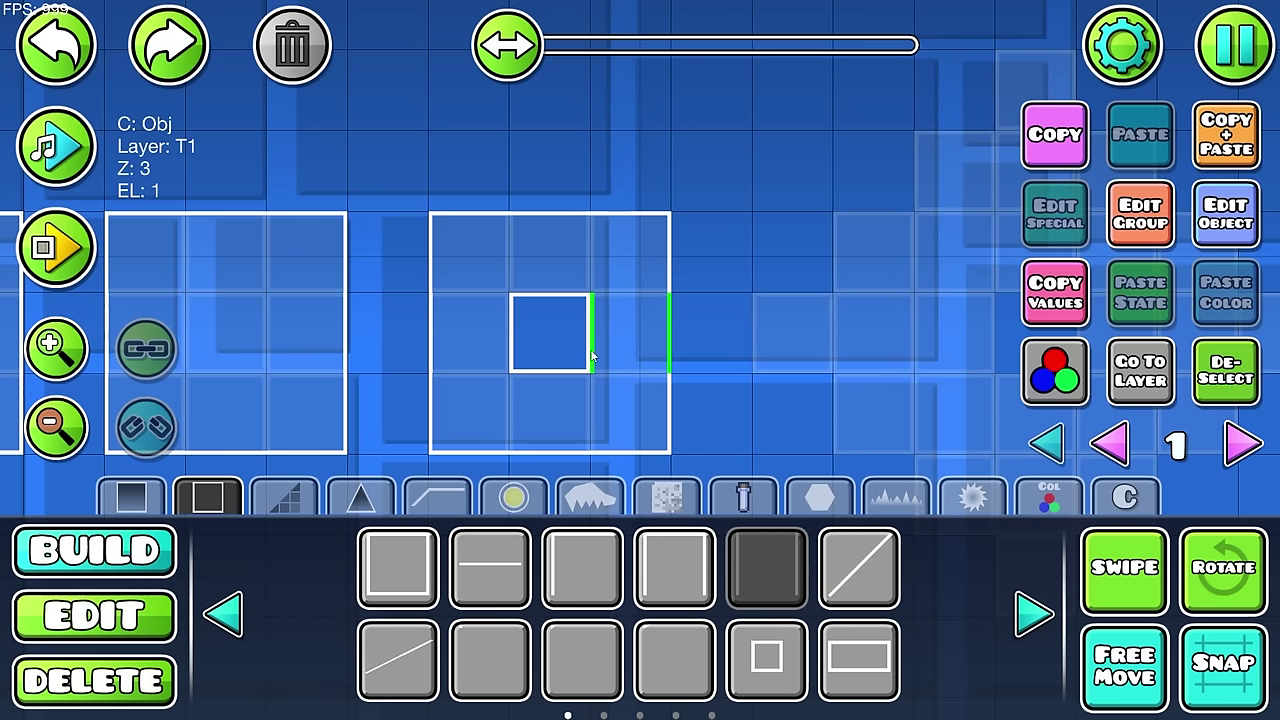
Step: Delete the square outline in the hole and the outline pieces on the hollow square's four middle side blocks
{"action": "key", "text": "2"}
{"action": "left_click", "coordinate": [569, 326]}
{"action": "left_click_drag", "start_coordinate": [570, 334], "coordinate": [592, 338]}
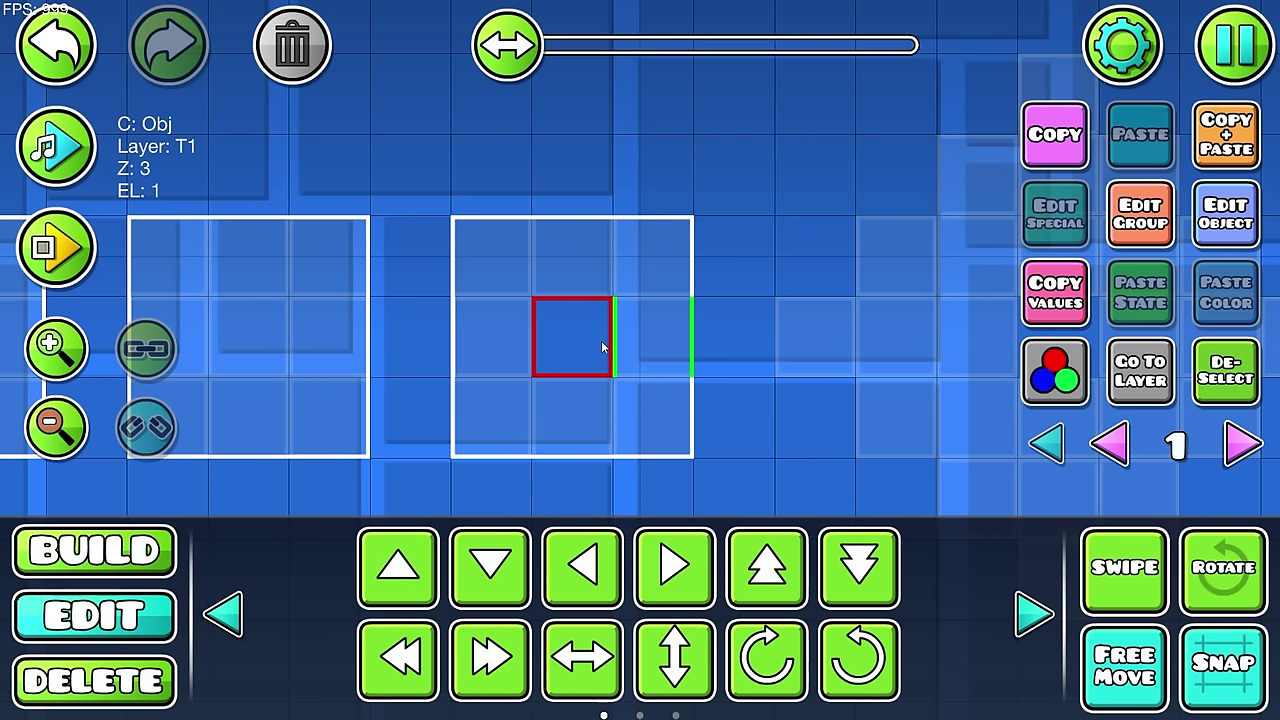
{"action": "left_click", "coordinate": [601, 340]}
{"action": "key", "text": "Delete"}
{"action": "left_click_drag", "start_coordinate": [581, 199], "coordinate": [594, 485]}
{"action": "left_click_drag", "start_coordinate": [424, 323], "coordinate": [726, 330]}
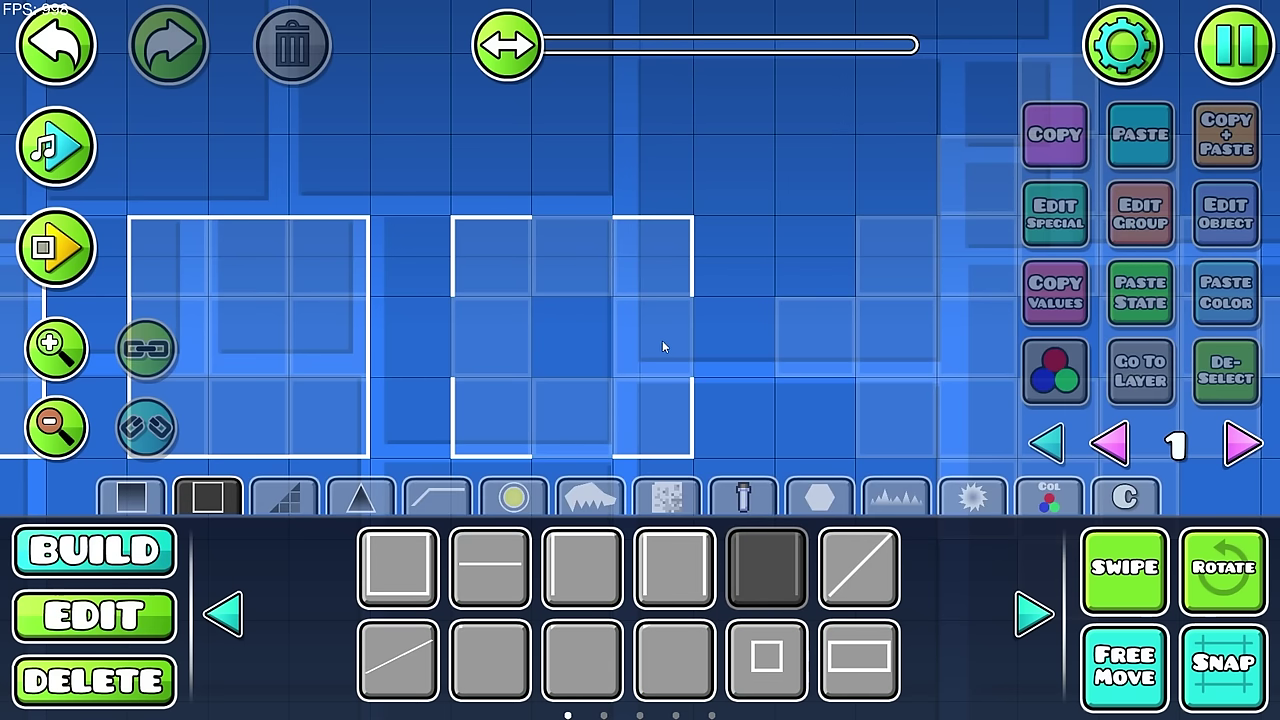
Step: Outline the hollow square's four middle side blocks with parallel-line pieces and fill the hole's corners with small corner dots
{"action": "left_click", "coordinate": [573, 337]}
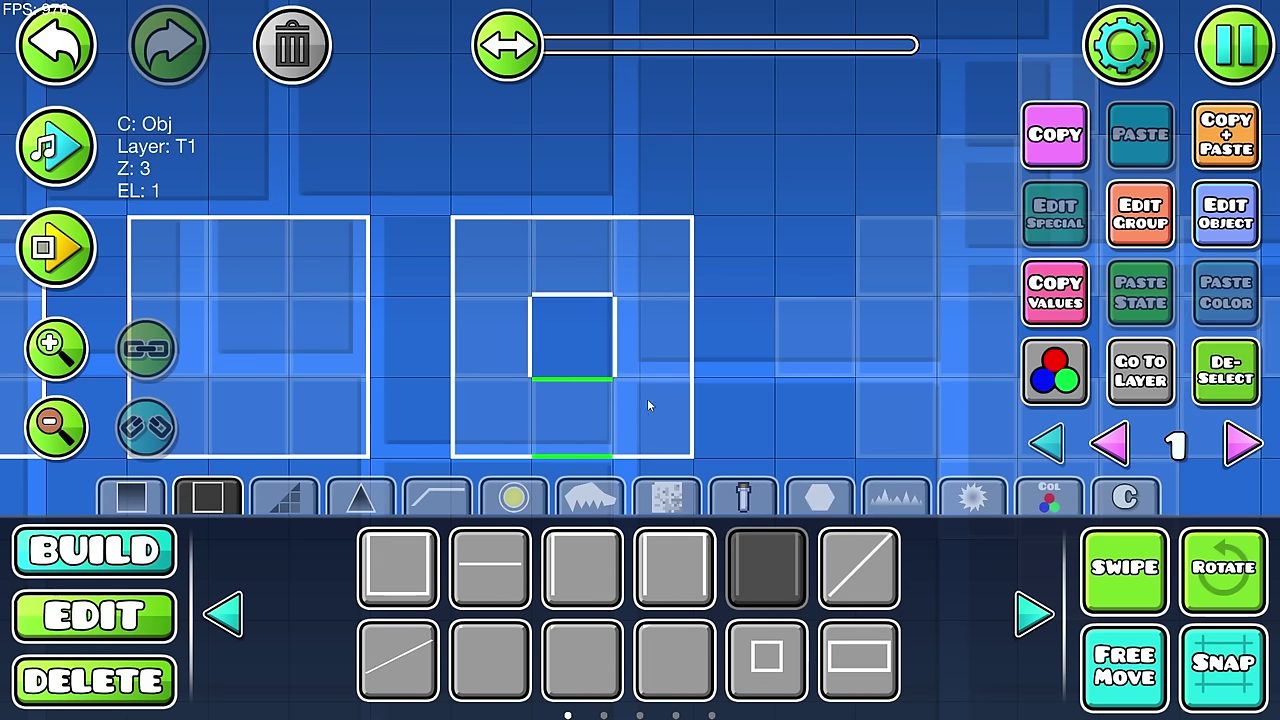
{"action": "scroll", "coordinate": [600, 360], "scroll_direction": "down", "scroll_amount": 1}
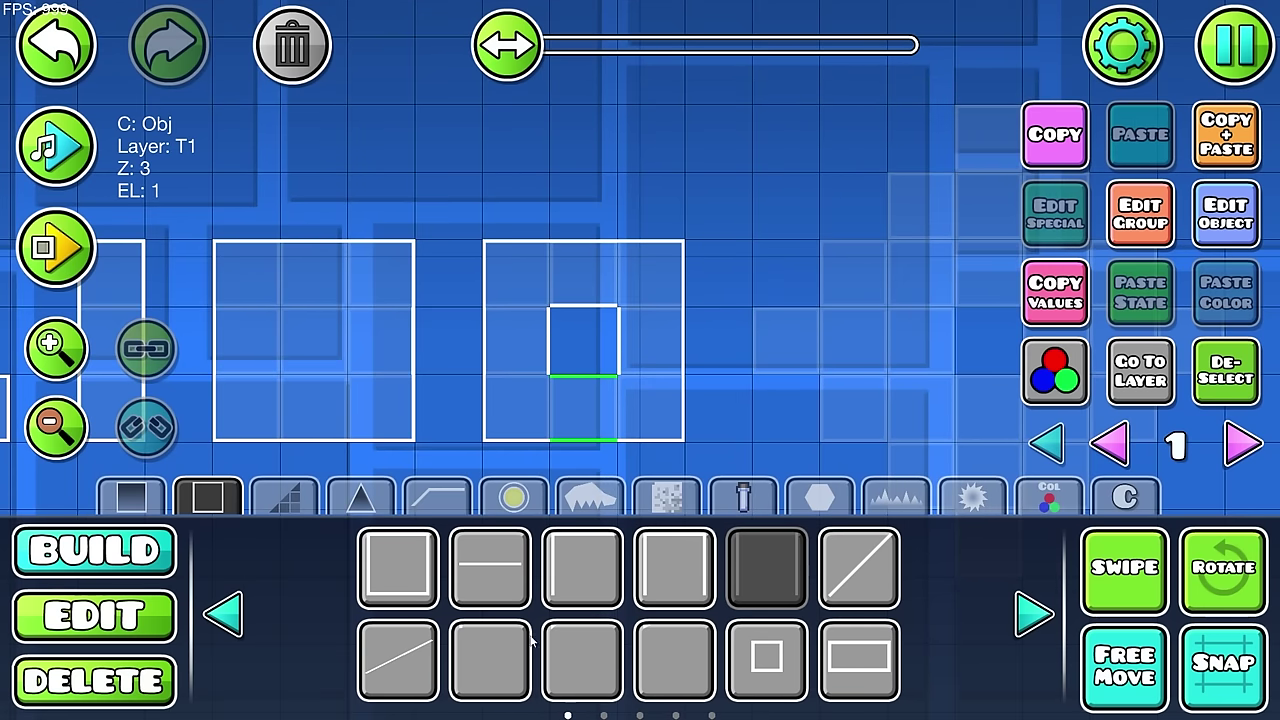
{"action": "left_click", "coordinate": [489, 636]}
{"action": "left_click", "coordinate": [651, 409]}
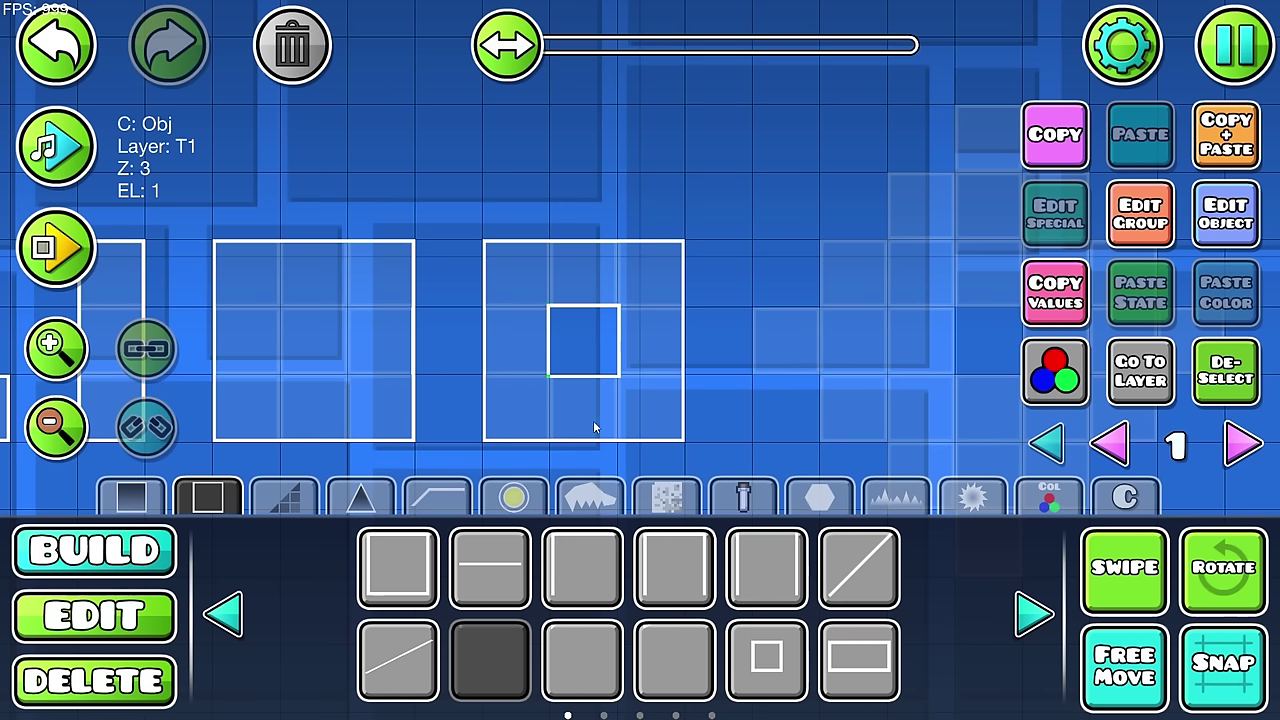
{"action": "scroll", "coordinate": [666, 378], "scroll_direction": "down", "scroll_amount": 2}
{"action": "left_click", "coordinate": [1225, 371]}
Step: Place a three-sided outline piece on the diamond's left tip and rotate it so its open side faces the shape
{"action": "key", "text": "2"}
{"action": "left_click_drag", "start_coordinate": [831, 389], "coordinate": [1023, 357]}
{"action": "scroll", "coordinate": [787, 341], "scroll_direction": "down", "scroll_amount": 2}
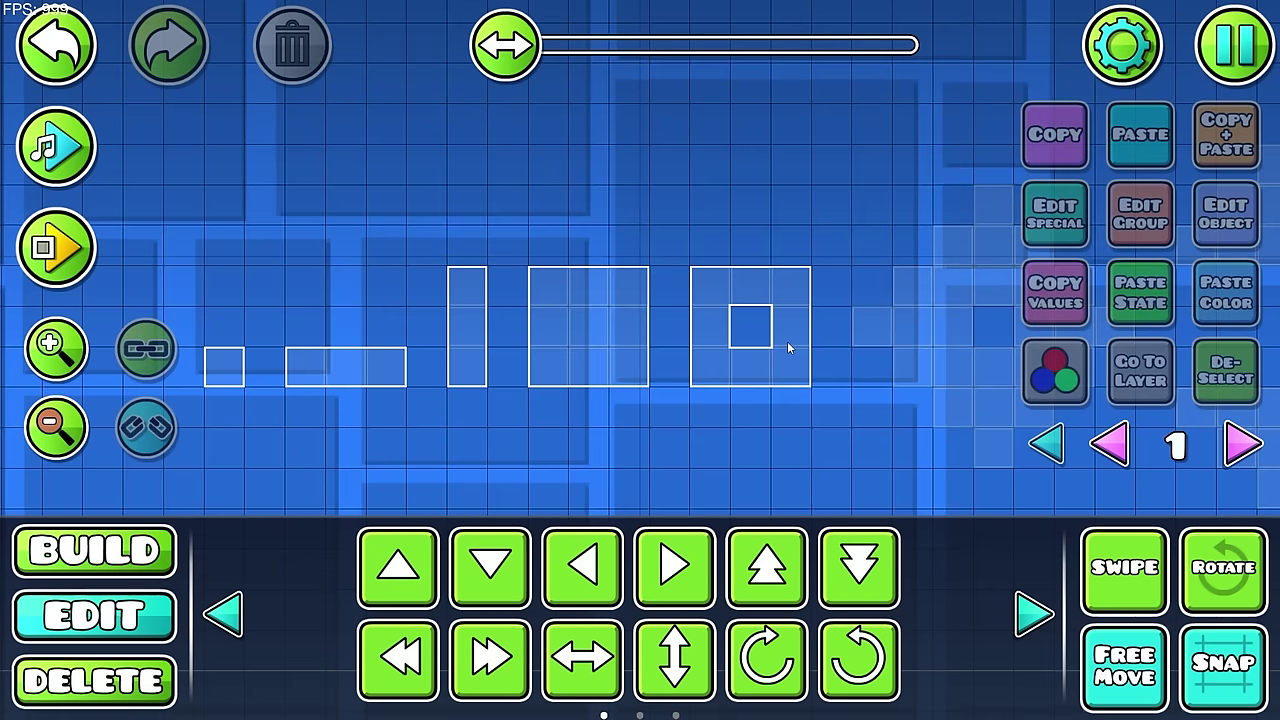
{"action": "left_click_drag", "start_coordinate": [786, 478], "coordinate": [583, 512]}
{"action": "scroll", "coordinate": [583, 512], "scroll_direction": "up", "scroll_amount": 1}
{"action": "key", "text": "1"}
{"action": "left_click", "coordinate": [691, 538]}
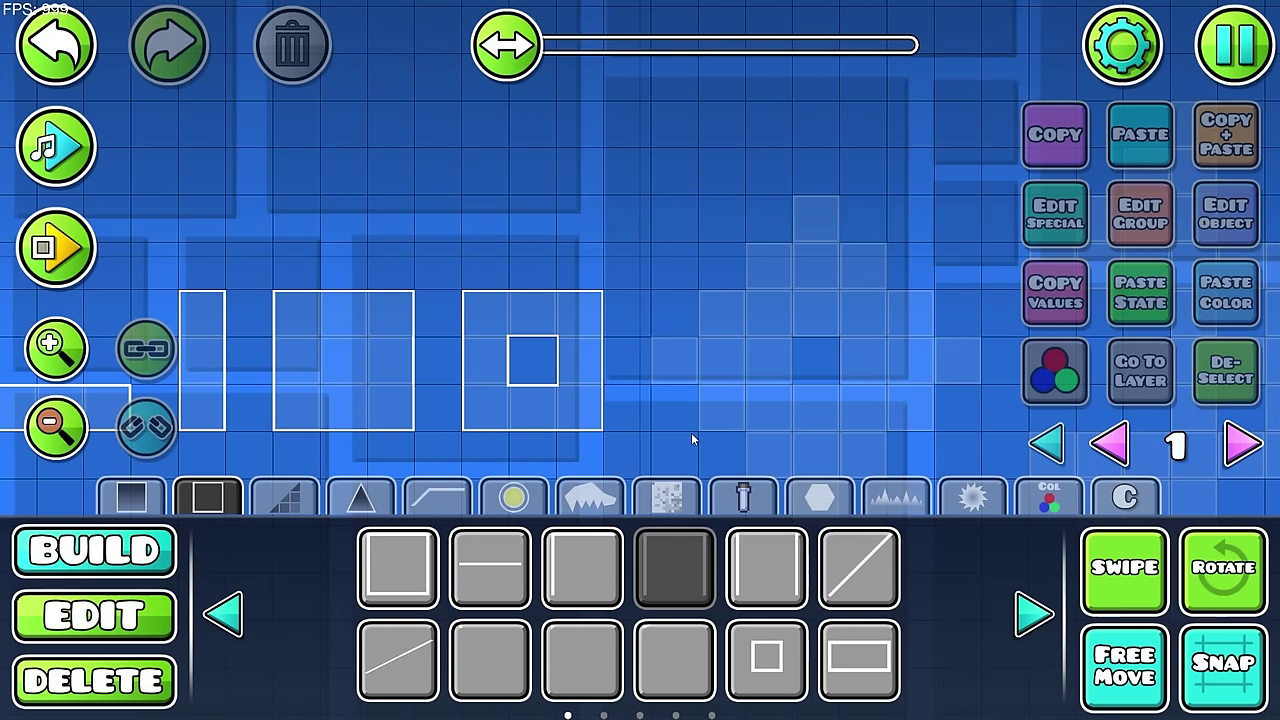
{"action": "left_click_drag", "start_coordinate": [642, 396], "coordinate": [614, 372]}
{"action": "left_click", "coordinate": [637, 347]}
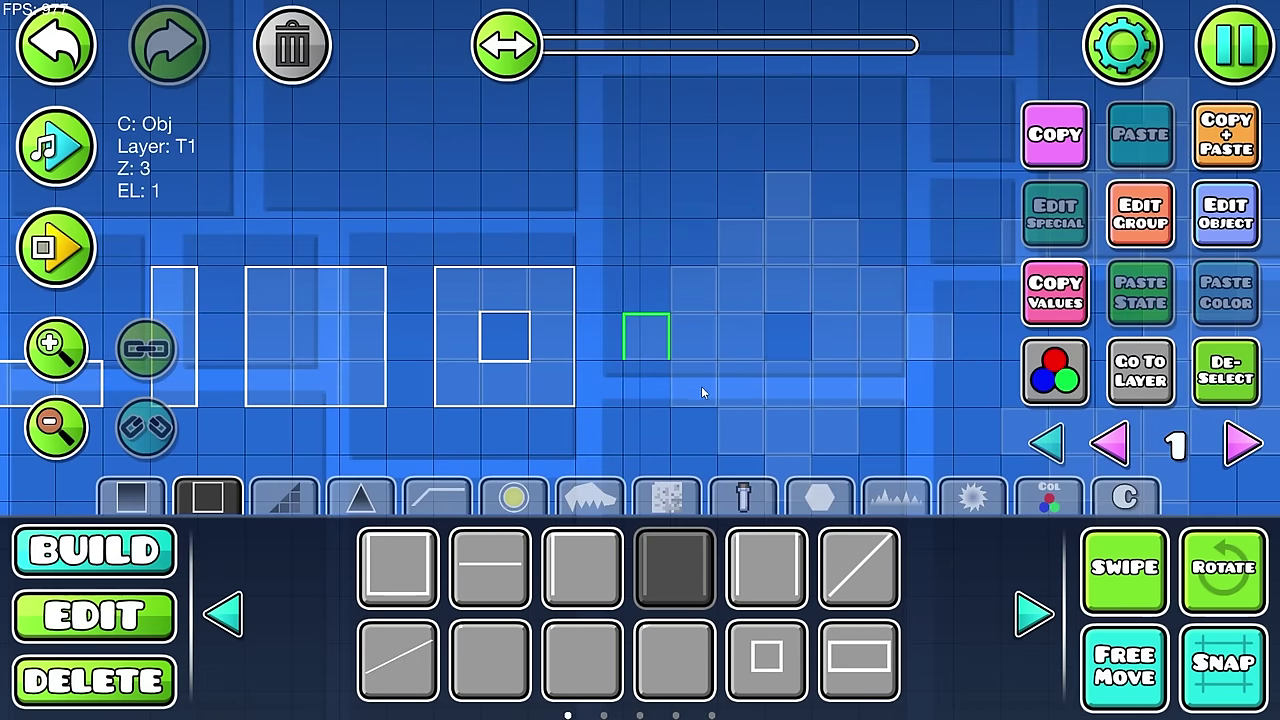
{"action": "key", "text": "q"}
Step: Place corner outlines on the diamond's upper-left steps and a three-sided outline on its top tip
{"action": "left_click_drag", "start_coordinate": [797, 346], "coordinate": [709, 371]}
{"action": "left_click", "coordinate": [592, 560]}
{"action": "left_click", "coordinate": [607, 315]}
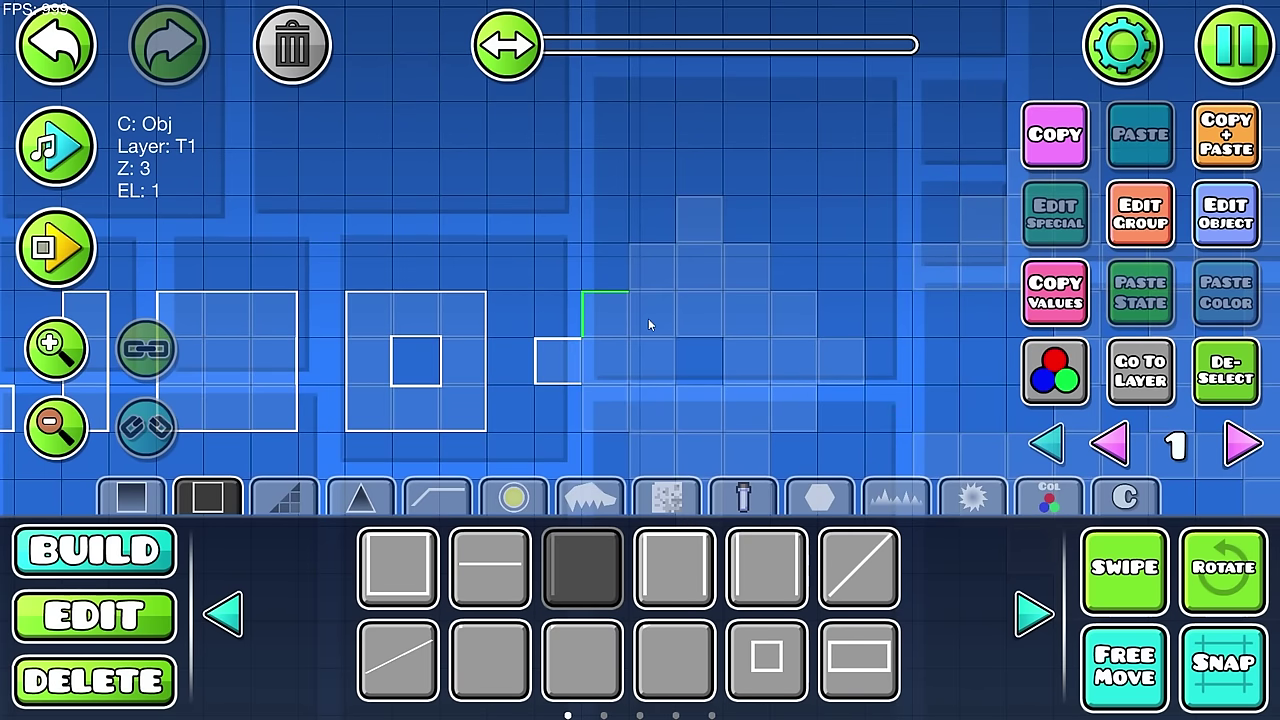
{"action": "left_click", "coordinate": [649, 275]}
{"action": "left_click", "coordinate": [675, 567]}
{"action": "left_click", "coordinate": [697, 218]}
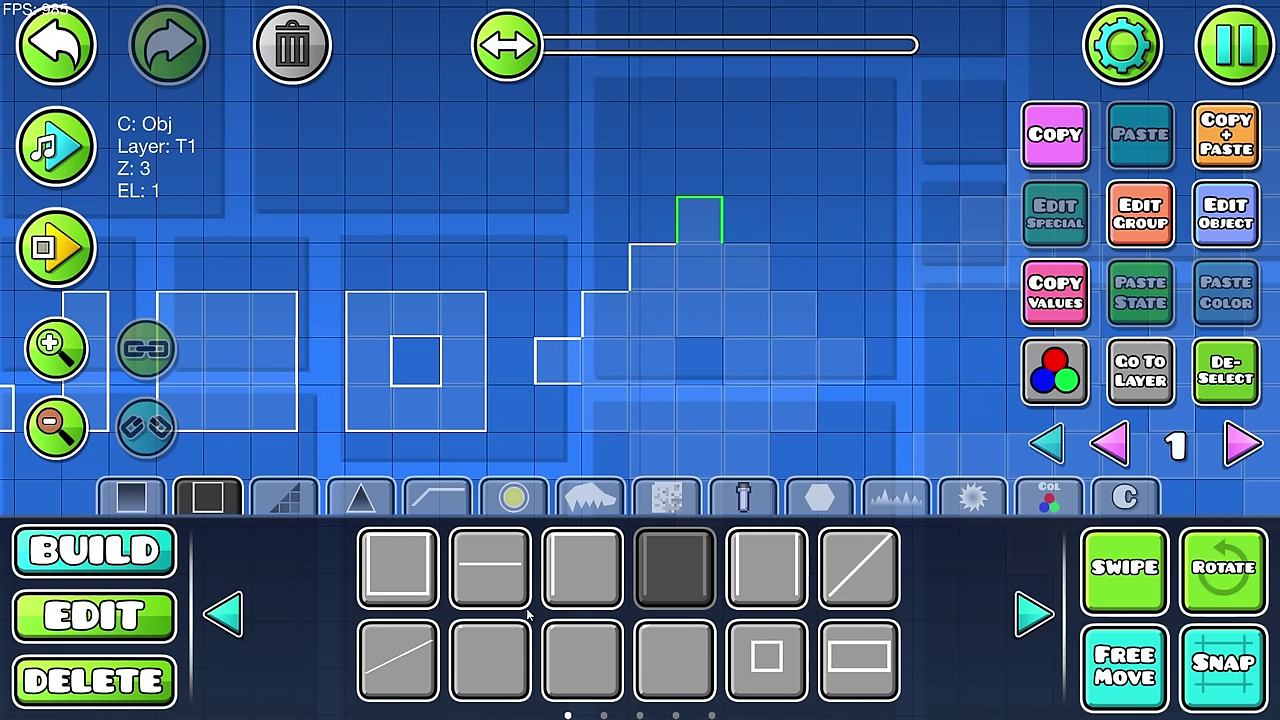
Step: Add small corner dots to the diamond's upper-left inner corners and an edge line above its centre hole
{"action": "left_click", "coordinate": [490, 660]}
{"action": "left_click", "coordinate": [622, 334]}
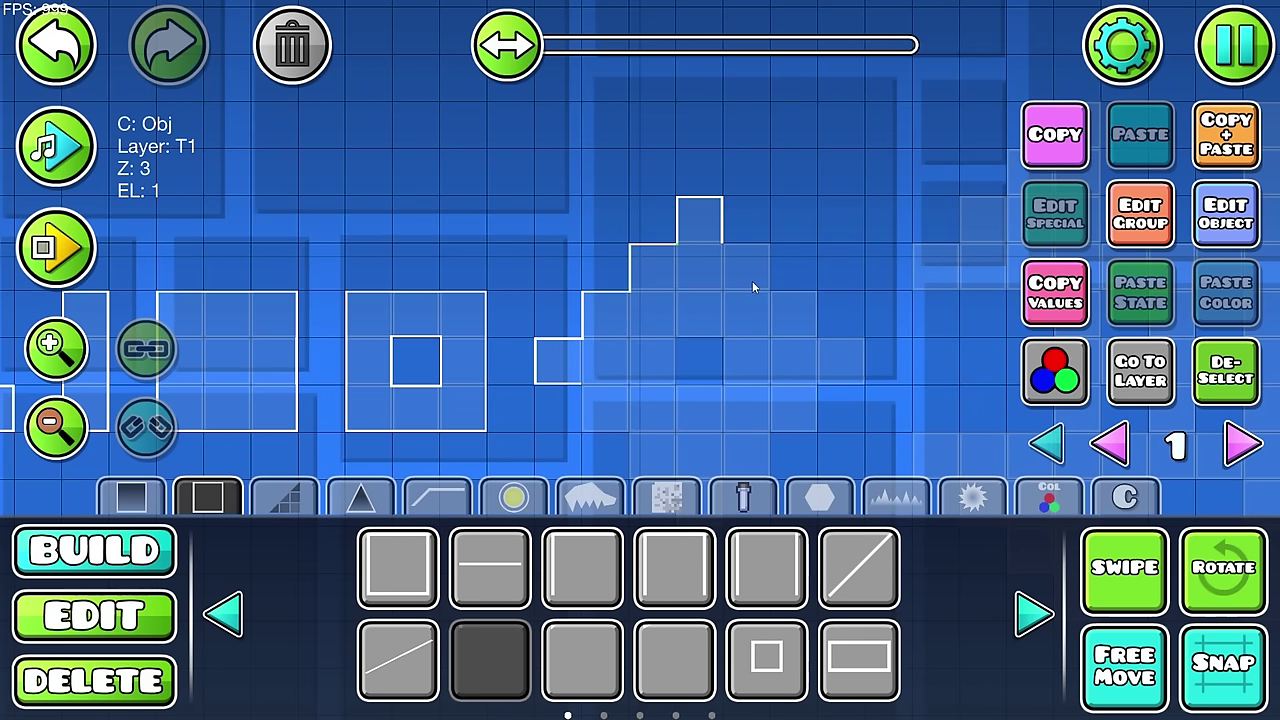
{"action": "left_click", "coordinate": [516, 557]}
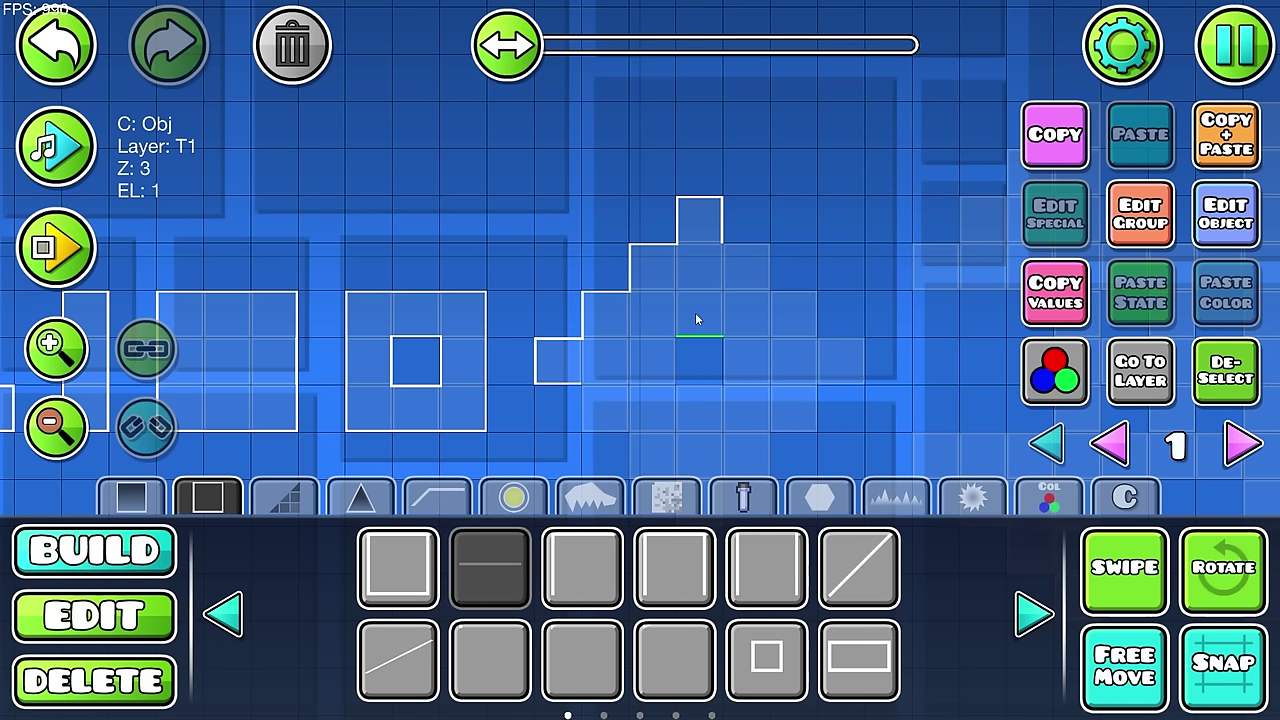
{"action": "left_click", "coordinate": [507, 658]}
{"action": "key", "text": "q"}
{"action": "key", "text": "q"}
{"action": "key", "text": "q"}
{"action": "key", "text": "q"}
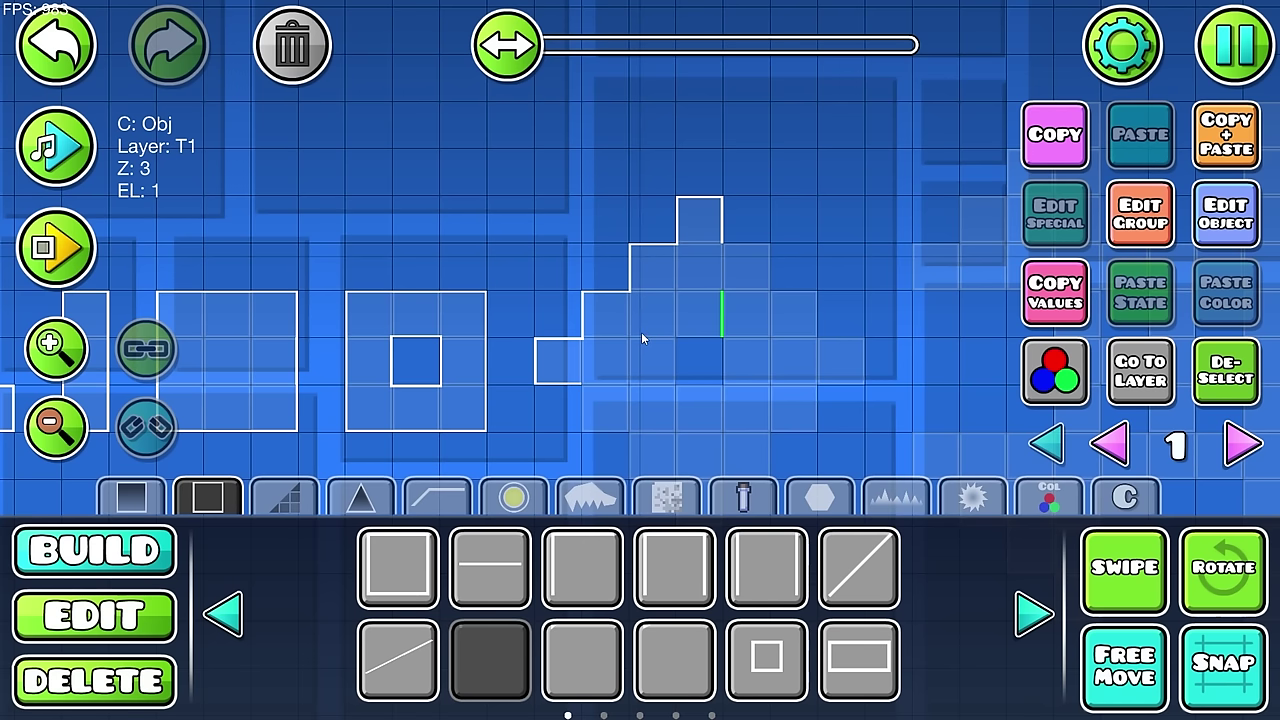
Step: Duplicate the diamond's upper-left outline pieces, rotate the copy clockwise and shift it to the right of the original
{"action": "key", "text": "2"}
{"action": "left_click_drag", "start_coordinate": [779, 154], "coordinate": [556, 404]}
{"action": "key", "text": "ctrl+d"}
{"action": "key", "text": "e"}
{"action": "left_click_drag", "start_coordinate": [600, 268], "coordinate": [836, 268]}
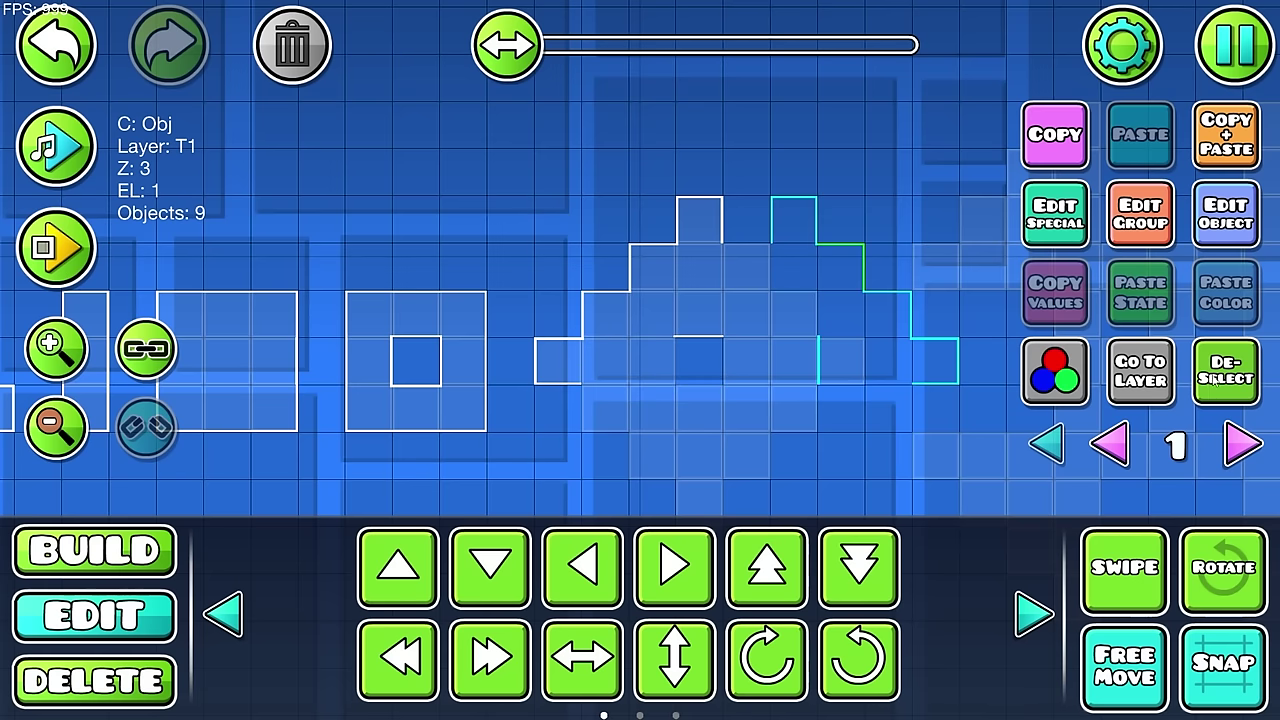
Step: Delete the copy's redundant top tip piece and move the remaining pieces onto the diamond's upper-right side
{"action": "left_click", "coordinate": [1208, 377]}
{"action": "left_click", "coordinate": [815, 215]}
{"action": "key", "text": "Delete"}
{"action": "left_click_drag", "start_coordinate": [794, 225], "coordinate": [1034, 438]}
{"action": "key", "text": "a"}
{"action": "key", "text": "a"}
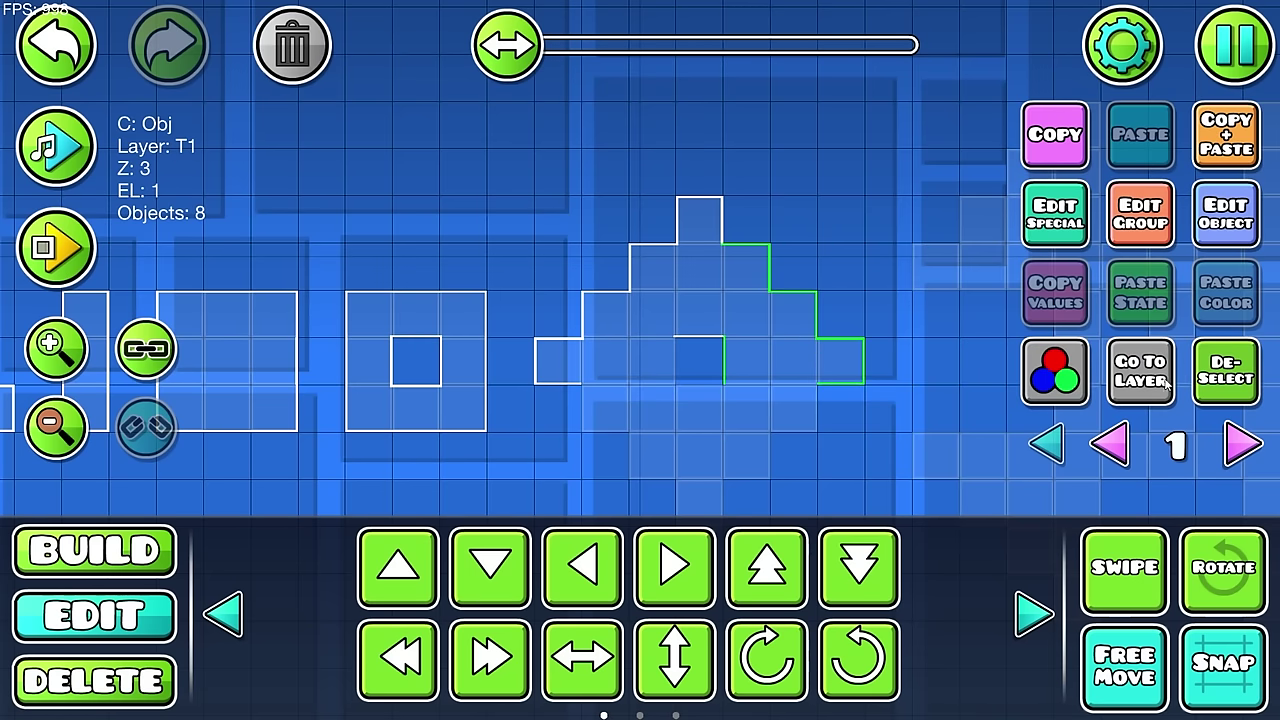
Step: Duplicate and rotate the quarter outline onto the diamond's lower-right and lower-left sides, then clear the selection
{"action": "mouse_move", "coordinate": [896, 311]}
{"action": "left_mouse_down"}
{"action": "mouse_move", "coordinate": [749, 440]}
{"action": "mouse_move", "coordinate": [702, 534]}
{"action": "mouse_move", "coordinate": [954, 356]}
{"action": "mouse_move", "coordinate": [786, 442]}
{"action": "mouse_move", "coordinate": [710, 440]}
{"action": "mouse_move", "coordinate": [658, 421]}
{"action": "mouse_move", "coordinate": [662, 406]}
{"action": "left_mouse_up"}
{"action": "key", "text": "a"}
{"action": "key", "text": "s"}
{"action": "key", "text": "d"}
{"action": "key", "text": "w"}
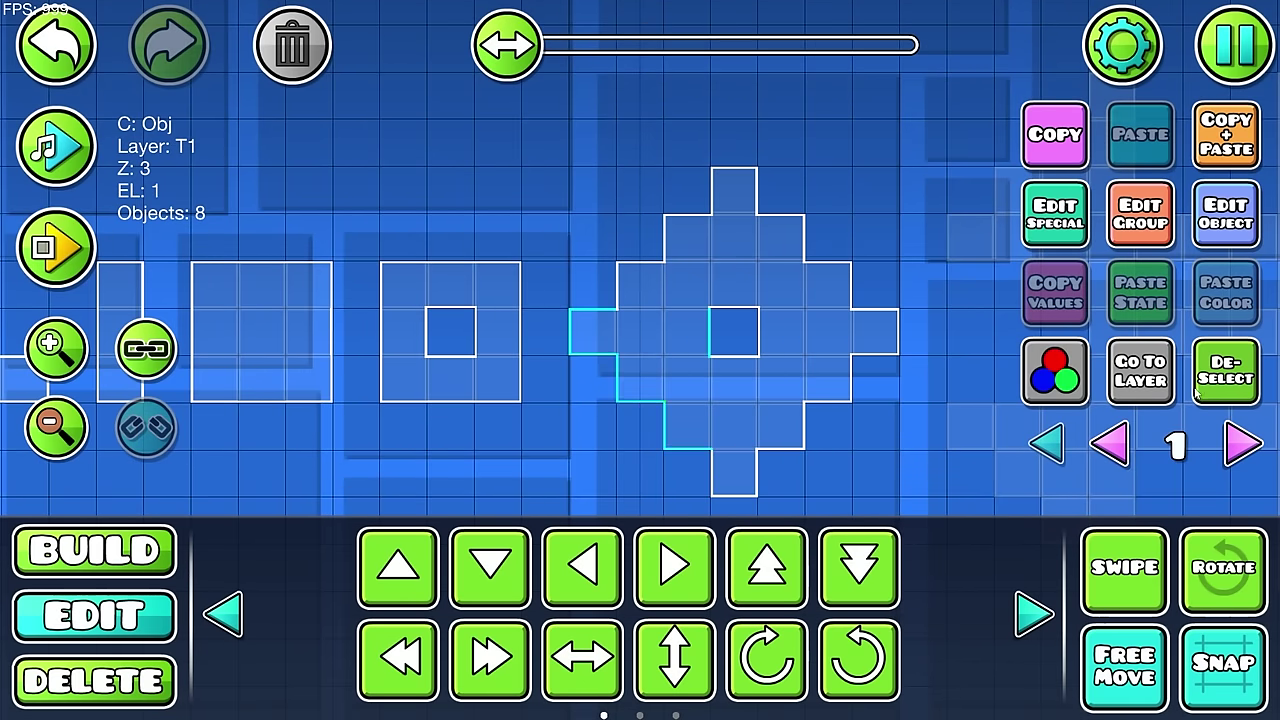
{"action": "left_click", "coordinate": [1225, 372]}
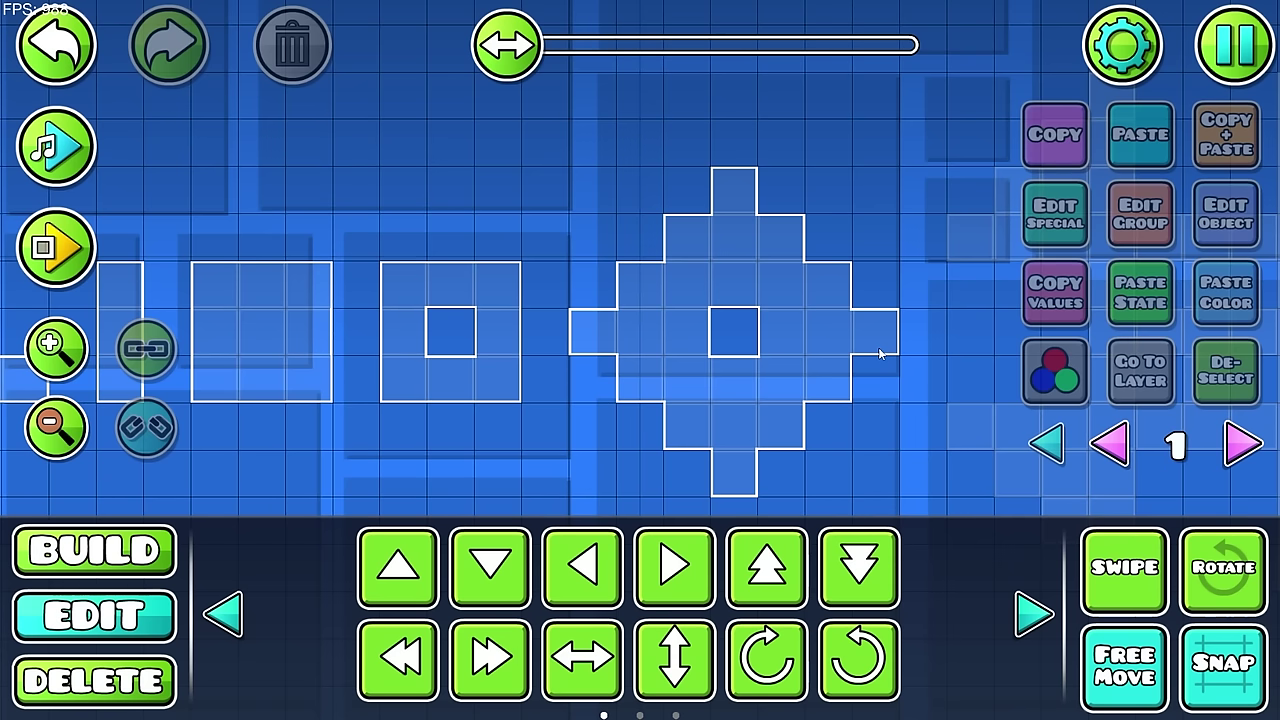
Step: Check the base color setting of the diamond's full outline, then clear the selection
{"action": "left_click_drag", "start_coordinate": [969, 112], "coordinate": [568, 522]}
{"action": "left_click", "coordinate": [1198, 238]}
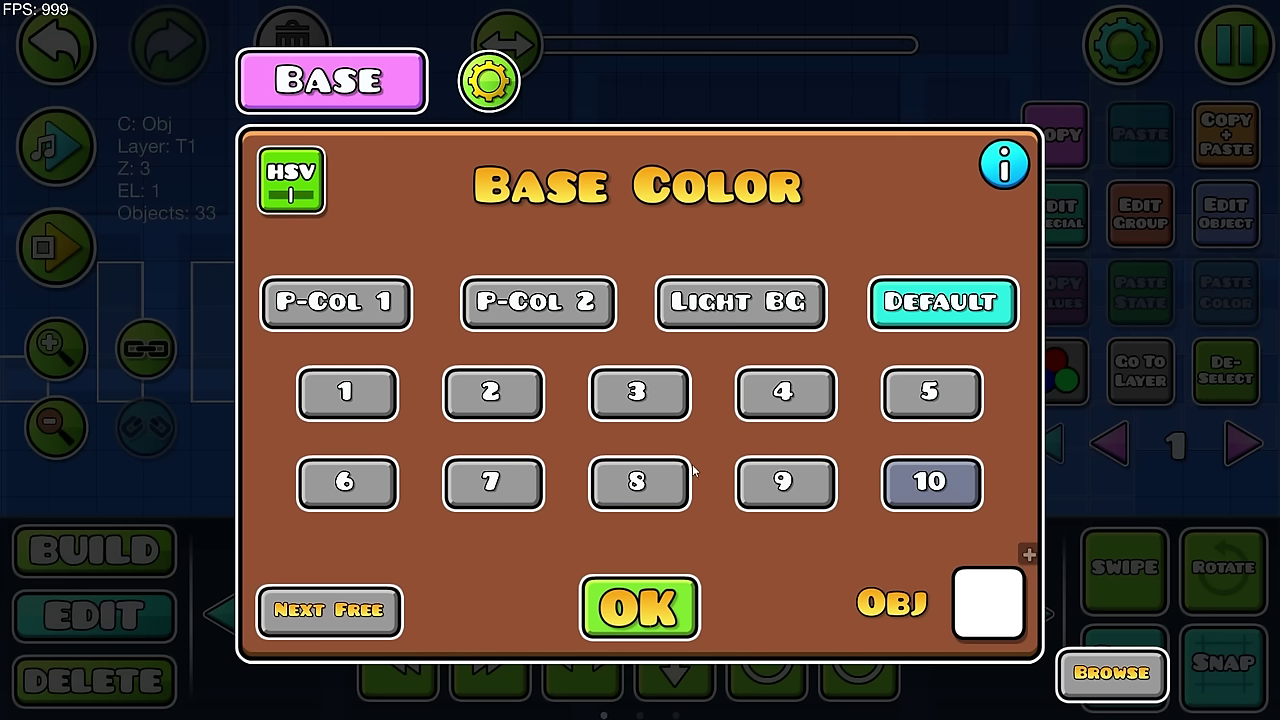
{"action": "left_click", "coordinate": [641, 608]}
{"action": "left_click", "coordinate": [1226, 371]}
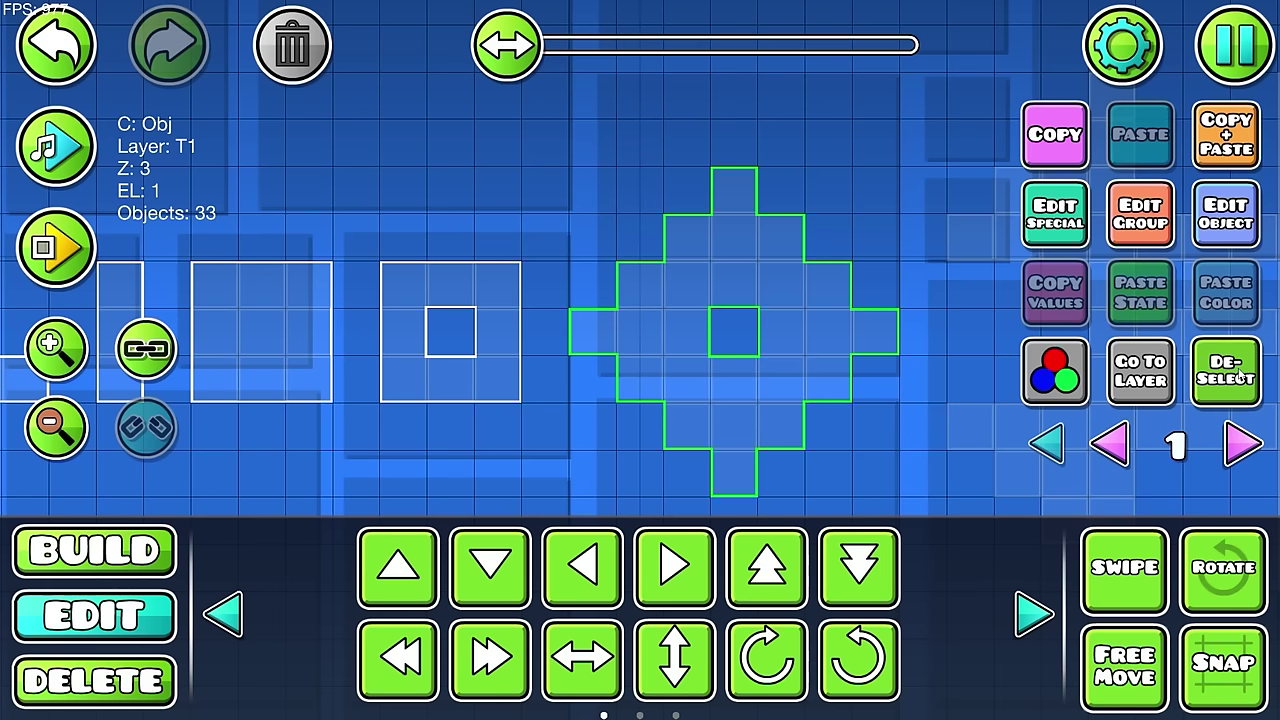
Step: Lower the Obj color's opacity to almost zero using the diamond's right tip piece, then clear the selection
{"action": "left_click", "coordinate": [890, 330]}
{"action": "left_click", "coordinate": [1040, 376]}
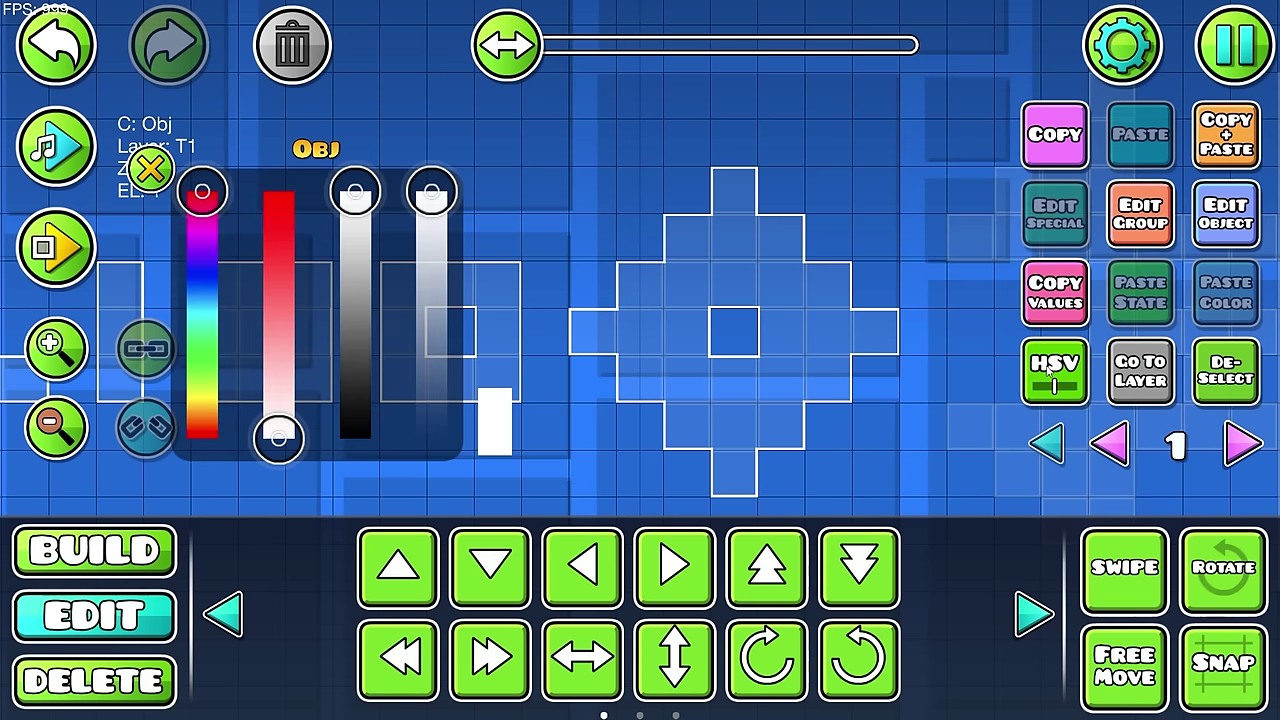
{"action": "left_click", "coordinate": [447, 205]}
{"action": "left_click_drag", "start_coordinate": [446, 209], "coordinate": [434, 413]}
{"action": "scroll", "coordinate": [654, 315], "scroll_direction": "up", "scroll_amount": 8}
{"action": "scroll", "coordinate": [598, 306], "scroll_direction": "down", "scroll_amount": 1}
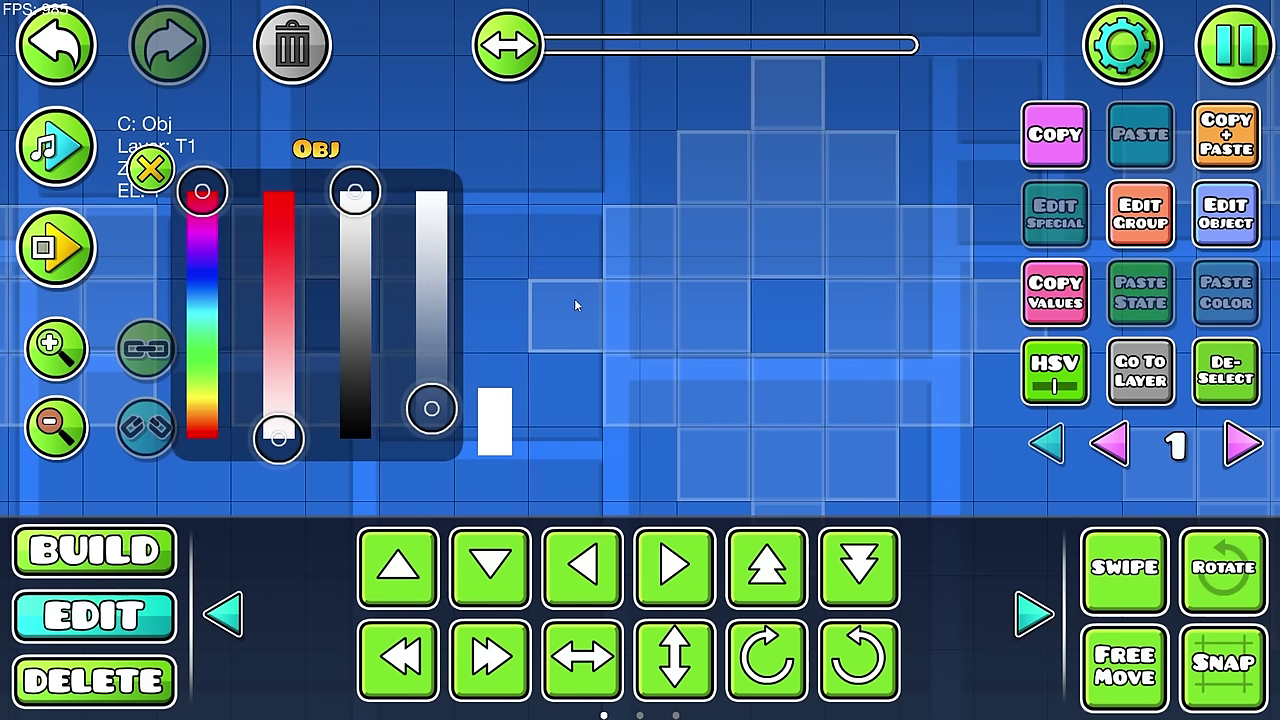
{"action": "left_click", "coordinate": [1227, 388]}
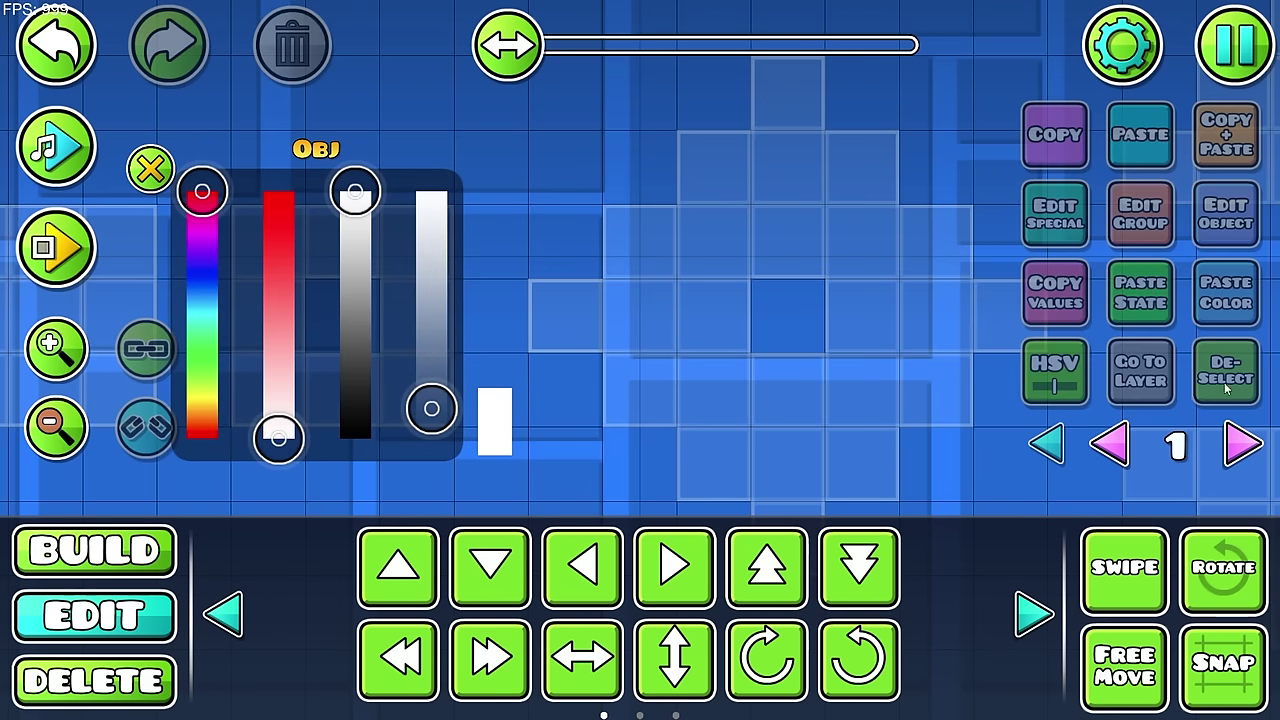
Step: Restore the Obj color to full opacity and delete the duplicated outline piece beside the diamond's left tip
{"action": "scroll", "coordinate": [537, 350], "scroll_direction": "down", "scroll_amount": 1}
{"action": "left_click", "coordinate": [579, 335]}
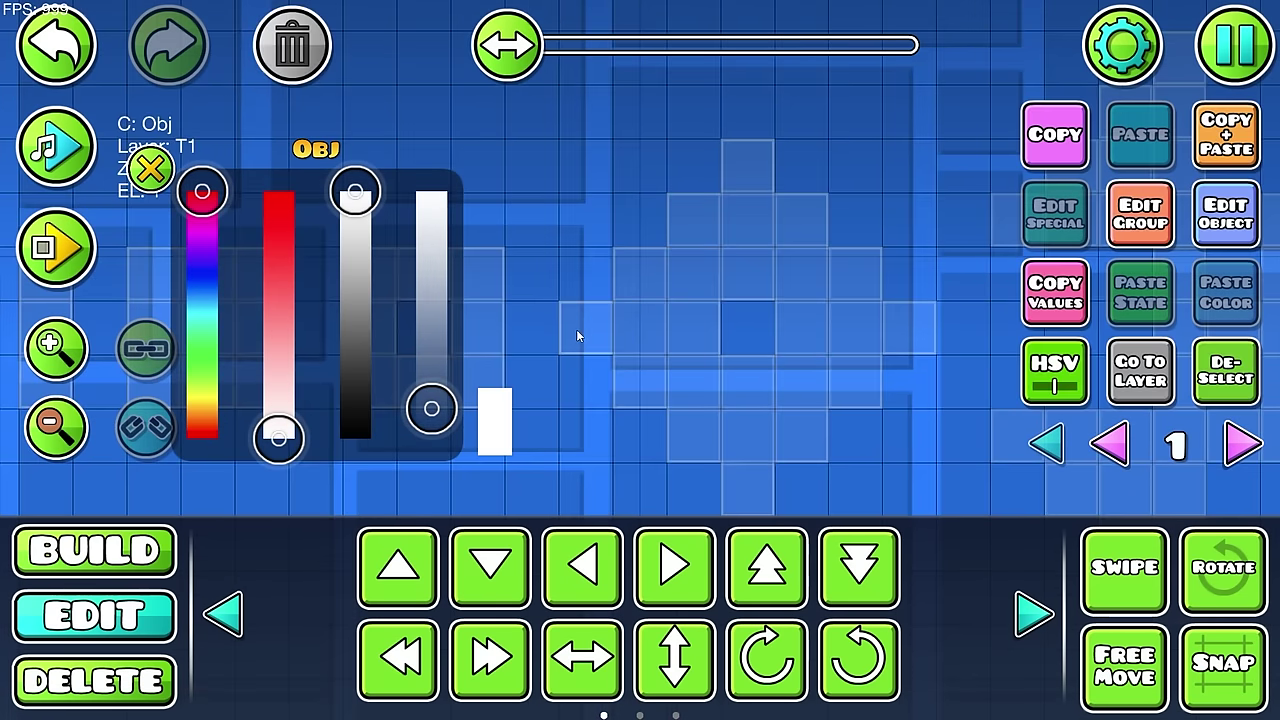
{"action": "key", "text": "ctrl+d"}
{"action": "key", "text": "w"}
{"action": "left_click_drag", "start_coordinate": [432, 408], "coordinate": [453, 180]}
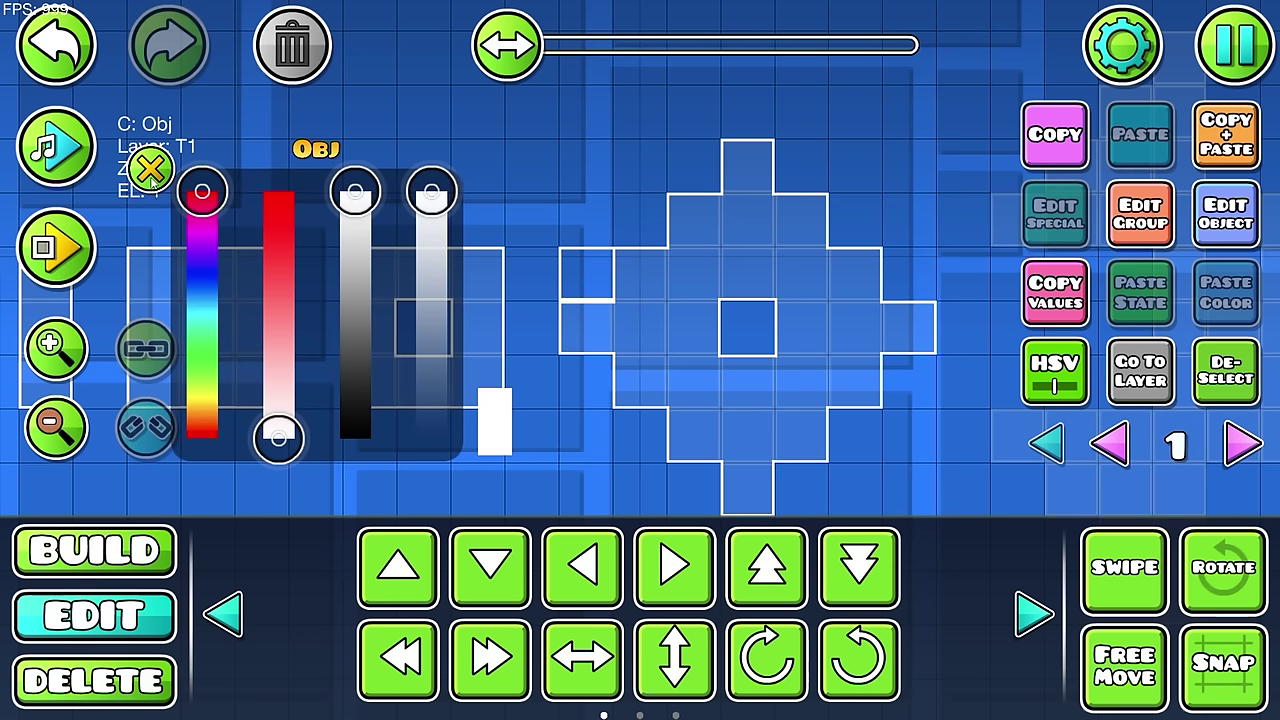
{"action": "left_click", "coordinate": [152, 182]}
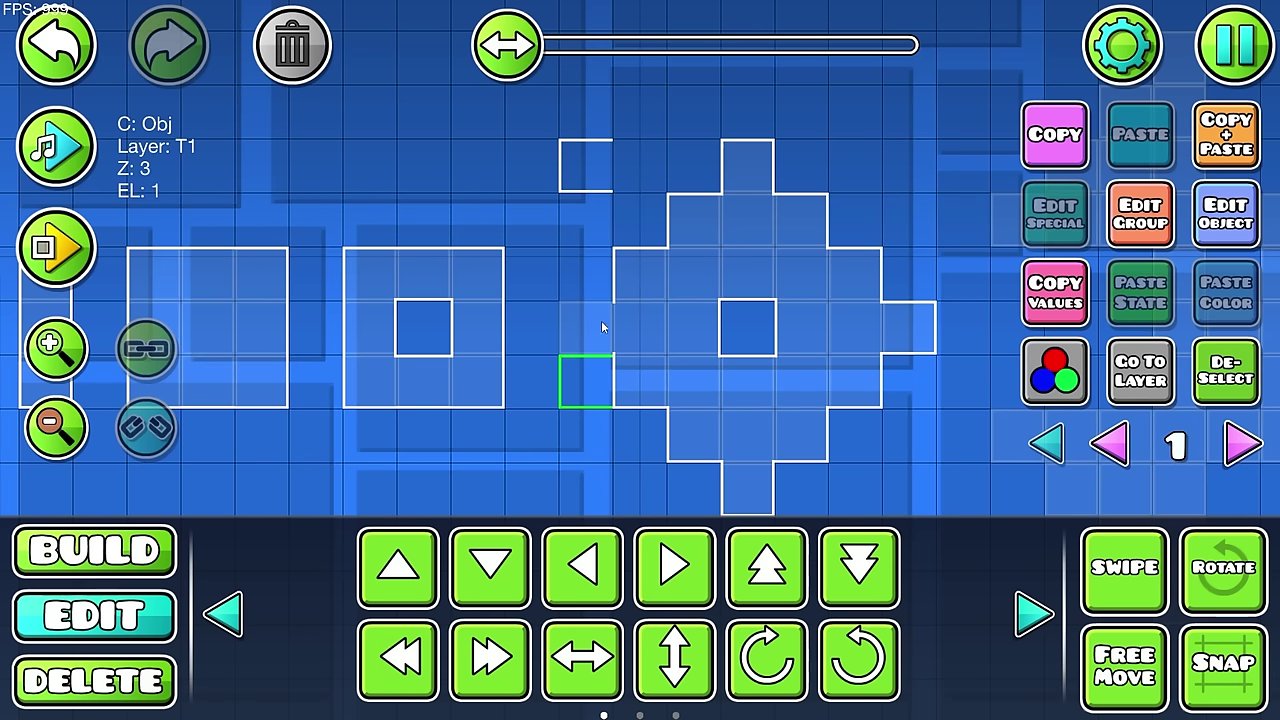
{"action": "key", "text": "Delete"}
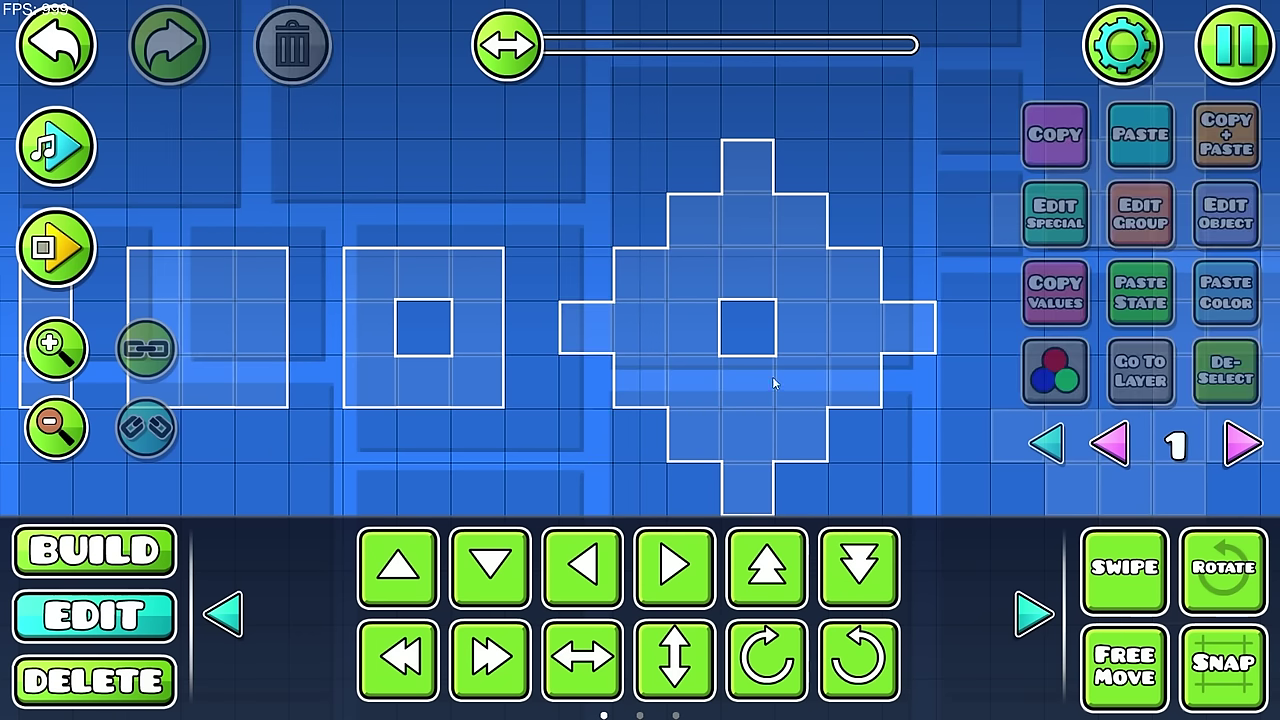
Step: Duplicate the diamond's upper-left quarter outline and move the copy onto the large shape's upper-left arm
{"action": "scroll", "coordinate": [784, 382], "scroll_direction": "down", "scroll_amount": 3}
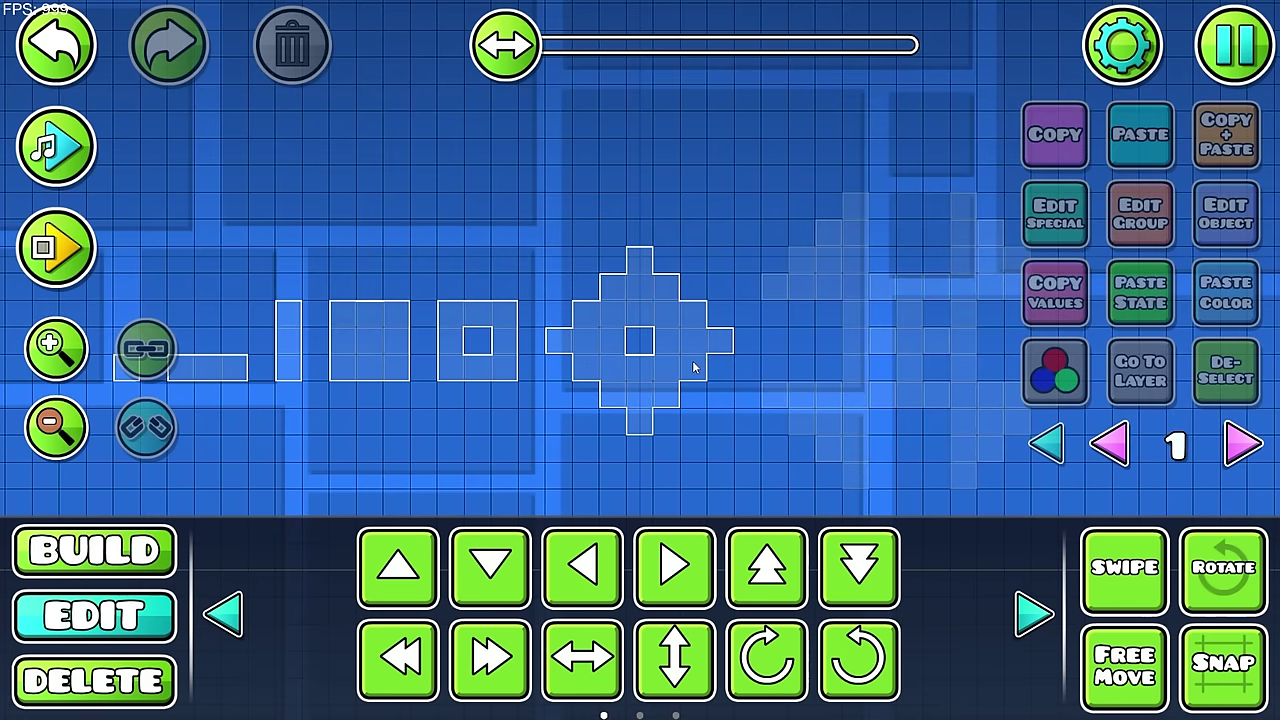
{"action": "scroll", "coordinate": [736, 376], "scroll_direction": "down", "scroll_amount": 1}
{"action": "scroll", "coordinate": [814, 374], "scroll_direction": "up", "scroll_amount": 3}
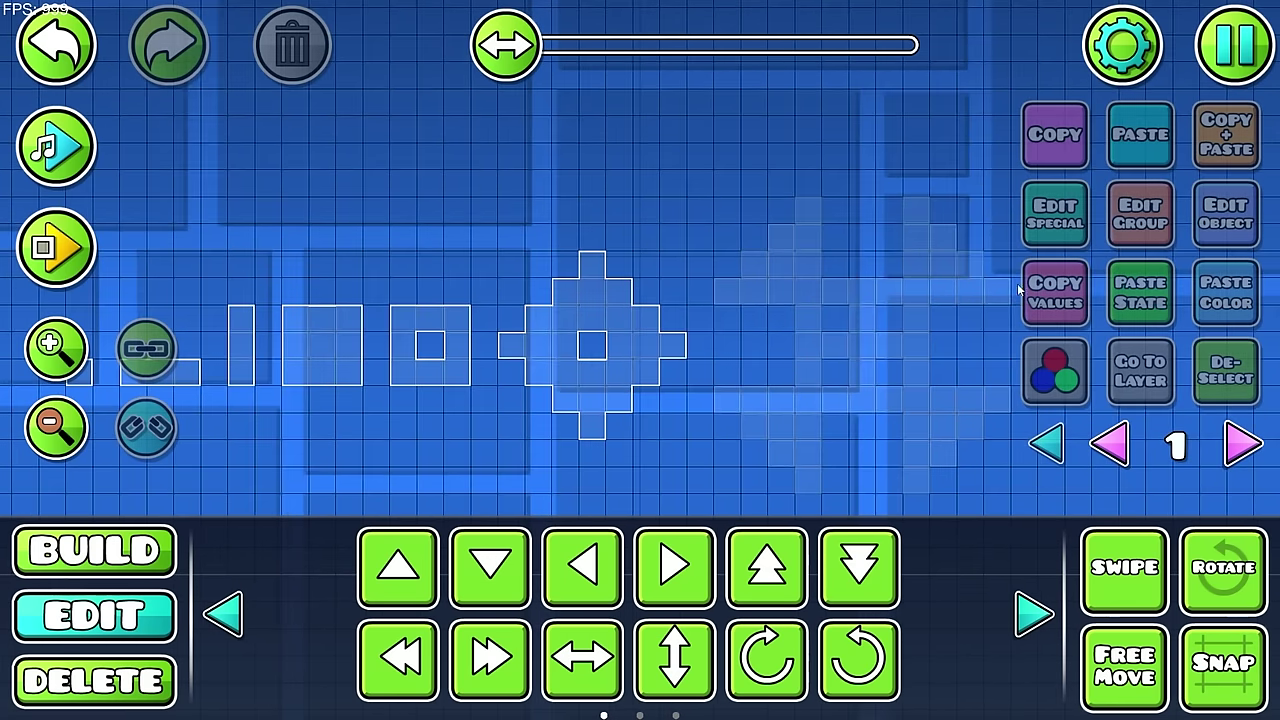
{"action": "left_click_drag", "start_coordinate": [922, 282], "coordinate": [820, 298]}
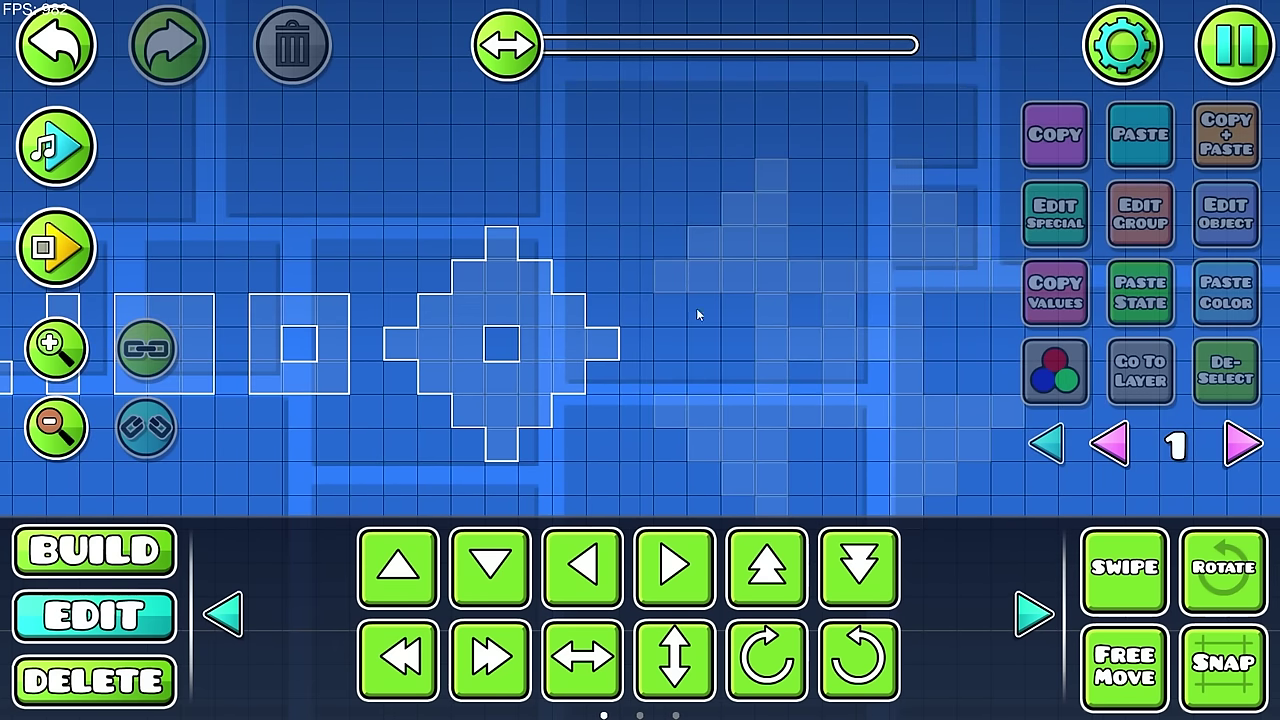
{"action": "scroll", "coordinate": [698, 315], "scroll_direction": "up", "scroll_amount": 1}
{"action": "left_click_drag", "start_coordinate": [460, 227], "coordinate": [349, 335]}
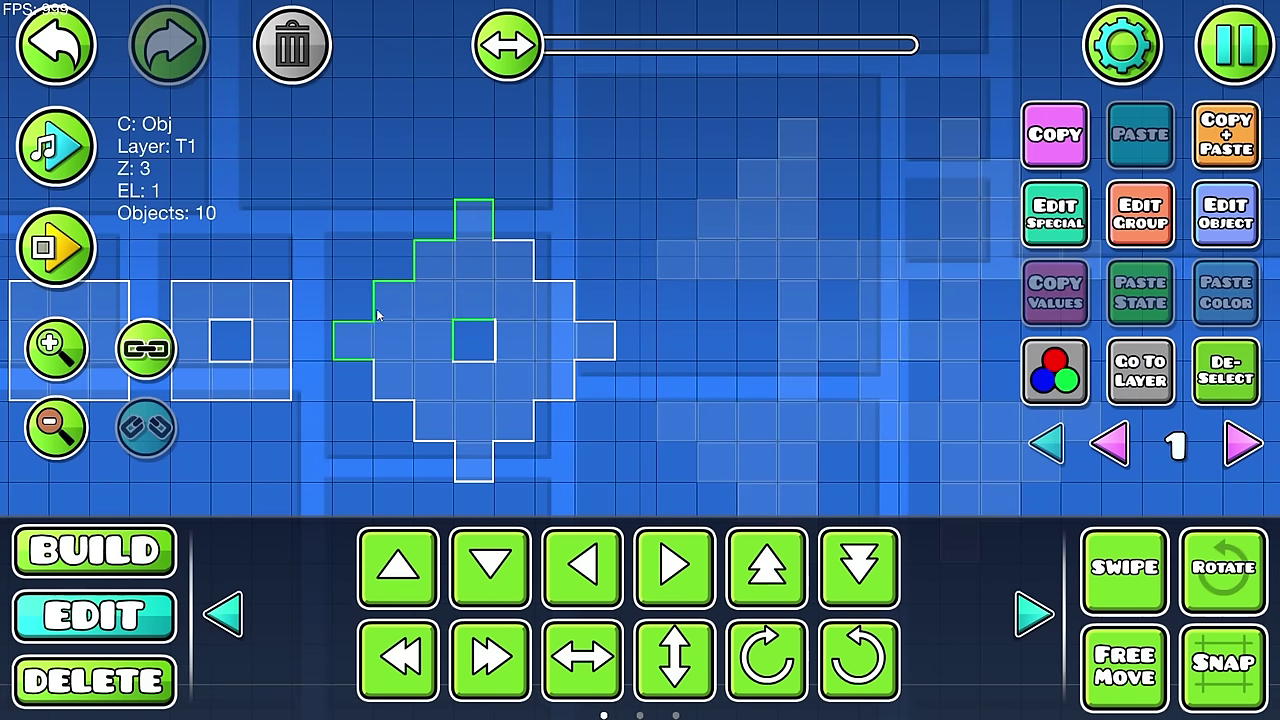
{"action": "key", "text": "ctrl+d"}
{"action": "key", "text": "f"}
{"action": "key", "text": "g"}
{"action": "left_click_drag", "start_coordinate": [410, 290], "coordinate": [755, 233]}
{"action": "left_click_drag", "start_coordinate": [839, 315], "coordinate": [658, 318]}
{"action": "left_click", "coordinate": [1225, 356]}
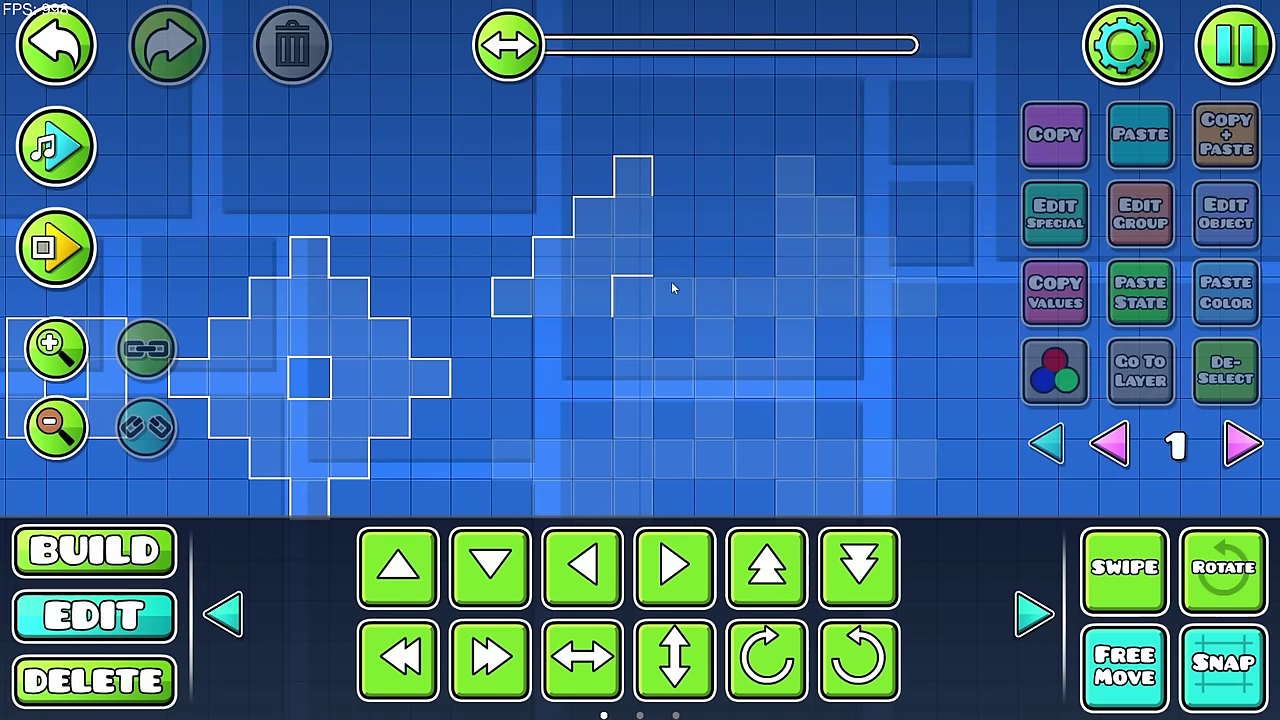
Step: Delete the leftover centre-hole corner lines from the outline copied onto the large shape
{"action": "left_click_drag", "start_coordinate": [602, 277], "coordinate": [636, 300]}
{"action": "key", "text": "Delete"}
{"action": "scroll", "coordinate": [595, 250], "scroll_direction": "up", "scroll_amount": 3}
{"action": "left_click_drag", "start_coordinate": [595, 250], "coordinate": [583, 276]}
Step: Add single edge lines along the underside and inner vertical side of the large shape's upper-left arm
{"action": "key", "text": "1"}
{"action": "left_click", "coordinate": [497, 562]}
{"action": "left_click", "coordinate": [460, 313]}
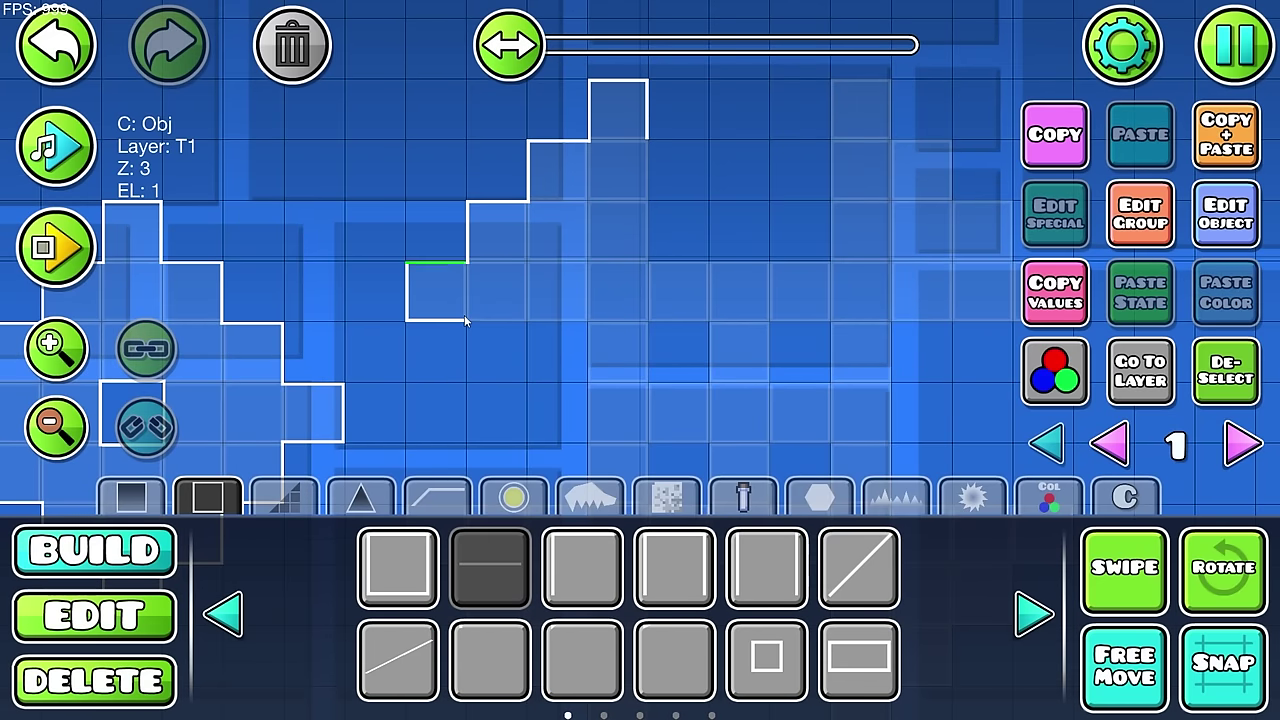
{"action": "key", "text": "q"}
{"action": "key", "text": "q"}
{"action": "left_click", "coordinate": [505, 314]}
{"action": "left_click", "coordinate": [560, 304]}
{"action": "left_click", "coordinate": [618, 238]}
{"action": "key", "text": "q"}
{"action": "left_click", "coordinate": [621, 184]}
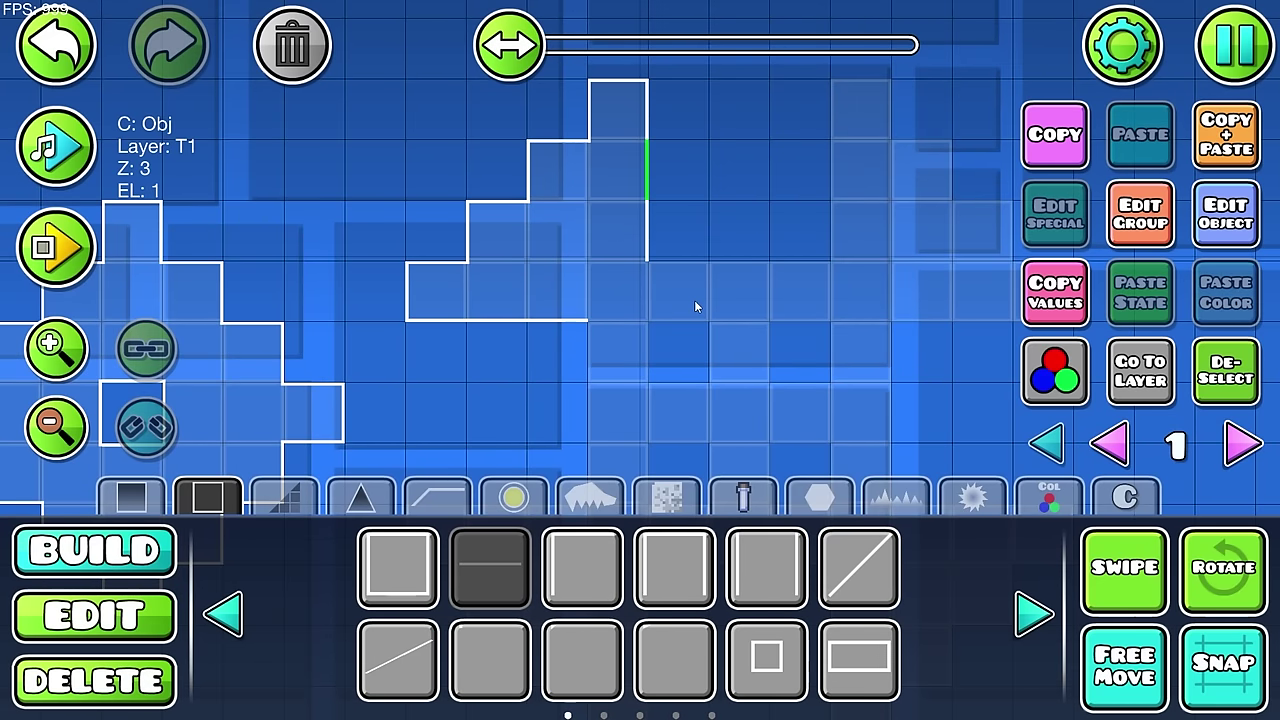
Step: Add a corner dot at the hole's upper-left corner and parallel edge lines along the adjoining bar and column cells
{"action": "left_click", "coordinate": [490, 660]}
{"action": "left_click", "coordinate": [648, 318]}
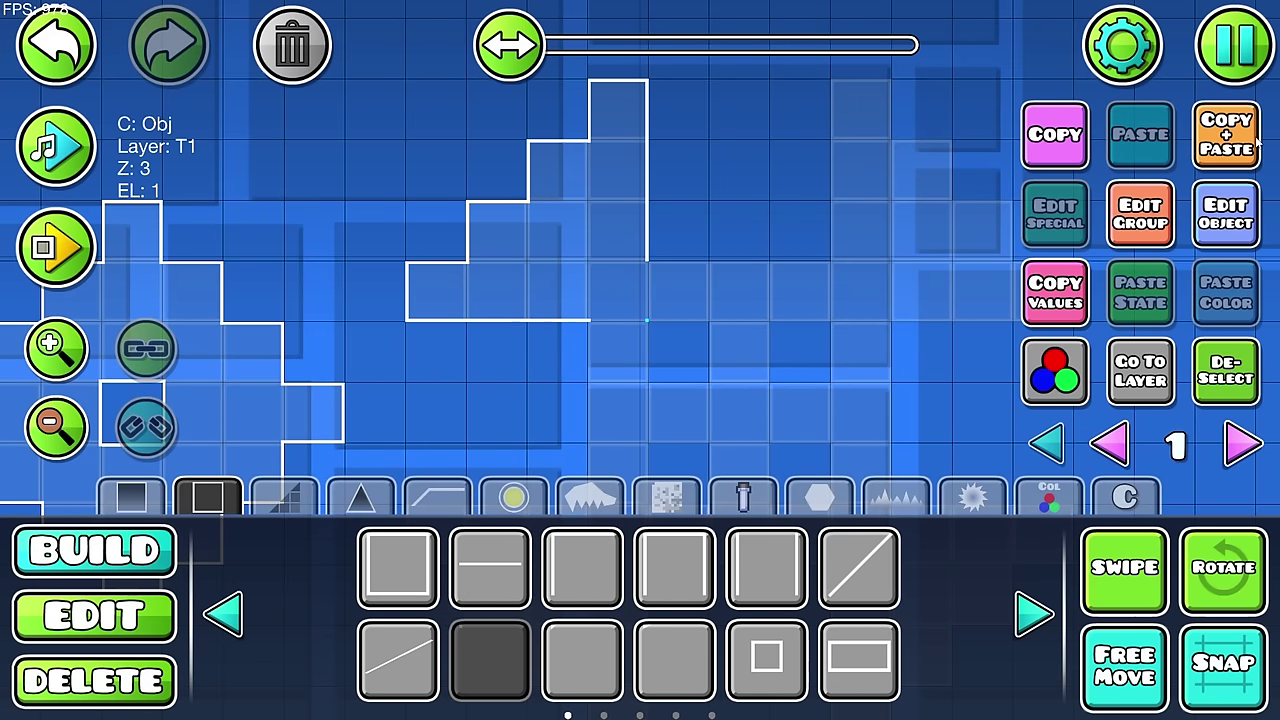
{"action": "left_click", "coordinate": [1208, 392]}
{"action": "left_click", "coordinate": [766, 567]}
{"action": "left_click", "coordinate": [602, 361]}
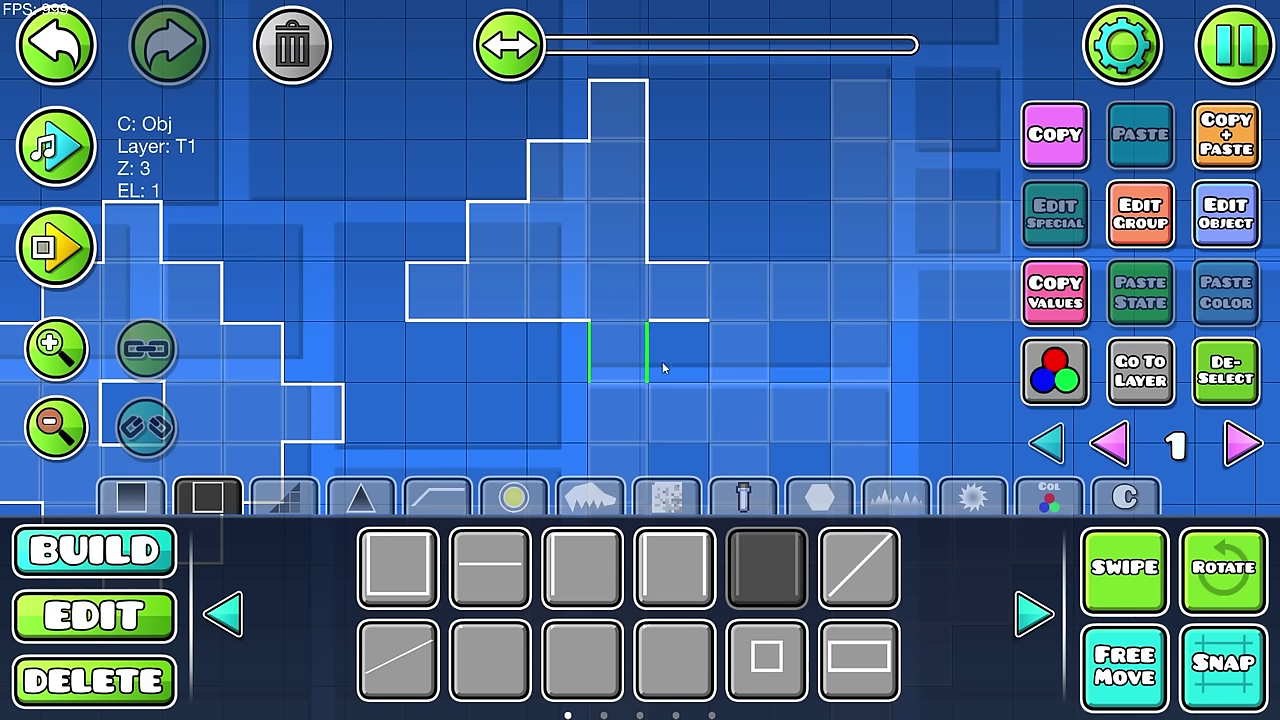
Step: Add a corner dot at the arm's inner upper-left corner and parallel vertical lines on the large shape's middle column
{"action": "left_click", "coordinate": [490, 660]}
{"action": "left_click", "coordinate": [618, 307]}
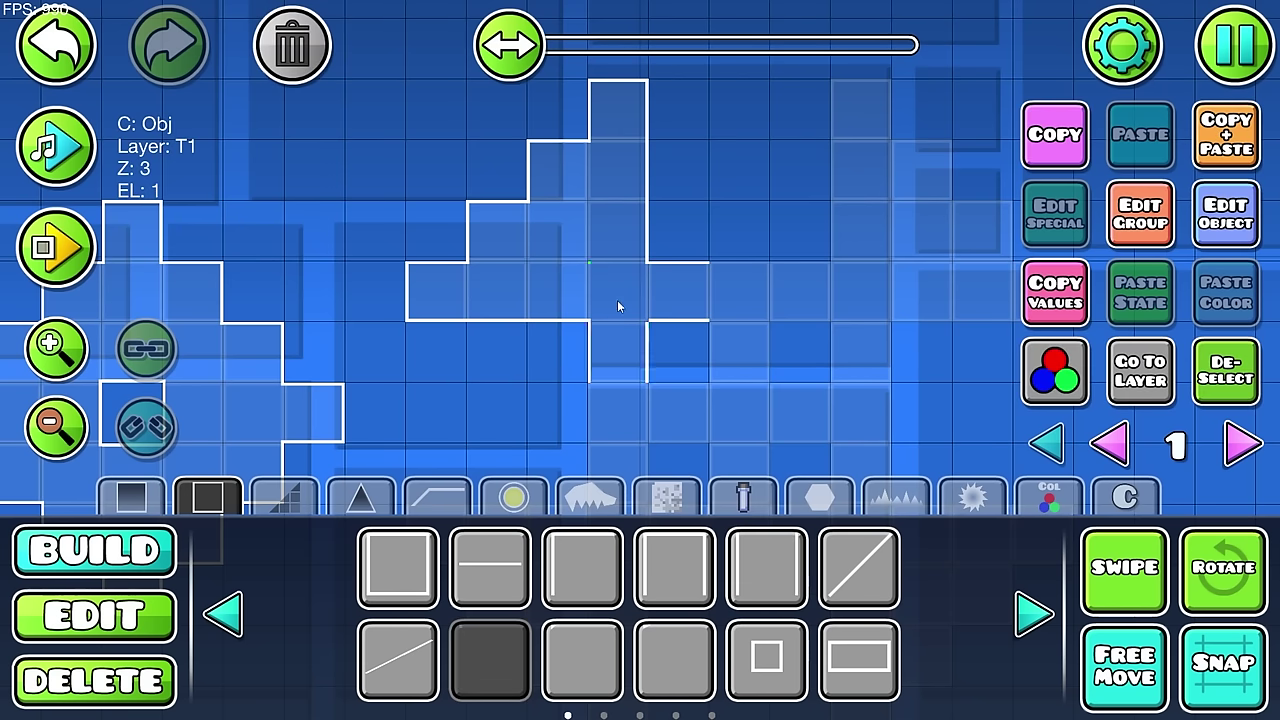
{"action": "left_click", "coordinate": [1226, 388]}
{"action": "left_click", "coordinate": [766, 567]}
{"action": "left_click", "coordinate": [738, 352]}
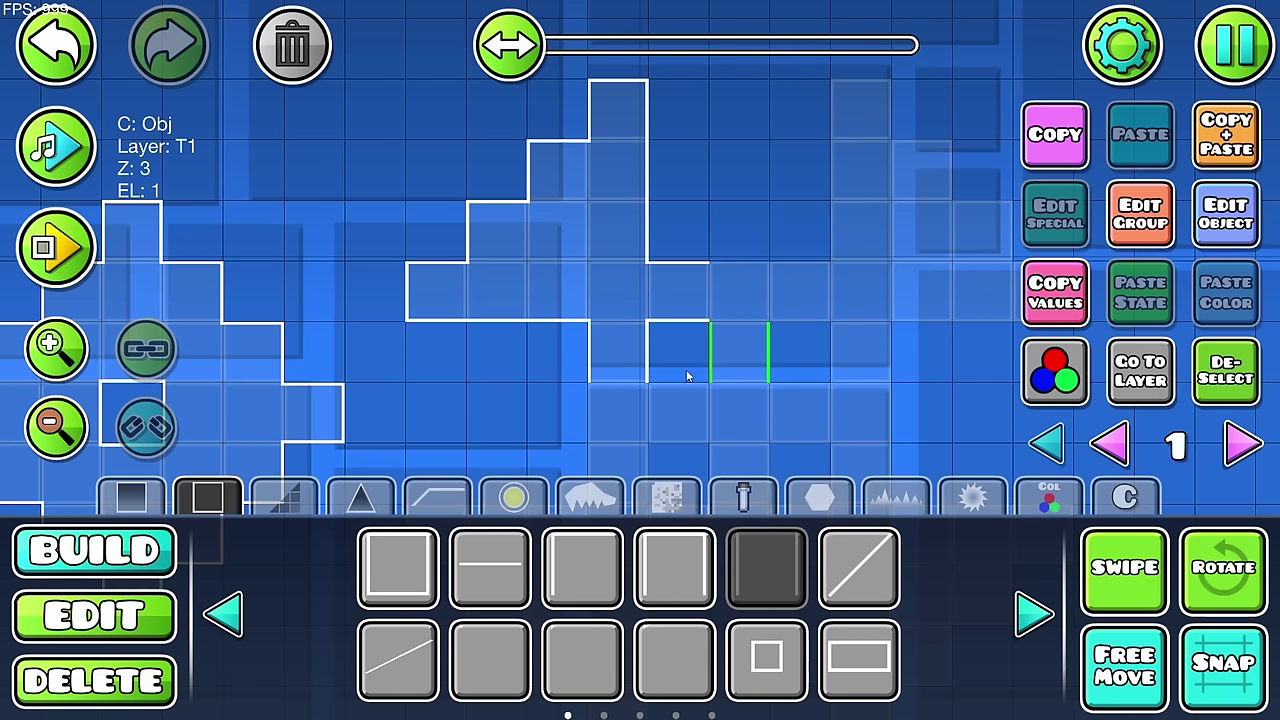
{"action": "left_click", "coordinate": [643, 410]}
{"action": "left_click", "coordinate": [303, 65]}
{"action": "left_click", "coordinate": [739, 292]}
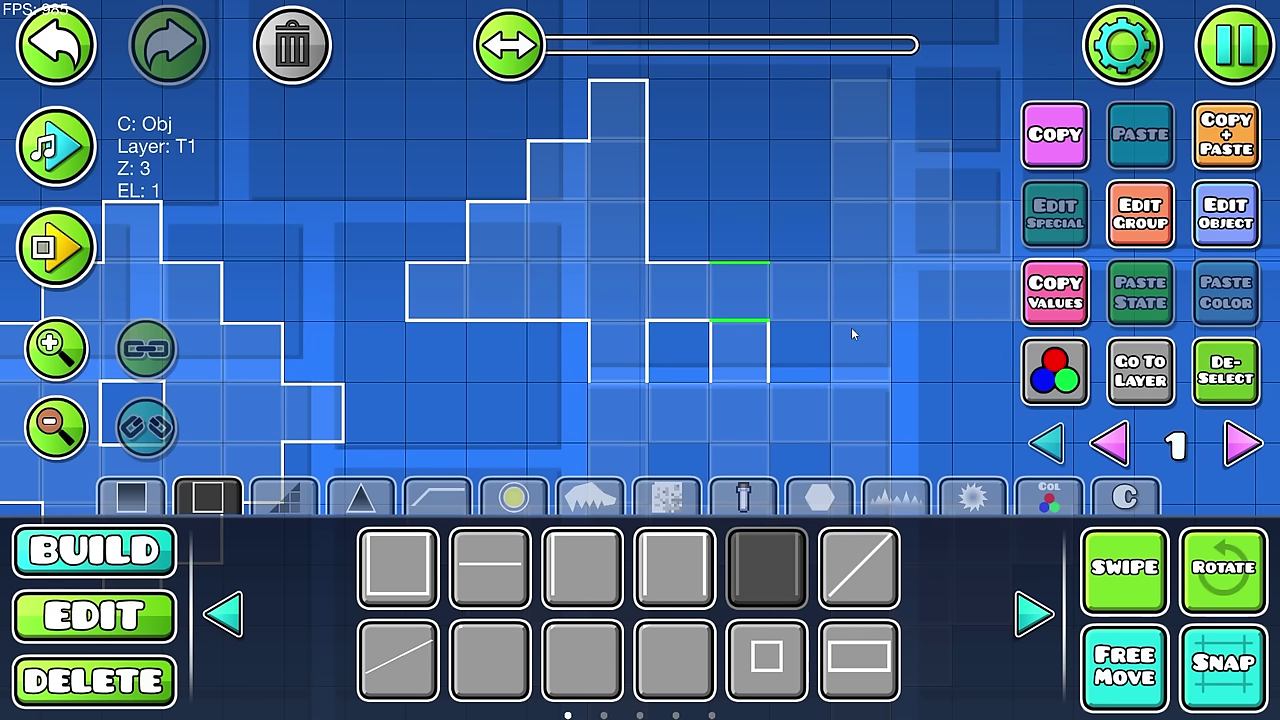
{"action": "left_click", "coordinate": [300, 62]}
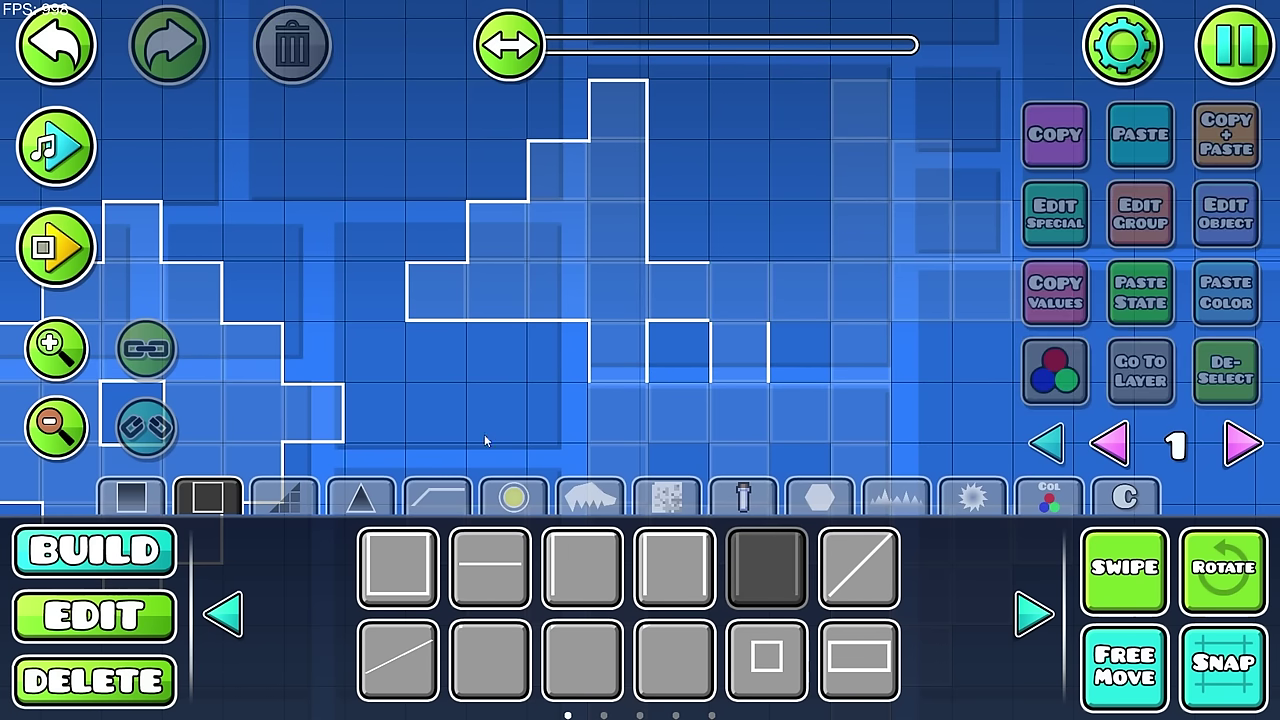
Step: Add a single top edge line to the upper bar's middle cell and place another corner dot
{"action": "left_click", "coordinate": [490, 600]}
{"action": "left_click", "coordinate": [750, 310]}
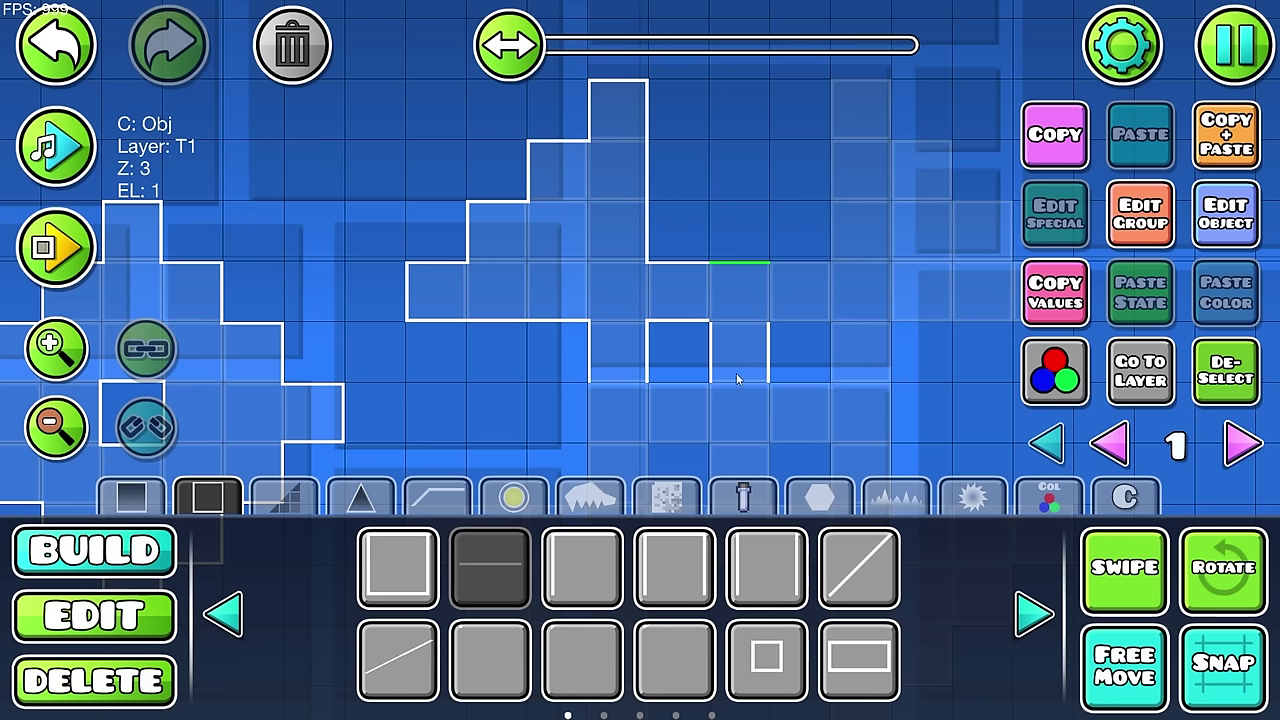
{"action": "left_click", "coordinate": [465, 650]}
{"action": "left_click", "coordinate": [865, 289]}
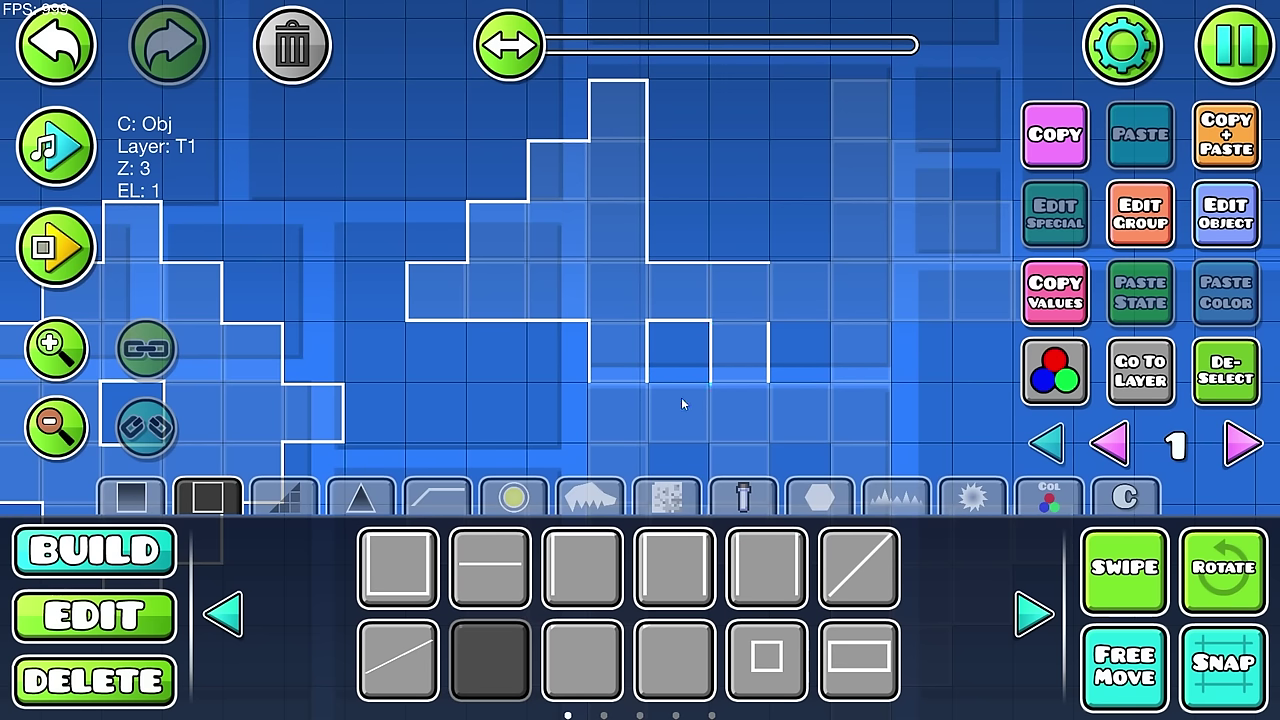
{"action": "left_click", "coordinate": [763, 566]}
{"action": "left_click", "coordinate": [695, 370]}
{"action": "key", "text": "s"}
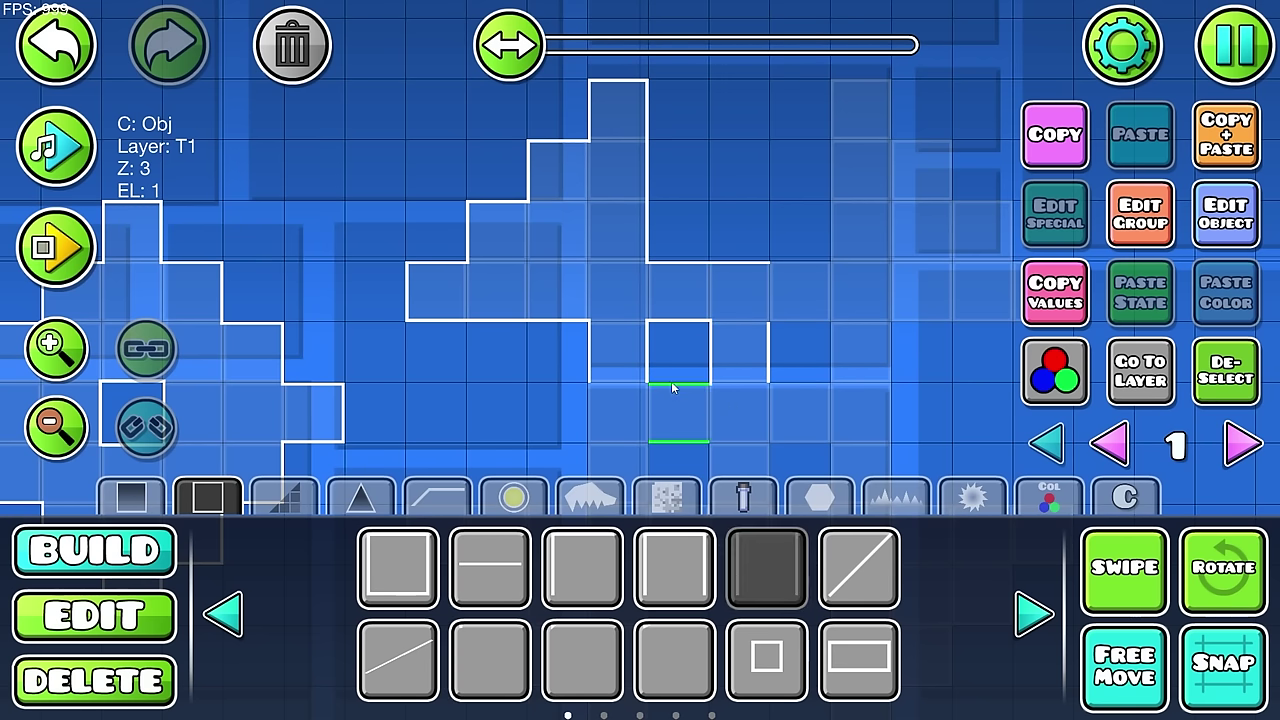
{"action": "key", "text": "2"}
{"action": "scroll", "coordinate": [673, 380], "scroll_direction": "down", "scroll_amount": 3}
{"action": "left_click", "coordinate": [300, 58]}
Step: Duplicate the large shape's upper-left quarter outline, rotate the copy clockwise and fit it onto the upper-right side
{"action": "left_click_drag", "start_coordinate": [836, 134], "coordinate": [485, 378]}
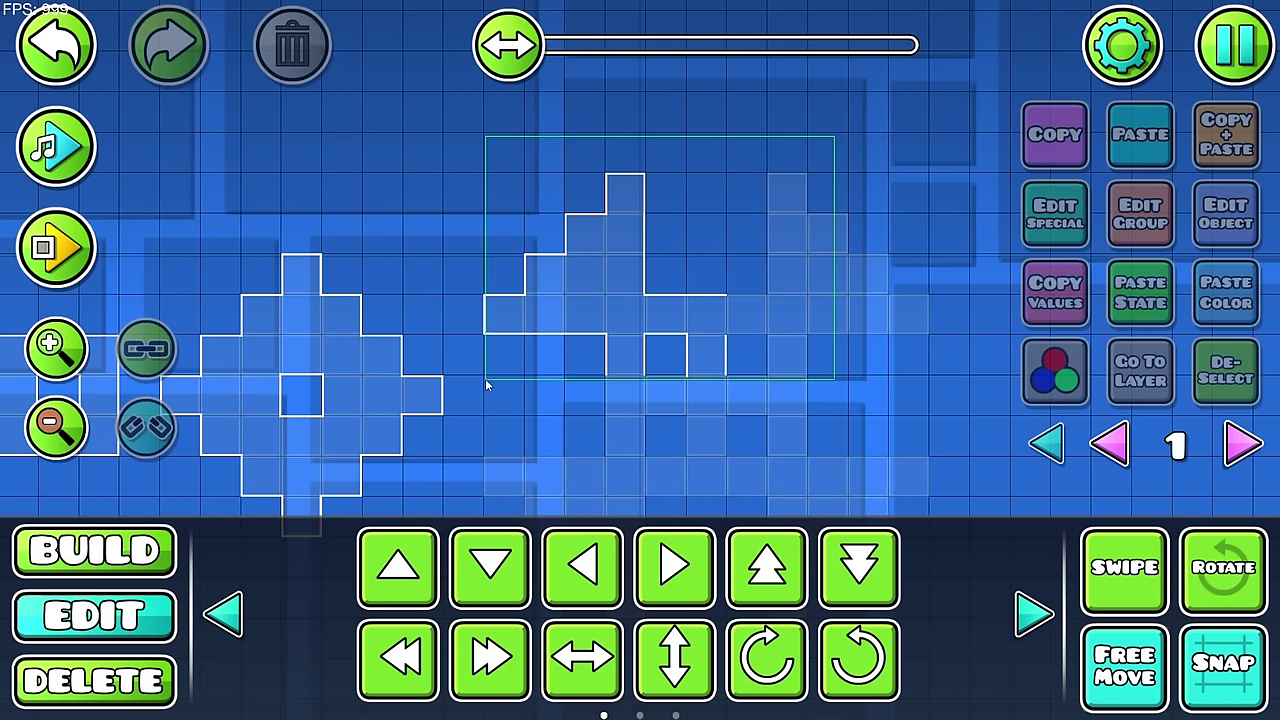
{"action": "key", "text": "f"}
{"action": "key", "text": "g"}
{"action": "left_click_drag", "start_coordinate": [653, 198], "coordinate": [752, 215]}
{"action": "key", "text": "f"}
{"action": "key", "text": "g"}
{"action": "left_click_drag", "start_coordinate": [697, 322], "coordinate": [910, 363]}
{"action": "key", "text": "w"}
{"action": "left_click_drag", "start_coordinate": [904, 429], "coordinate": [760, 391]}
Step: Duplicate the upper-right quarter outline, rotate it clockwise and move it onto the large shape's lower-right side
{"action": "key", "text": "ctrl+d"}
{"action": "key", "text": "e"}
{"action": "left_click_drag", "start_coordinate": [785, 331], "coordinate": [765, 552]}
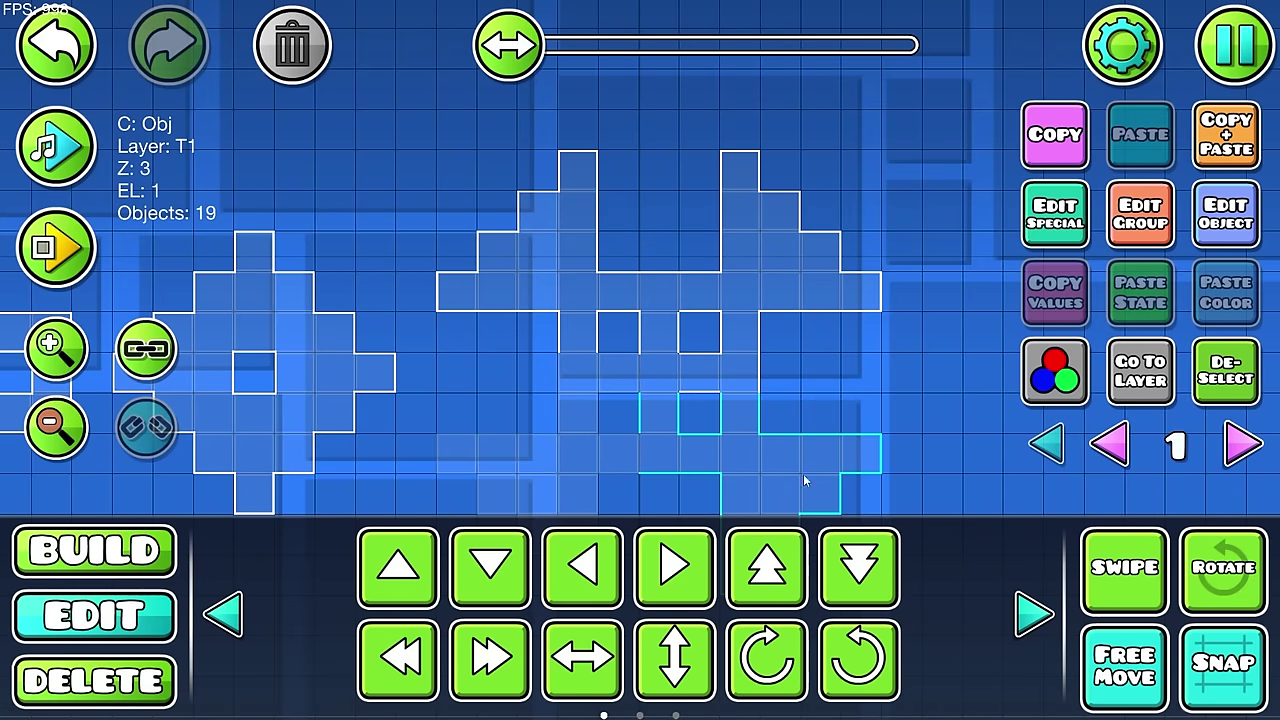
{"action": "left_click_drag", "start_coordinate": [803, 474], "coordinate": [845, 409]}
Step: Duplicate and rotate the quarter outline onto the large shape's lower-left side, then turn off Free Move and Snap
{"action": "key", "text": "ctrl+d"}
{"action": "key", "text": "e"}
{"action": "left_click_drag", "start_coordinate": [727, 391], "coordinate": [502, 372]}
{"action": "left_click", "coordinate": [1230, 380]}
{"action": "left_click", "coordinate": [1125, 668]}
{"action": "left_click", "coordinate": [1222, 668]}
Step: Add a corner dot on the right edge of the large shape's central block, level with the lower holes' tops
{"action": "scroll", "coordinate": [736, 285], "scroll_direction": "up", "scroll_amount": 7}
{"action": "left_click_drag", "start_coordinate": [822, 300], "coordinate": [769, 342]}
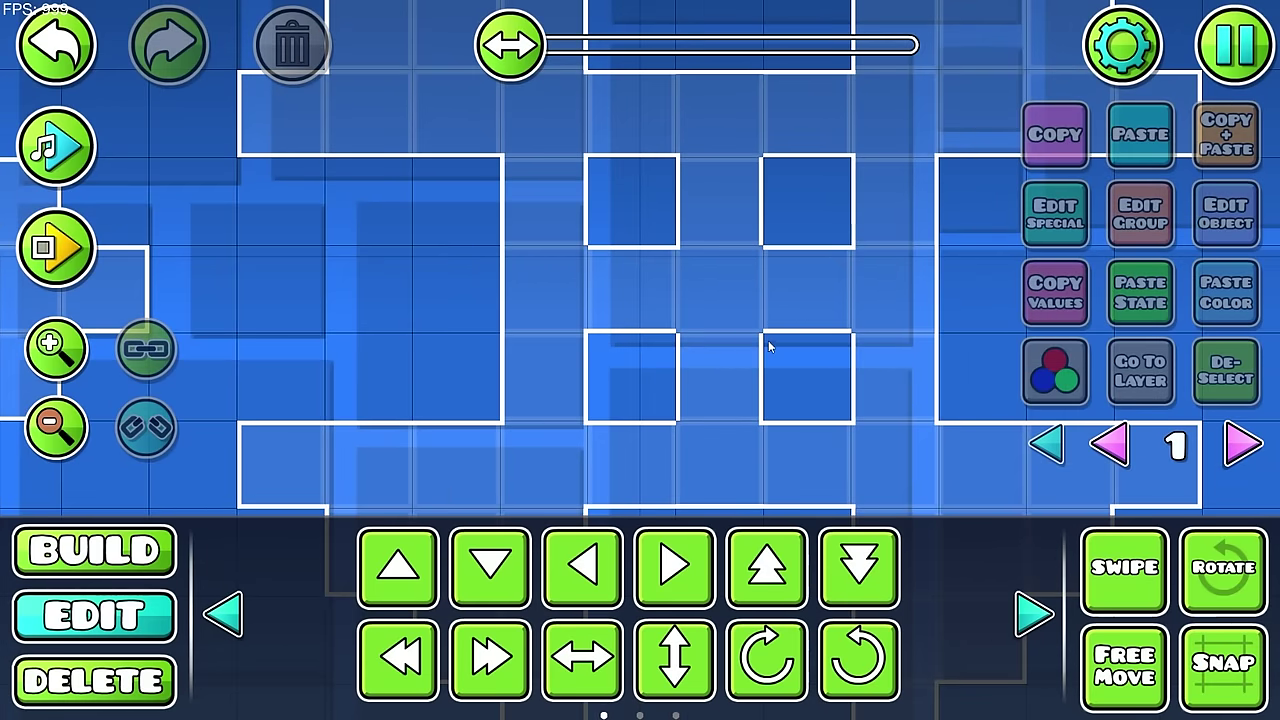
{"action": "left_click", "coordinate": [672, 251]}
{"action": "key", "text": "1"}
{"action": "left_click", "coordinate": [1224, 372]}
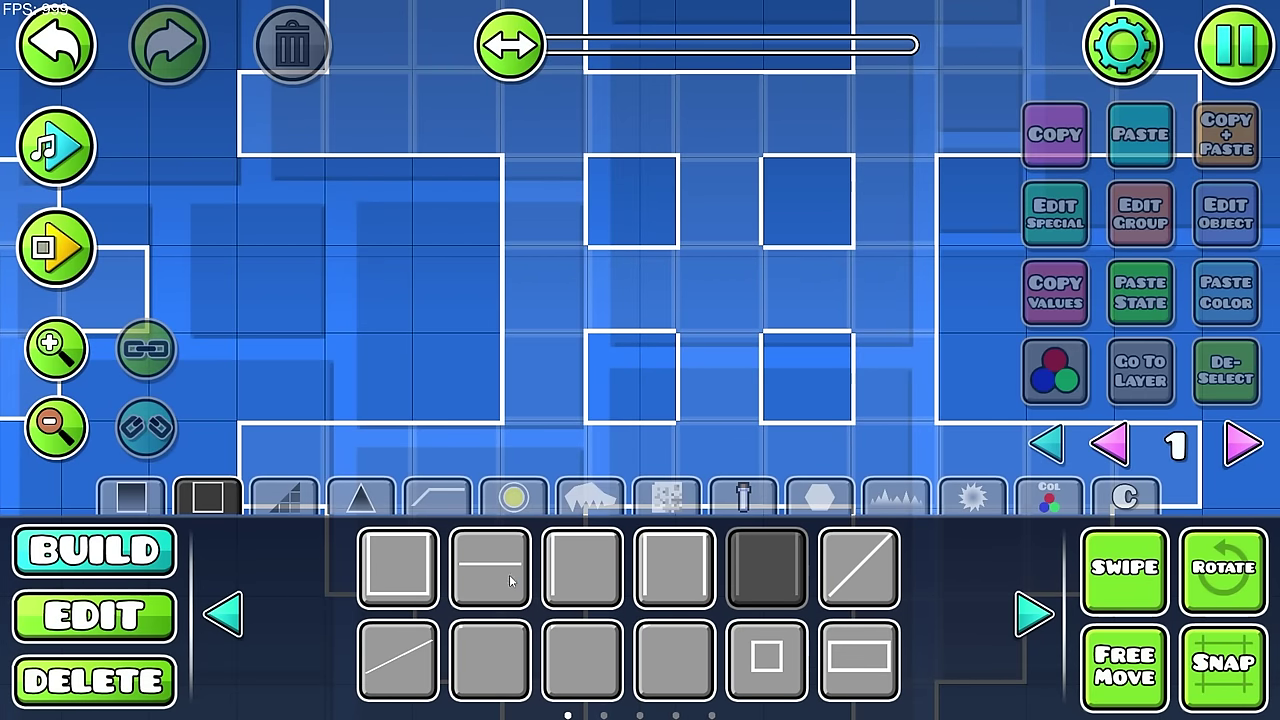
{"action": "left_click", "coordinate": [490, 660]}
{"action": "left_click_drag", "start_coordinate": [937, 348], "coordinate": [618, 338]}
{"action": "left_click", "coordinate": [748, 290]}
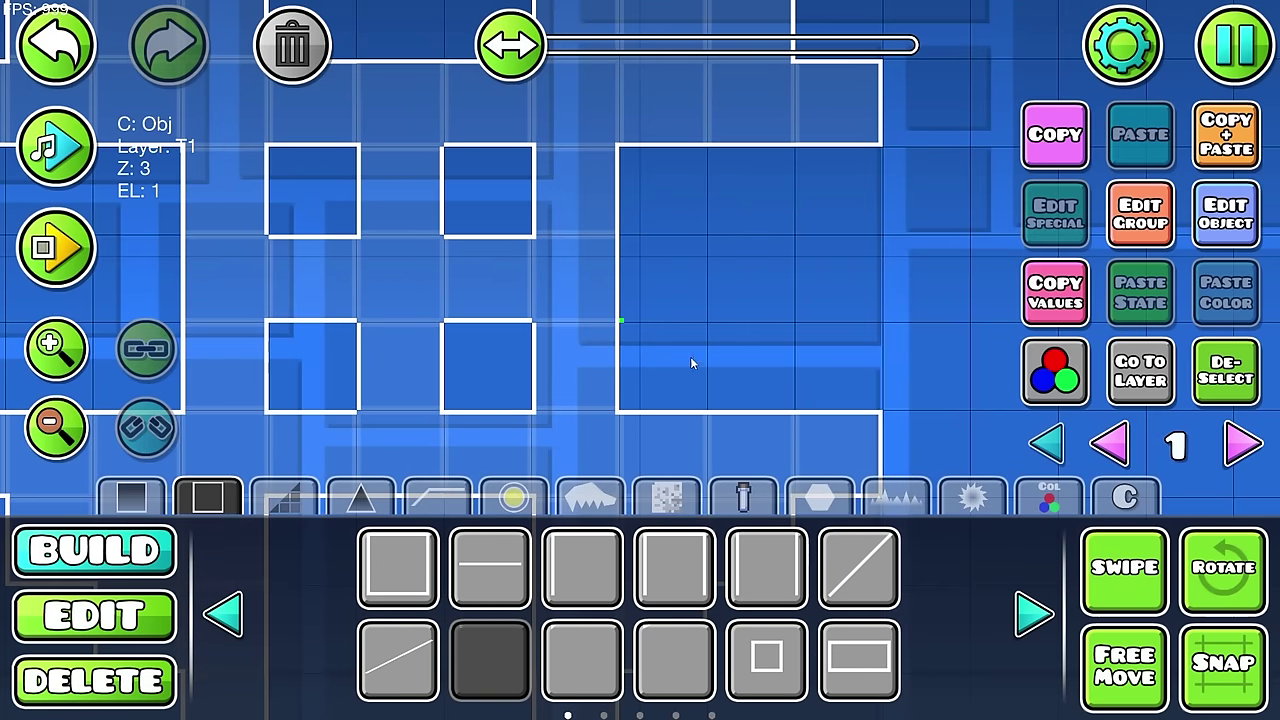
Step: Add rotated corner dots at the lower-right hole's upper-left corner and on the edge below that hole
{"action": "scroll", "coordinate": [690, 363], "scroll_direction": "left", "scroll_amount": 5}
{"action": "left_click", "coordinate": [1225, 136]}
{"action": "key", "text": "e"}
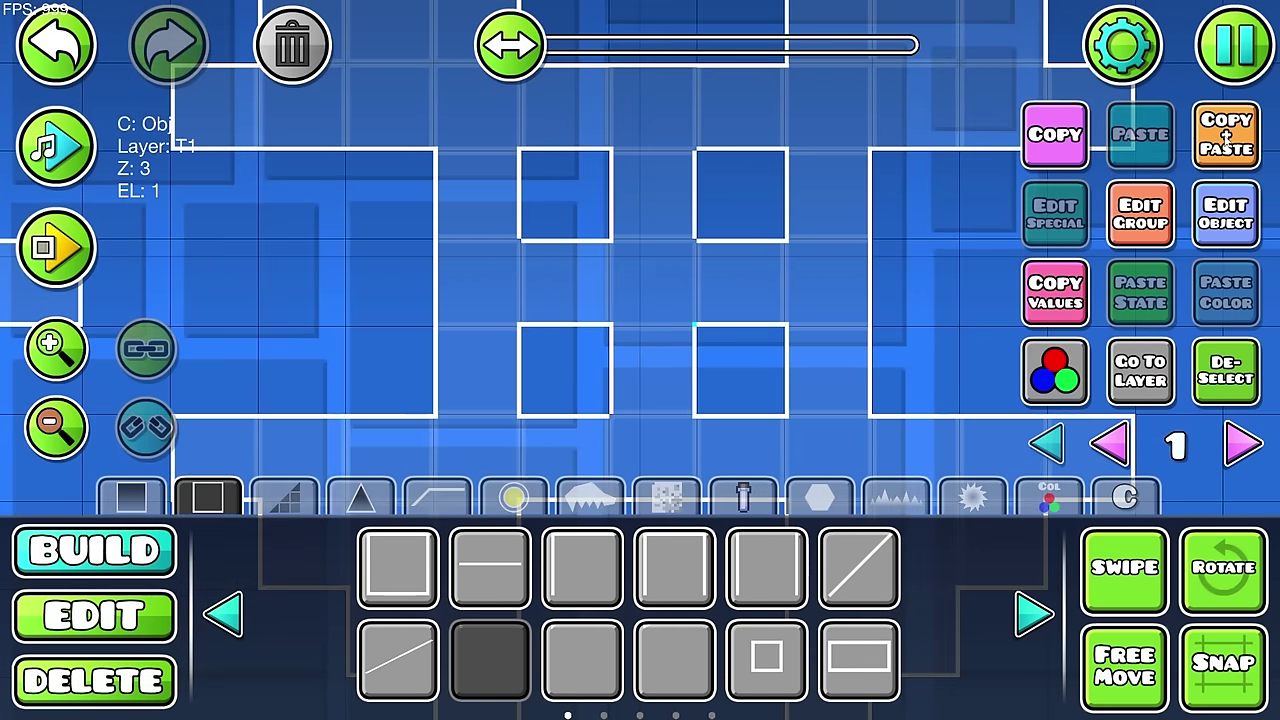
{"action": "scroll", "coordinate": [844, 250], "scroll_direction": "down", "scroll_amount": 3}
{"action": "left_click", "coordinate": [652, 170]}
{"action": "left_click_drag", "start_coordinate": [897, 286], "coordinate": [940, 346]}
{"action": "scroll", "coordinate": [940, 346], "scroll_direction": "down", "scroll_amount": 5}
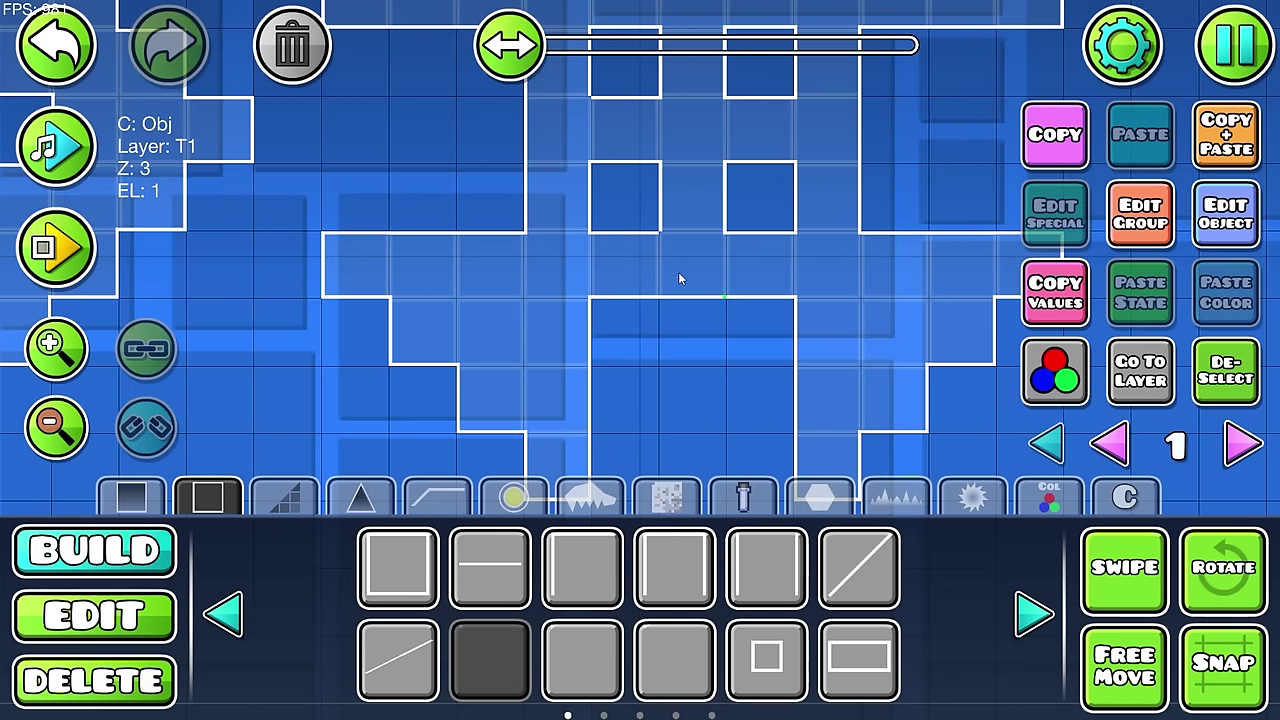
{"action": "left_click", "coordinate": [1218, 385]}
Step: Add a corner dot on the left edge of the large shape's central block, level with the upper holes' bottoms
{"action": "key", "text": "2"}
{"action": "left_click_drag", "start_coordinate": [802, 428], "coordinate": [794, 352]}
{"action": "scroll", "coordinate": [780, 360], "scroll_direction": "down", "scroll_amount": 2}
{"action": "left_click_drag", "start_coordinate": [728, 306], "coordinate": [776, 440]}
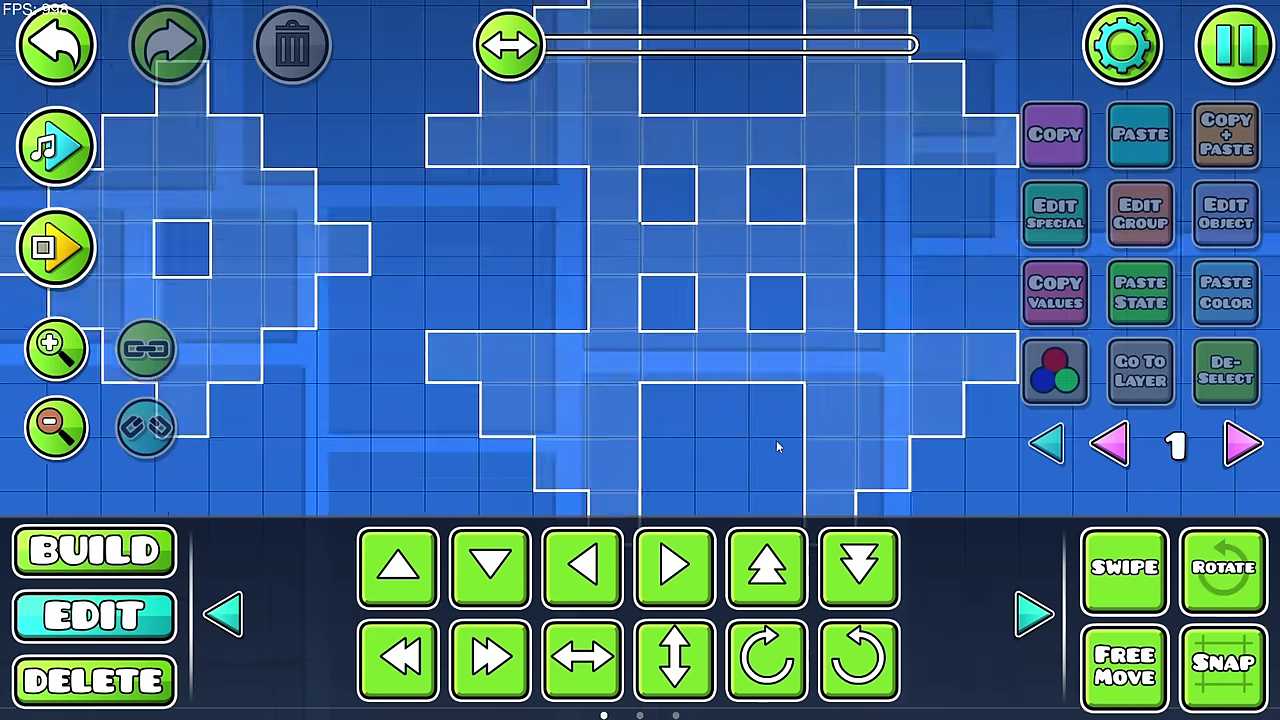
{"action": "scroll", "coordinate": [776, 440], "scroll_direction": "down", "scroll_amount": 2}
{"action": "scroll", "coordinate": [641, 280], "scroll_direction": "up", "scroll_amount": 2}
{"action": "scroll", "coordinate": [641, 280], "scroll_direction": "up", "scroll_amount": 3}
{"action": "left_click_drag", "start_coordinate": [639, 212], "coordinate": [688, 337]}
{"action": "key", "text": "1"}
{"action": "left_click", "coordinate": [686, 340]}
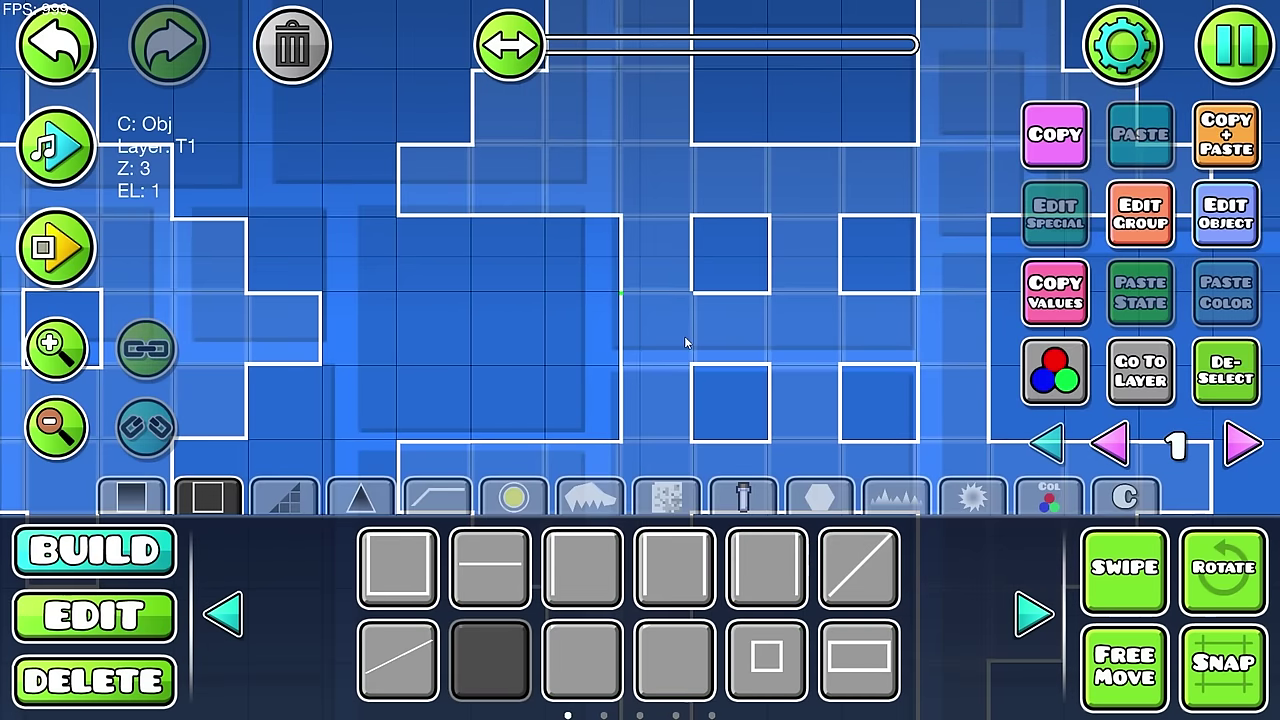
Step: Clear the selection and inspect the large shape's outline and hole corners for gaps
{"action": "key", "text": "2"}
{"action": "left_click_drag", "start_coordinate": [880, 311], "coordinate": [588, 346]}
{"action": "left_click_drag", "start_coordinate": [837, 403], "coordinate": [694, 80]}
{"action": "scroll", "coordinate": [886, 325], "scroll_direction": "down", "scroll_amount": 1}
{"action": "left_click", "coordinate": [1220, 379]}
{"action": "left_click_drag", "start_coordinate": [575, 197], "coordinate": [816, 347]}
{"action": "scroll", "coordinate": [812, 347], "scroll_direction": "down", "scroll_amount": 2}
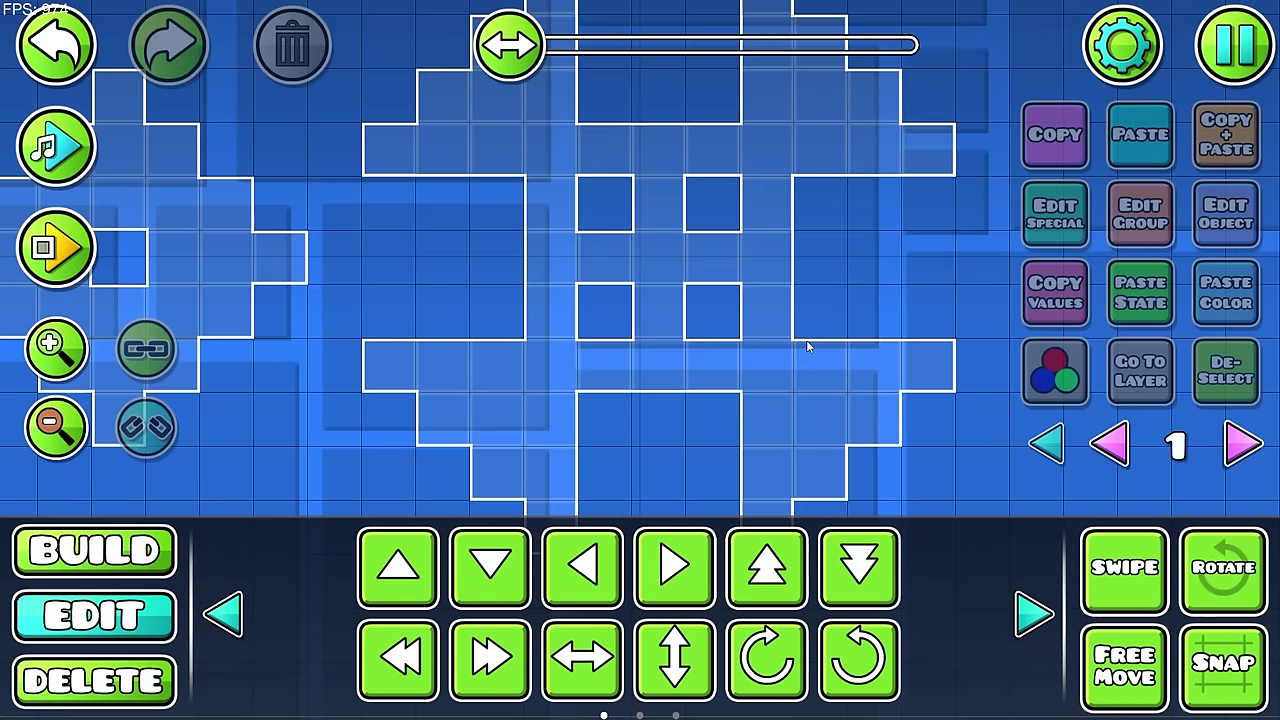
Step: Add a start position directly above the single-block template shape
{"action": "left_click_drag", "start_coordinate": [535, 377], "coordinate": [816, 376]}
{"action": "left_click_drag", "start_coordinate": [422, 386], "coordinate": [914, 393]}
{"action": "scroll", "coordinate": [717, 406], "scroll_direction": "down", "scroll_amount": 3}
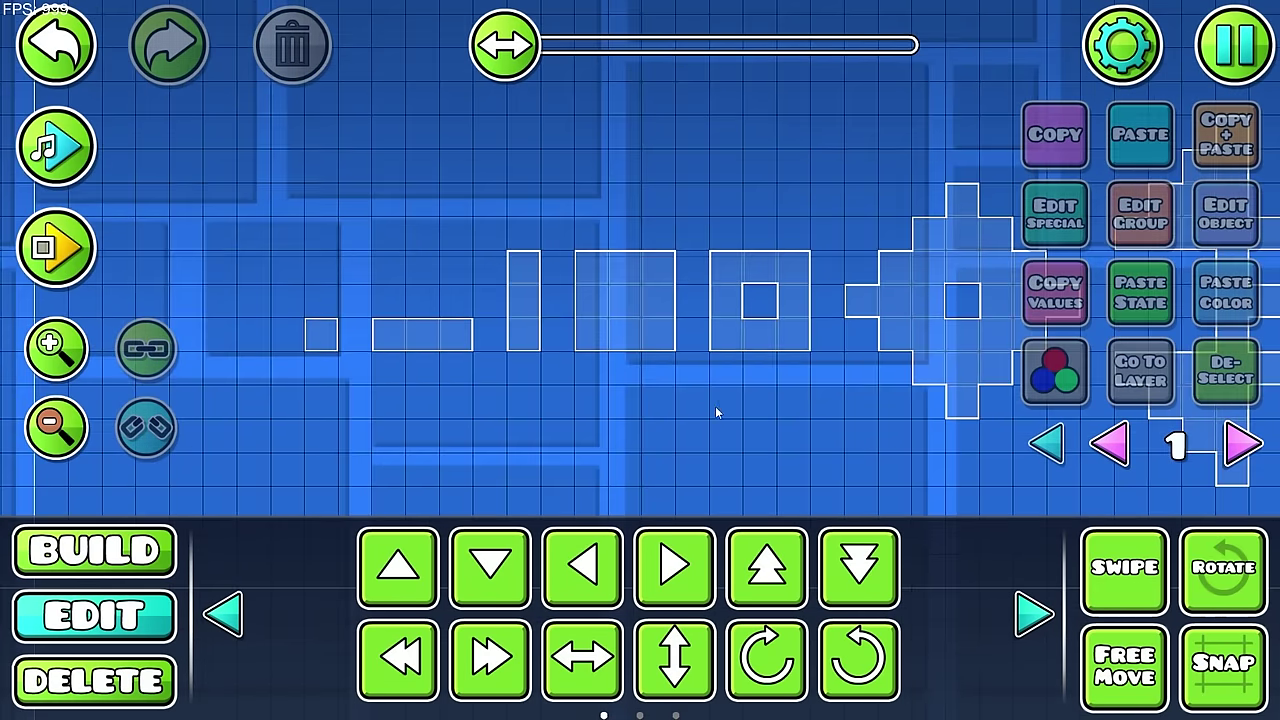
{"action": "left_click_drag", "start_coordinate": [778, 426], "coordinate": [680, 415]}
{"action": "mouse_move", "coordinate": [291, 444]}
{"action": "left_mouse_down"}
{"action": "mouse_move", "coordinate": [602, 380]}
{"action": "mouse_move", "coordinate": [1130, 168]}
{"action": "left_mouse_up"}
{"action": "left_click", "coordinate": [1233, 381]}
{"action": "key", "text": "1"}
{"action": "left_click", "coordinate": [1052, 496]}
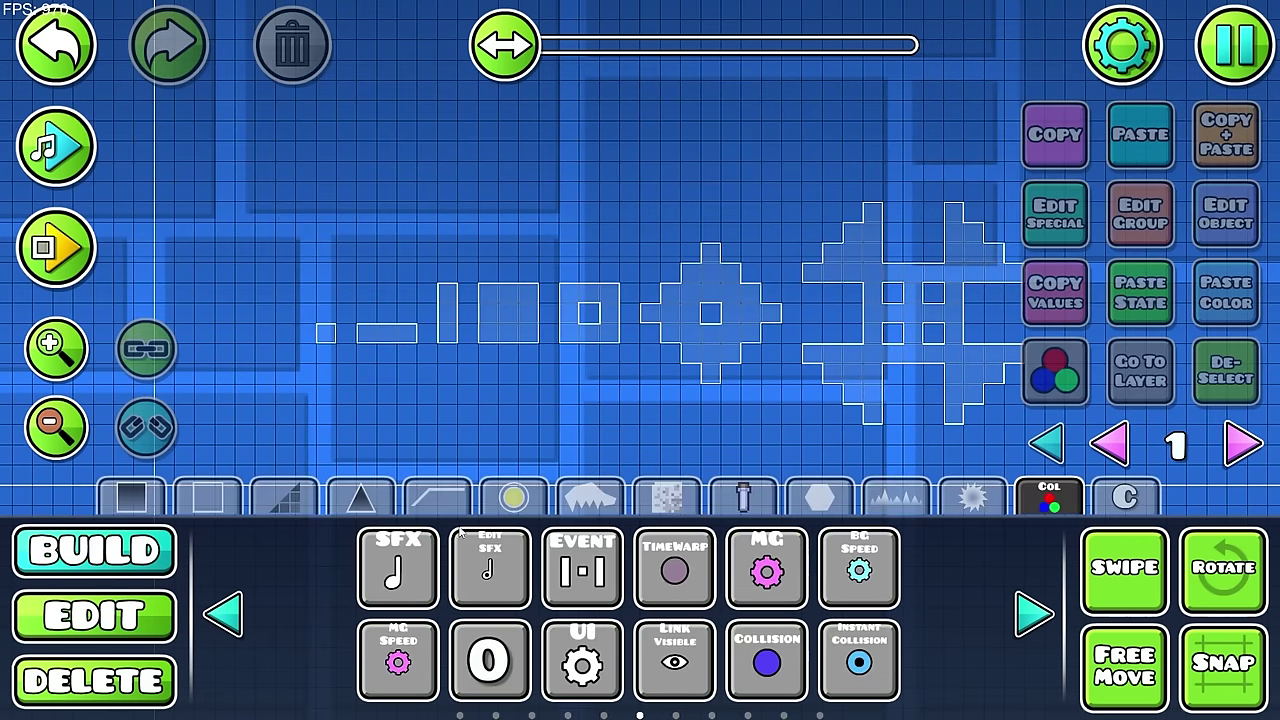
{"action": "left_click", "coordinate": [1133, 64]}
{"action": "left_click", "coordinate": [636, 640]}
{"action": "left_click", "coordinate": [224, 602]}
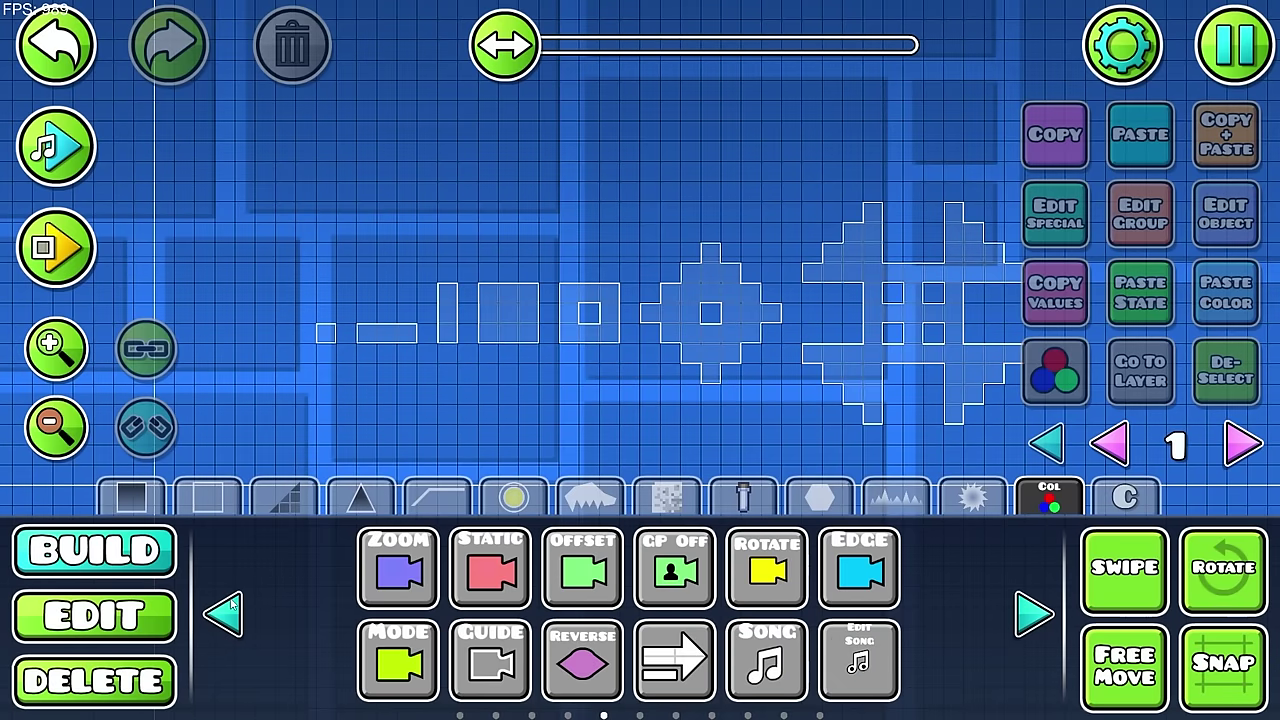
{"action": "left_click", "coordinate": [222, 604]}
{"action": "left_click", "coordinate": [222, 604]}
Step: Playtest the level from the start position, jumping across the template shapes, and return to editing
{"action": "key", "text": "Return"}
{"action": "key", "text": "d"}
{"action": "key", "text": "space"}
{"action": "key", "text": "space"}
{"action": "key", "text": "space"}
{"action": "key", "text": "space"}
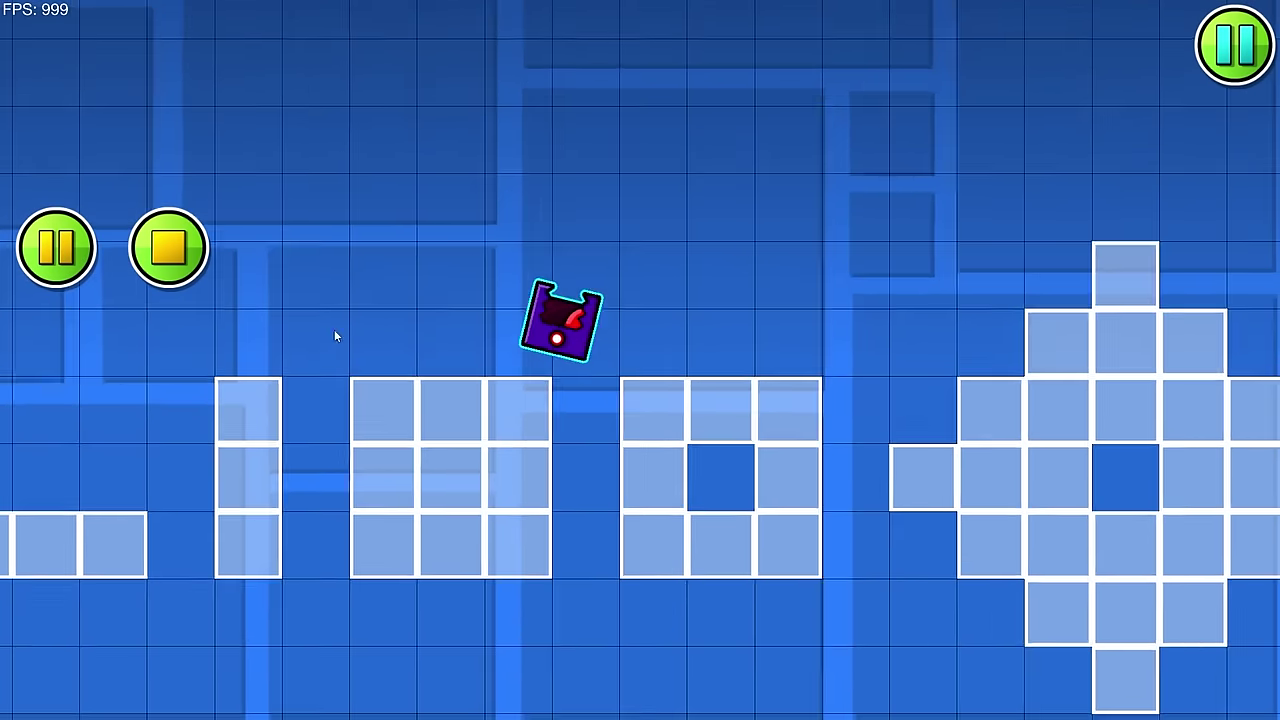
{"action": "key", "text": "Return"}
{"action": "key", "text": "2"}
{"action": "left_click_drag", "start_coordinate": [595, 332], "coordinate": [564, 292]}
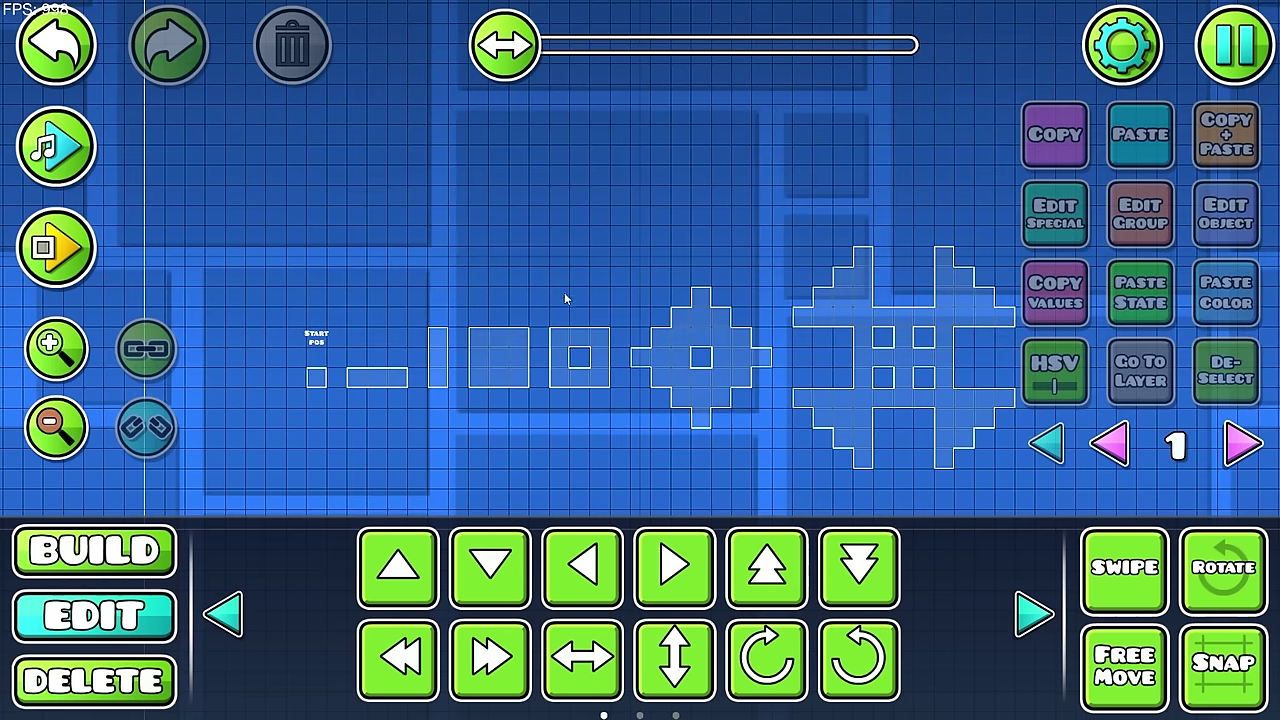
Step: Clear the selection and switch the editor to layer 3
{"action": "key", "text": "ctrl+a"}
{"action": "left_click", "coordinate": [1211, 393]}
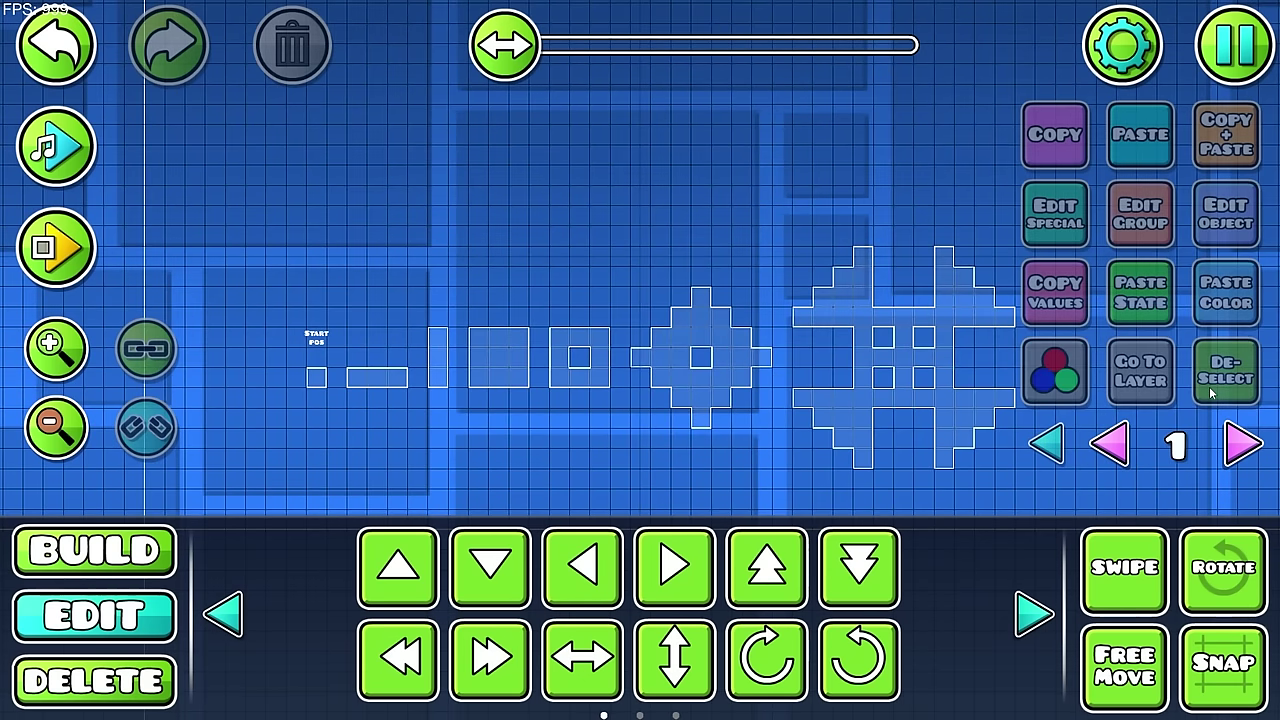
{"action": "left_click", "coordinate": [1244, 440]}
{"action": "left_click", "coordinate": [1248, 444]}
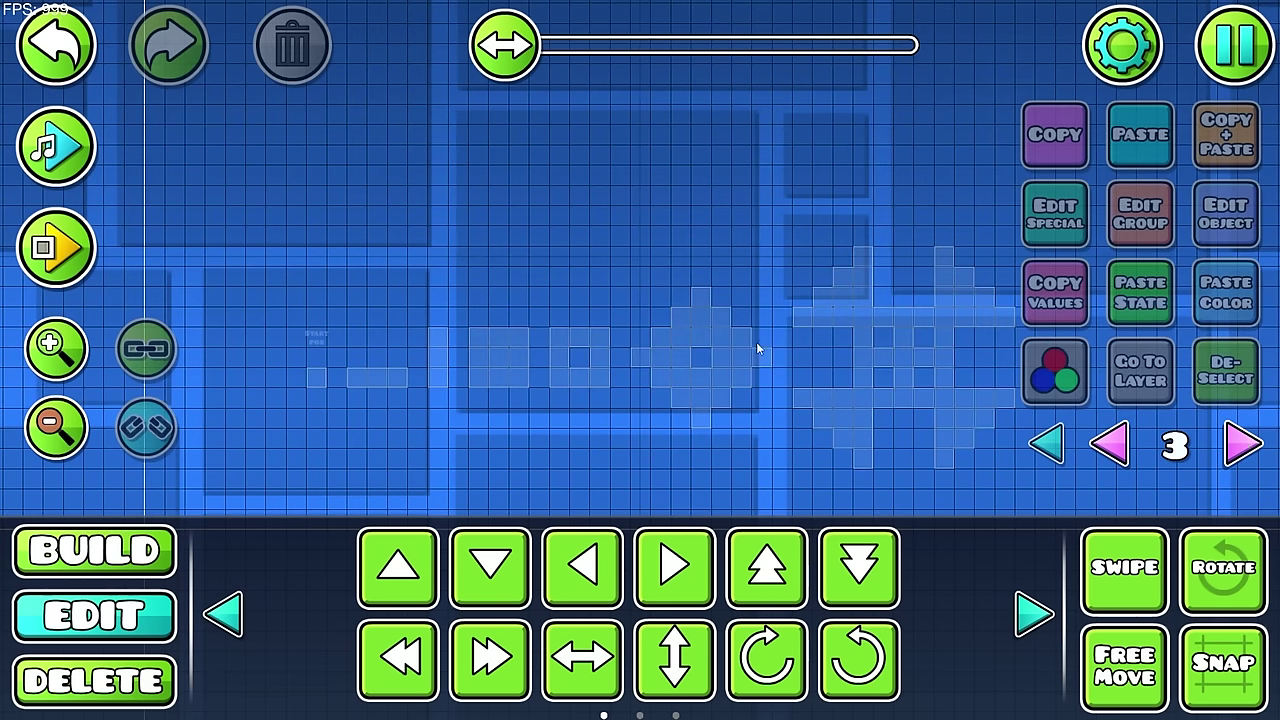
Step: Browse the solid block sets for a design suited to filling the template shapes
{"action": "key", "text": "1"}
{"action": "left_click_drag", "start_coordinate": [515, 366], "coordinate": [757, 349]}
{"action": "scroll", "coordinate": [757, 349], "scroll_direction": "up", "scroll_amount": 2}
{"action": "left_click", "coordinate": [135, 499]}
{"action": "left_click_drag", "start_coordinate": [479, 395], "coordinate": [404, 370]}
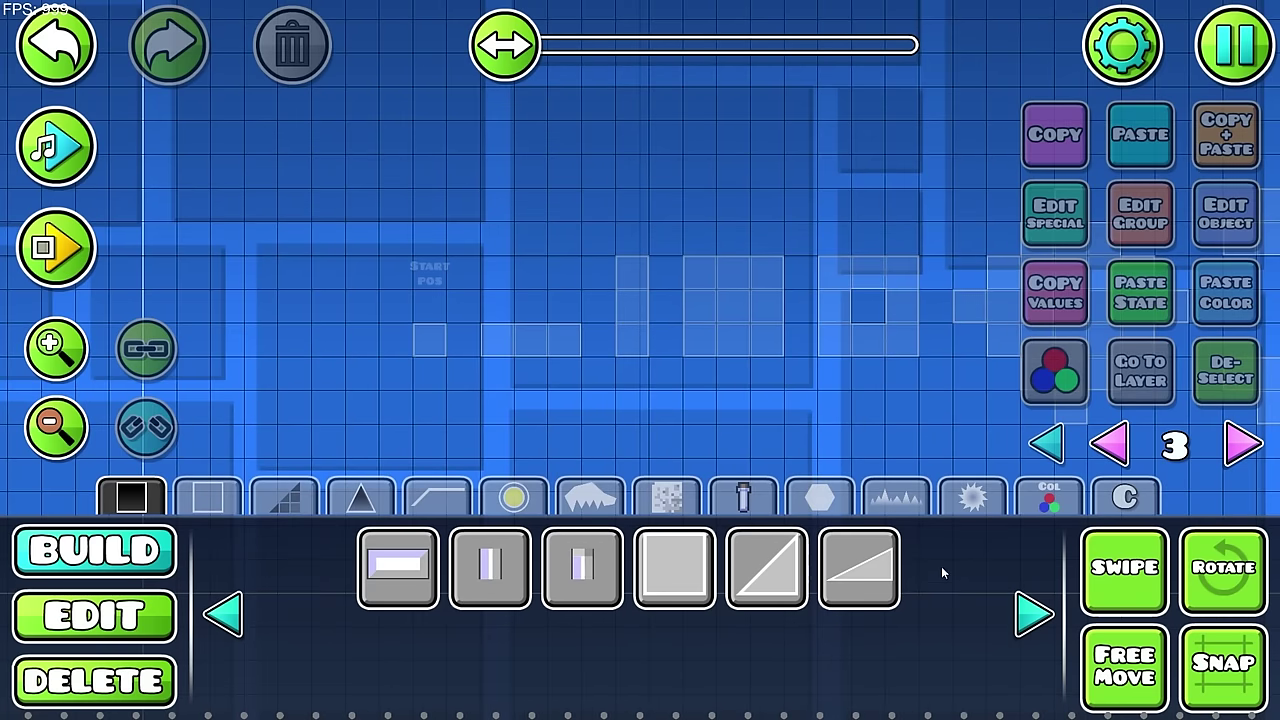
{"action": "left_click", "coordinate": [1020, 602]}
{"action": "left_click", "coordinate": [1020, 602]}
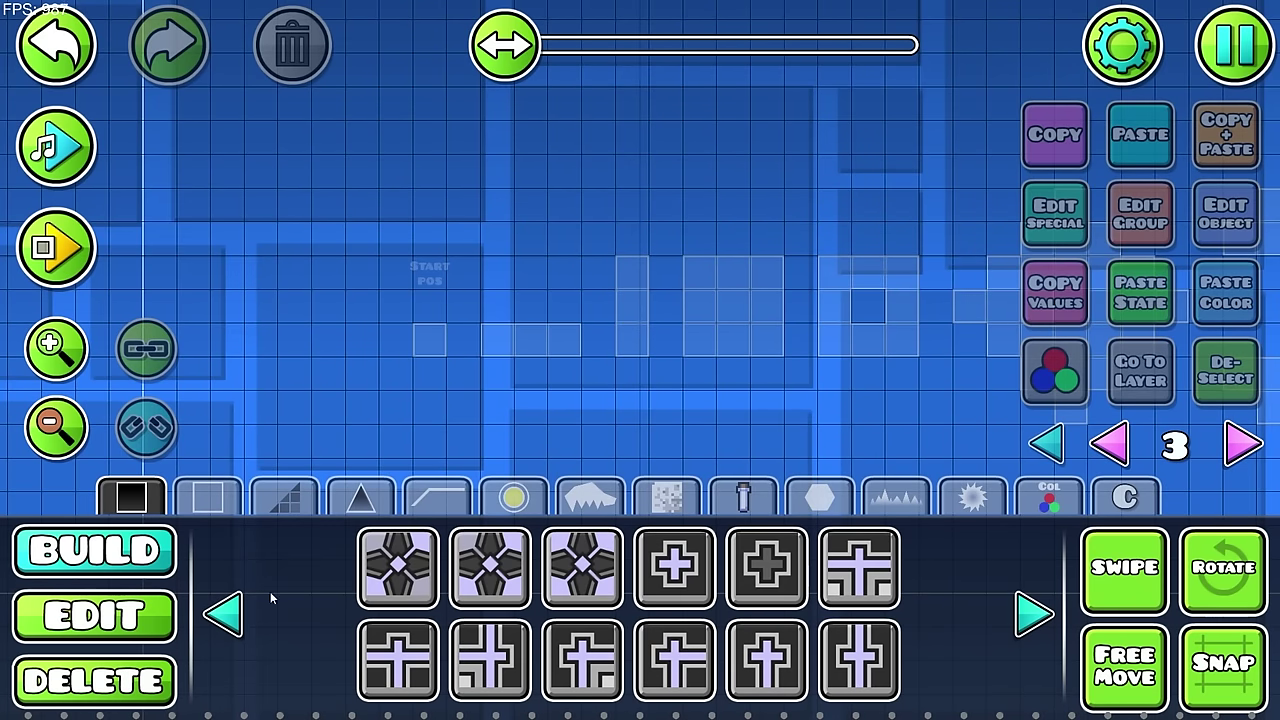
{"action": "left_click", "coordinate": [224, 613]}
{"action": "left_click", "coordinate": [224, 613]}
{"action": "left_click", "coordinate": [224, 613]}
{"action": "left_click", "coordinate": [224, 613]}
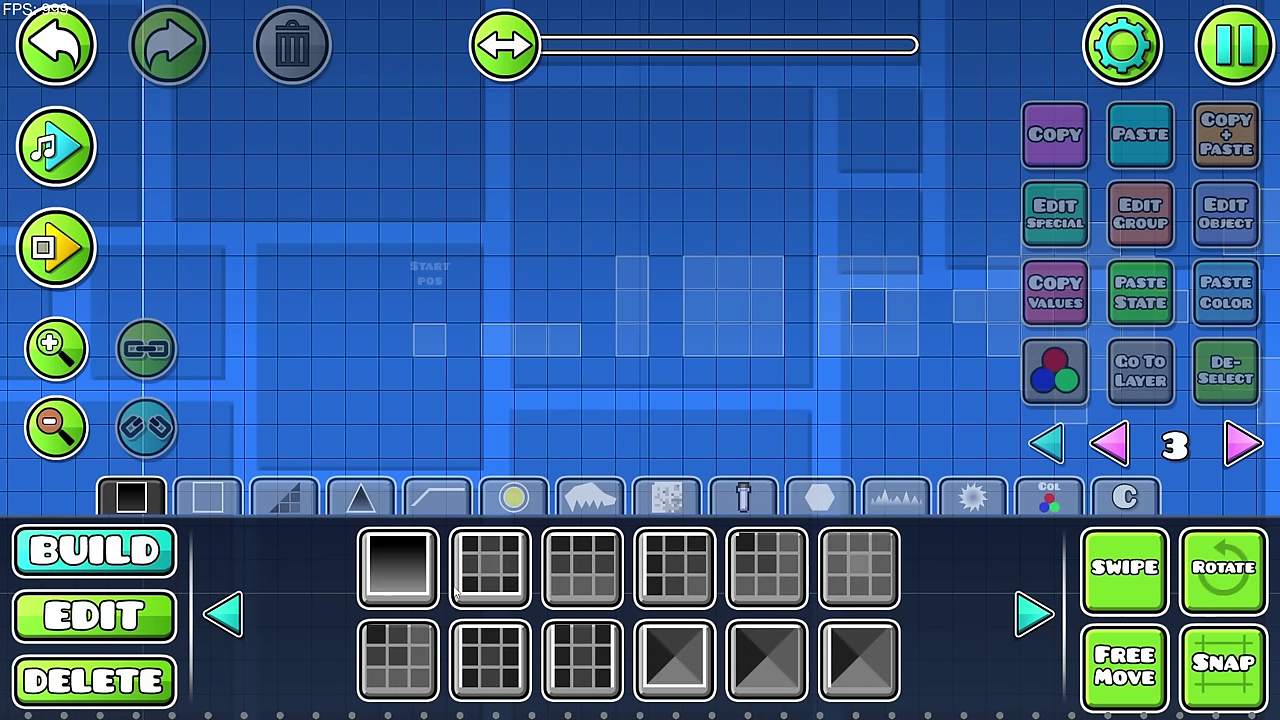
{"action": "left_click", "coordinate": [1035, 612]}
{"action": "left_click", "coordinate": [1035, 612]}
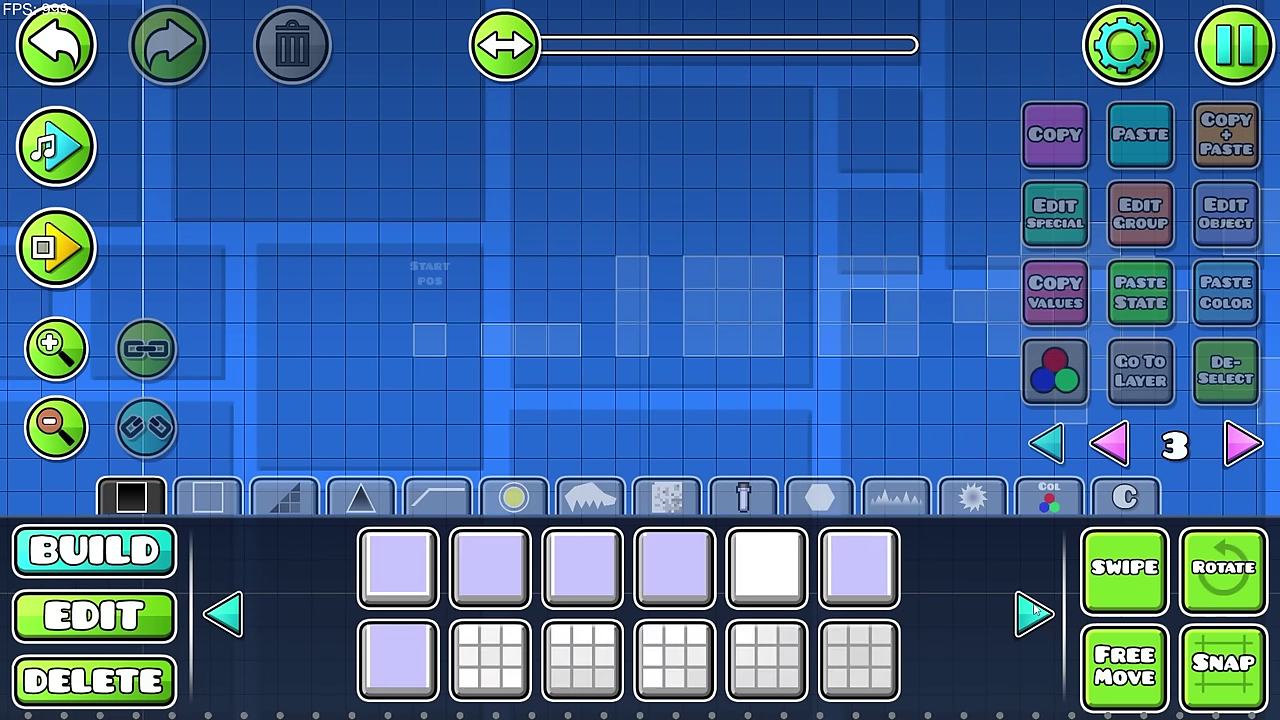
Step: Try light-gray 3x3 grid blocks along the row through the single block and three-block bar, and delete them
{"action": "left_click", "coordinate": [859, 660]}
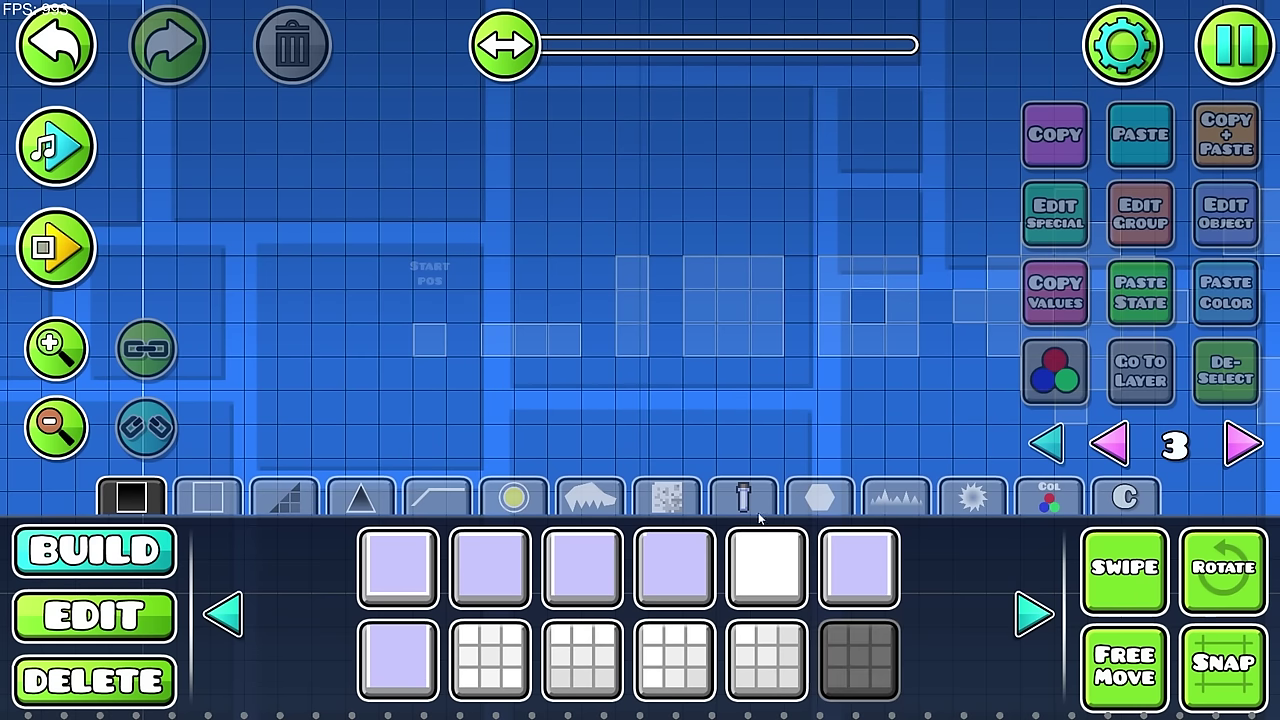
{"action": "left_click", "coordinate": [560, 342]}
{"action": "key", "text": "2"}
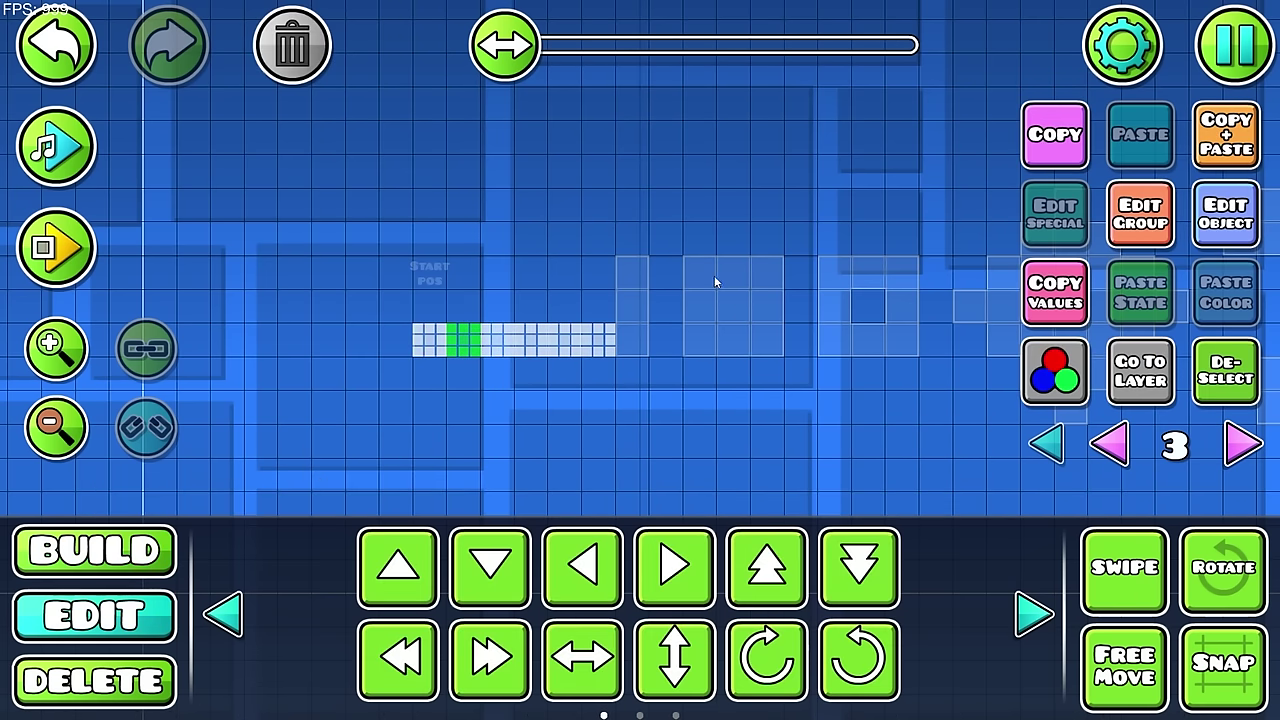
{"action": "key", "text": "ctrl+a"}
{"action": "key", "text": "Delete"}
Step: Examine the other block sets for bordered pixel-style pieces with matching edges, corners and end caps
{"action": "key", "text": "1"}
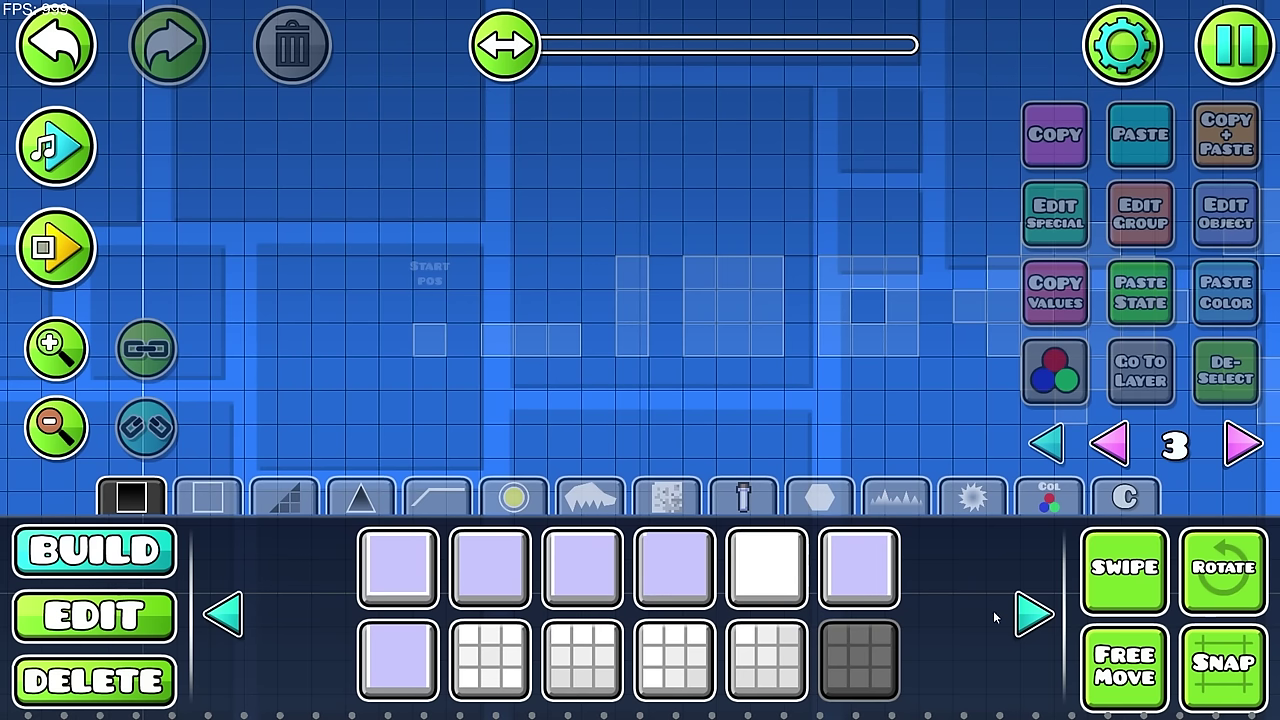
{"action": "left_click", "coordinate": [1030, 614]}
{"action": "left_click", "coordinate": [1030, 614]}
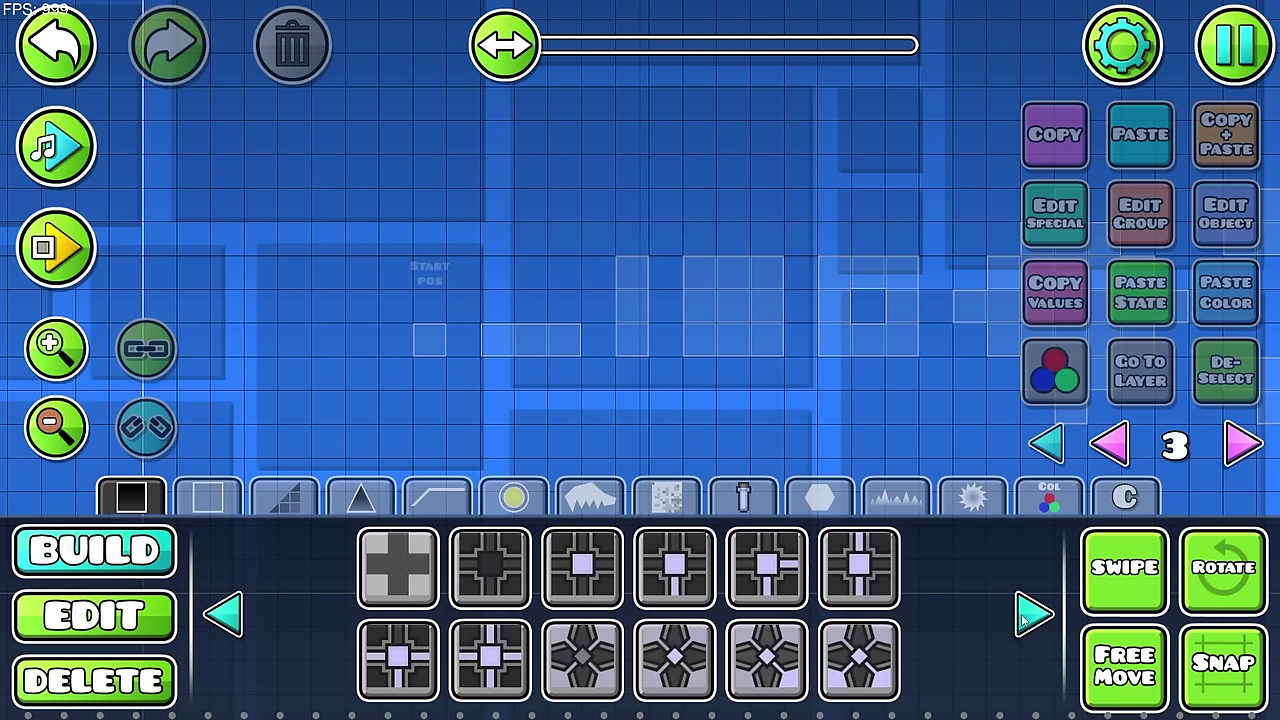
{"action": "left_click", "coordinate": [224, 615]}
{"action": "left_click", "coordinate": [224, 615]}
{"action": "scroll", "coordinate": [379, 508], "scroll_direction": "up", "scroll_amount": 3}
{"action": "scroll", "coordinate": [628, 457], "scroll_direction": "left", "scroll_amount": 3}
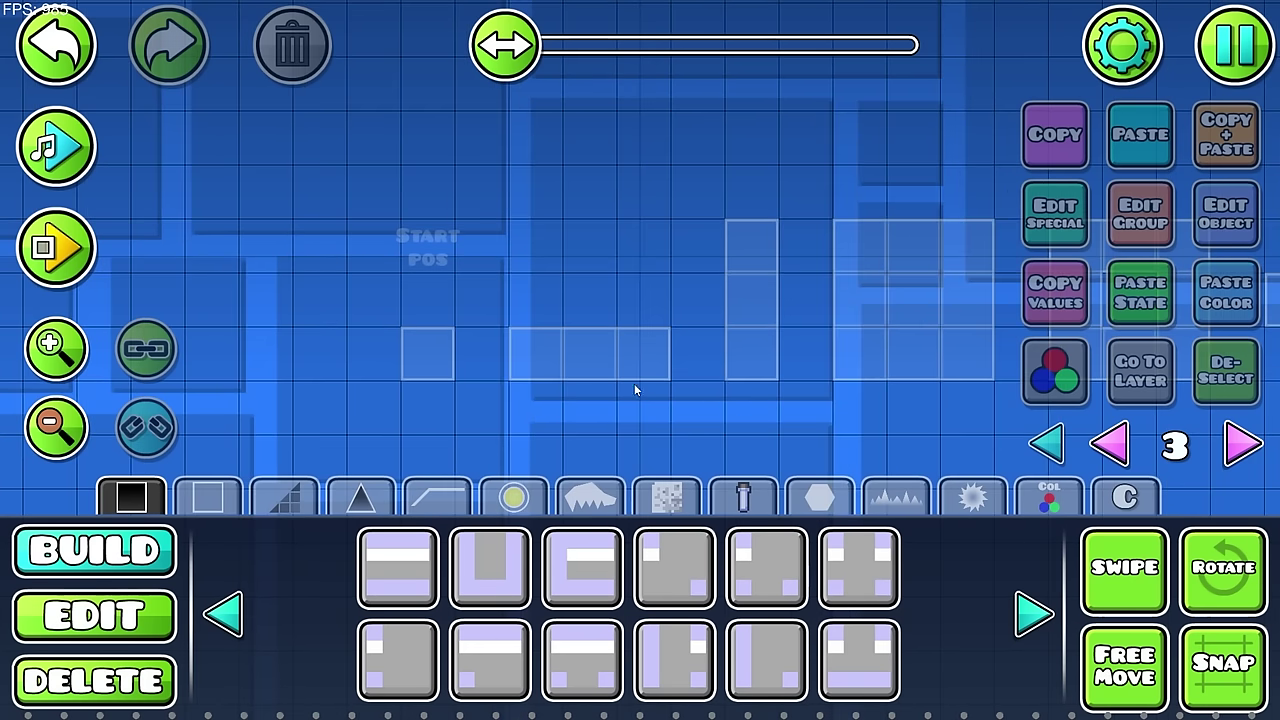
{"action": "scroll", "coordinate": [635, 385], "scroll_direction": "up", "scroll_amount": 1}
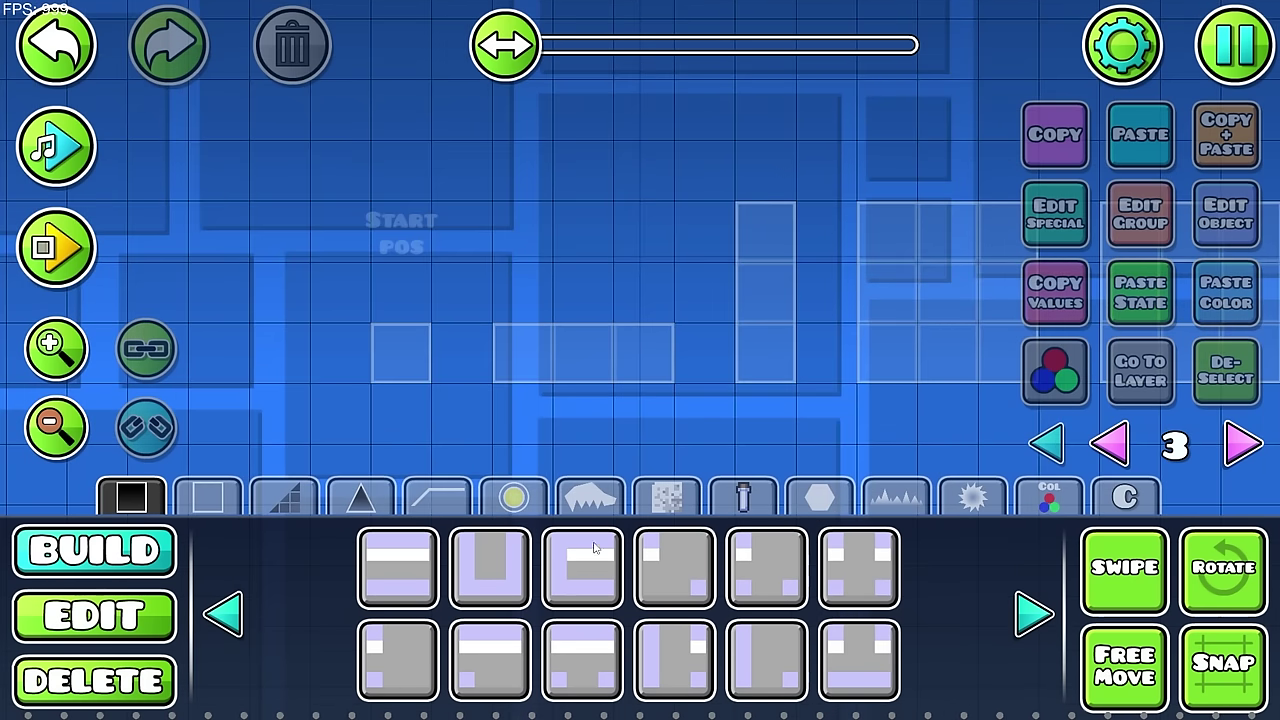
{"action": "left_click", "coordinate": [243, 612]}
{"action": "left_click", "coordinate": [224, 614]}
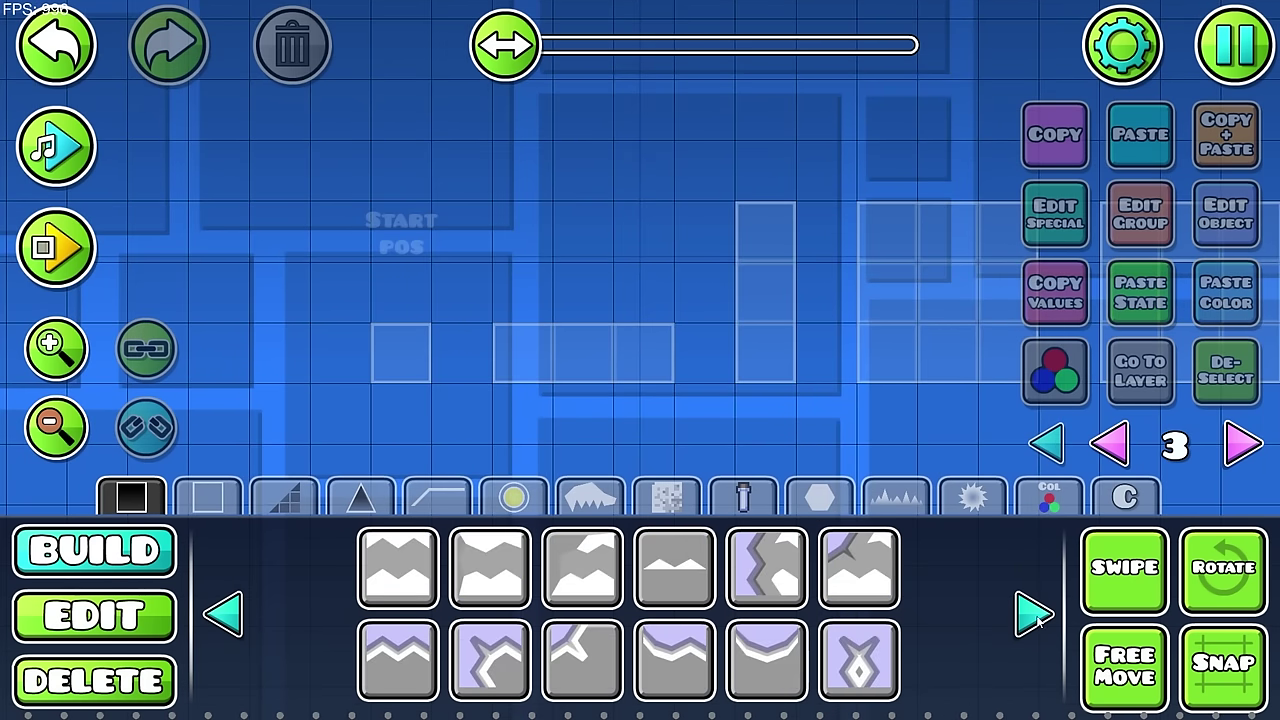
{"action": "left_click", "coordinate": [1036, 615]}
{"action": "left_click", "coordinate": [1036, 615]}
{"action": "left_click", "coordinate": [228, 613]}
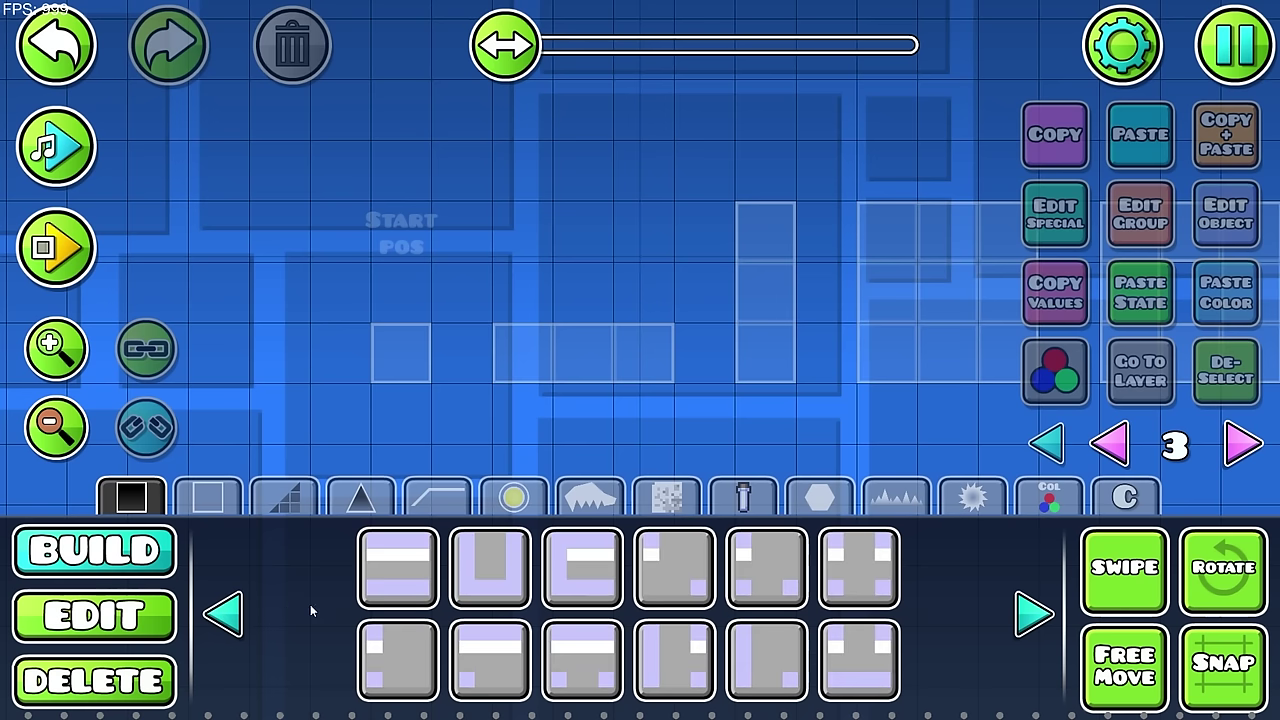
{"action": "left_click", "coordinate": [235, 612]}
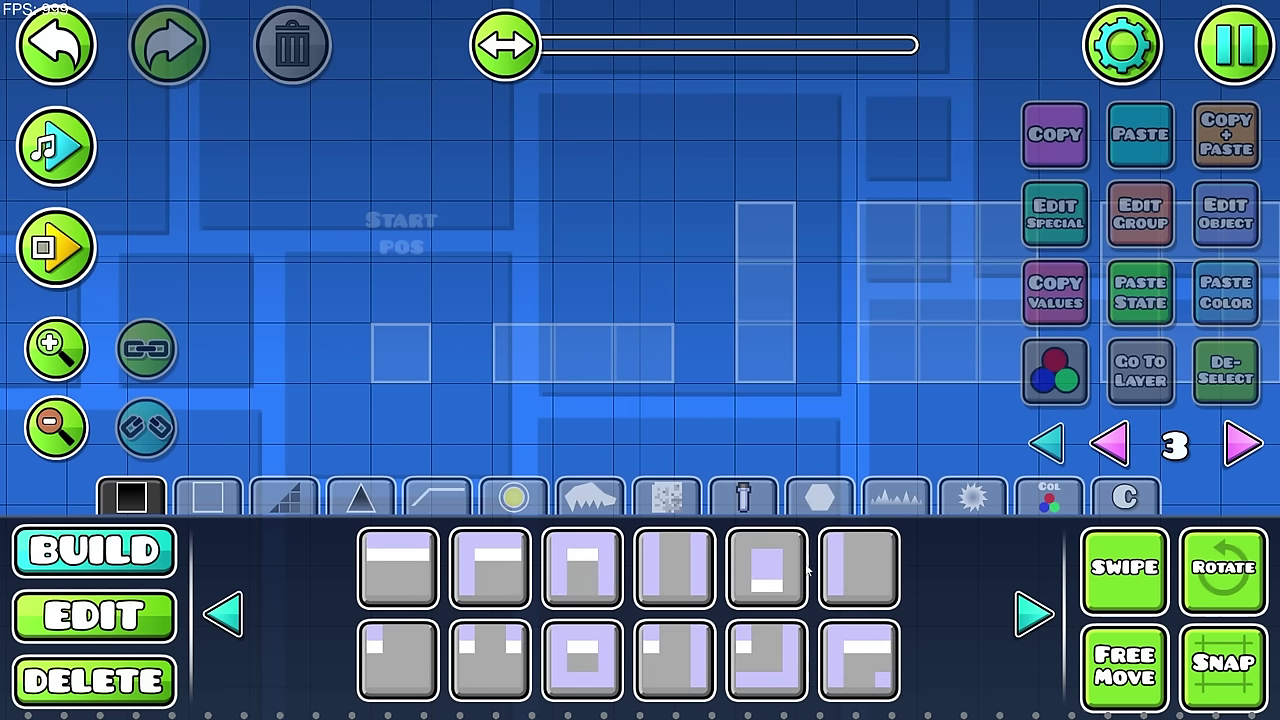
{"action": "left_click", "coordinate": [234, 613]}
{"action": "left_click", "coordinate": [1035, 615]}
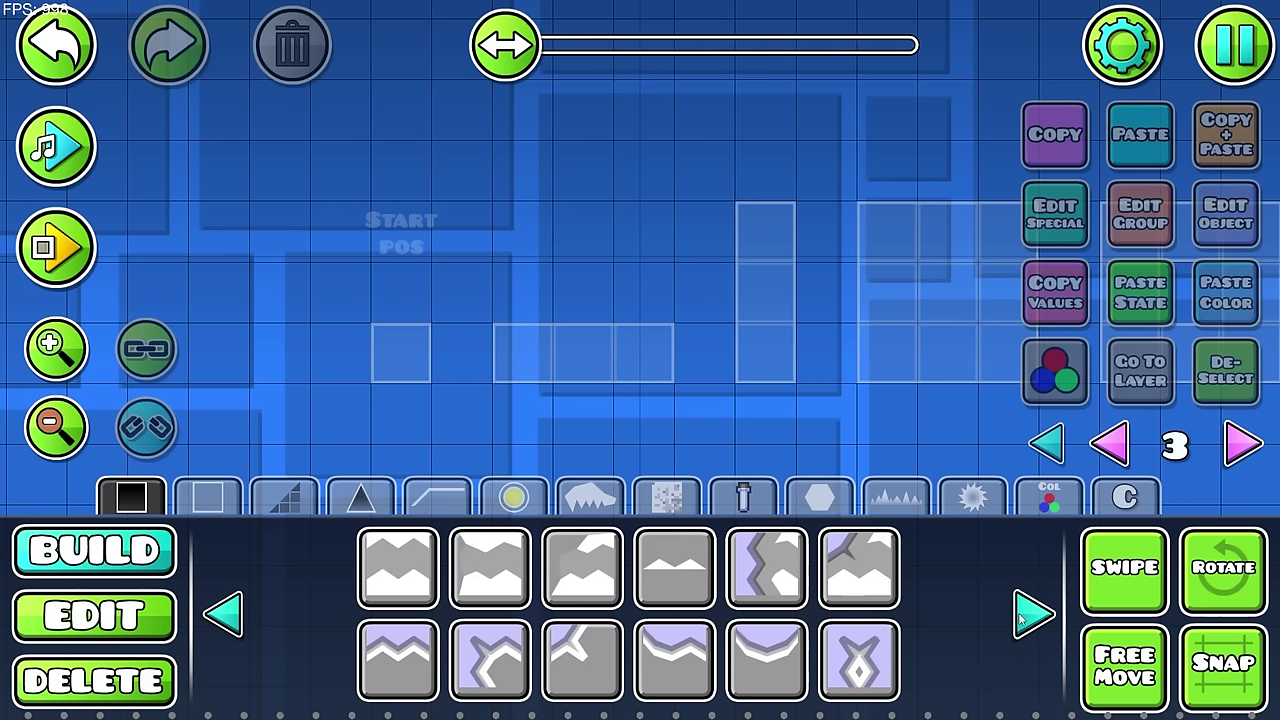
Step: Place the fully bordered block with a central square over the single-block shape on editor layer 4
{"action": "left_click", "coordinate": [658, 661]}
{"action": "left_click", "coordinate": [584, 658]}
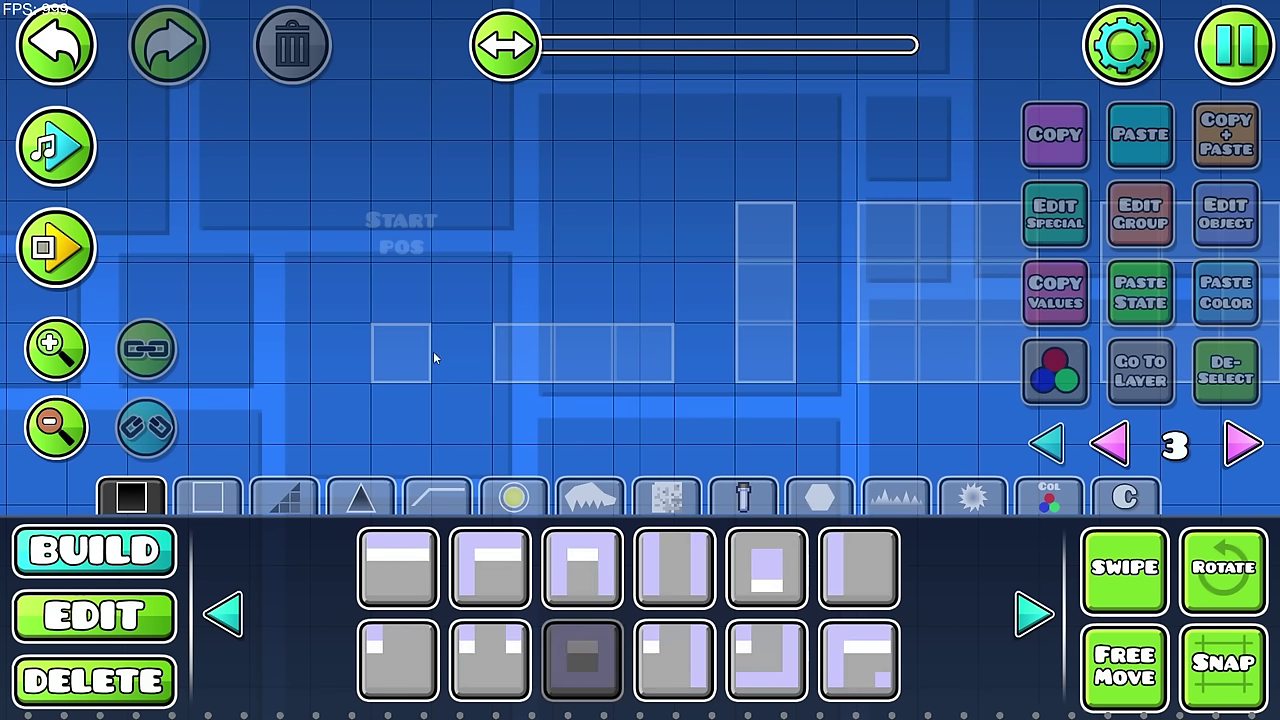
{"action": "left_click", "coordinate": [428, 356]}
{"action": "left_click", "coordinate": [1242, 440]}
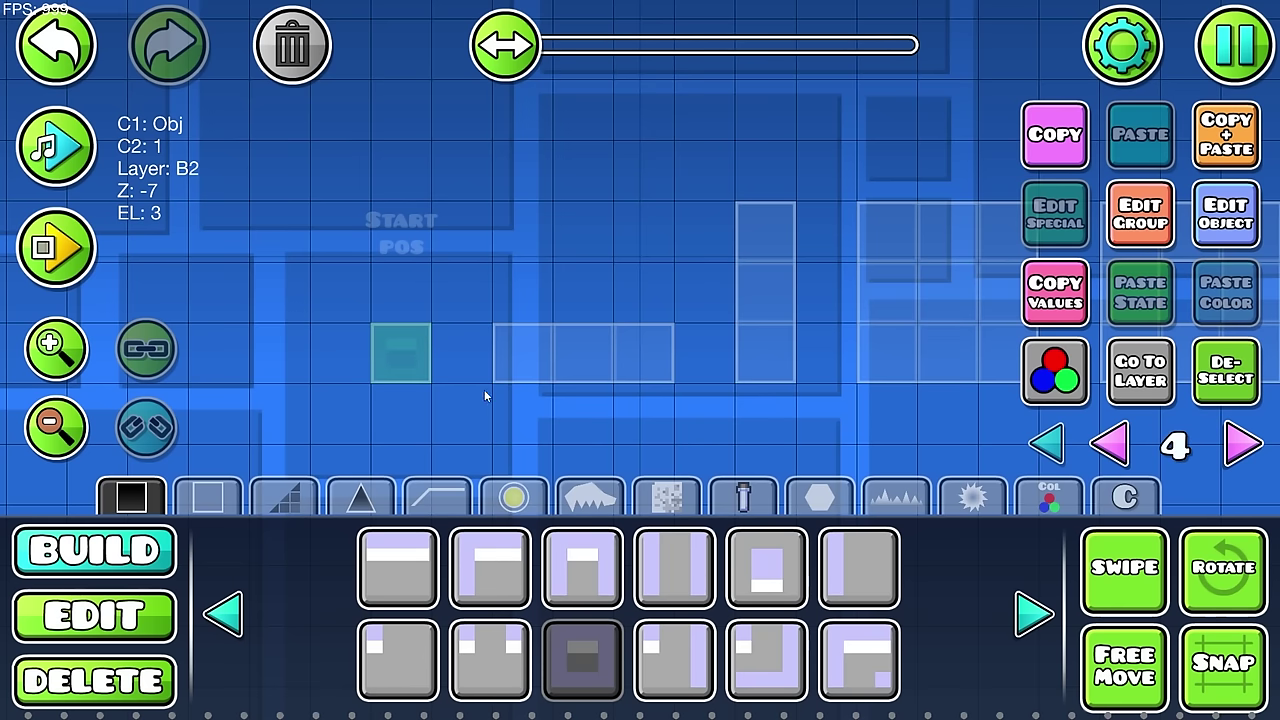
{"action": "left_click", "coordinate": [1218, 386]}
{"action": "left_click", "coordinate": [405, 358]}
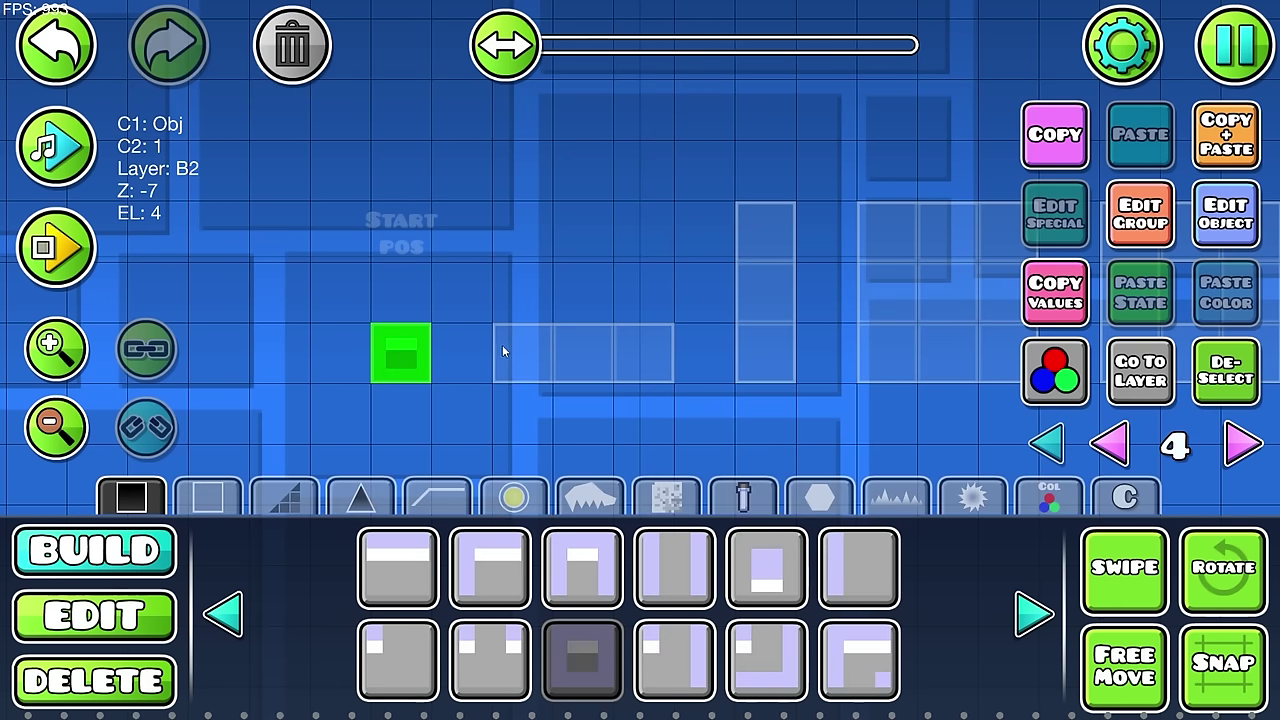
Step: Set the placed block's Obj color to fully saturated red
{"action": "left_click", "coordinate": [94, 615]}
{"action": "left_click", "coordinate": [1226, 370]}
{"action": "key", "text": "ctrl+z"}
{"action": "left_click", "coordinate": [1055, 372]}
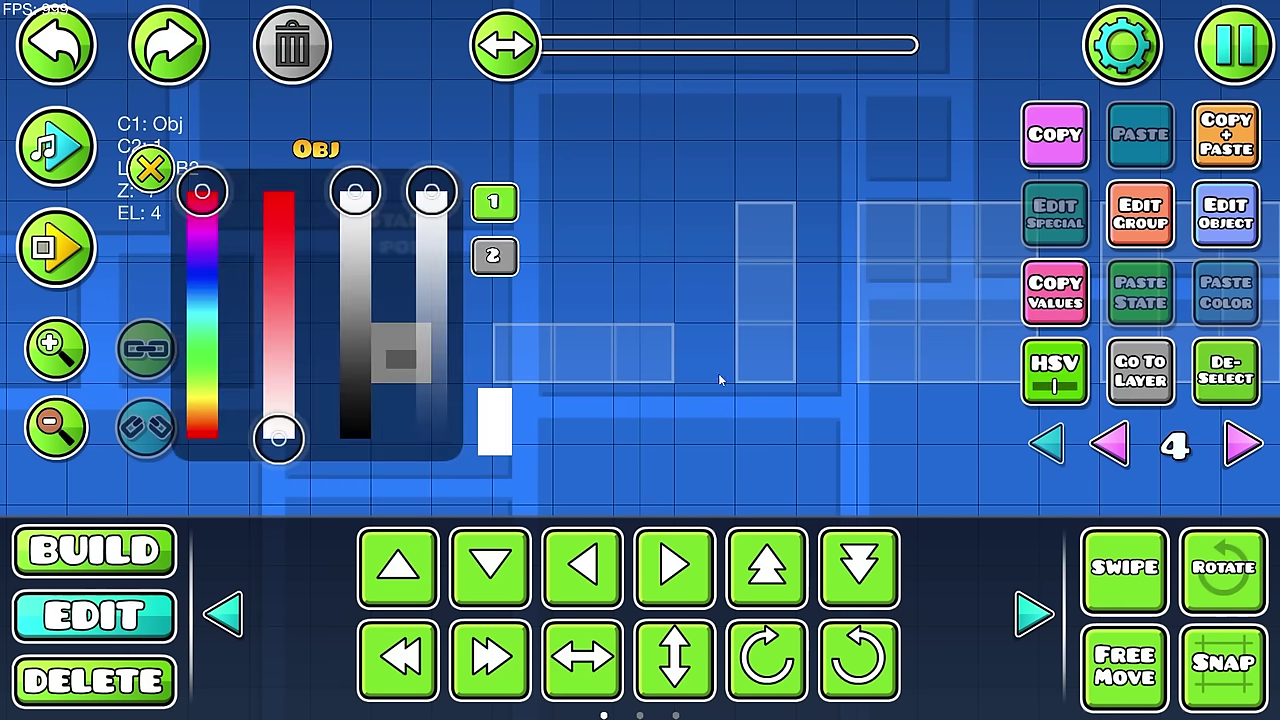
{"action": "left_click_drag", "start_coordinate": [278, 437], "coordinate": [278, 191]}
{"action": "left_click_drag", "start_coordinate": [660, 309], "coordinate": [801, 282]}
Step: Set the block's second color, channel 1, to a saturated blue-violet
{"action": "left_click", "coordinate": [494, 257]}
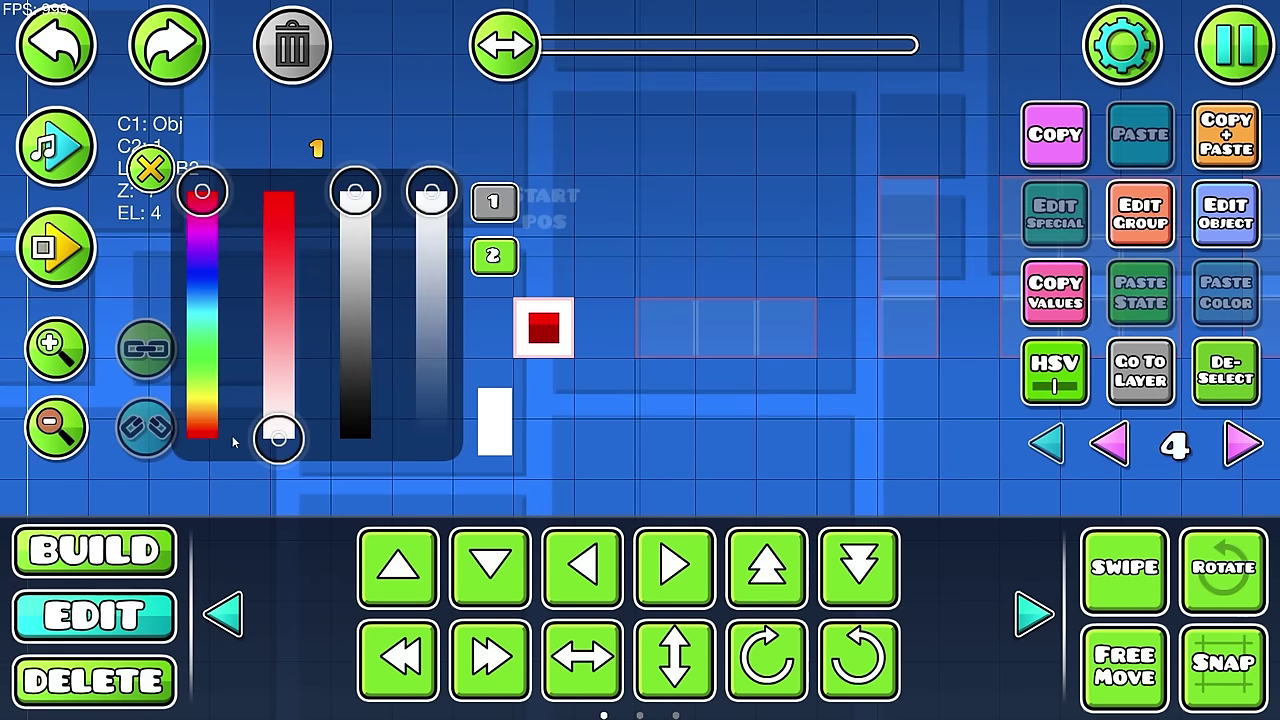
{"action": "left_click_drag", "start_coordinate": [278, 437], "coordinate": [217, 289]}
{"action": "left_click", "coordinate": [151, 170]}
Step: Change the BG color to dark gray with no saturation and reduced brightness, and clear the selection
{"action": "key", "text": "1"}
{"action": "left_click_drag", "start_coordinate": [518, 135], "coordinate": [278, 438]}
{"action": "key", "text": "shift+1"}
{"action": "left_click_drag", "start_coordinate": [355, 195], "coordinate": [354, 366]}
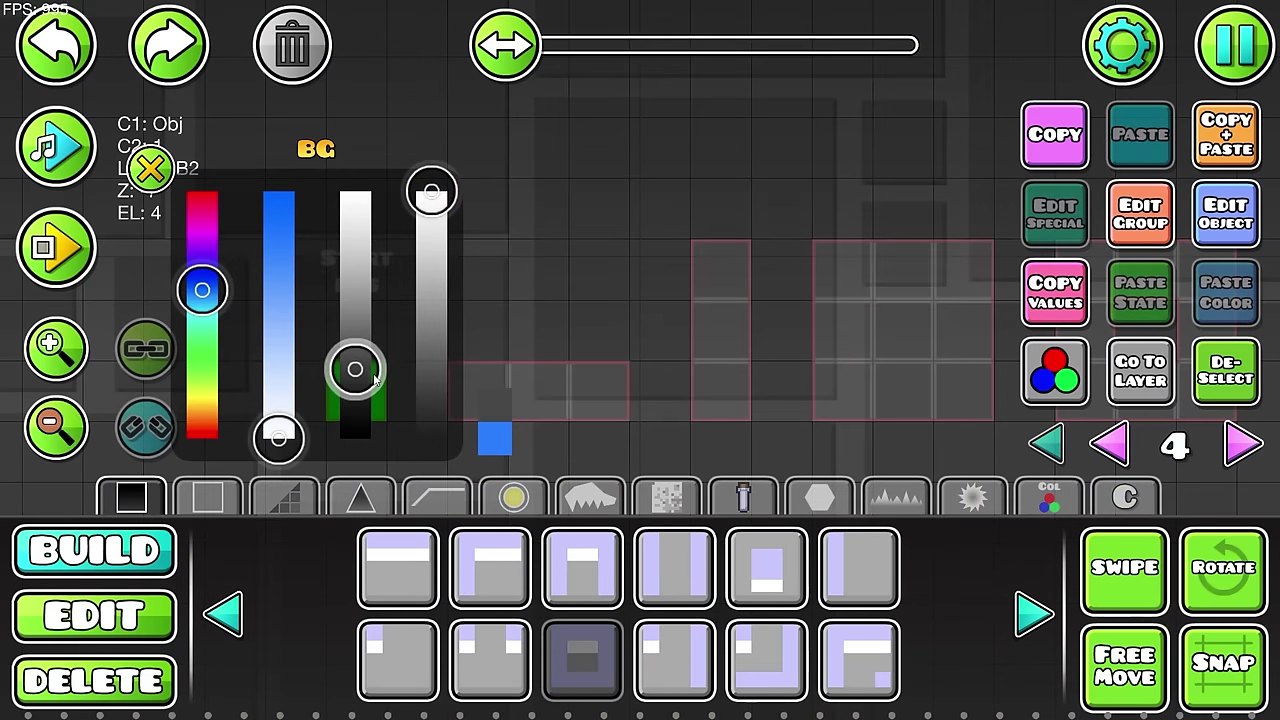
{"action": "left_click", "coordinate": [151, 170]}
{"action": "left_click", "coordinate": [1229, 356]}
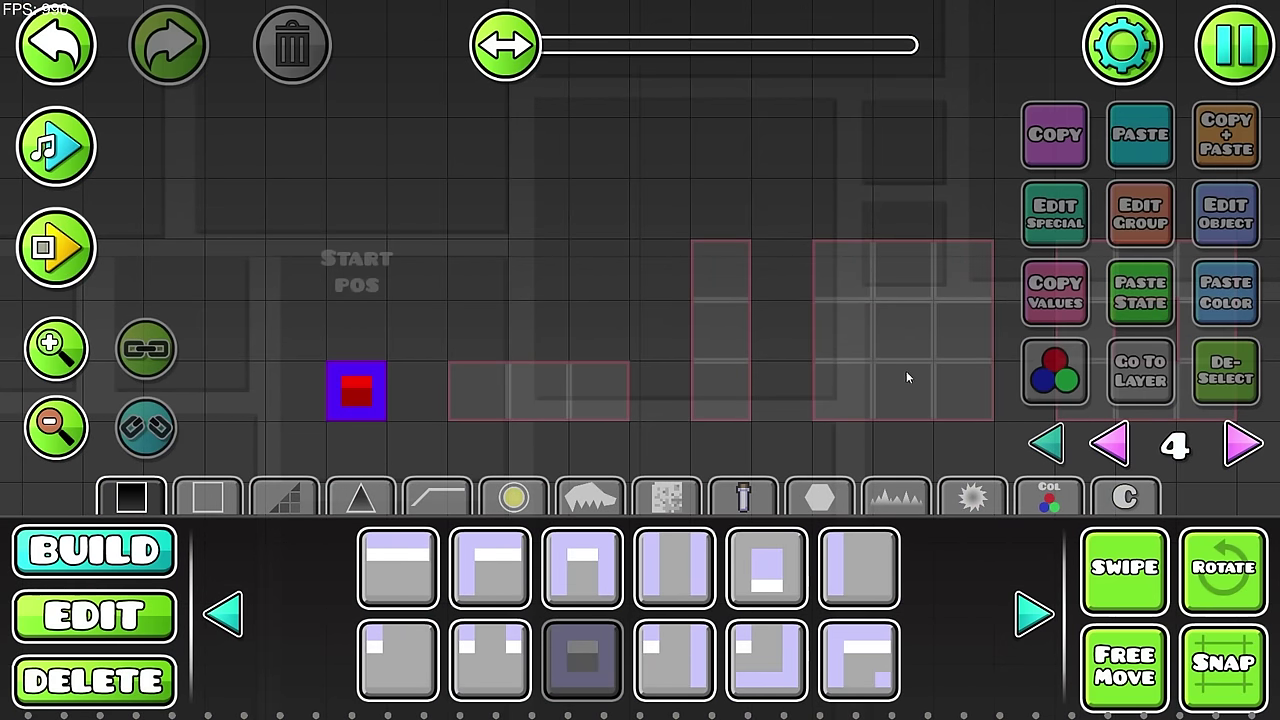
Step: Place the block with top and bottom borders in the middle cell of the three-block horizontal bar
{"action": "left_click_drag", "start_coordinate": [776, 378], "coordinate": [855, 332]}
{"action": "left_click", "coordinate": [1033, 614]}
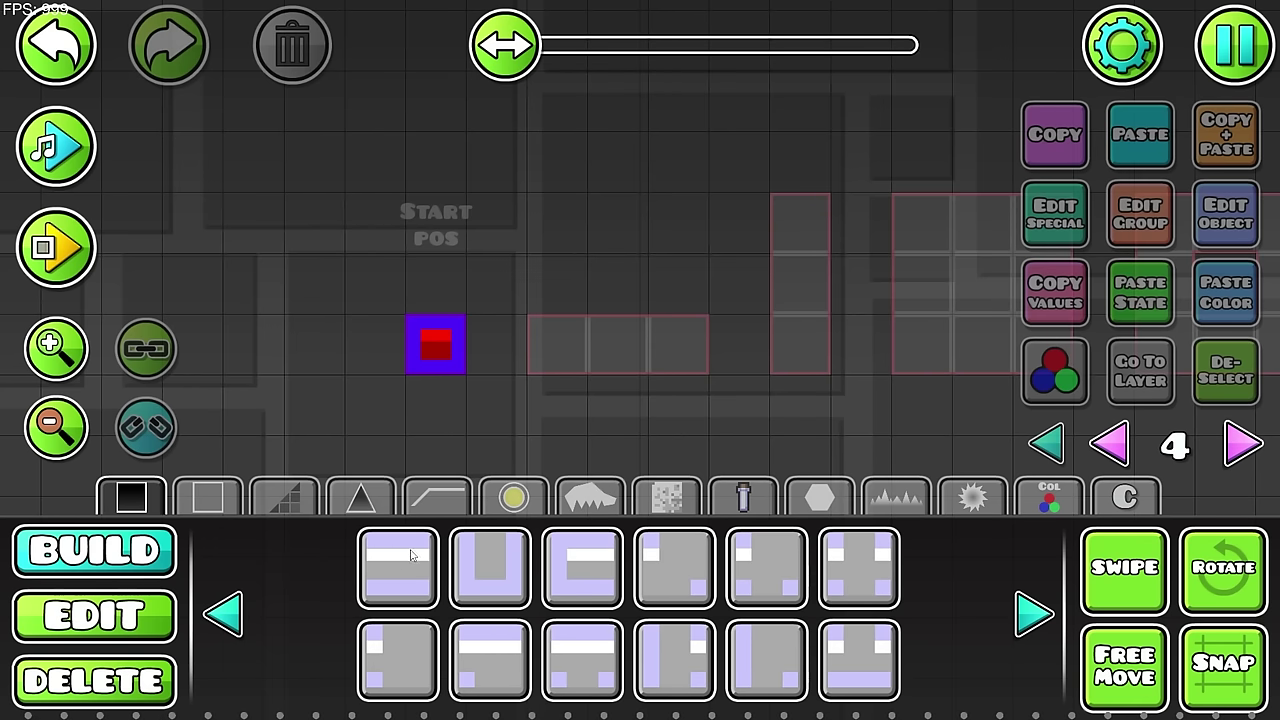
{"action": "scroll", "coordinate": [410, 350], "scroll_direction": "up", "scroll_amount": 5}
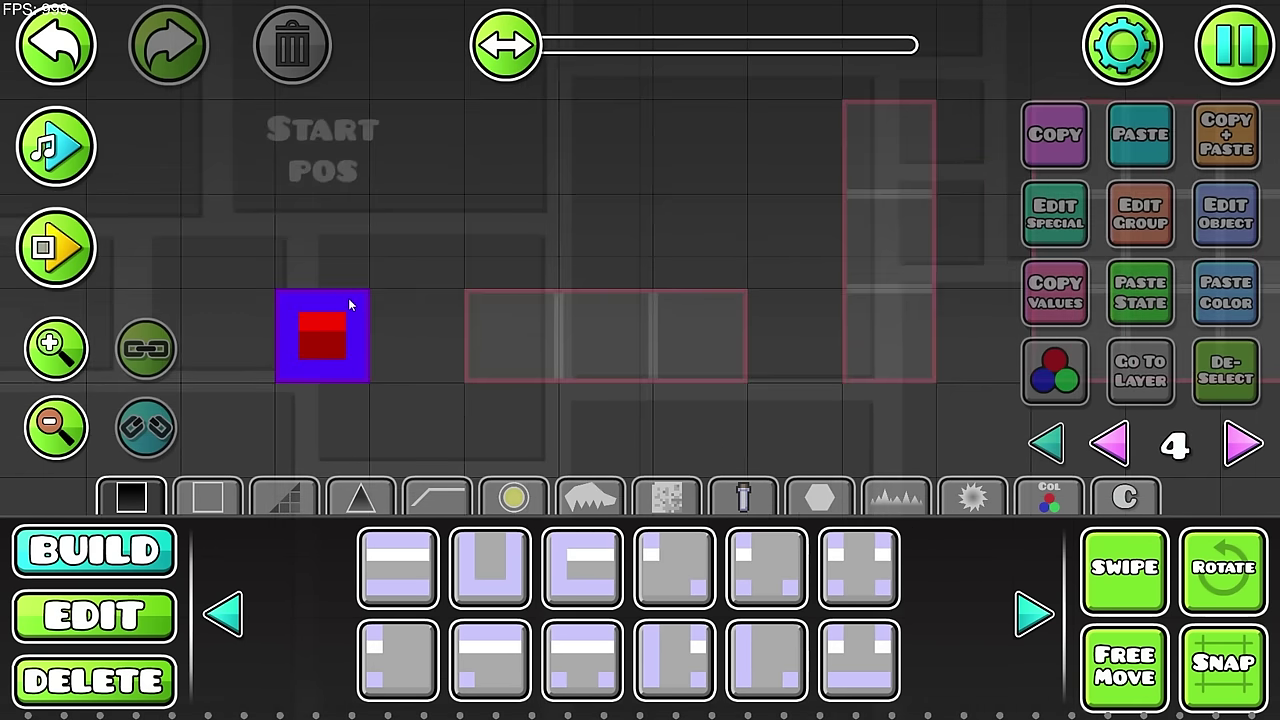
{"action": "left_click_drag", "start_coordinate": [387, 321], "coordinate": [527, 327]}
{"action": "key", "text": "2"}
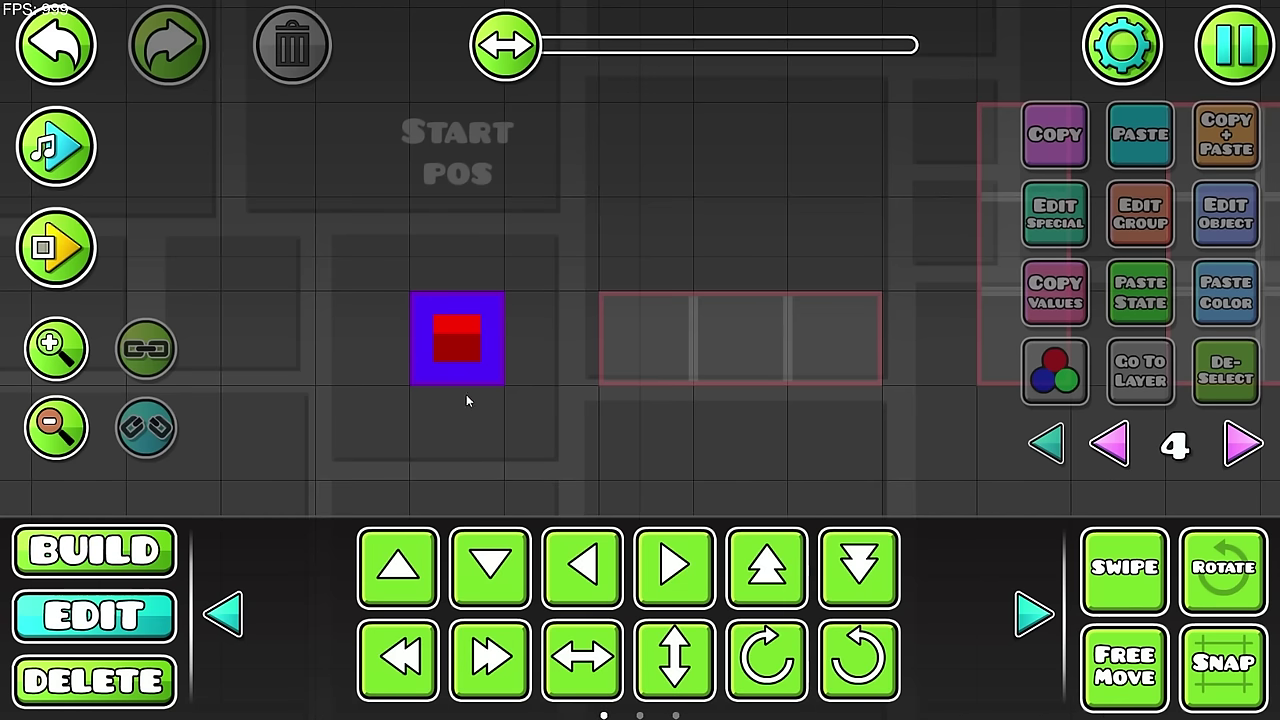
{"action": "key", "text": "1"}
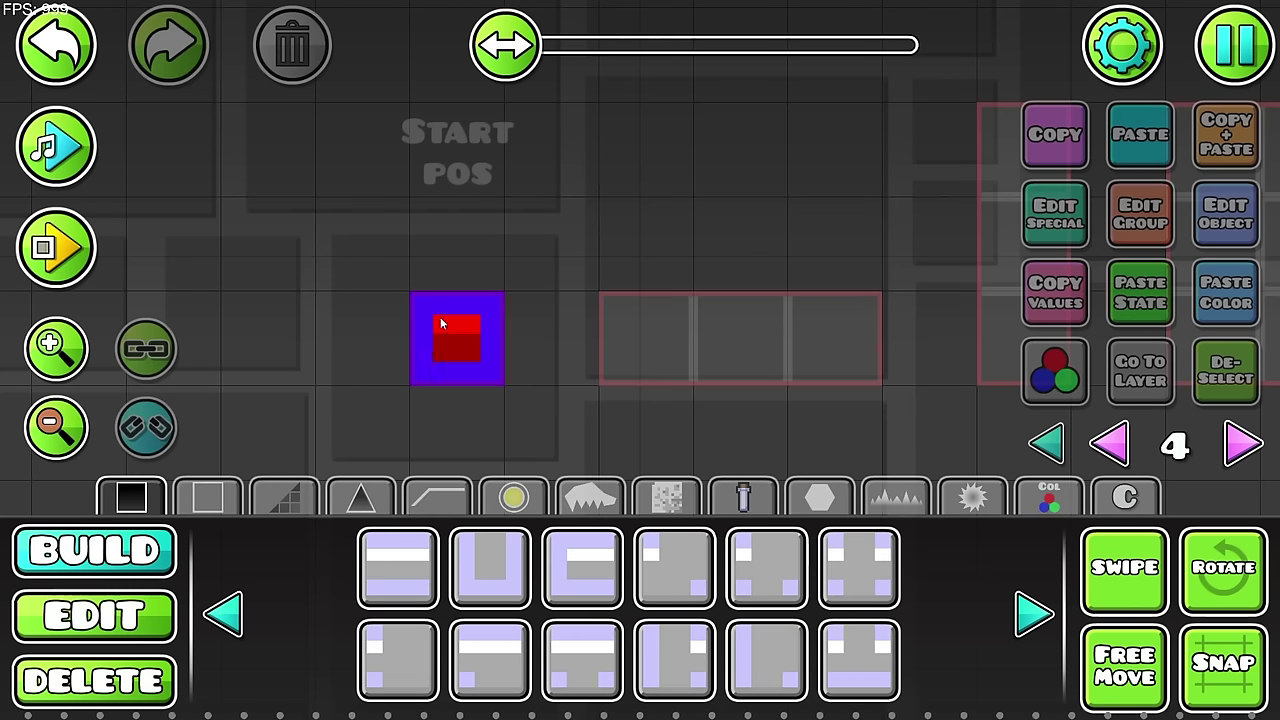
{"action": "left_click", "coordinate": [421, 542]}
{"action": "left_click", "coordinate": [736, 340]}
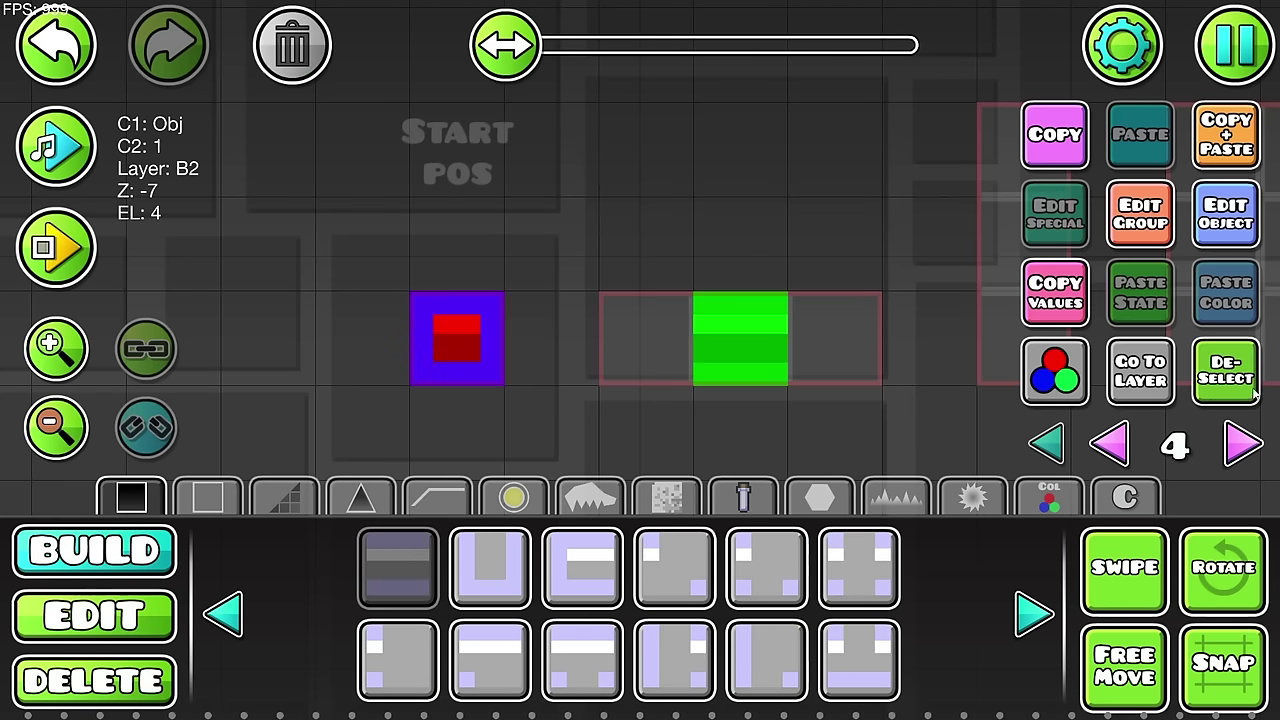
Step: Add end-cap blocks to both outer cells of the horizontal bar, with their closed sides facing outward
{"action": "left_click", "coordinate": [582, 567]}
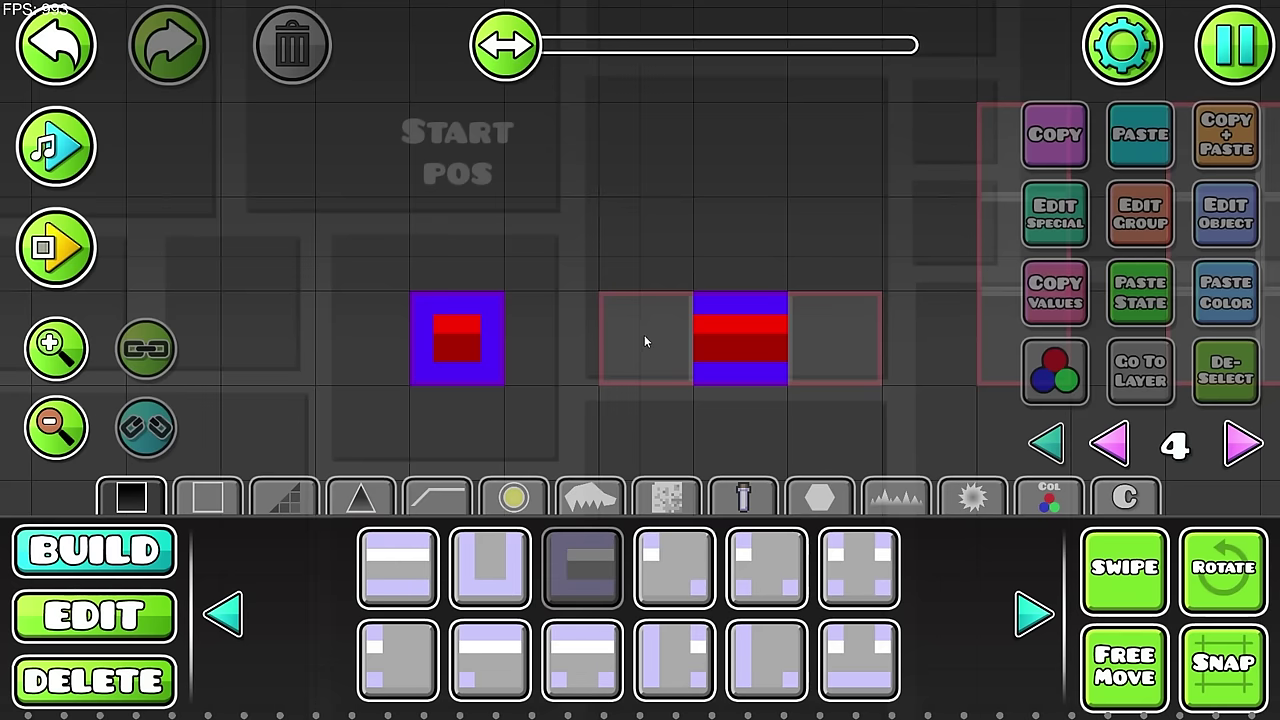
{"action": "left_click", "coordinate": [644, 338]}
{"action": "left_click", "coordinate": [824, 330]}
{"action": "scroll", "coordinate": [740, 322], "scroll_direction": "down", "scroll_amount": 6}
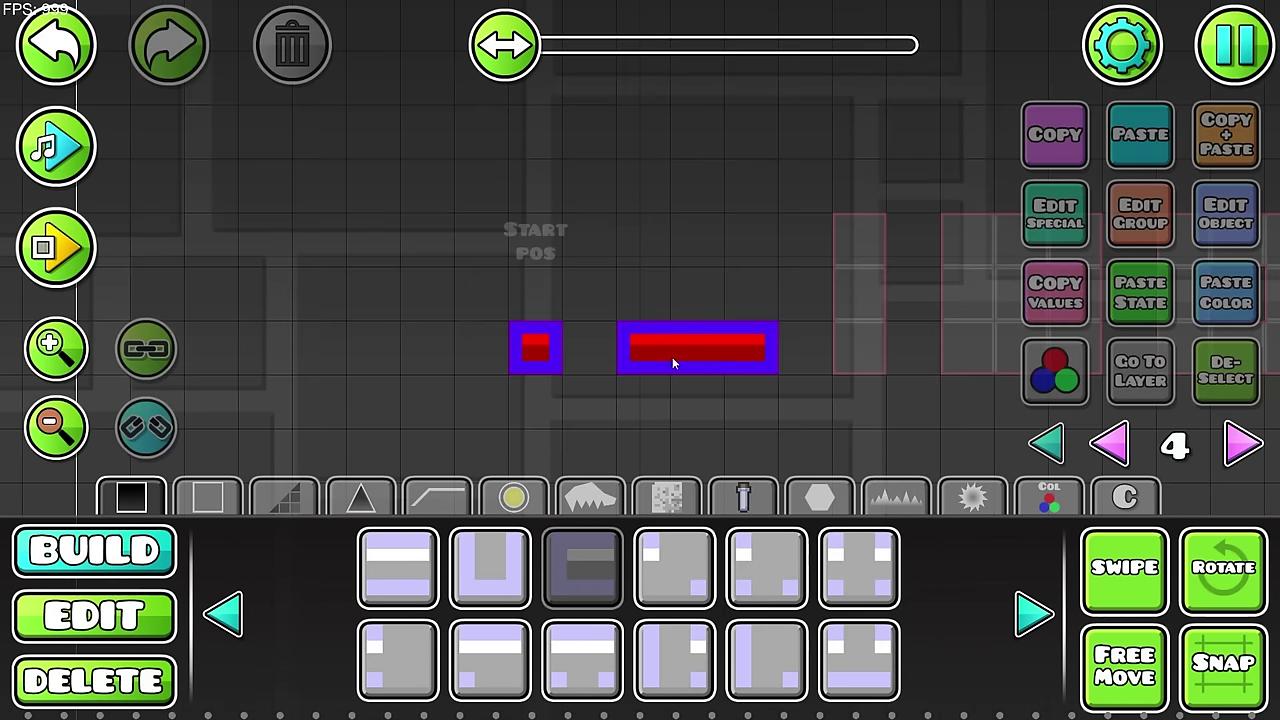
Step: Try filling the three-block vertical column with a duplicate of the horizontal bar, rotated upright and moved onto the outline
{"action": "scroll", "coordinate": [725, 369], "scroll_direction": "up", "scroll_amount": 4}
{"action": "left_click_drag", "start_coordinate": [783, 411], "coordinate": [685, 420]}
{"action": "key", "text": "2"}
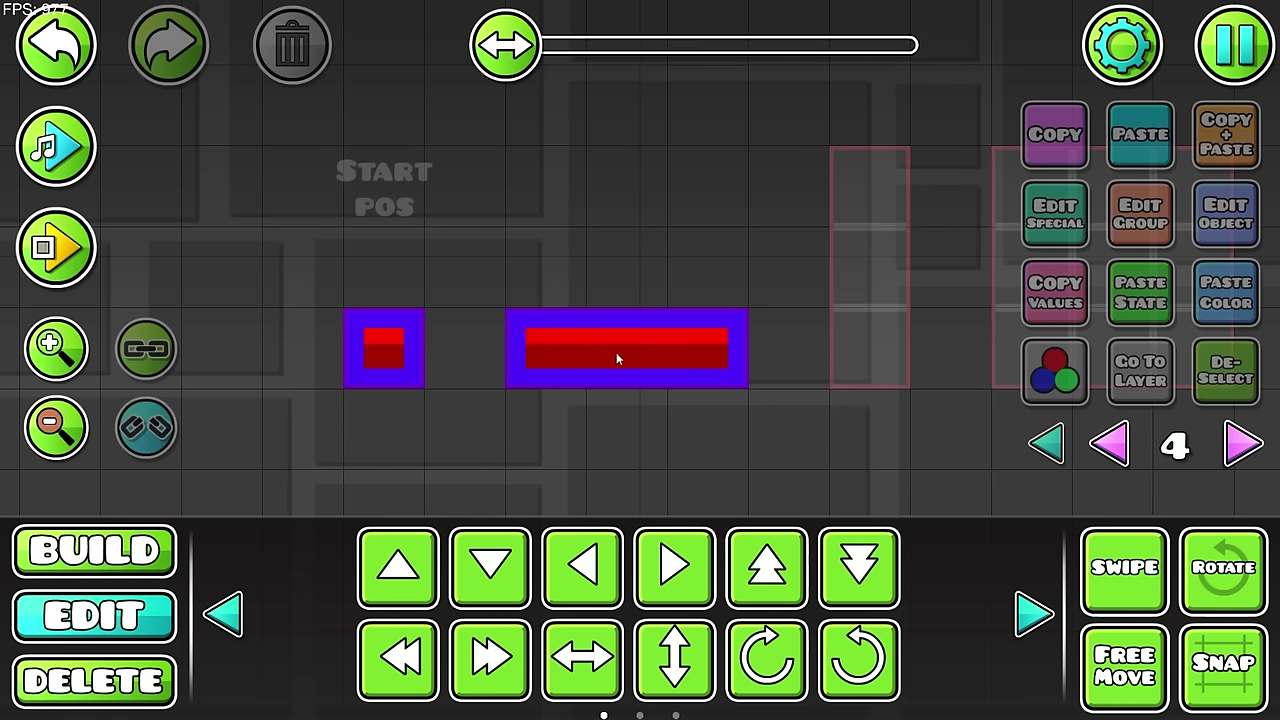
{"action": "key", "text": "1"}
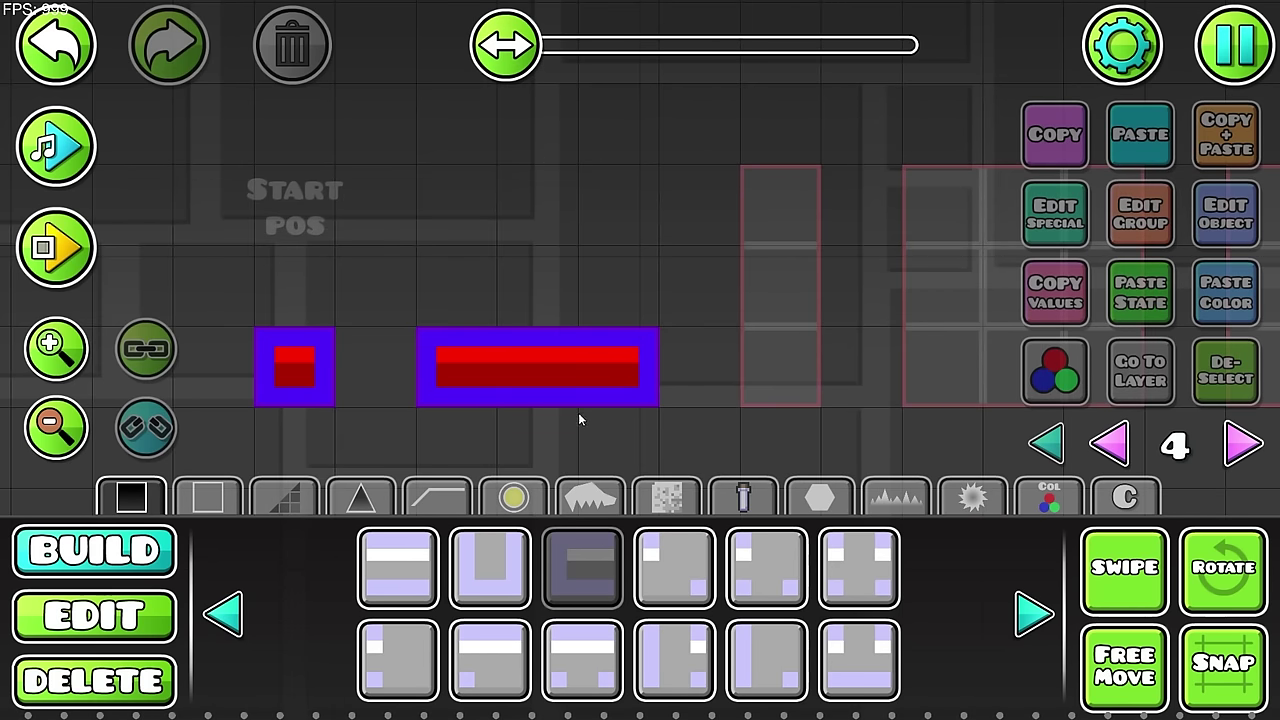
{"action": "key", "text": "2"}
{"action": "left_click_drag", "start_coordinate": [688, 330], "coordinate": [440, 407]}
{"action": "key", "text": "ctrl+d"}
{"action": "key", "text": "q"}
{"action": "key", "text": "f"}
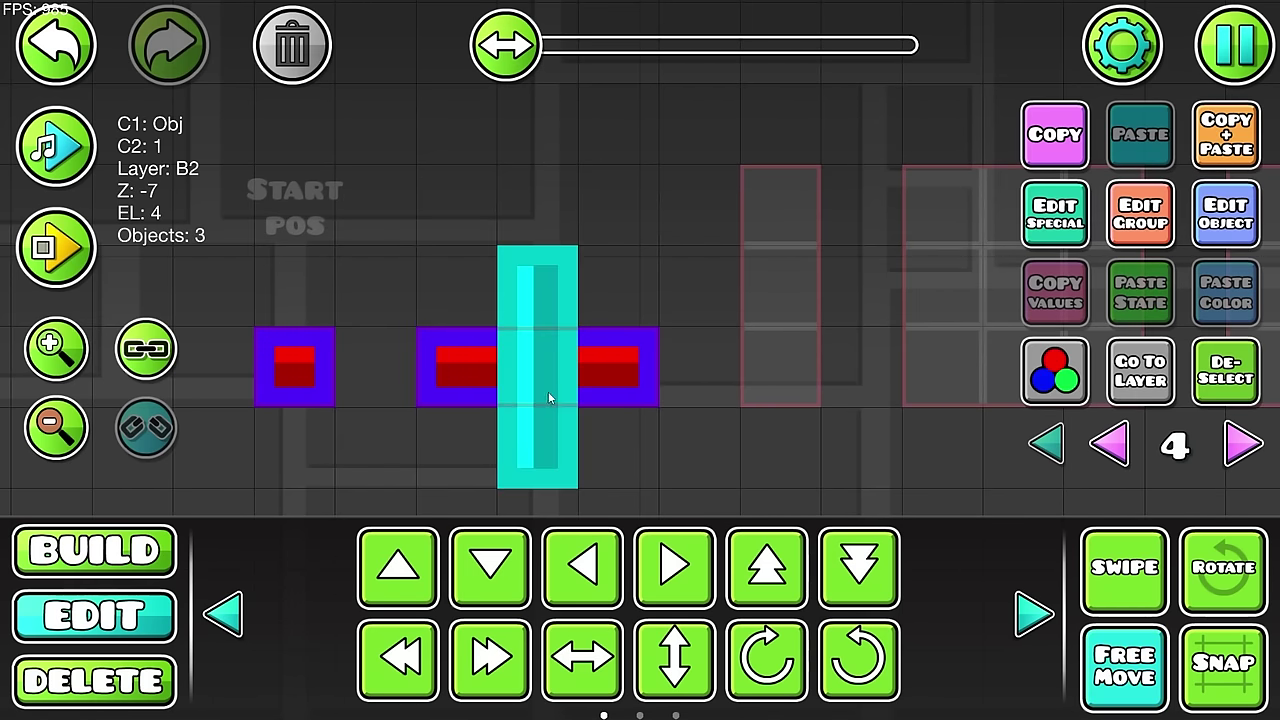
{"action": "key", "text": "g"}
{"action": "left_click_drag", "start_coordinate": [548, 393], "coordinate": [786, 324]}
{"action": "key", "text": "alt+d"}
Step: Delete the rotated bar copy from the vertical column outline
{"action": "scroll", "coordinate": [758, 367], "scroll_direction": "down", "scroll_amount": 5}
{"action": "scroll", "coordinate": [758, 367], "scroll_direction": "up", "scroll_amount": 3}
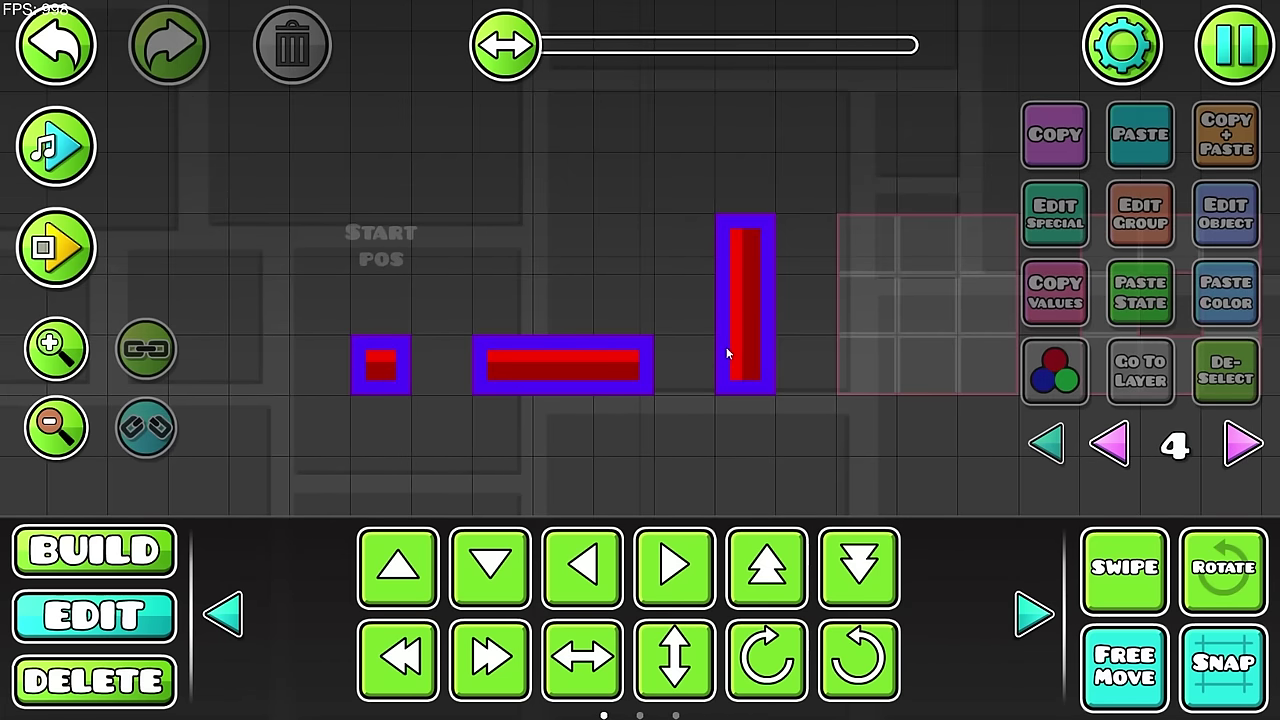
{"action": "scroll", "coordinate": [728, 338], "scroll_direction": "up", "scroll_amount": 2}
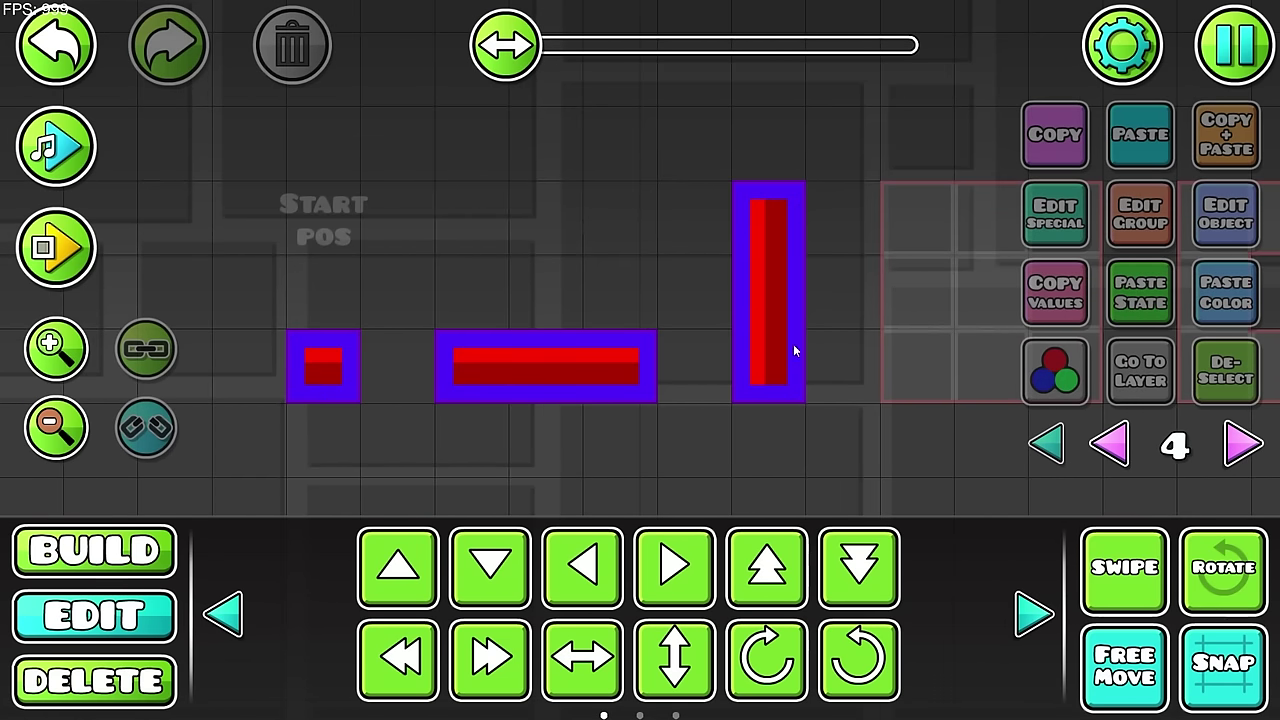
{"action": "left_click_drag", "start_coordinate": [856, 178], "coordinate": [704, 410]}
{"action": "left_click", "coordinate": [305, 58]}
Step: Place the closed-top cap block in the vertical column's top cell and the block with two side borders in its middle cell
{"action": "left_click", "coordinate": [94, 551]}
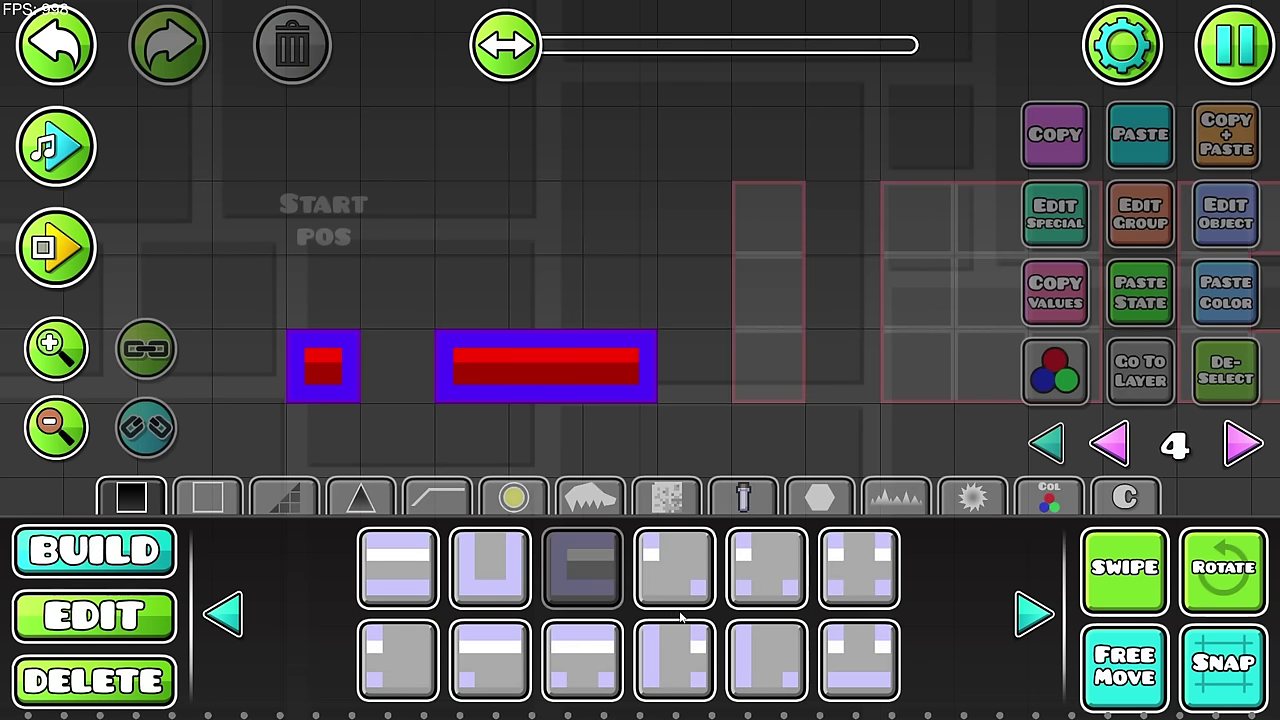
{"action": "left_click", "coordinate": [222, 614]}
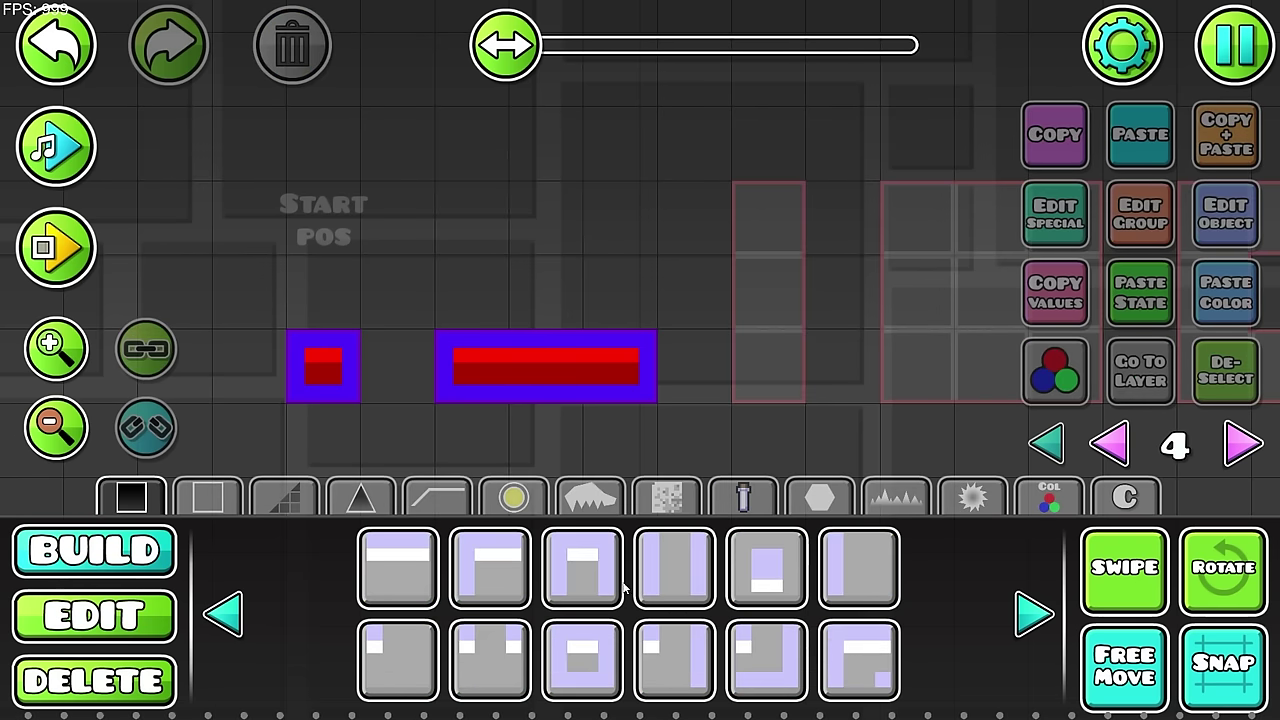
{"action": "left_click", "coordinate": [620, 585]}
{"action": "left_click", "coordinate": [764, 237]}
{"action": "left_click", "coordinate": [675, 569]}
{"action": "left_click", "coordinate": [768, 292]}
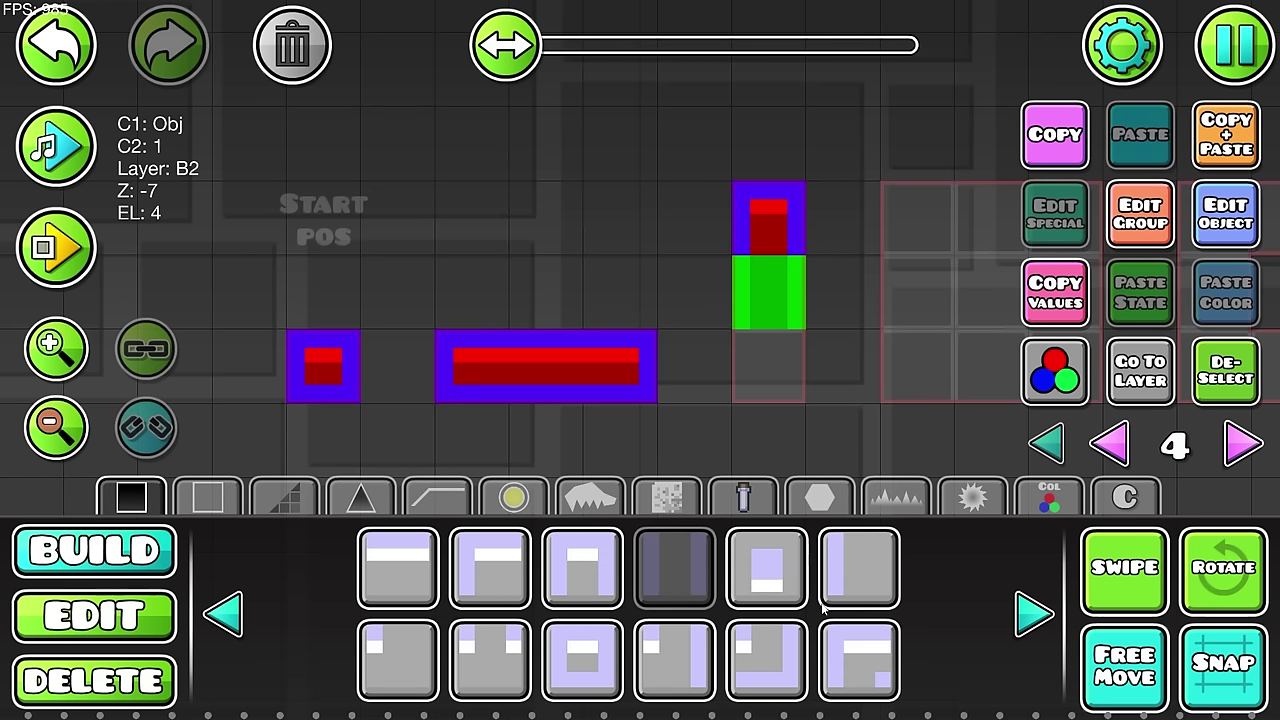
Step: Place the closed-bottom cap block in the vertical column's bottom cell and clear the selection
{"action": "left_click", "coordinate": [1034, 614]}
{"action": "left_click", "coordinate": [490, 569]}
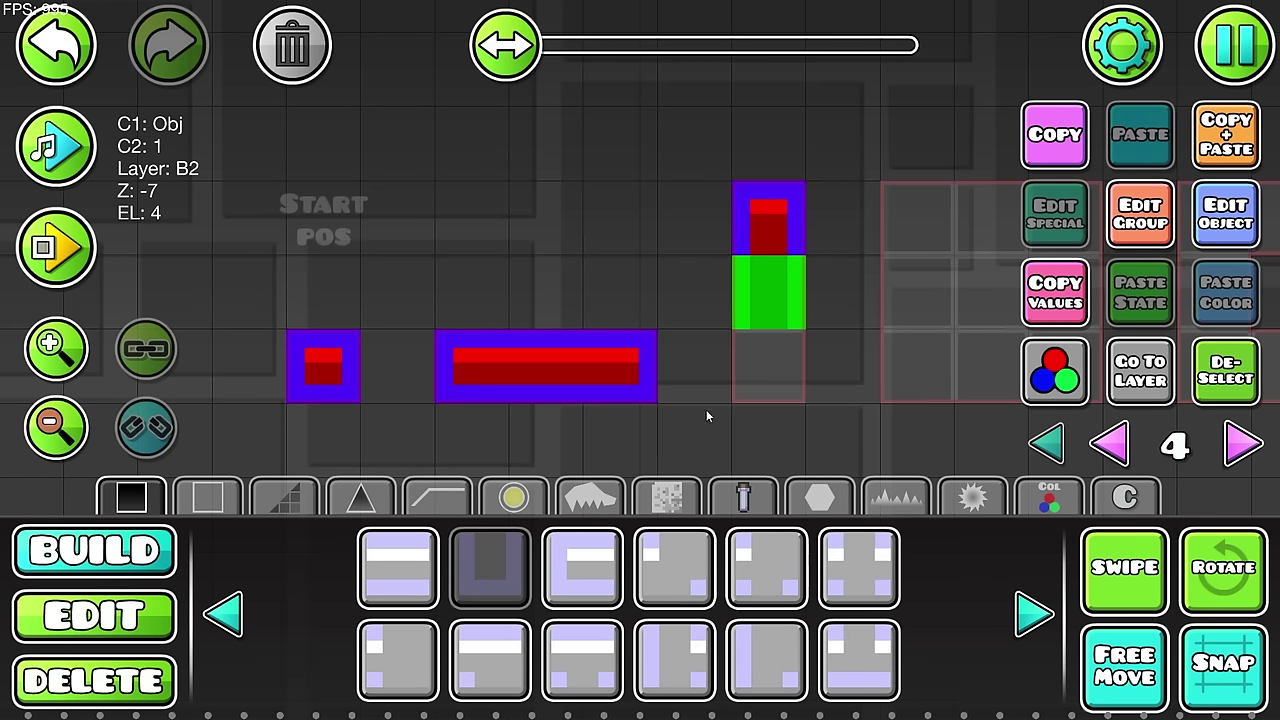
{"action": "left_click", "coordinate": [768, 366]}
{"action": "left_click", "coordinate": [1198, 384]}
{"action": "key", "text": "2"}
{"action": "scroll", "coordinate": [672, 393], "scroll_direction": "down", "scroll_amount": 3}
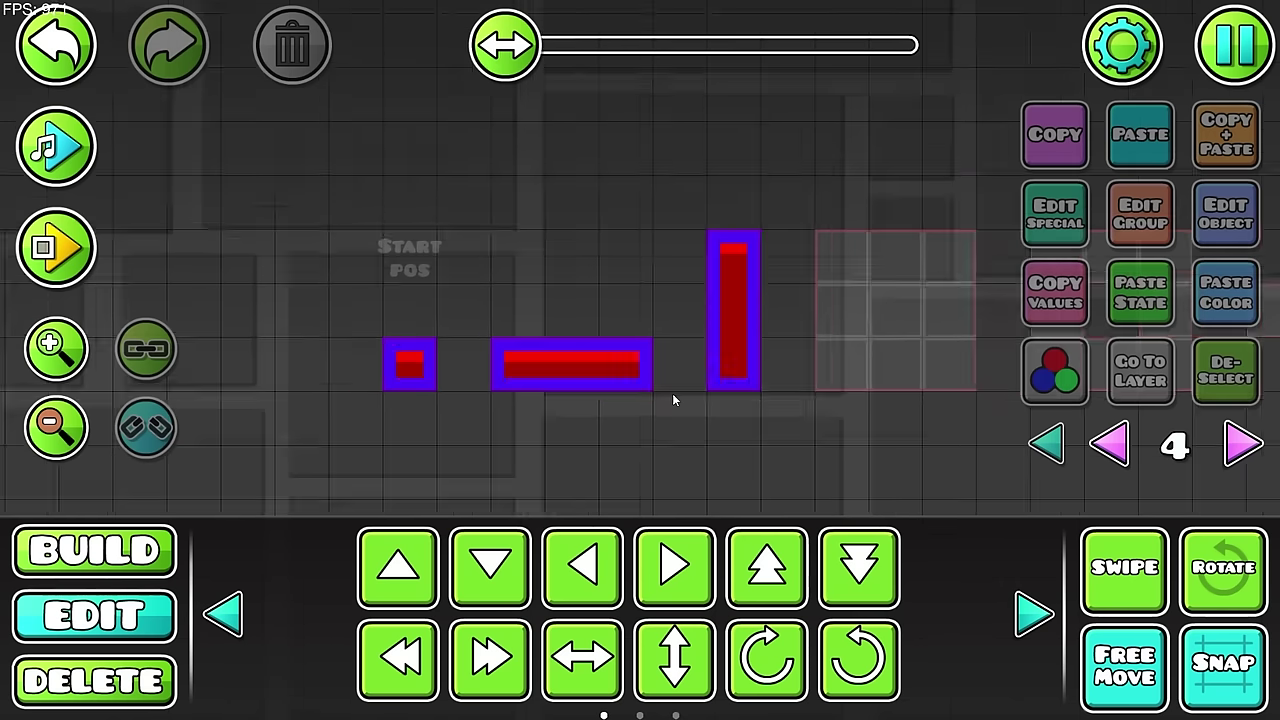
Step: Fill the top row of the solid 3x3 square with outward-facing corner blocks and a top-bordered block between them
{"action": "scroll", "coordinate": [690, 375], "scroll_direction": "up", "scroll_amount": 2}
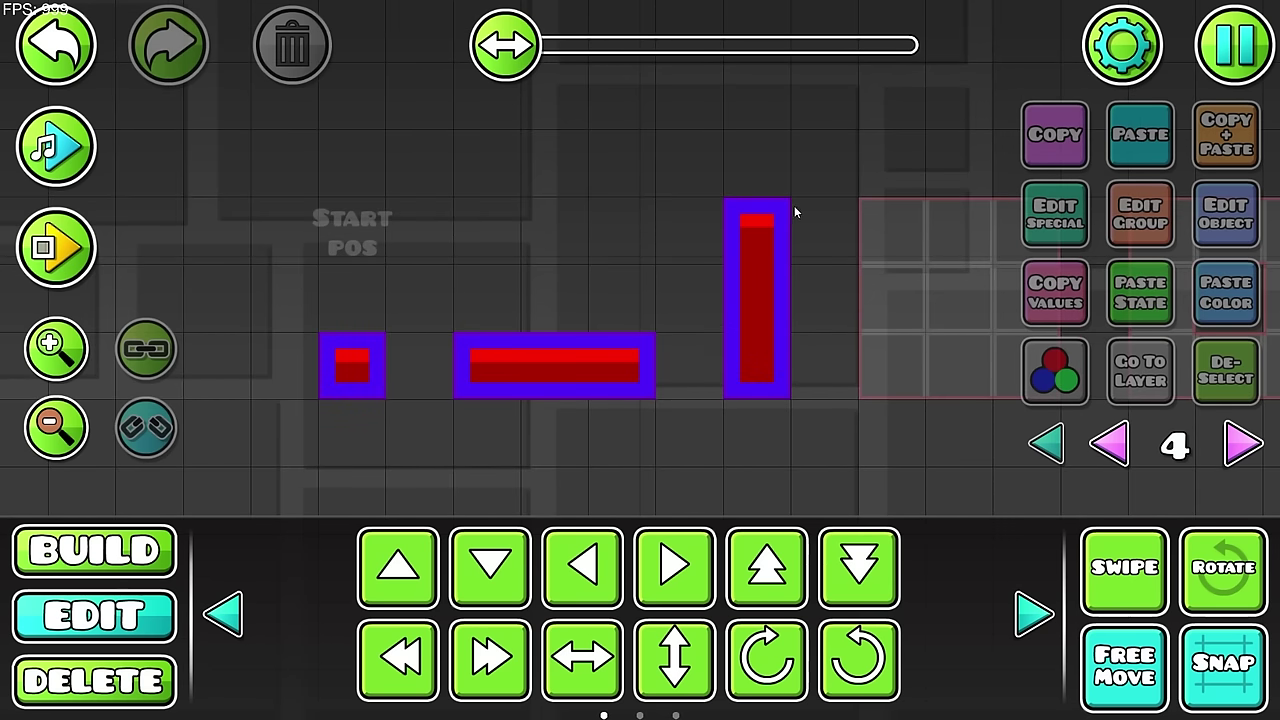
{"action": "left_click_drag", "start_coordinate": [824, 268], "coordinate": [629, 386]}
{"action": "key", "text": "1"}
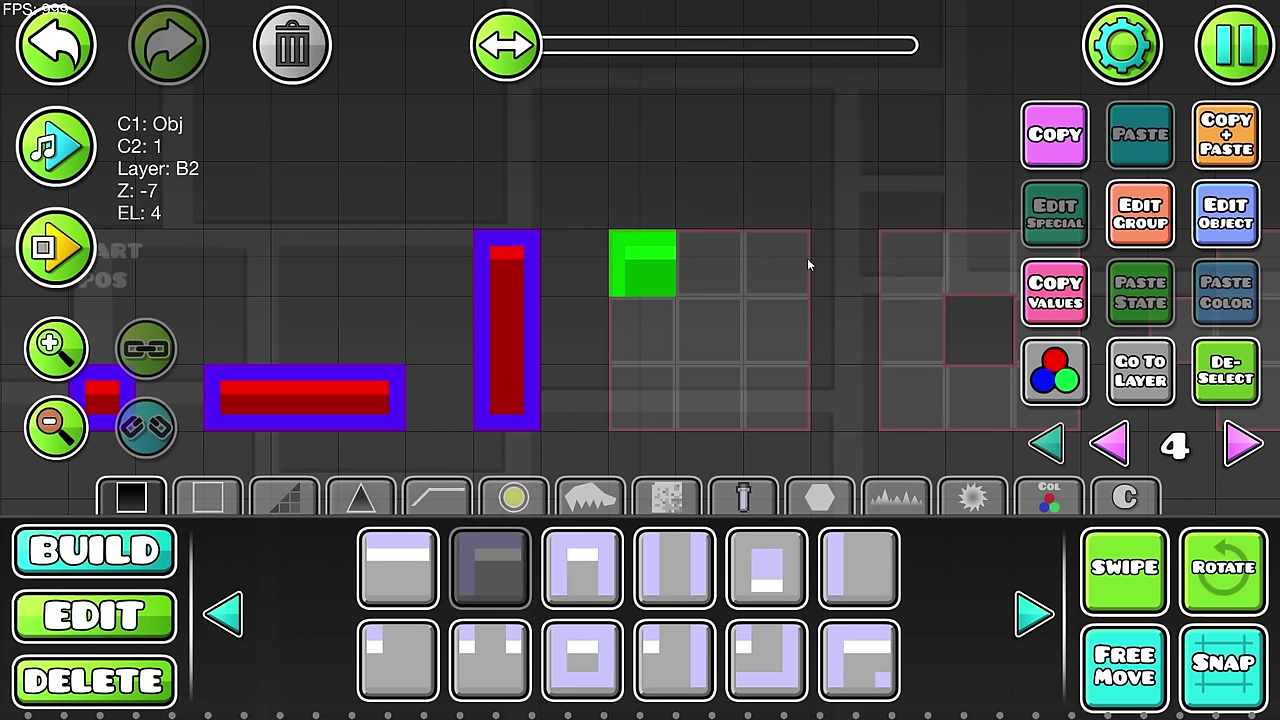
{"action": "left_click", "coordinate": [796, 262]}
{"action": "key", "text": "e"}
{"action": "key", "text": "alt+q"}
{"action": "key", "text": "q"}
{"action": "key", "text": "q"}
{"action": "key", "text": "q"}
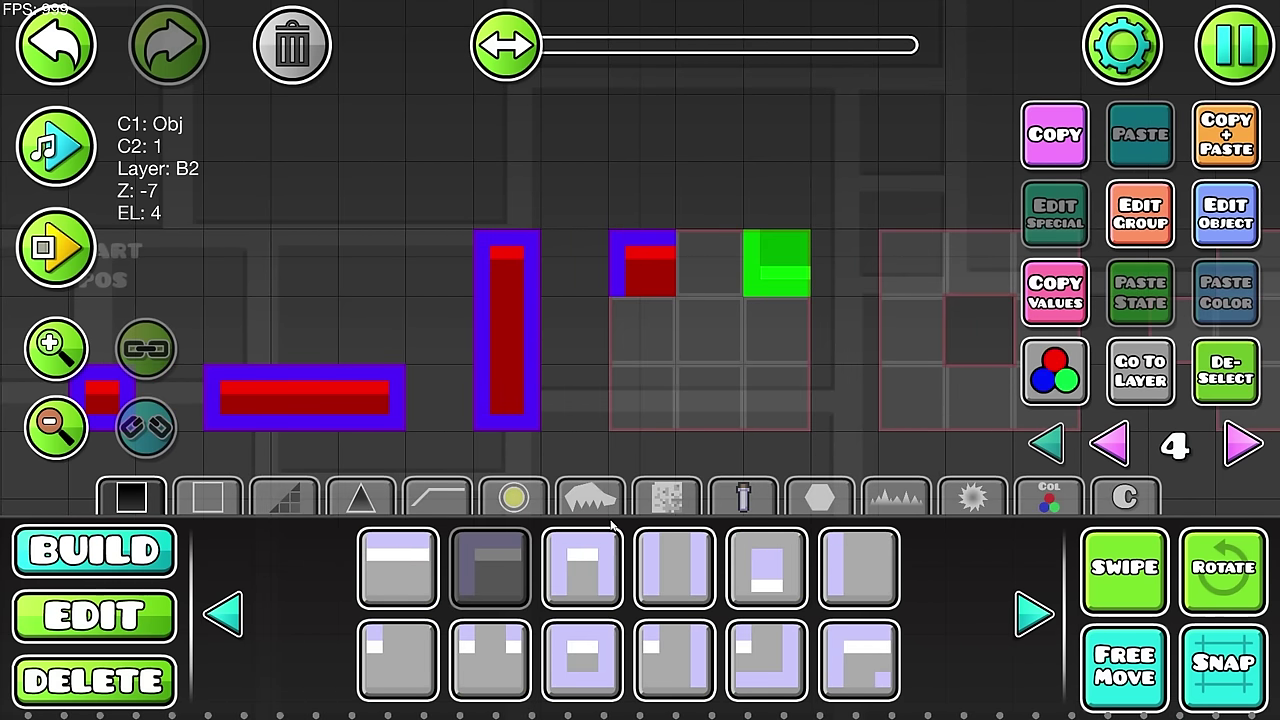
{"action": "left_click", "coordinate": [398, 568]}
{"action": "left_click", "coordinate": [705, 263]}
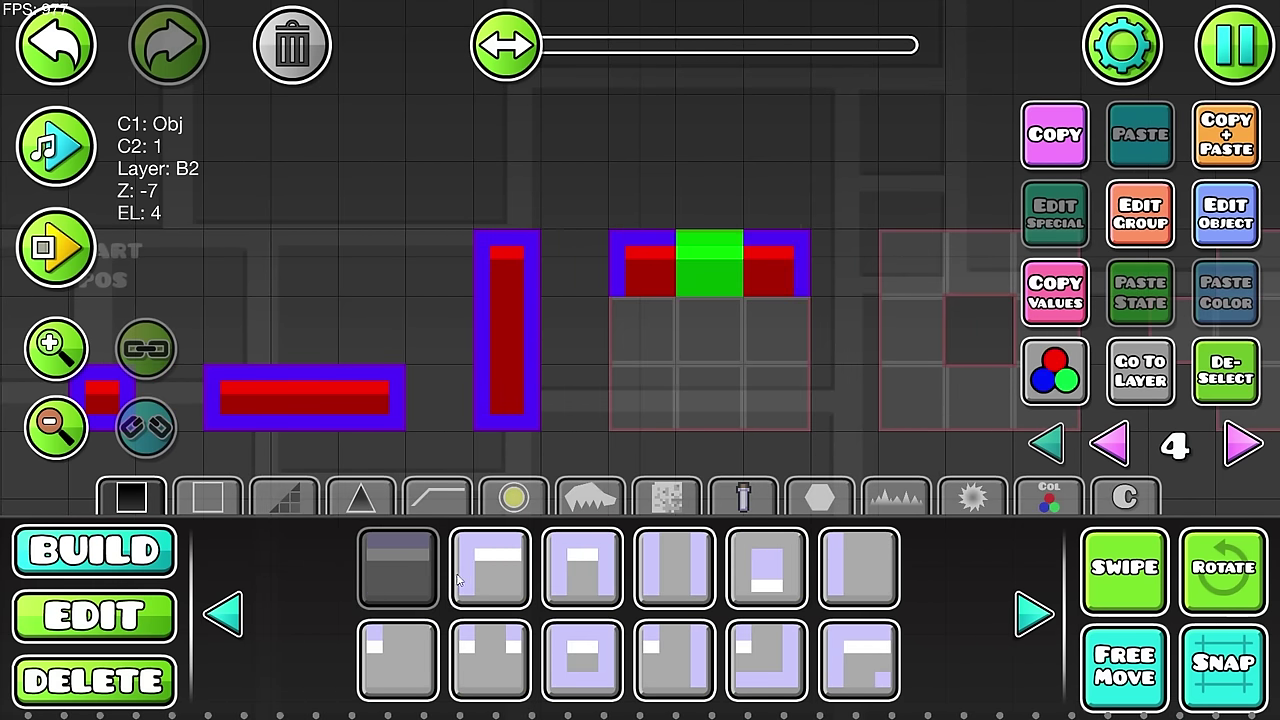
Step: Try rotated top-bordered blocks in the outer cells of the square's middle row, and delete them
{"action": "left_click", "coordinate": [624, 345]}
{"action": "key", "text": "Delete"}
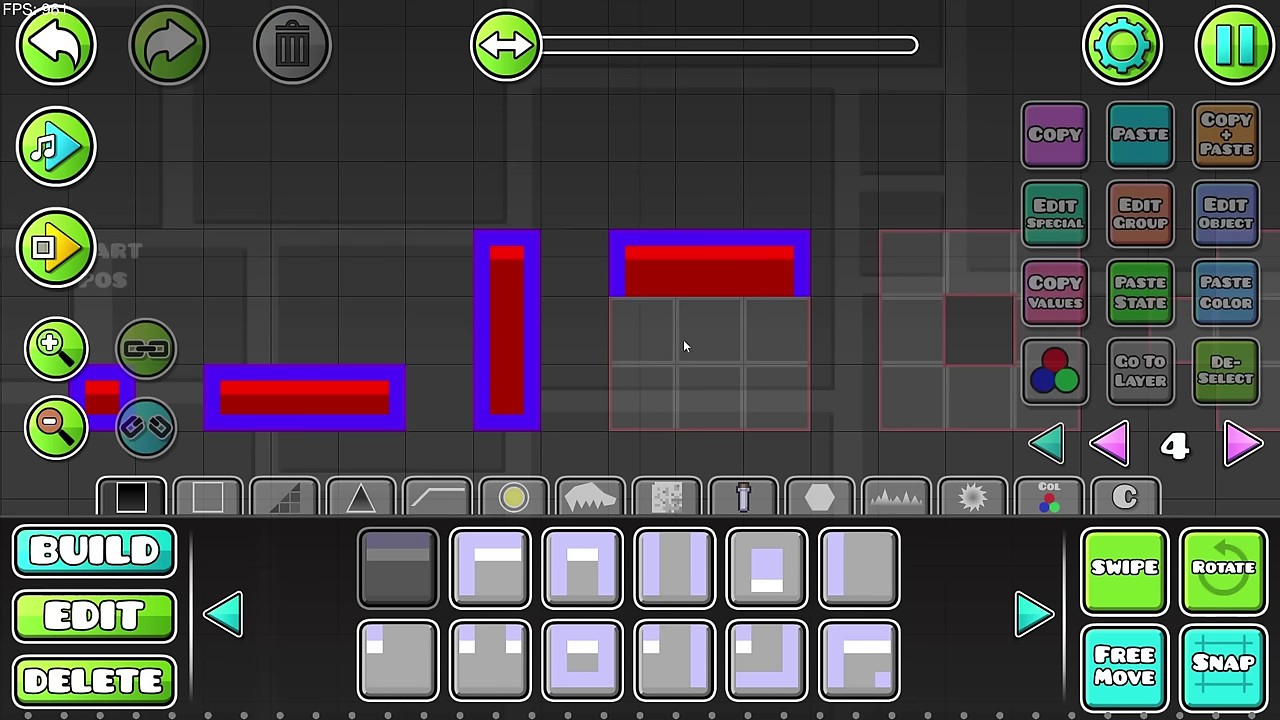
{"action": "left_click", "coordinate": [683, 345]}
{"action": "key", "text": "q"}
{"action": "left_click", "coordinate": [766, 316]}
{"action": "key", "text": "e"}
{"action": "key", "text": "2"}
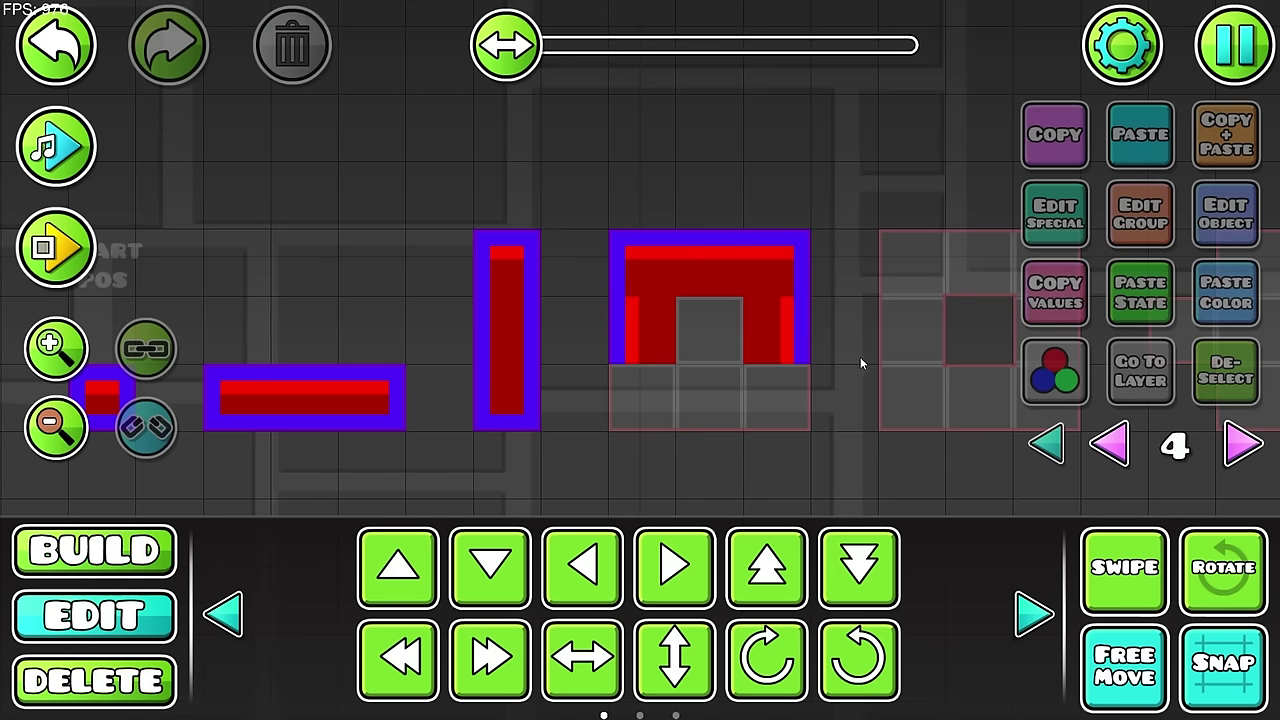
{"action": "left_click_drag", "start_coordinate": [838, 342], "coordinate": [617, 395]}
{"action": "key", "text": "Delete"}
Step: Place the side-bordered block in both outer cells of the square's middle row, with the borders facing outward, and clear the selection
{"action": "key", "text": "1"}
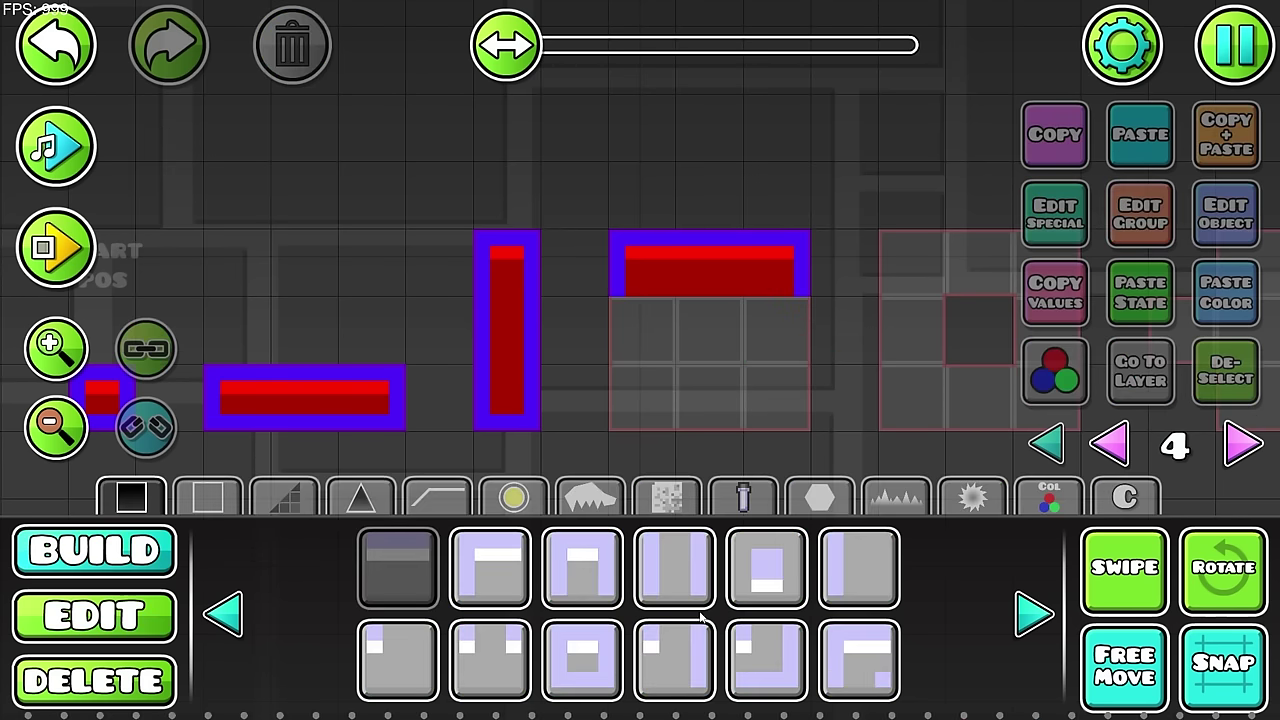
{"action": "left_click", "coordinate": [860, 570]}
{"action": "left_click", "coordinate": [648, 322]}
{"action": "left_click", "coordinate": [790, 338]}
{"action": "key", "text": "e"}
{"action": "key", "text": "e"}
{"action": "key", "text": "alt+d"}
Step: Duplicate the standalone single block and move the copy into the hole of the 3x3 ring outline
{"action": "left_click_drag", "start_coordinate": [526, 377], "coordinate": [839, 349]}
{"action": "key", "text": "2"}
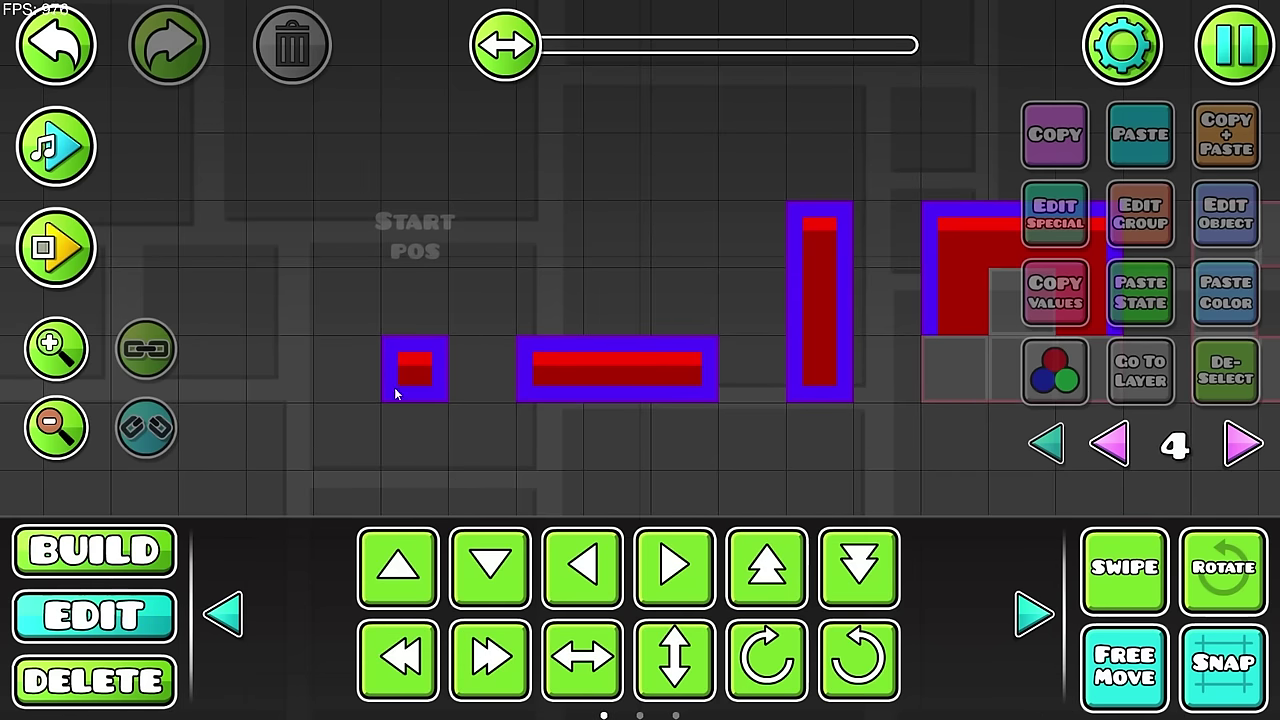
{"action": "left_click", "coordinate": [438, 395]}
{"action": "key", "text": "ctrl+d"}
{"action": "key", "text": "d"}
{"action": "key", "text": "w"}
{"action": "left_click_drag", "start_coordinate": [706, 456], "coordinate": [506, 540]}
{"action": "key", "text": "d"}
{"action": "key", "text": "d"}
{"action": "key", "text": "d"}
{"action": "key", "text": "d"}
{"action": "key", "text": "d"}
{"action": "key", "text": "d"}
{"action": "left_click_drag", "start_coordinate": [744, 472], "coordinate": [460, 464]}
{"action": "key", "text": "d"}
{"action": "key", "text": "d"}
{"action": "key", "text": "d"}
{"action": "key", "text": "d"}
{"action": "key", "text": "d"}
{"action": "key", "text": "d"}
{"action": "key", "text": "d"}
{"action": "key", "text": "a"}
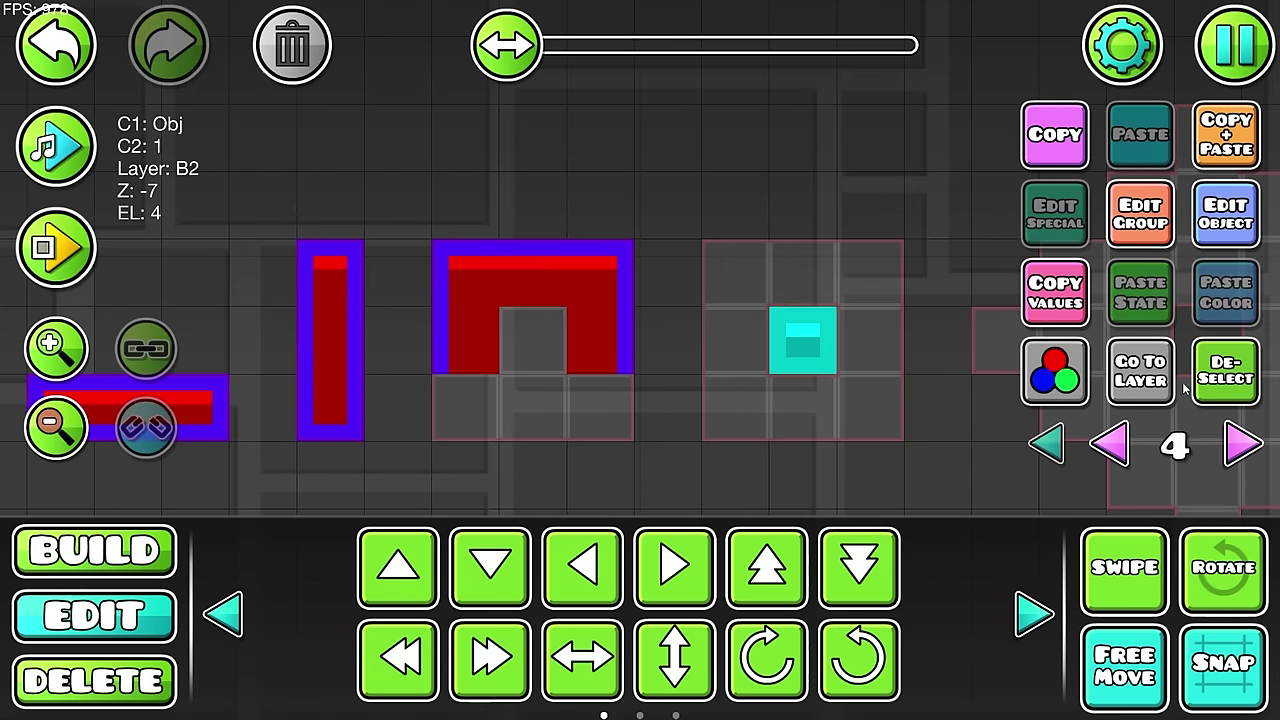
{"action": "left_click", "coordinate": [1203, 381]}
Step: Complete the square's bottom row with outward-facing corner blocks and a bottom-bordered block between them
{"action": "left_click_drag", "start_coordinate": [735, 377], "coordinate": [883, 349]}
{"action": "key", "text": "1"}
{"action": "left_click", "coordinate": [750, 400]}
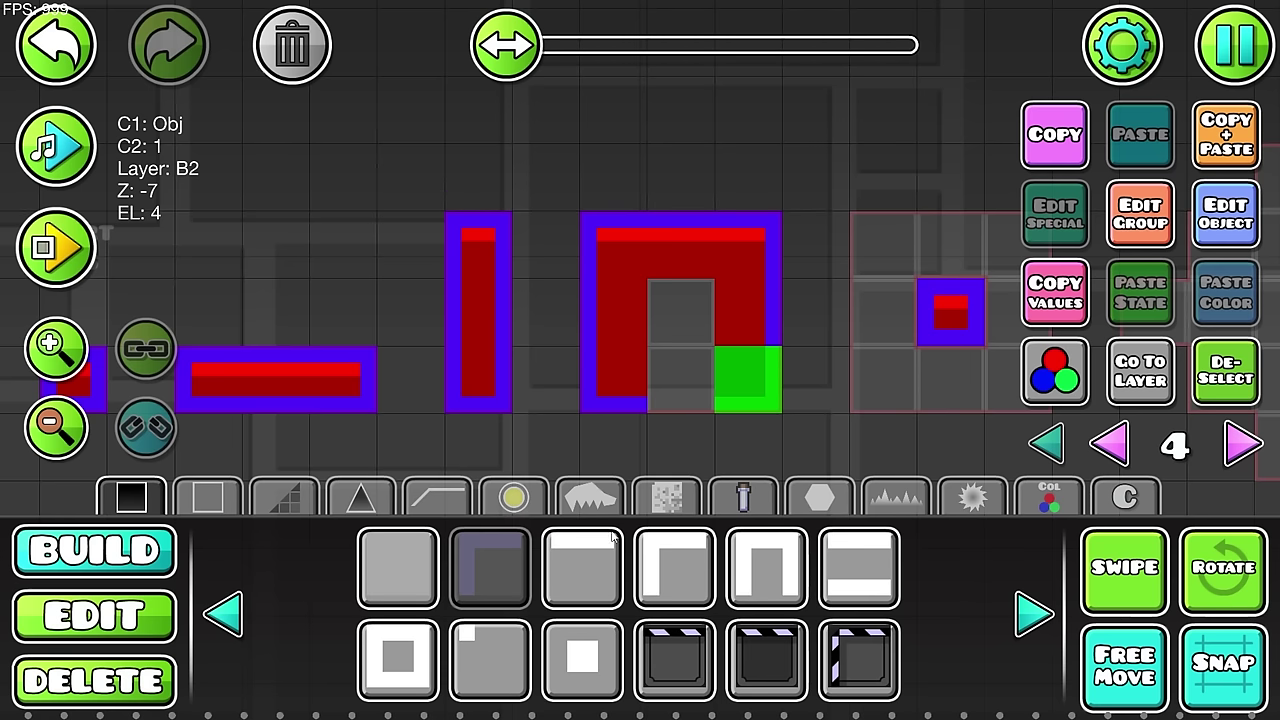
{"action": "left_click", "coordinate": [583, 568]}
{"action": "key", "text": "a"}
{"action": "middle_click", "coordinate": [614, 312]}
{"action": "left_click", "coordinate": [690, 397]}
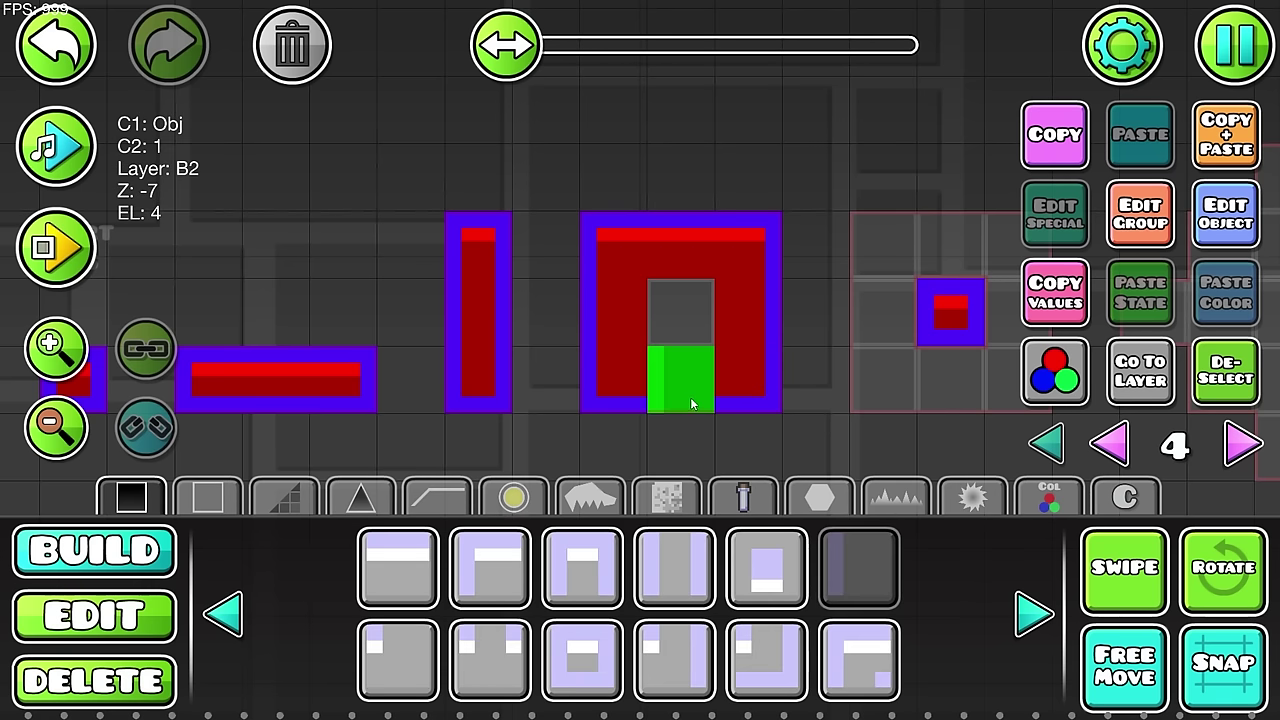
{"action": "key", "text": "q"}
Step: Fill the square's center cell with the plain borderless block and clear the selection
{"action": "left_click", "coordinate": [1024, 616]}
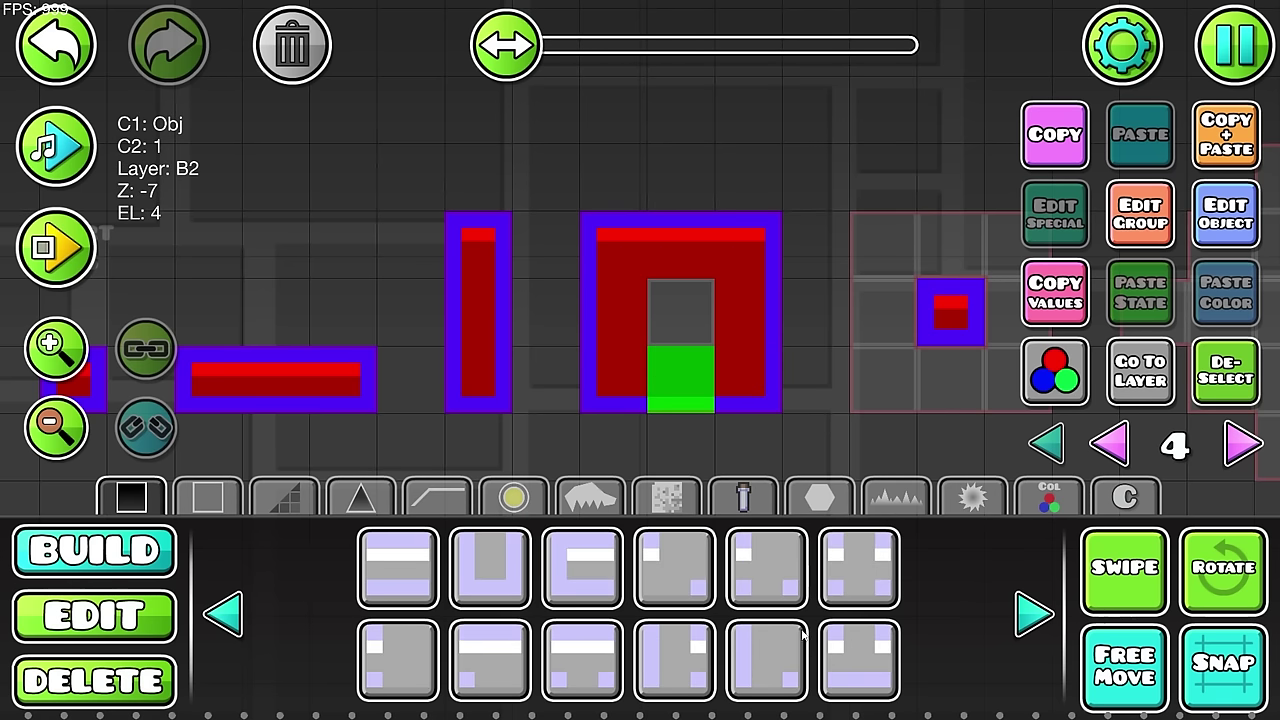
{"action": "left_click", "coordinate": [1028, 614]}
{"action": "left_click", "coordinate": [396, 559]}
{"action": "left_click", "coordinate": [680, 314]}
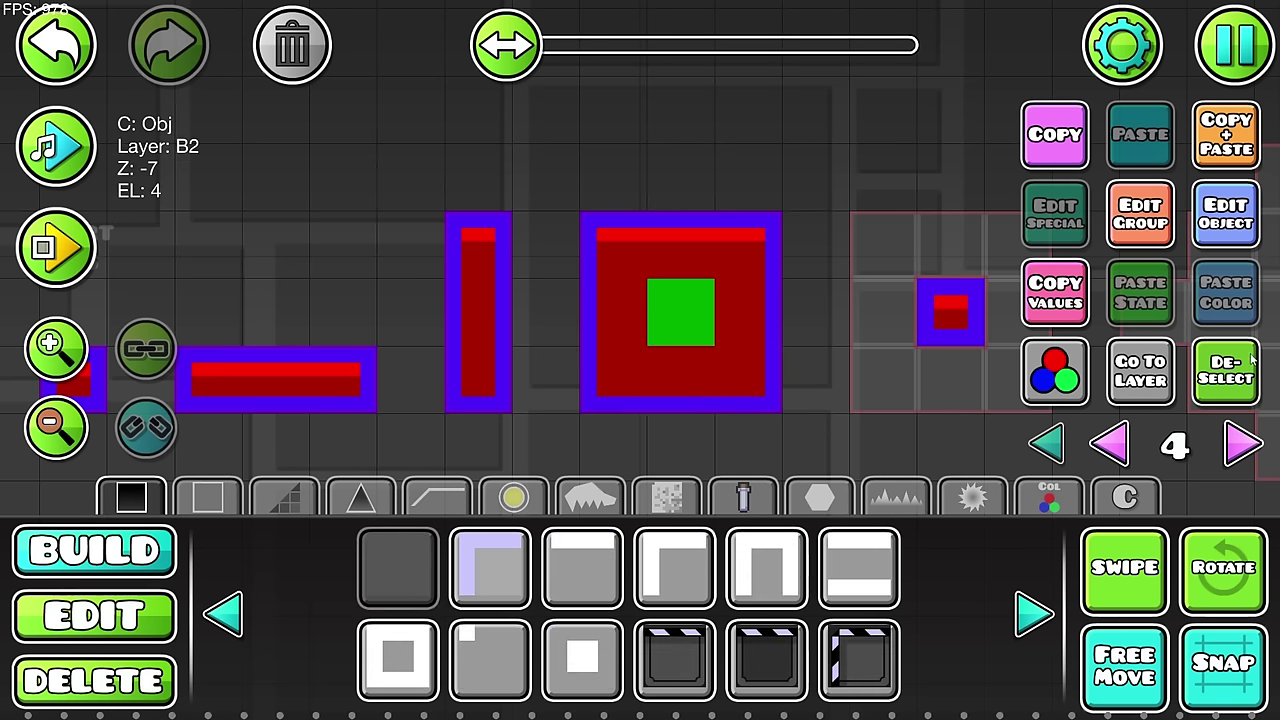
{"action": "key", "text": "alt+d"}
Step: Delete the single block copy from the hole of the ring outline
{"action": "key", "text": "2"}
{"action": "left_click_drag", "start_coordinate": [946, 317], "coordinate": [802, 327]}
{"action": "left_click", "coordinate": [805, 327]}
{"action": "key", "text": "a"}
{"action": "scroll", "coordinate": [751, 396], "scroll_direction": "down", "scroll_amount": 3}
{"action": "key", "text": "s"}
{"action": "left_click", "coordinate": [295, 55]}
Step: Try pasting a copy of the single block into the ring's hole and scaling it up over the surrounding cells
{"action": "left_click_drag", "start_coordinate": [430, 216], "coordinate": [773, 249]}
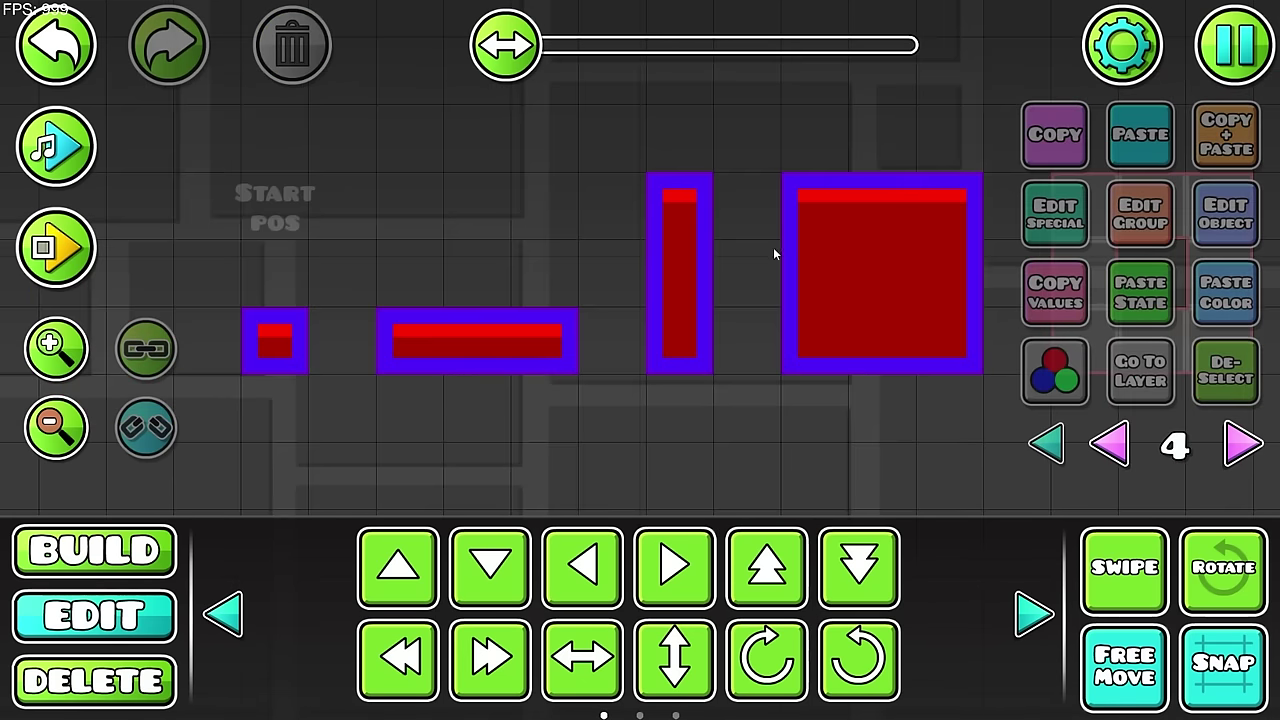
{"action": "left_click", "coordinate": [275, 333]}
{"action": "key", "text": "ctrl+c"}
{"action": "left_click_drag", "start_coordinate": [847, 461], "coordinate": [450, 433]}
{"action": "key", "text": "ctrl+v"}
{"action": "key", "text": "d"}
{"action": "key", "text": "d"}
{"action": "left_click", "coordinate": [222, 613]}
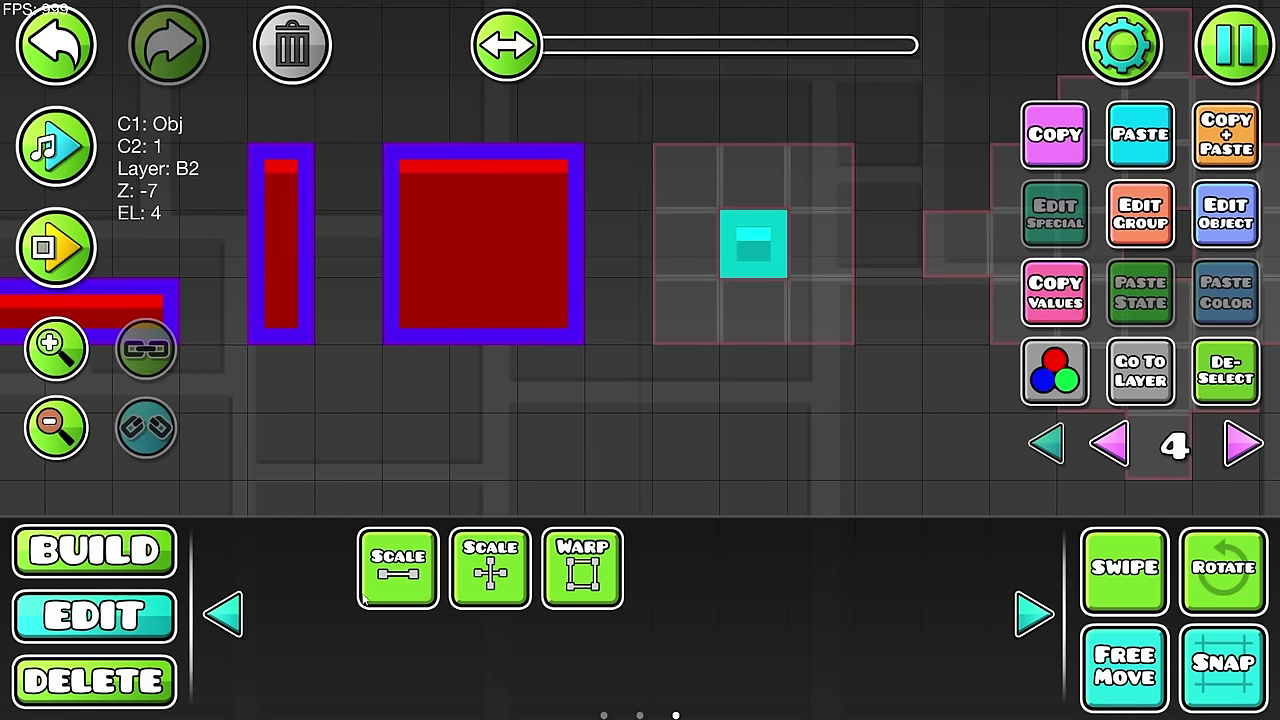
{"action": "left_click", "coordinate": [397, 567]}
{"action": "left_click_drag", "start_coordinate": [637, 217], "coordinate": [940, 218]}
{"action": "left_click", "coordinate": [1226, 370]}
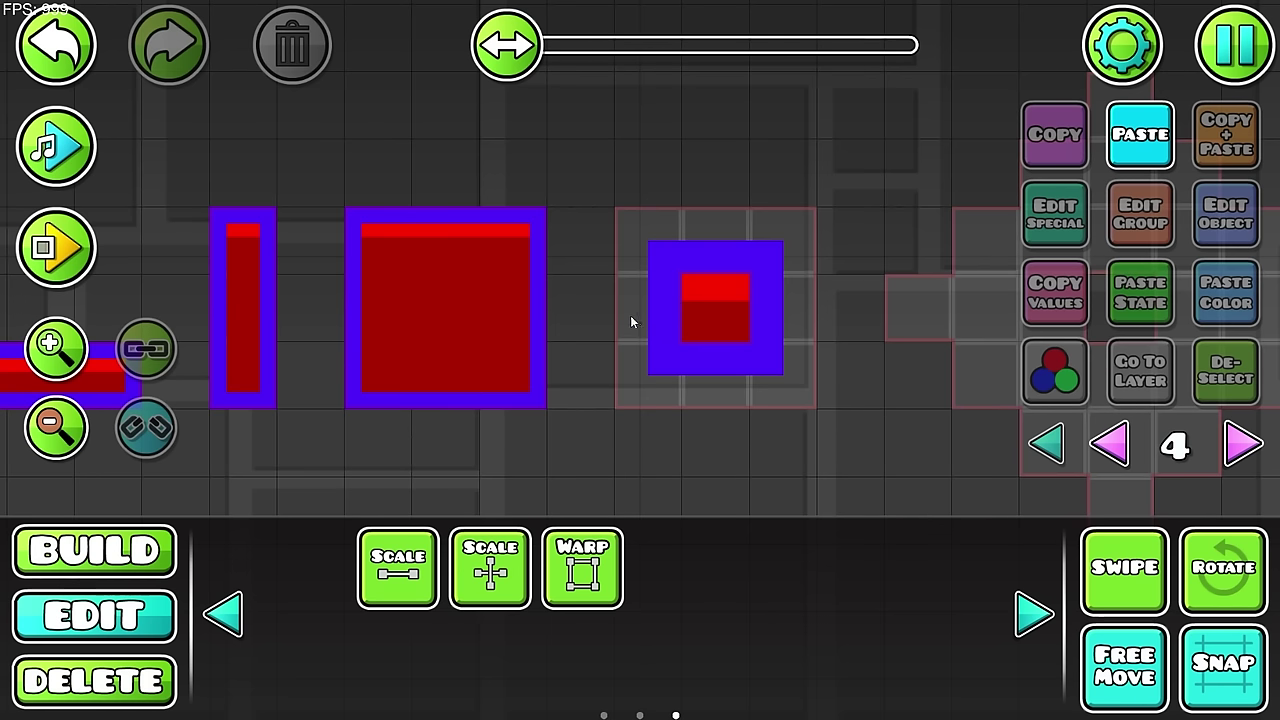
Step: Delete the enlarged block from the ring outline
{"action": "left_click", "coordinate": [717, 335]}
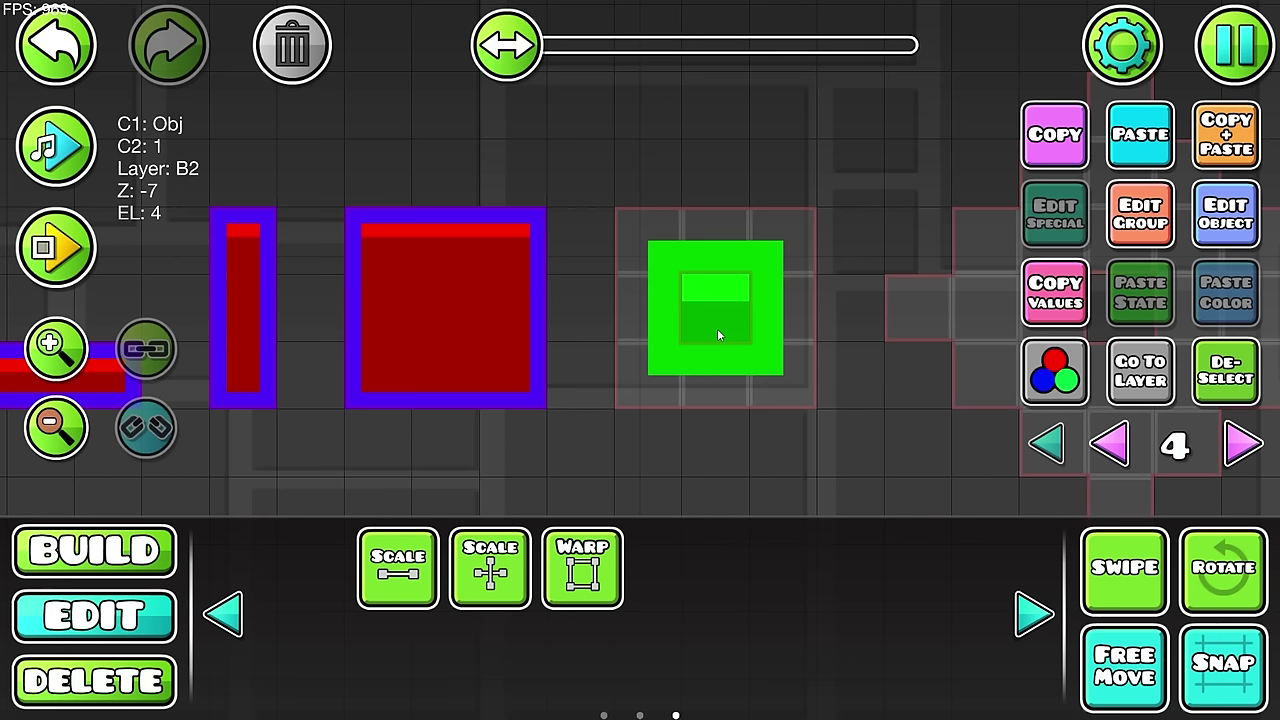
{"action": "left_click", "coordinate": [306, 62]}
{"action": "key", "text": "1"}
{"action": "key", "text": "2"}
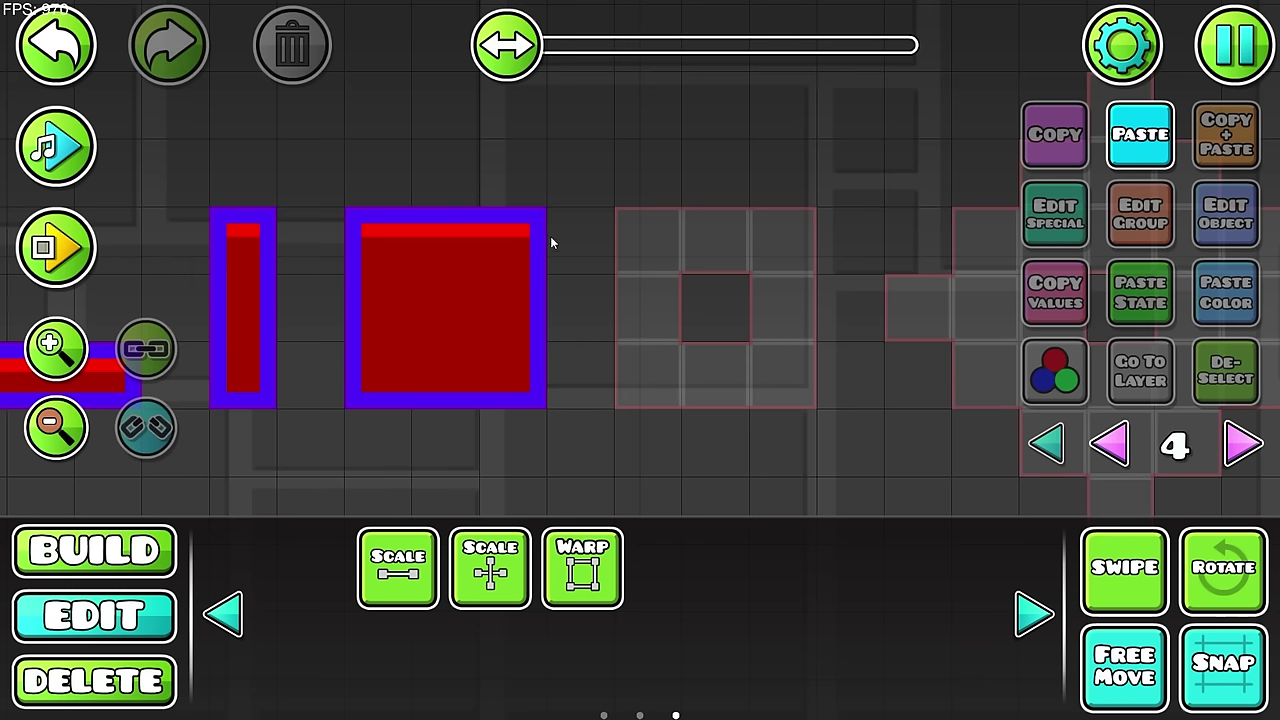
Step: Duplicate the square's eight outer blocks and move them four cells right onto the ring outline, leaving its center empty
{"action": "left_click_drag", "start_coordinate": [598, 223], "coordinate": [394, 467]}
{"action": "key", "text": "ctrl+d"}
{"action": "key", "text": "d"}
{"action": "key", "text": "d"}
{"action": "key", "text": "d"}
{"action": "key", "text": "d"}
{"action": "left_click", "coordinate": [1238, 392]}
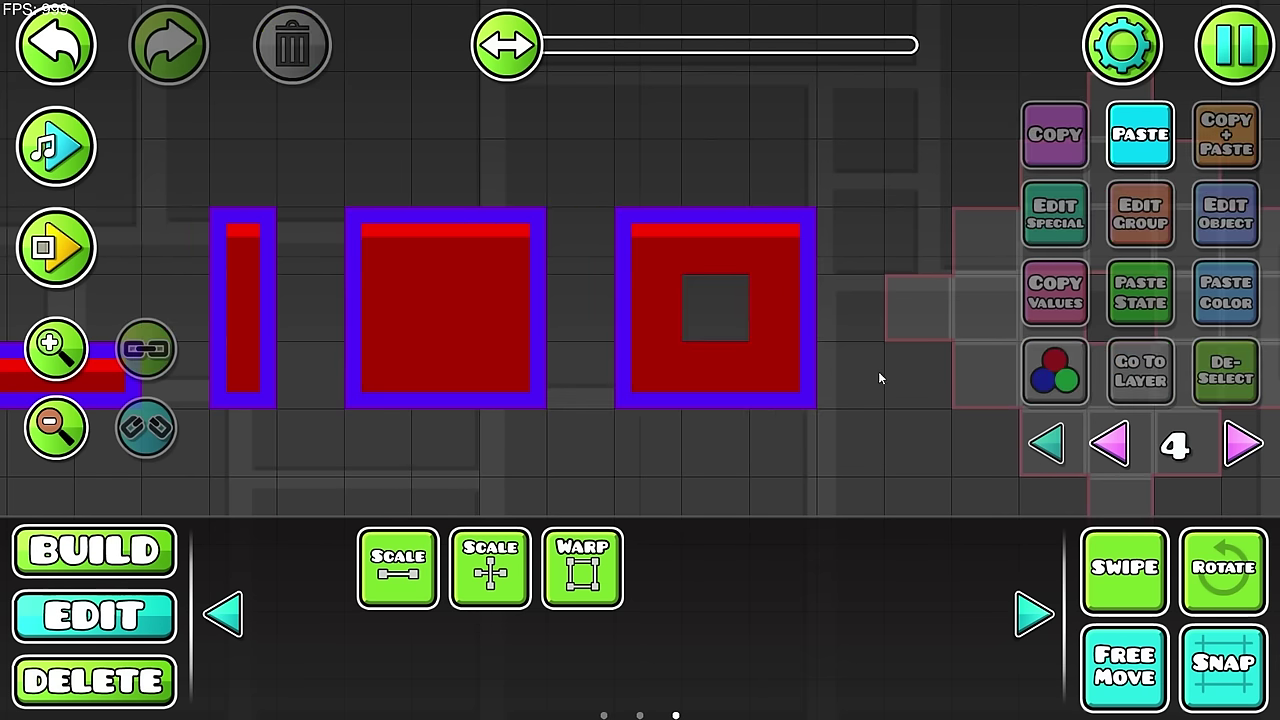
Step: Delete the two side blocks in the middle row of the ring
{"action": "scroll", "coordinate": [768, 387], "scroll_direction": "down", "scroll_amount": 3}
{"action": "left_click_drag", "start_coordinate": [709, 445], "coordinate": [833, 451]}
{"action": "key", "text": "1"}
{"action": "left_click_drag", "start_coordinate": [635, 438], "coordinate": [717, 440]}
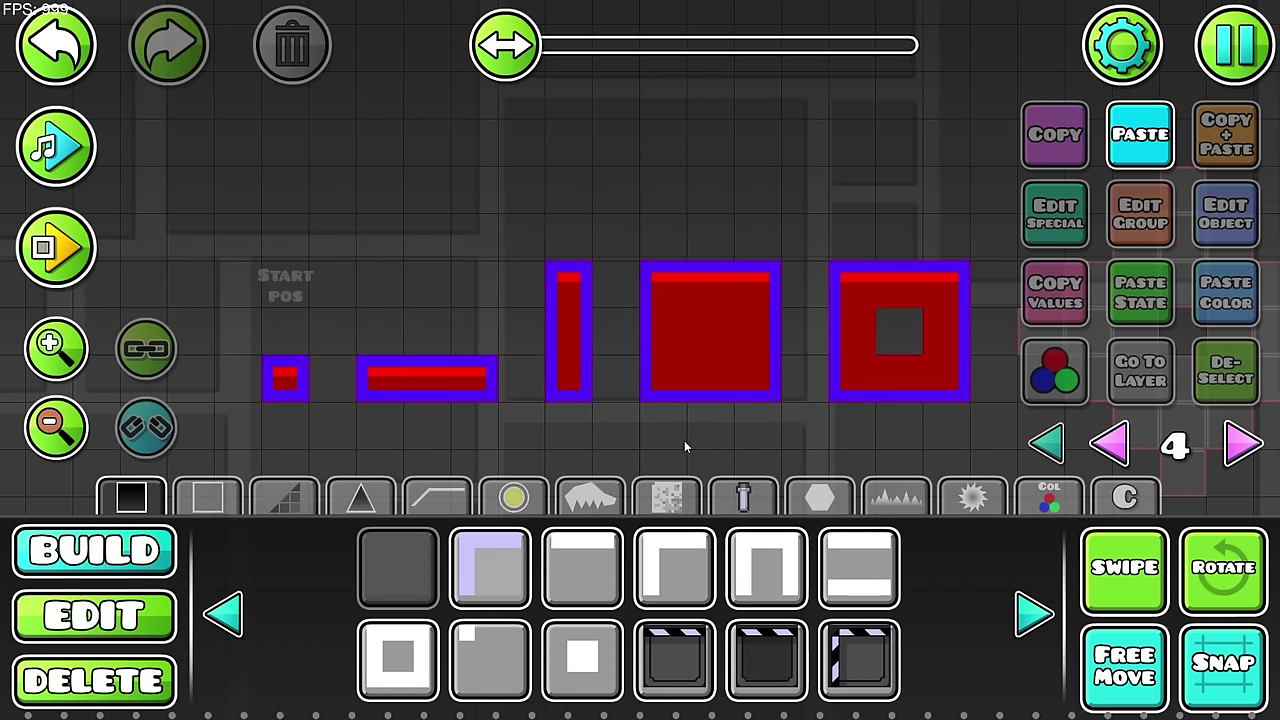
{"action": "scroll", "coordinate": [522, 394], "scroll_direction": "up", "scroll_amount": 1}
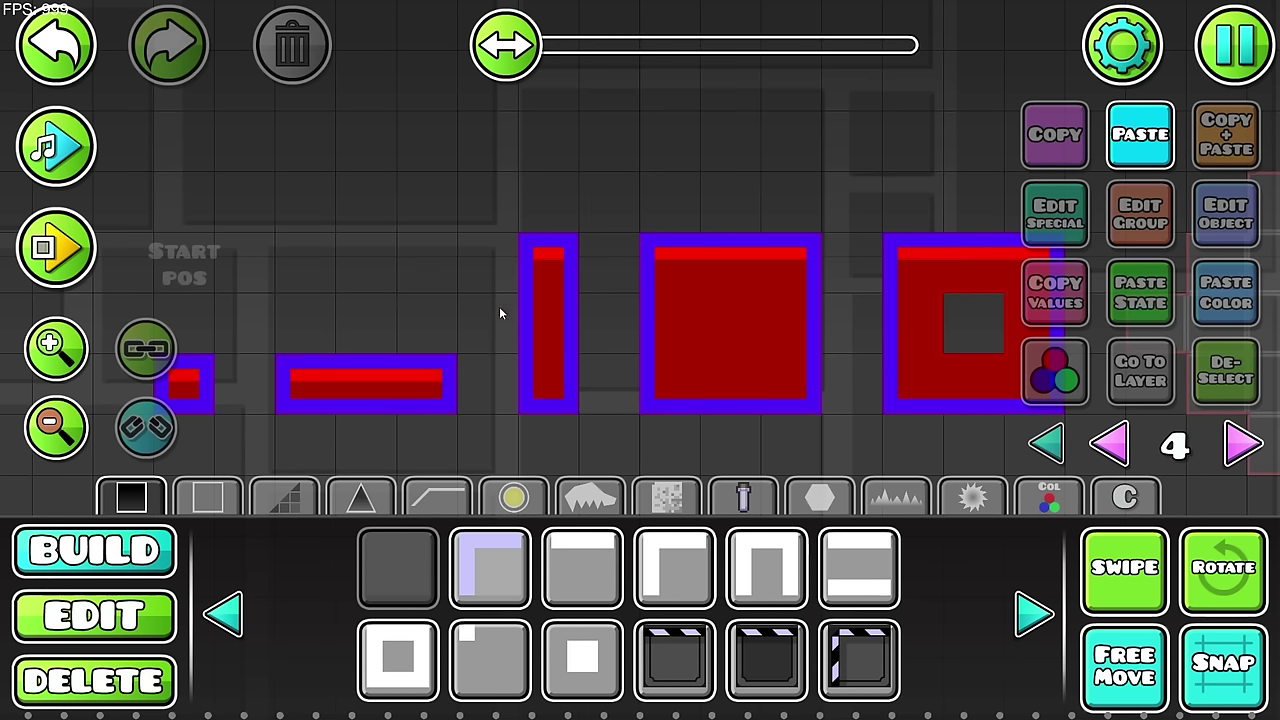
{"action": "scroll", "coordinate": [700, 390], "scroll_direction": "right", "scroll_amount": 5}
{"action": "key", "text": "2"}
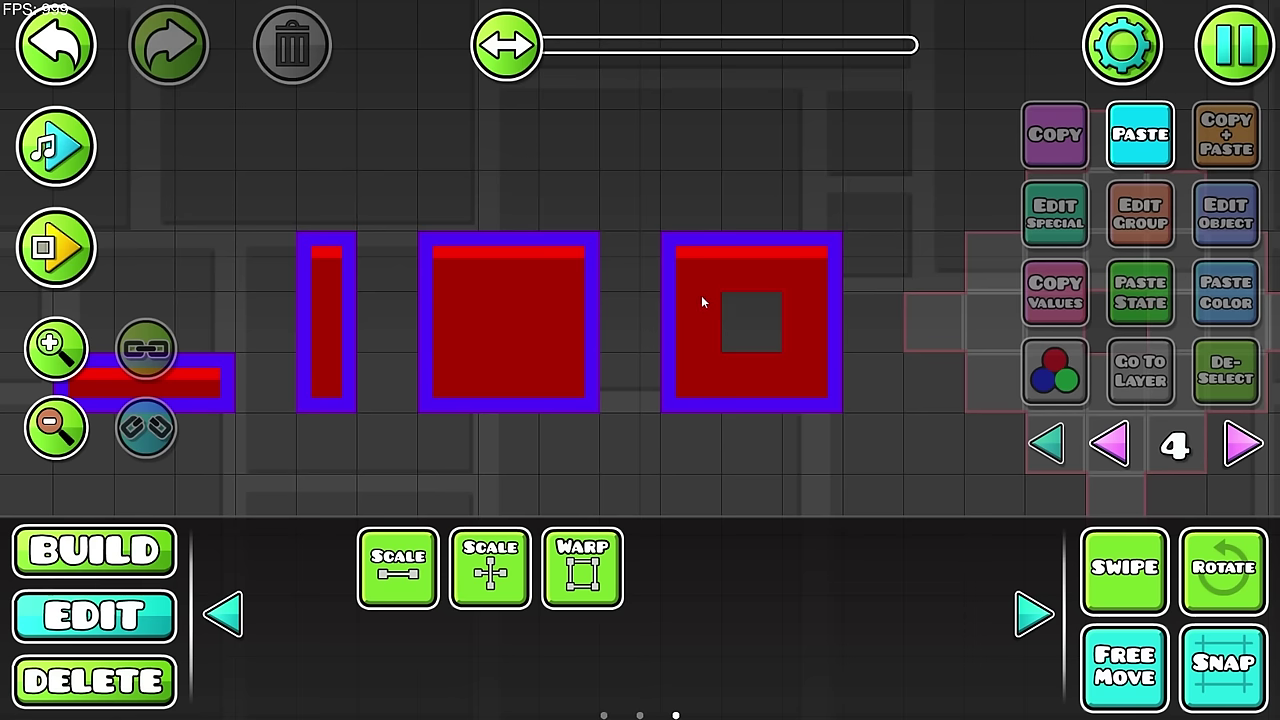
{"action": "left_click_drag", "start_coordinate": [686, 328], "coordinate": [808, 334]}
{"action": "left_click", "coordinate": [299, 62]}
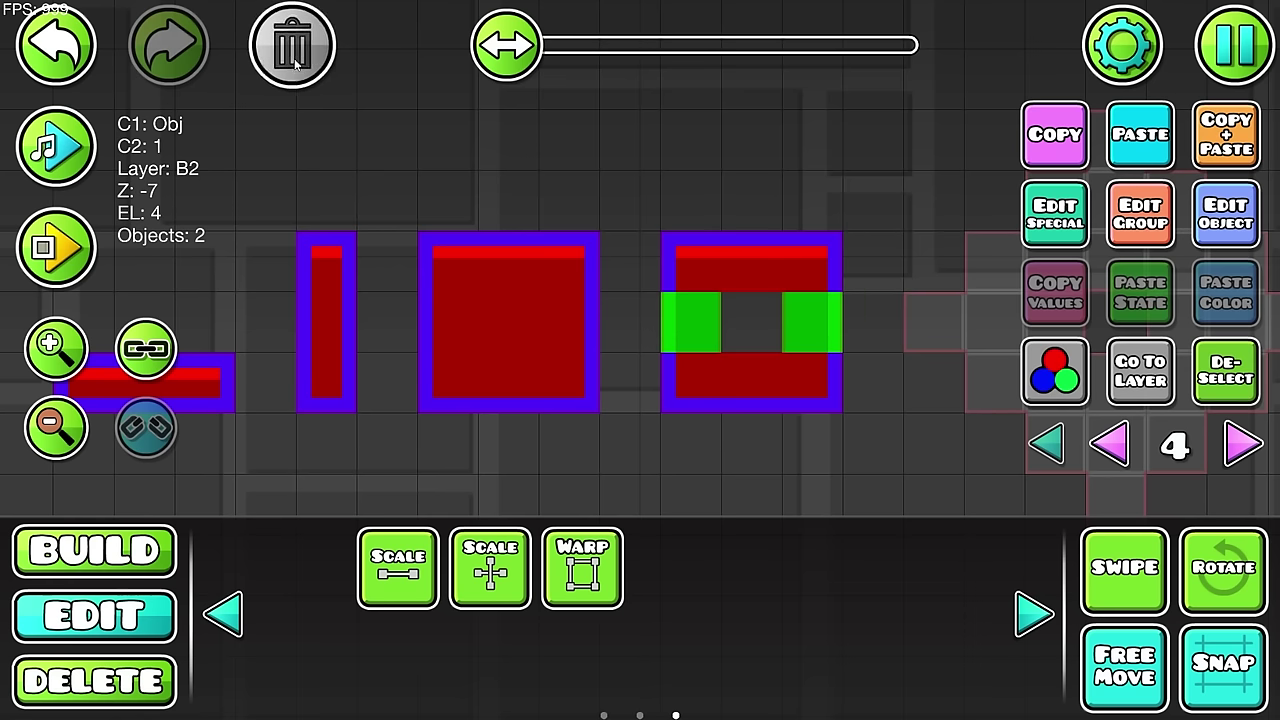
Step: Fill the ring's two empty middle-row side cells with blocks bordered on both vertical sides
{"action": "key", "text": "1"}
{"action": "left_click_drag", "start_coordinate": [725, 399], "coordinate": [587, 433]}
{"action": "left_click", "coordinate": [222, 612]}
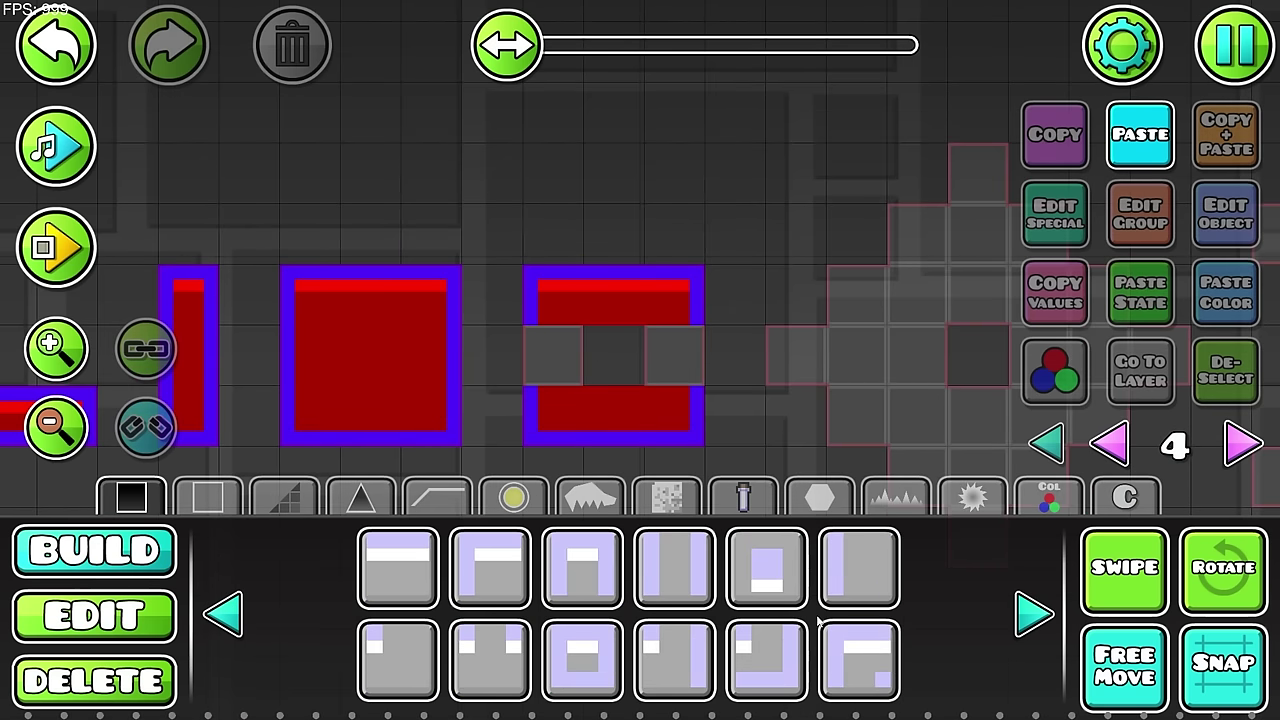
{"action": "left_click", "coordinate": [695, 568]}
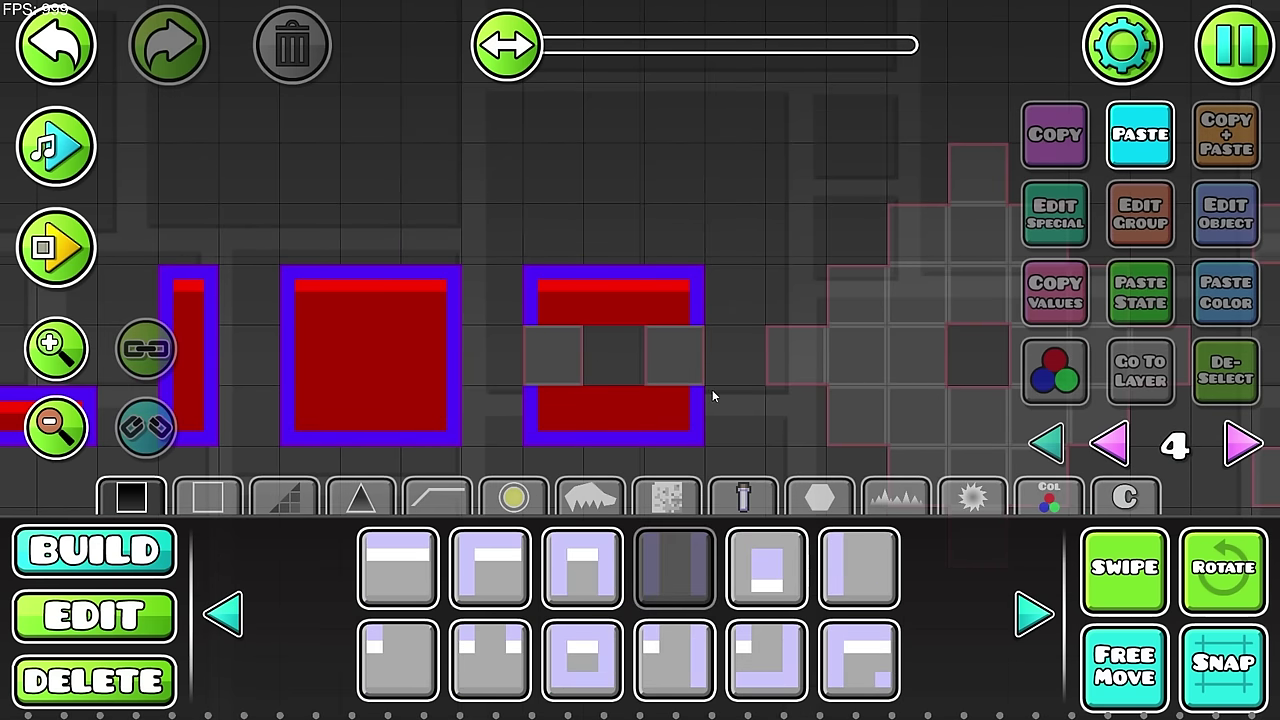
{"action": "left_click", "coordinate": [676, 351]}
{"action": "left_click", "coordinate": [578, 356]}
Step: Move the ring's top-middle block up one cell, off the outline
{"action": "key", "text": "2"}
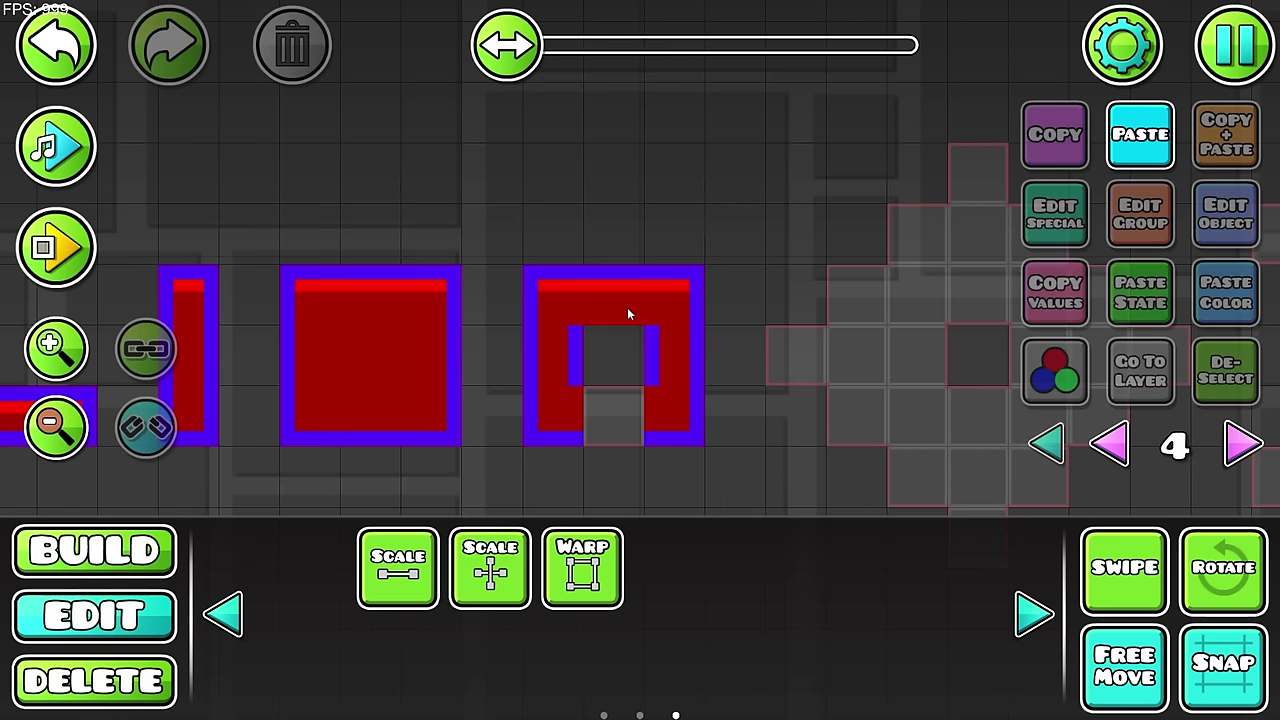
{"action": "left_click", "coordinate": [628, 312]}
{"action": "left_click_drag", "start_coordinate": [763, 348], "coordinate": [805, 426]}
{"action": "key", "text": "w"}
{"action": "left_click", "coordinate": [1222, 376]}
{"action": "key", "text": "1"}
{"action": "left_click_drag", "start_coordinate": [613, 414], "coordinate": [613, 378]}
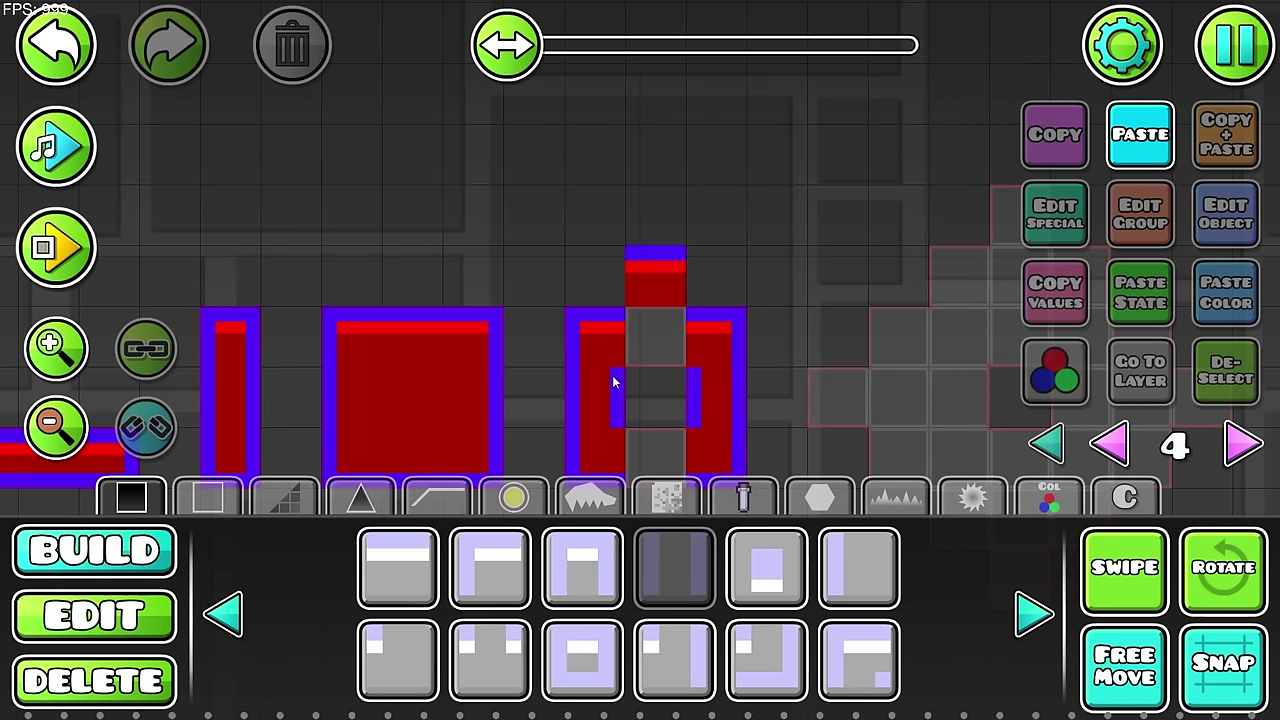
Step: Fill the ring's top-middle cell with a block bordered above and below, and delete the old block above it
{"action": "key", "text": "2"}
{"action": "key", "text": "1"}
{"action": "left_click", "coordinate": [246, 613]}
{"action": "double_click", "coordinate": [1033, 606]}
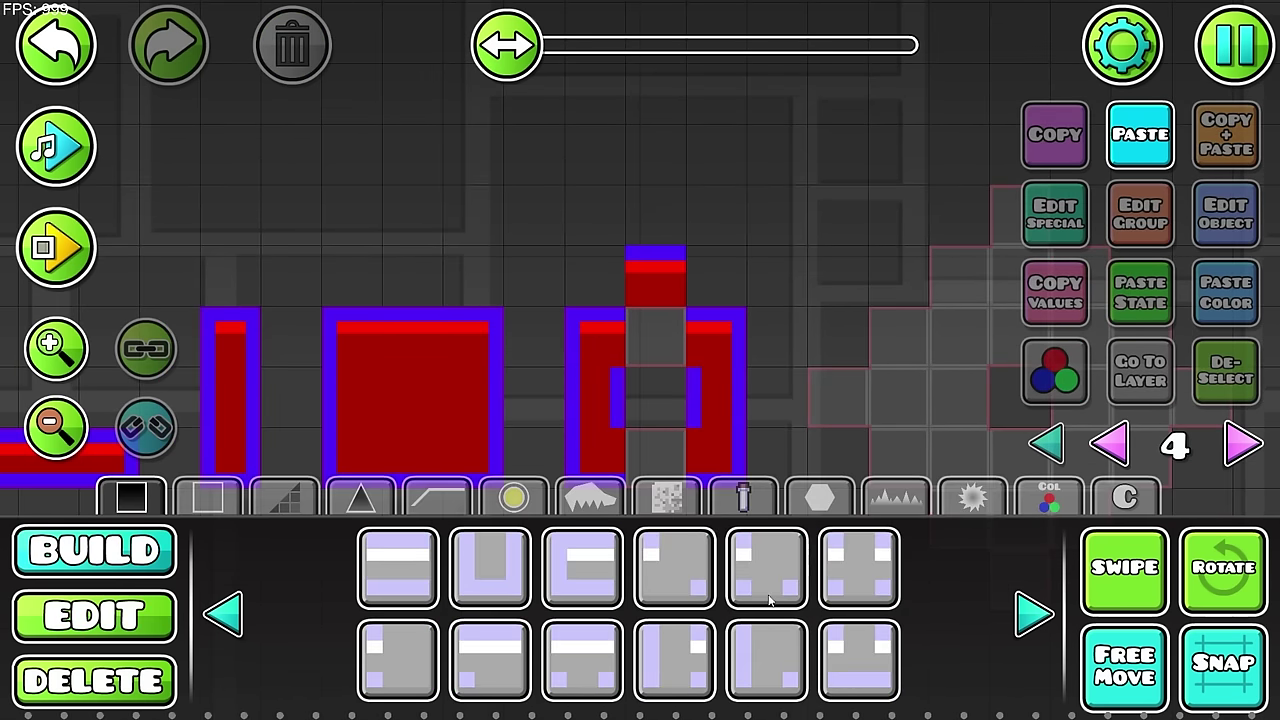
{"action": "left_click", "coordinate": [398, 568]}
{"action": "left_click", "coordinate": [654, 342]}
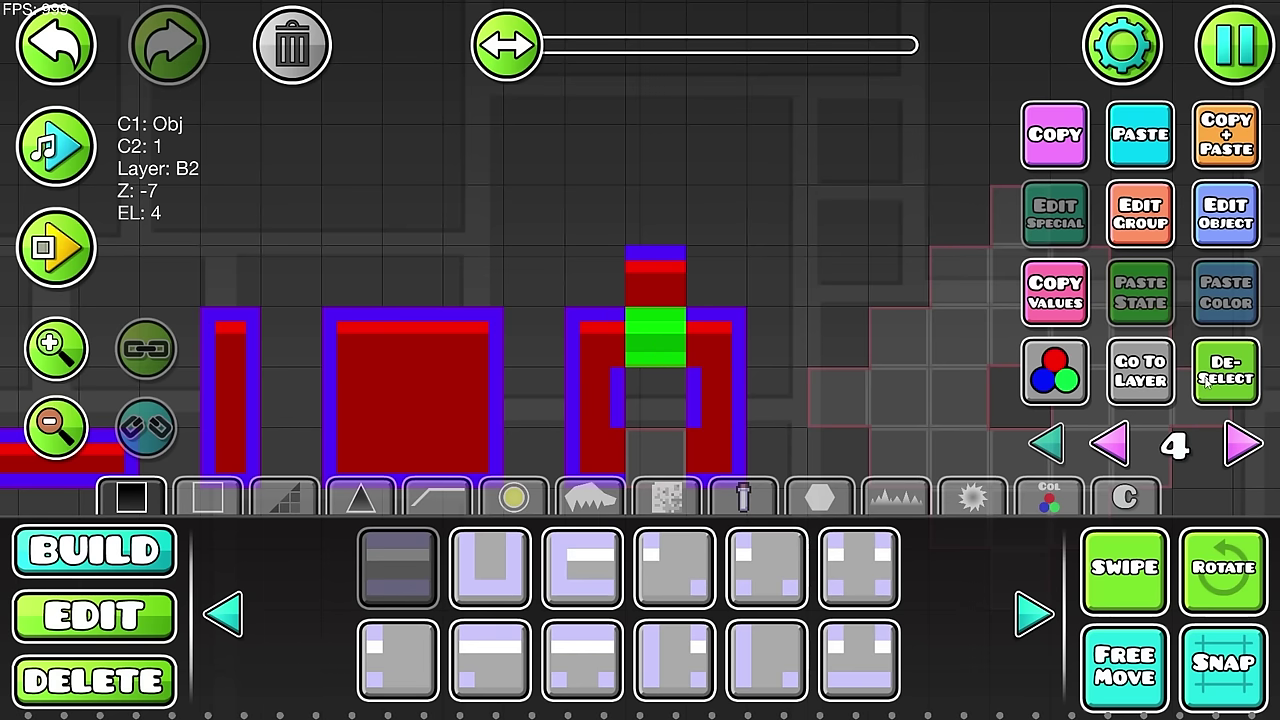
{"action": "key", "text": "2"}
{"action": "left_click", "coordinate": [656, 271]}
{"action": "key", "text": "Delete"}
{"action": "key", "text": "1"}
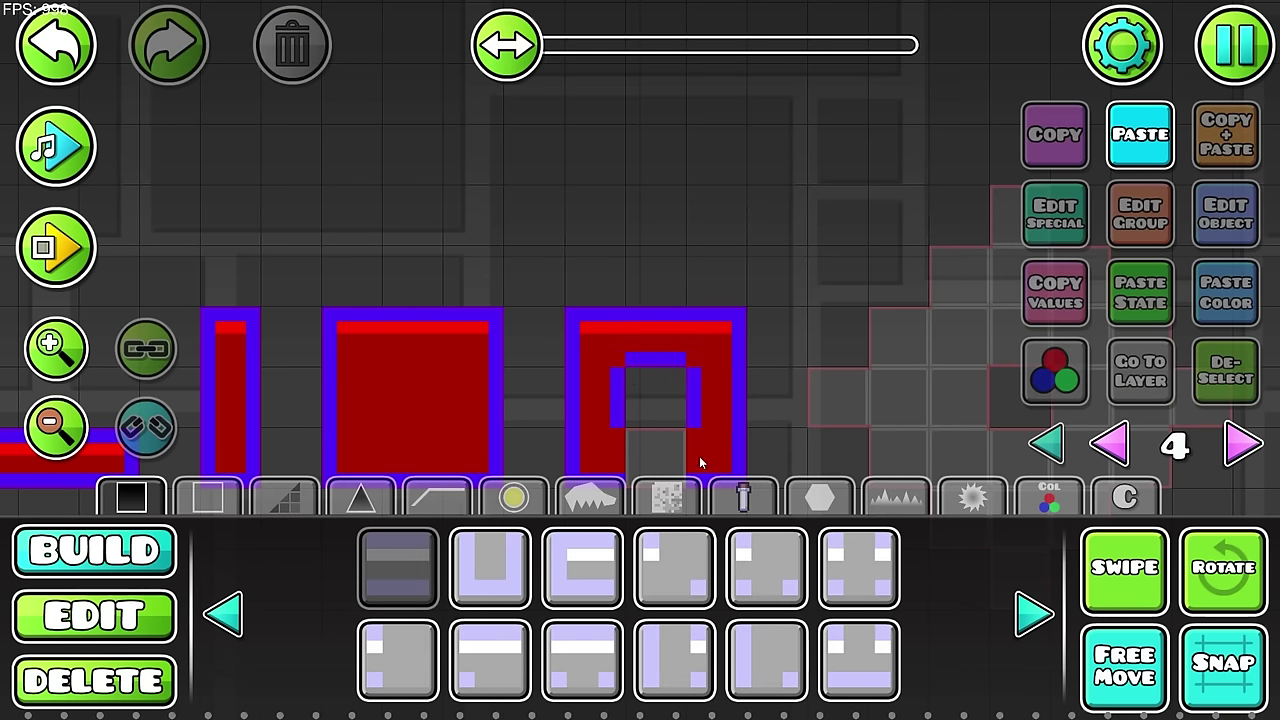
Step: Move the ring's top-left corner block up two cells
{"action": "scroll", "coordinate": [695, 450], "scroll_direction": "up", "scroll_amount": 3}
{"action": "key", "text": "2"}
{"action": "left_click", "coordinate": [592, 335]}
{"action": "key", "text": "w"}
{"action": "key", "text": "w"}
{"action": "left_click", "coordinate": [1225, 371]}
{"action": "left_click_drag", "start_coordinate": [750, 276], "coordinate": [758, 349]}
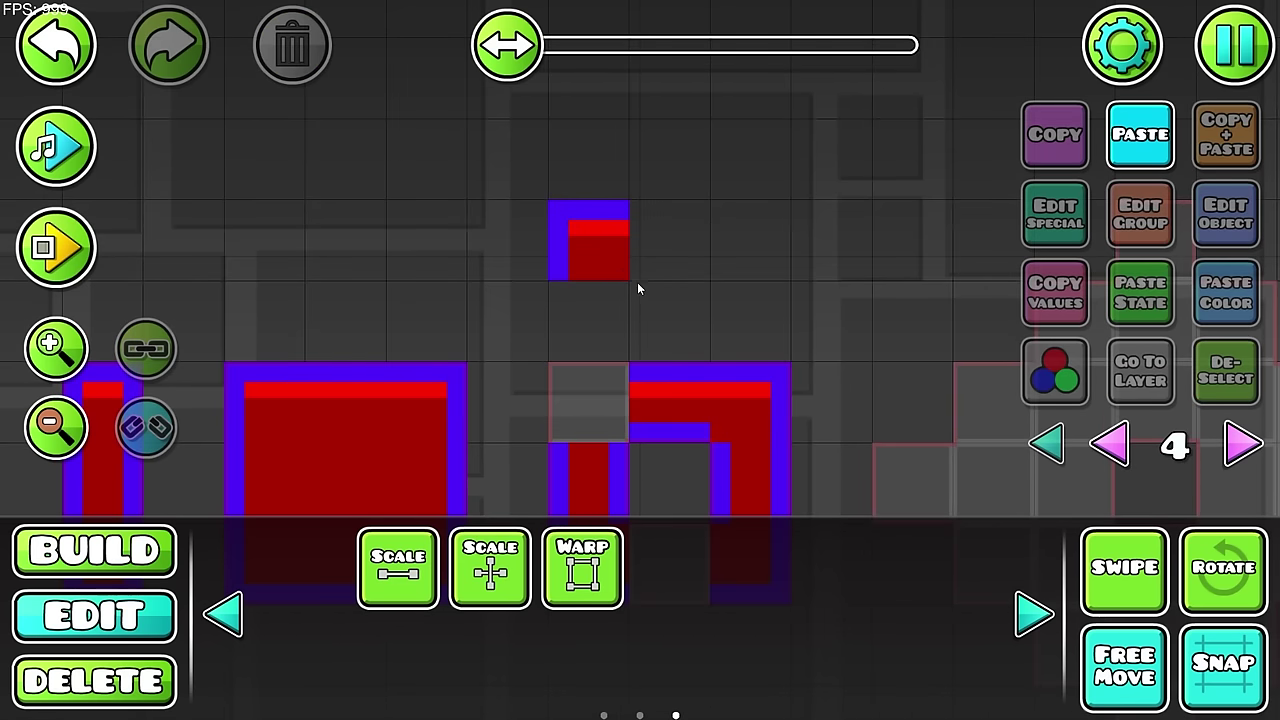
Step: Place a corner block with an inner-corner notch in the cell above the ring's empty top-left corner
{"action": "key", "text": "1"}
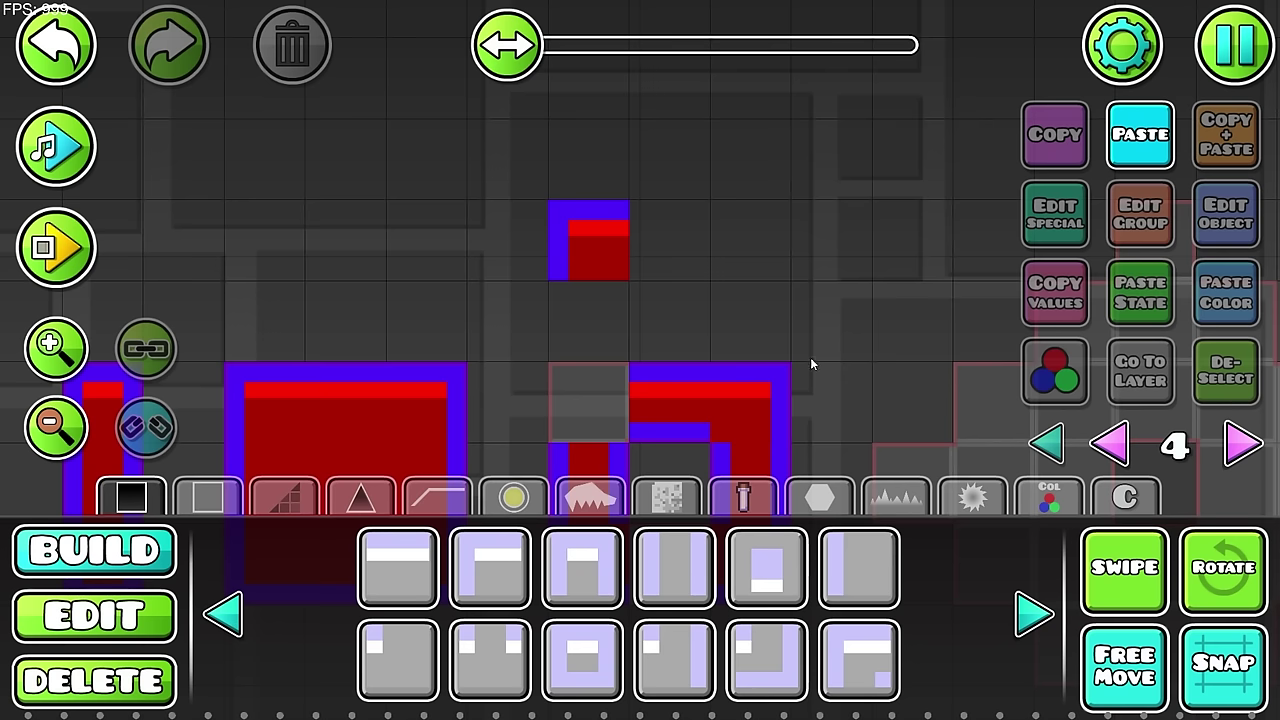
{"action": "left_click", "coordinate": [852, 658]}
{"action": "left_click", "coordinate": [606, 318]}
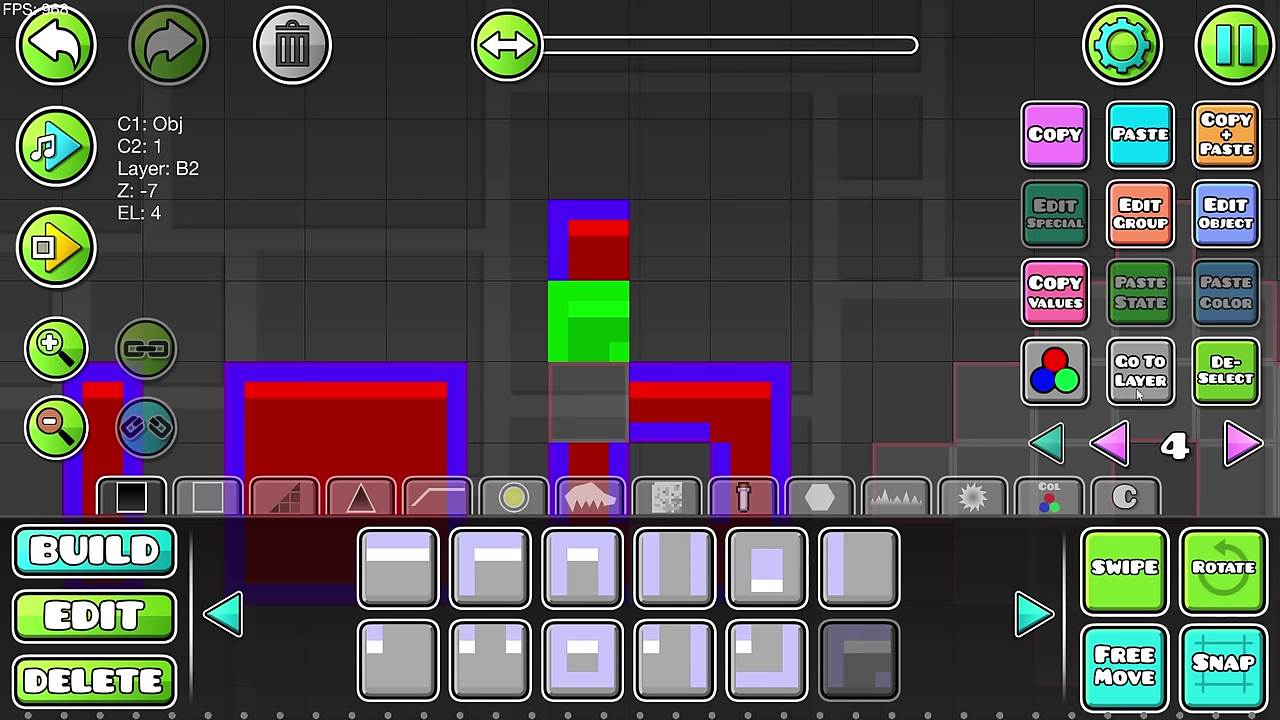
{"action": "left_click", "coordinate": [1165, 372]}
{"action": "left_click", "coordinate": [1215, 372]}
Step: Delete the old corner block and move the new notched one down one cell into the ring's top-left corner
{"action": "key", "text": "2"}
{"action": "left_click", "coordinate": [590, 245]}
{"action": "key", "text": "Delete"}
{"action": "left_click", "coordinate": [571, 319]}
{"action": "key", "text": "s"}
Step: Replace the ring's top-right corner block with a horizontally mirrored copy of its top-left corner block
{"action": "left_click", "coordinate": [722, 392]}
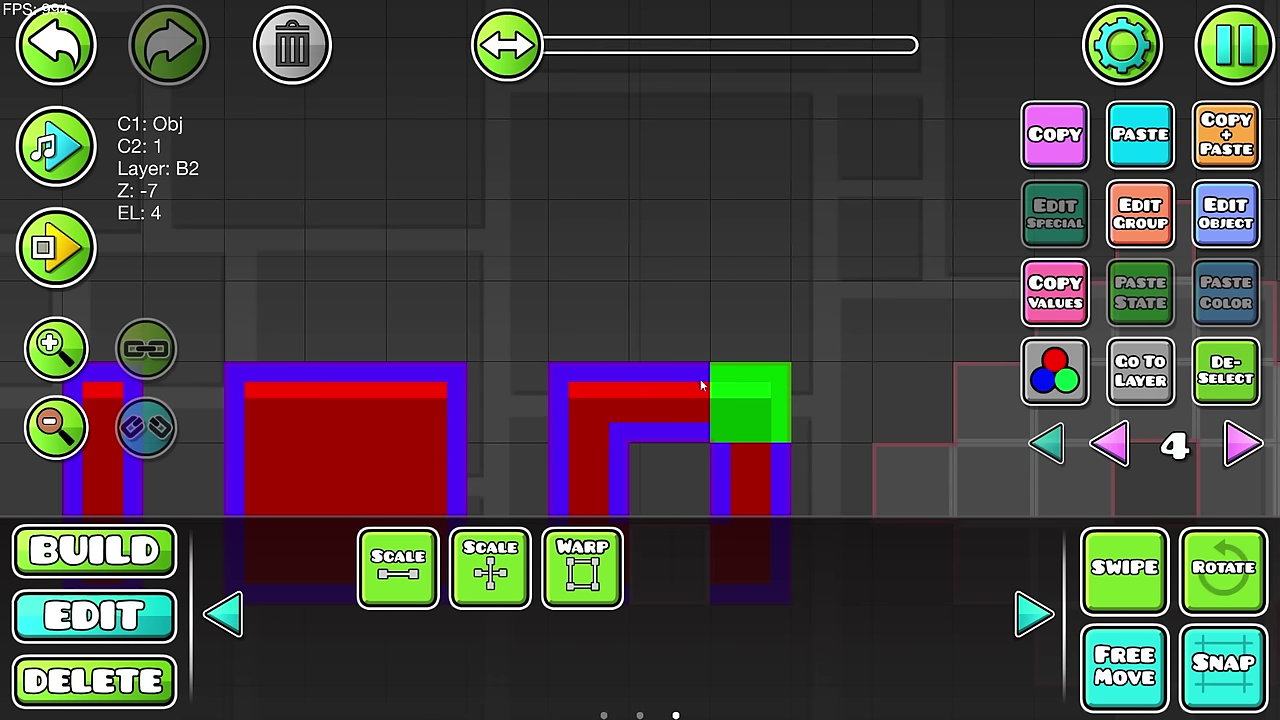
{"action": "left_click", "coordinate": [290, 70]}
{"action": "left_click", "coordinate": [588, 392]}
{"action": "key", "text": "ctrl+d"}
{"action": "key", "text": "alt+q"}
{"action": "key", "text": "d"}
{"action": "key", "text": "d"}
{"action": "left_click", "coordinate": [1221, 358]}
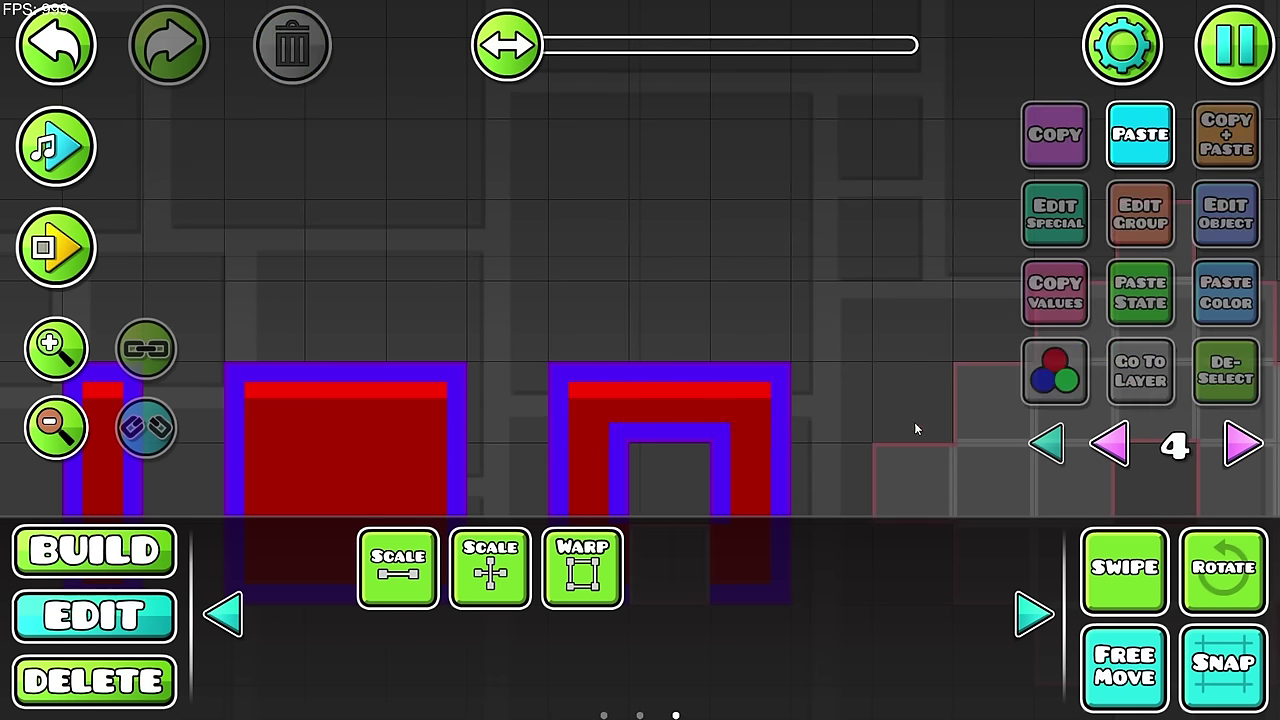
Step: Fill the ring's bottom-middle cell with a rotated copy of its right-middle block
{"action": "left_click_drag", "start_coordinate": [912, 424], "coordinate": [896, 259]}
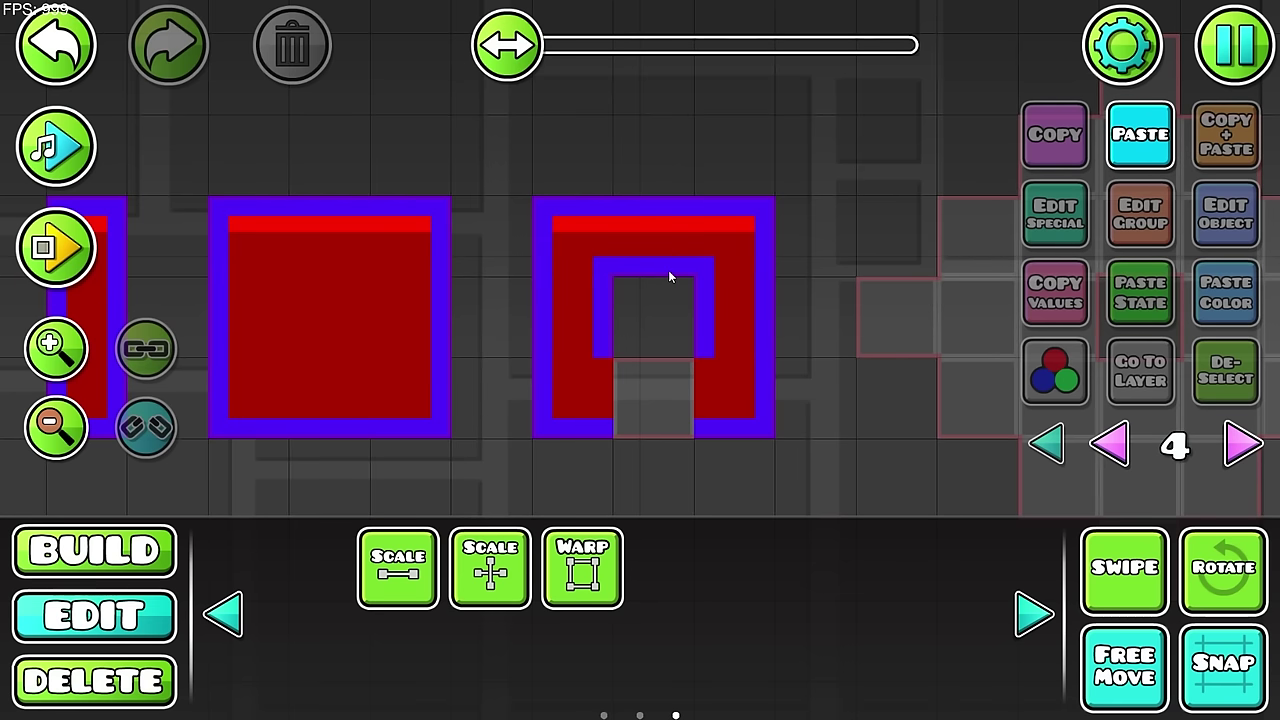
{"action": "left_click", "coordinate": [745, 328]}
{"action": "key", "text": "ctrl+d"}
{"action": "key", "text": "e"}
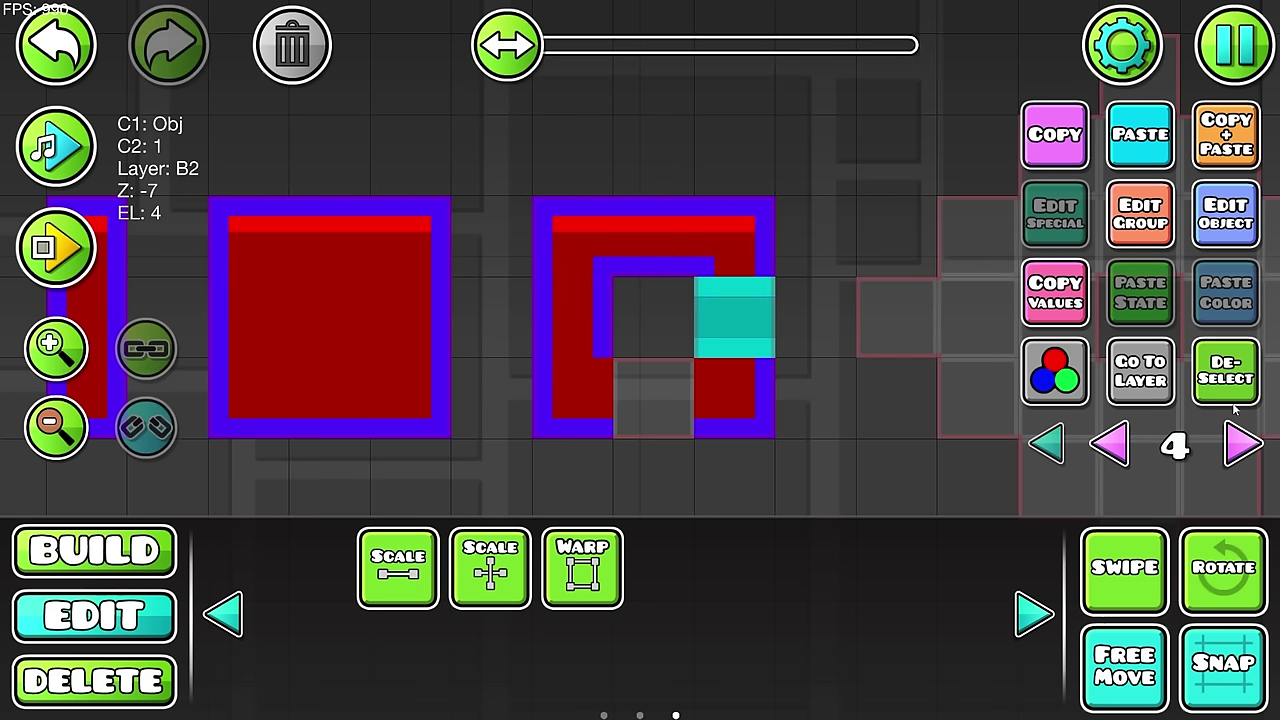
{"action": "key", "text": "s"}
{"action": "key", "text": "a"}
{"action": "left_click", "coordinate": [1219, 397]}
Step: Delete the ring's two bottom corner blocks
{"action": "left_click_drag", "start_coordinate": [724, 375], "coordinate": [705, 408]}
{"action": "scroll", "coordinate": [703, 406], "scroll_direction": "down", "scroll_amount": 1}
{"action": "left_click", "coordinate": [681, 404]}
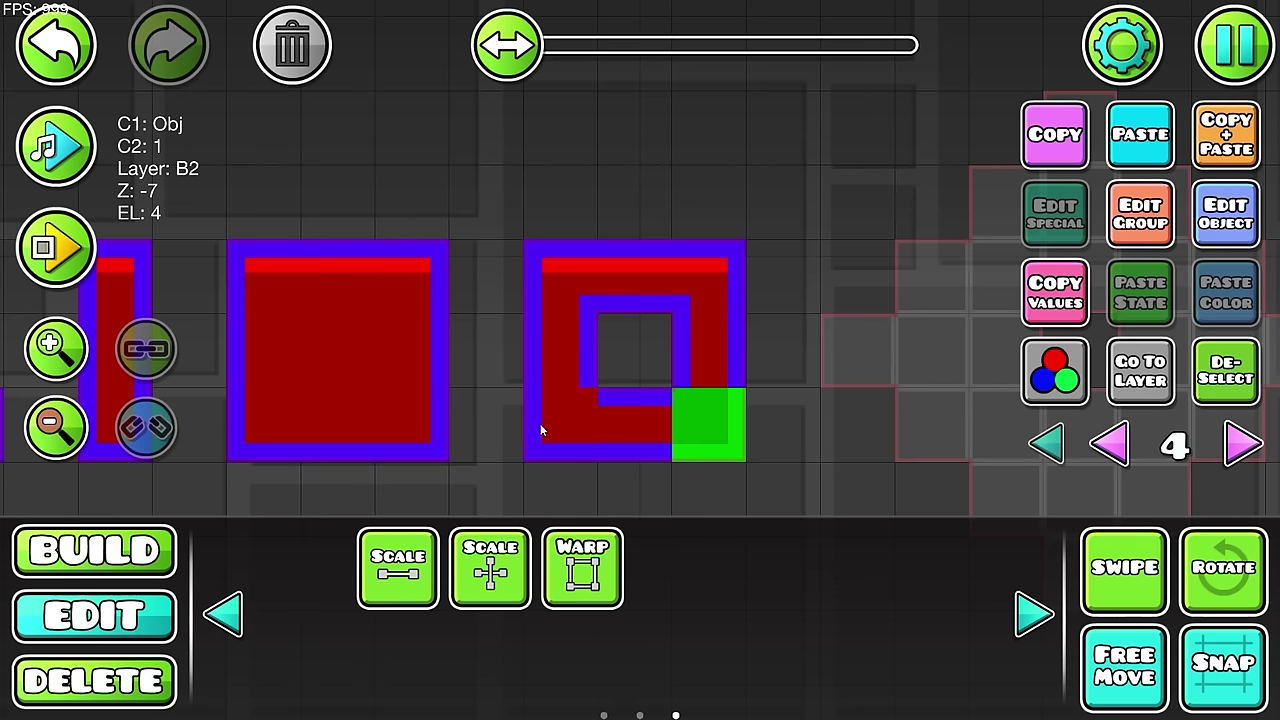
{"action": "left_click", "coordinate": [543, 424], "text": "shift"}
{"action": "left_click", "coordinate": [310, 54]}
Step: Fill the ring's two bottom corners with bordered blocks that complete the outline around the hole
{"action": "key", "text": "1"}
{"action": "left_click", "coordinate": [1034, 613]}
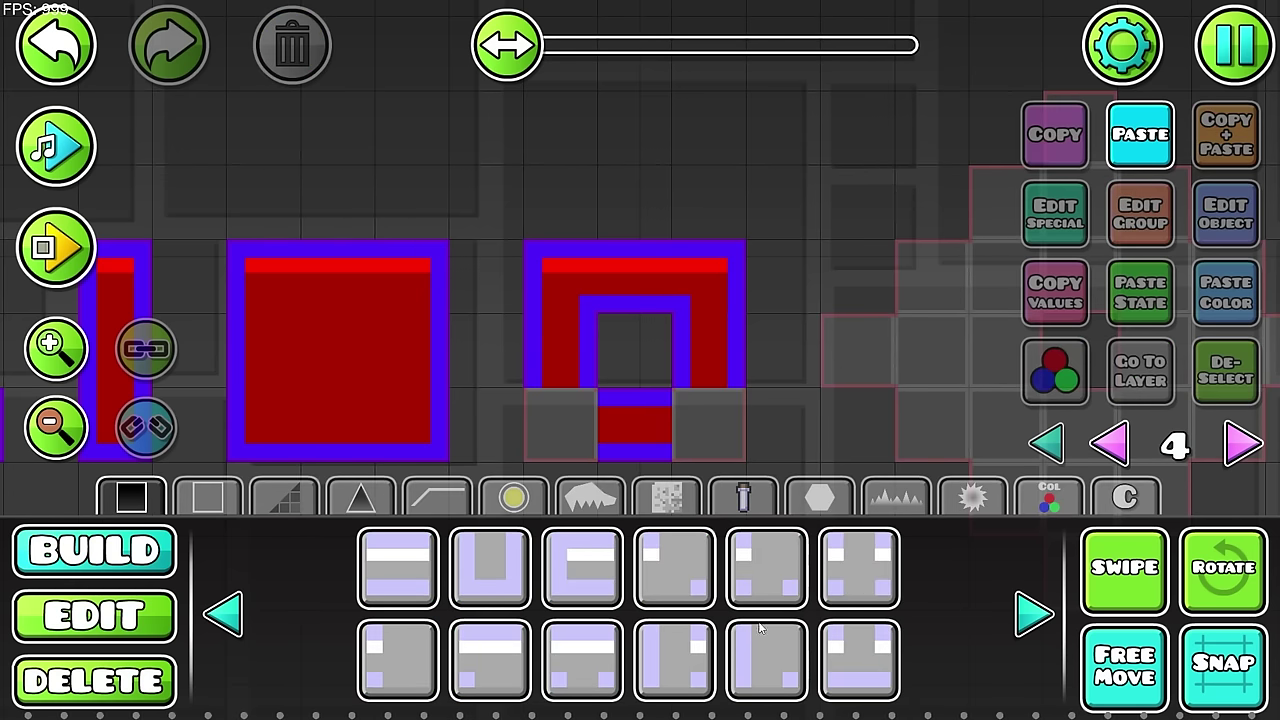
{"action": "left_click", "coordinate": [1034, 613]}
{"action": "left_click", "coordinate": [490, 660]}
{"action": "left_click", "coordinate": [561, 425]}
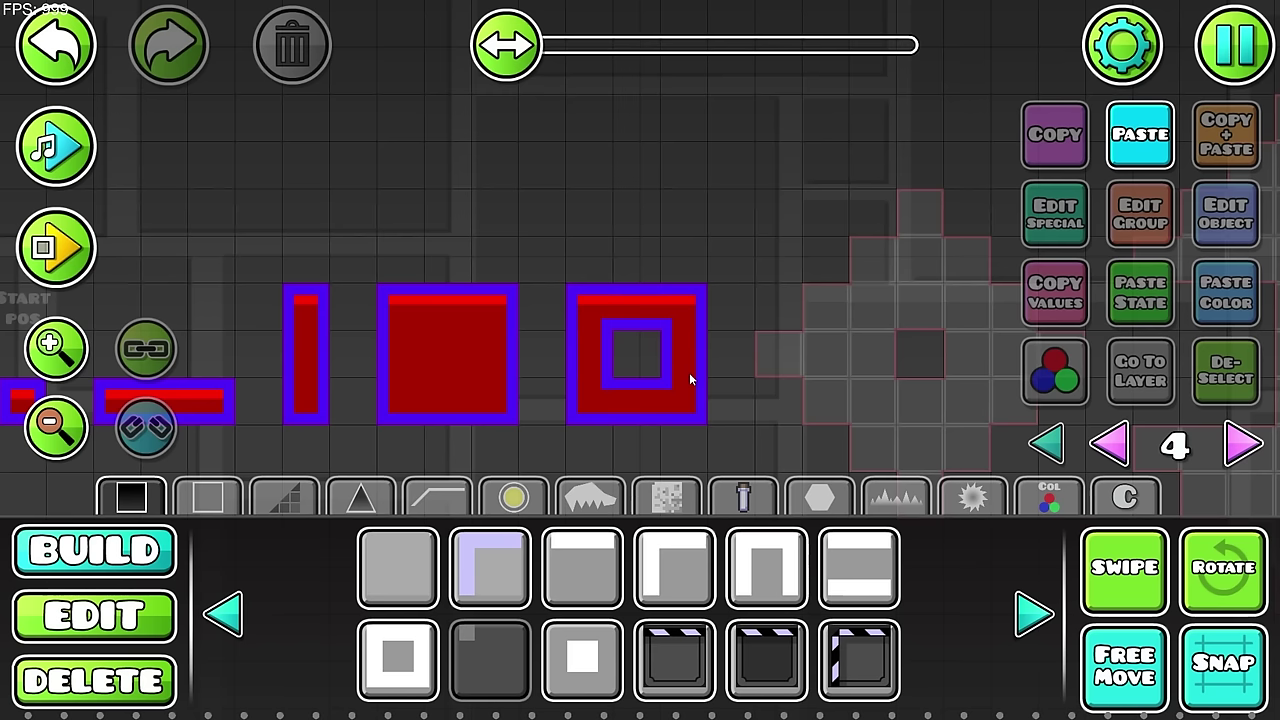
Step: Place an arrow shape, rotate it to point down and position it above the first cell of the horizontal bar
{"action": "left_click_drag", "start_coordinate": [865, 390], "coordinate": [947, 354]}
{"action": "key", "text": "2"}
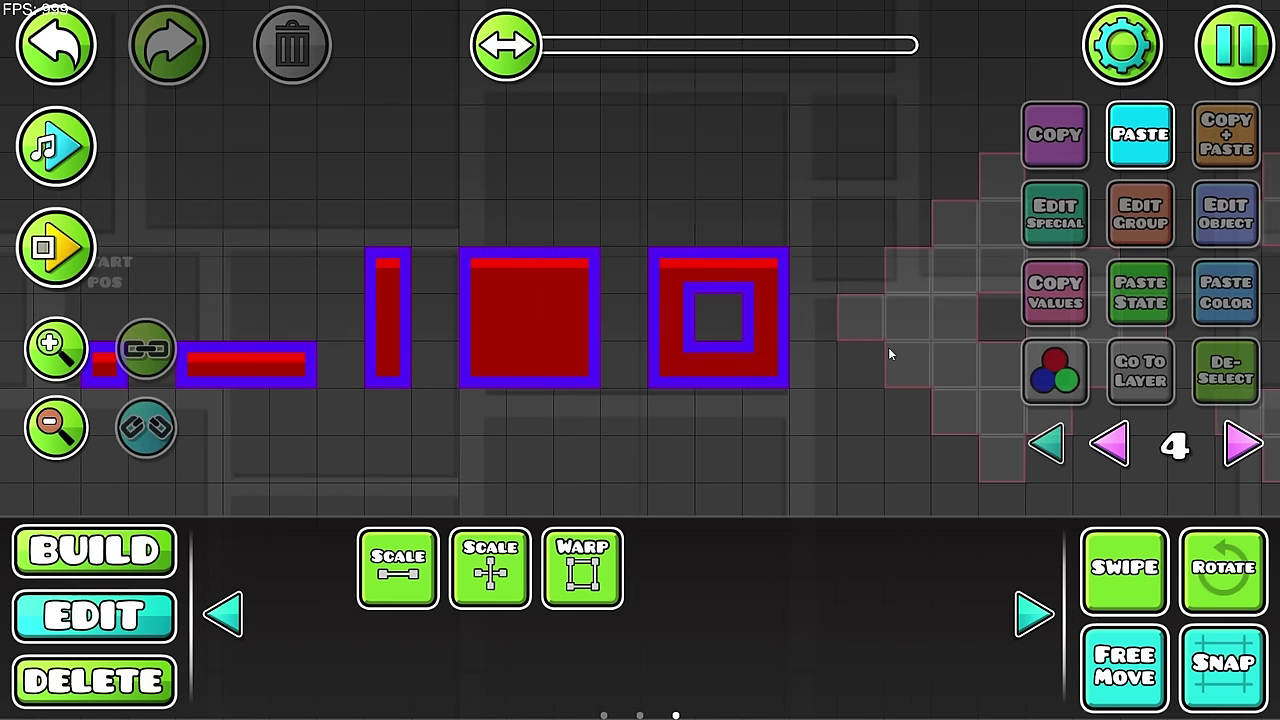
{"action": "left_click_drag", "start_coordinate": [672, 445], "coordinate": [777, 488]}
{"action": "scroll", "coordinate": [777, 488], "scroll_direction": "up", "scroll_amount": 2}
{"action": "key", "text": "1"}
{"action": "left_click_drag", "start_coordinate": [548, 145], "coordinate": [811, 198]}
{"action": "left_click", "coordinate": [818, 497]}
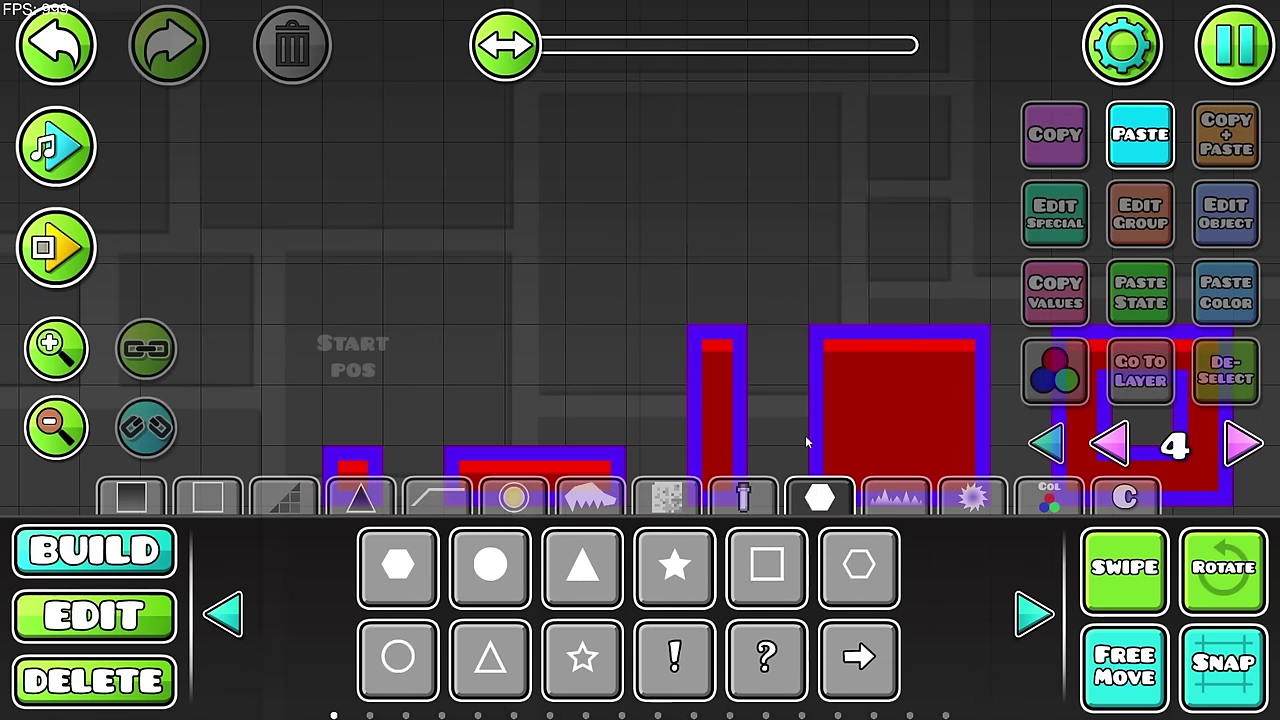
{"action": "left_click_drag", "start_coordinate": [801, 383], "coordinate": [810, 343]}
{"action": "left_click", "coordinate": [437, 370]}
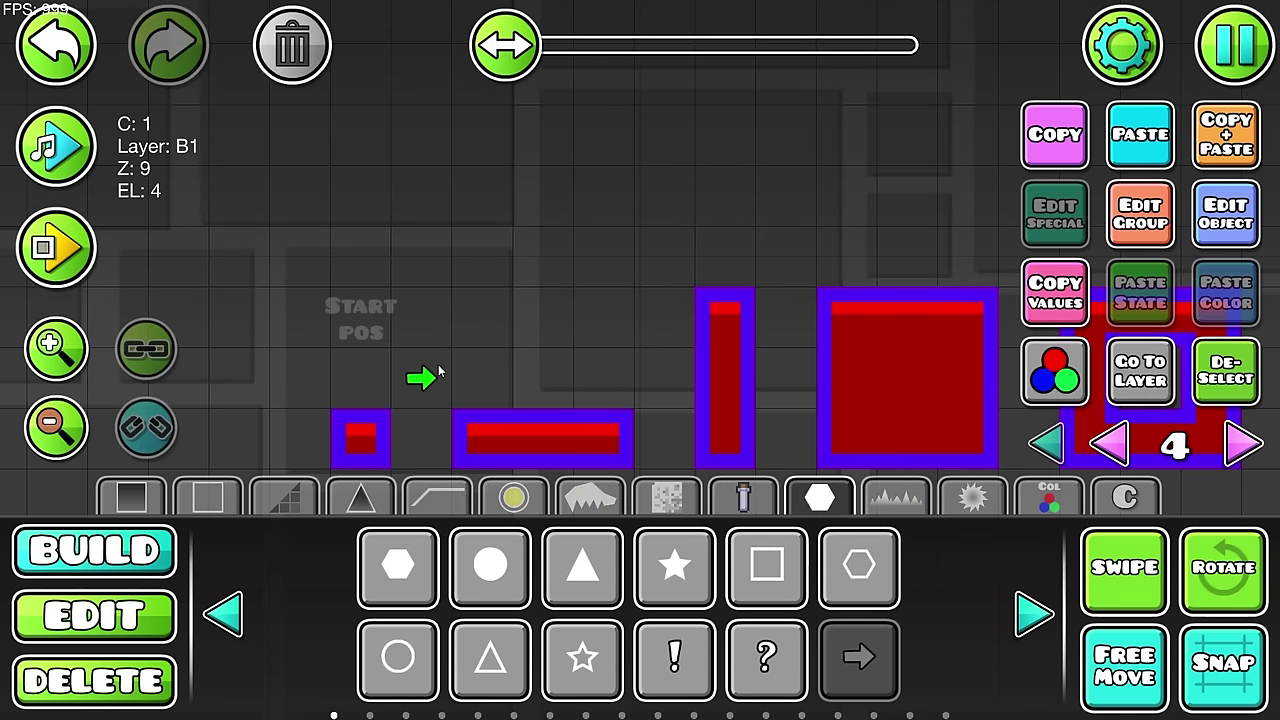
{"action": "key", "text": "e"}
{"action": "key", "text": "d"}
Step: Add downward arrows above the single block, the bar's other two cells, the vertical column and the square's three columns
{"action": "left_click", "coordinate": [380, 384]}
{"action": "left_click", "coordinate": [540, 380]}
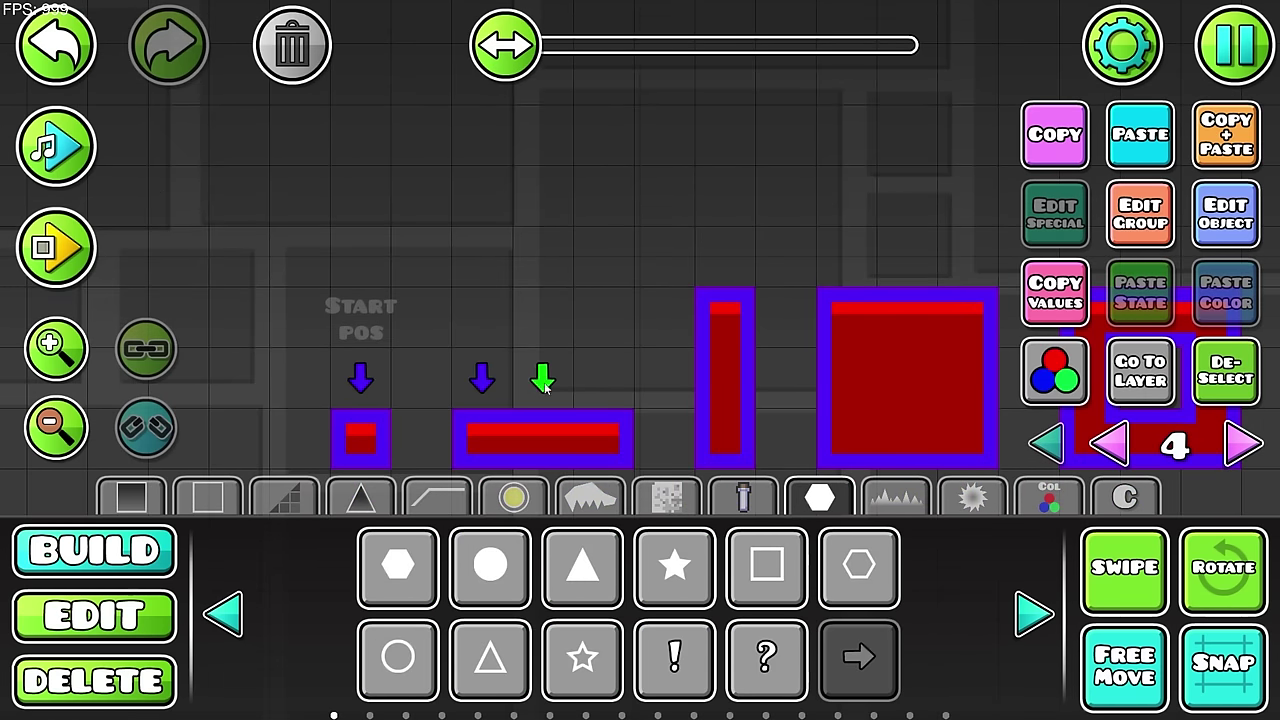
{"action": "left_click", "coordinate": [603, 380]}
{"action": "left_click", "coordinate": [712, 268]}
{"action": "left_click", "coordinate": [845, 260]}
{"action": "left_click", "coordinate": [907, 262]}
{"action": "left_click", "coordinate": [970, 265]}
Step: Select all eight arrows and nudge them down in small steps onto the top edges of the shapes
{"action": "key", "text": "2"}
{"action": "left_click_drag", "start_coordinate": [983, 270], "coordinate": [705, 250]}
{"action": "left_click_drag", "start_coordinate": [621, 388], "coordinate": [345, 368]}
{"action": "key", "text": "shift+s"}
{"action": "key", "text": "shift+s"}
{"action": "key", "text": "shift+s"}
{"action": "key", "text": "shift+s"}
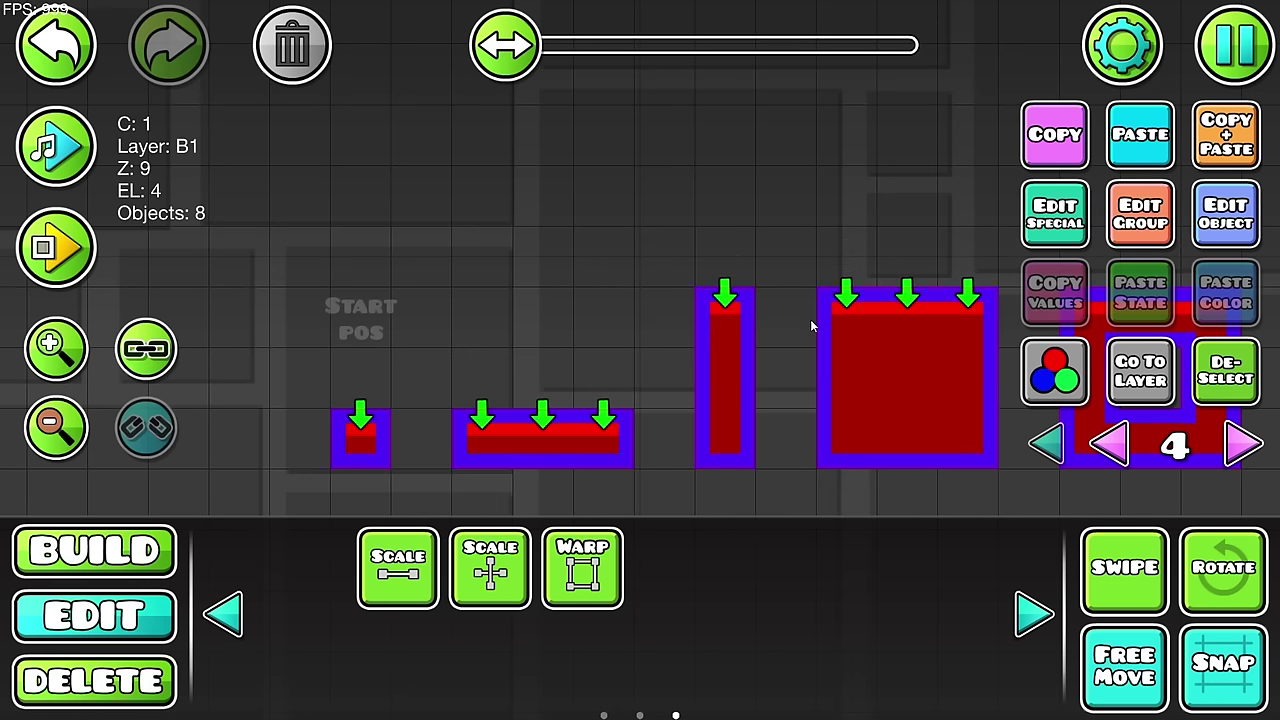
{"action": "key", "text": "shift+s"}
{"action": "key", "text": "shift+s"}
{"action": "key", "text": "shift+s"}
{"action": "key", "text": "shift+s"}
{"action": "key", "text": "shift+s"}
Step: Turn off free move and move the eight selected arrows up one cell
{"action": "key", "text": "f"}
{"action": "left_click_drag", "start_coordinate": [873, 263], "coordinate": [810, 257]}
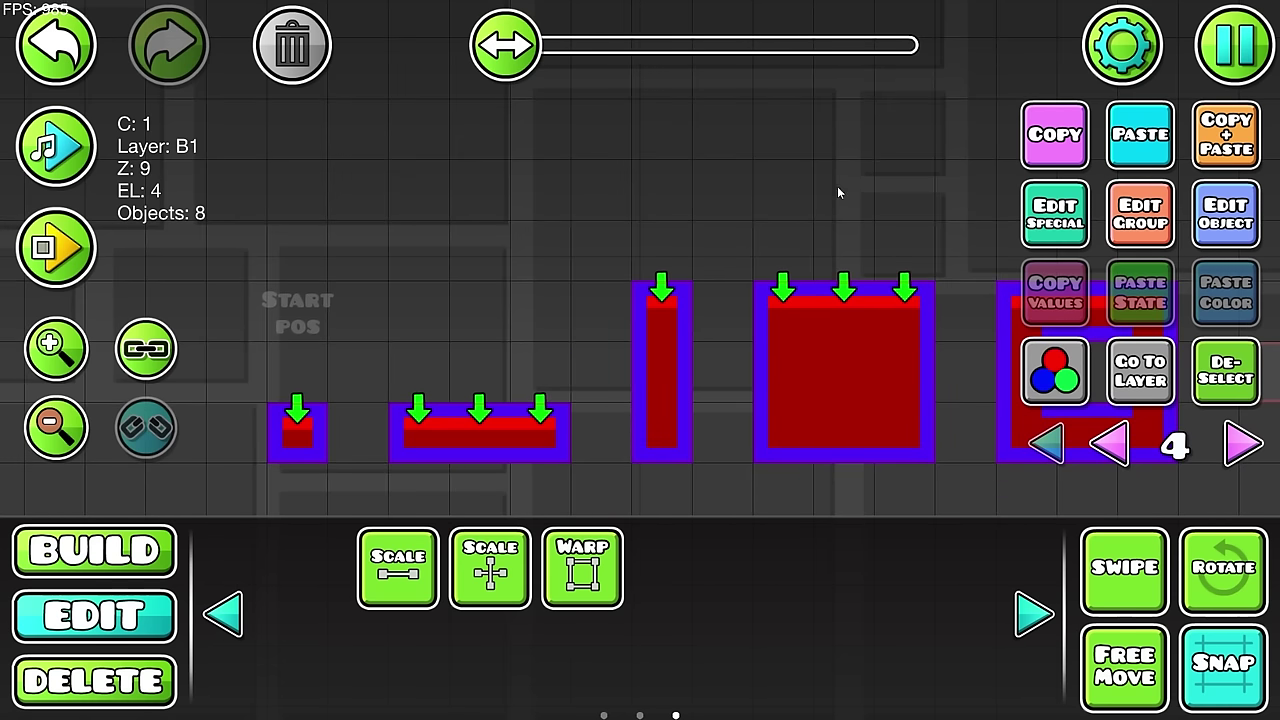
{"action": "left_click_drag", "start_coordinate": [995, 277], "coordinate": [880, 277]}
{"action": "key", "text": "w"}
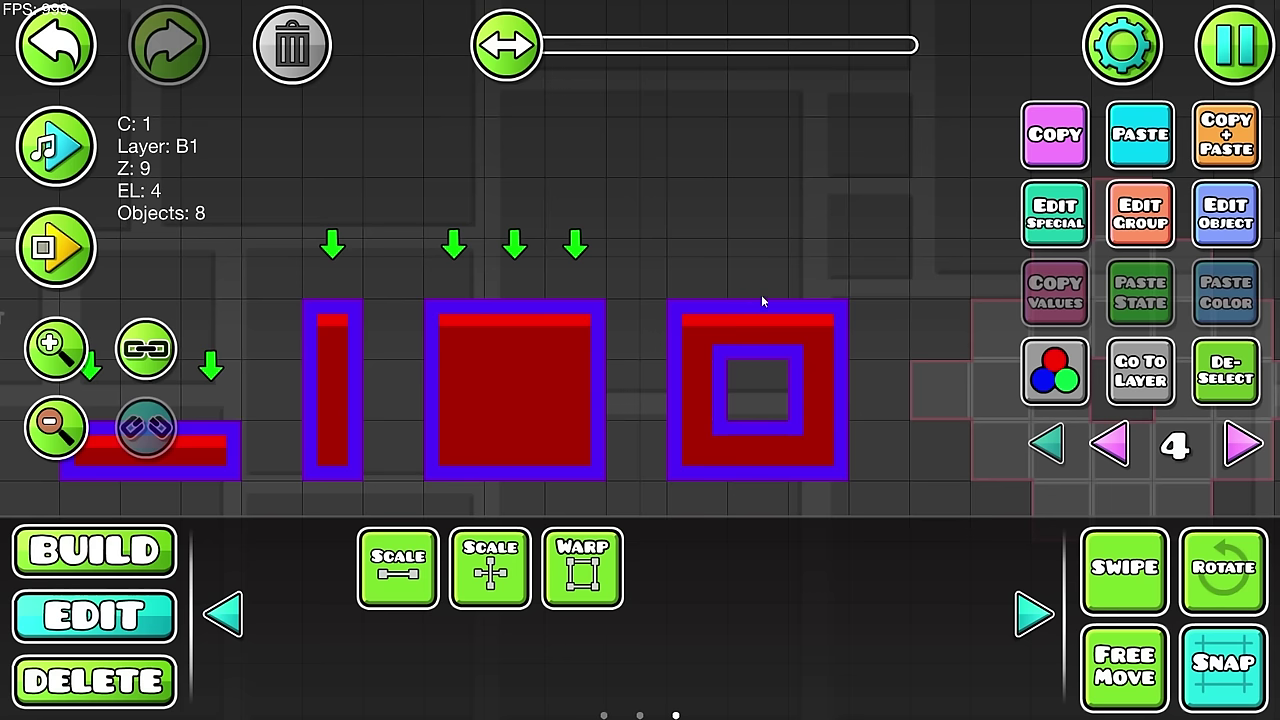
Step: Place downward arrows above the ring's three columns and one inside its hole
{"action": "left_click_drag", "start_coordinate": [761, 294], "coordinate": [721, 293]}
{"action": "key", "text": "1"}
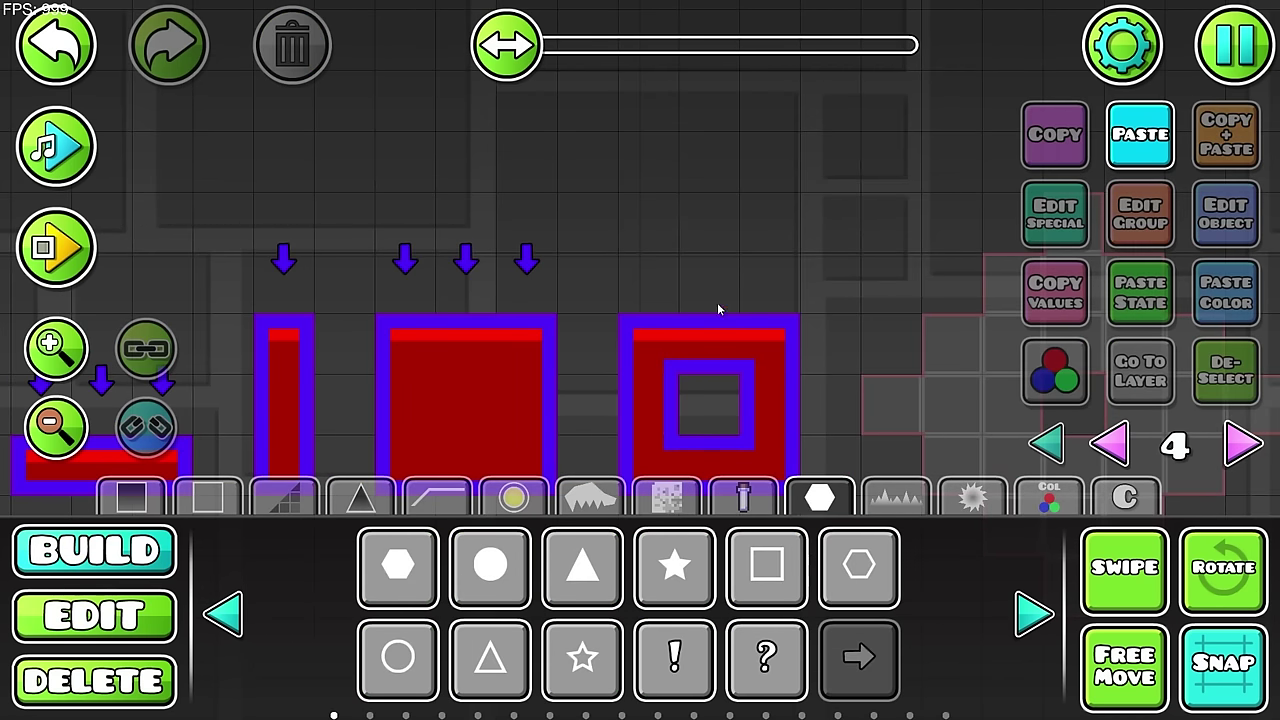
{"action": "left_click", "coordinate": [648, 283]}
{"action": "left_click", "coordinate": [709, 283]}
{"action": "left_click", "coordinate": [769, 283]}
{"action": "left_click", "coordinate": [709, 405]}
{"action": "key", "text": "2"}
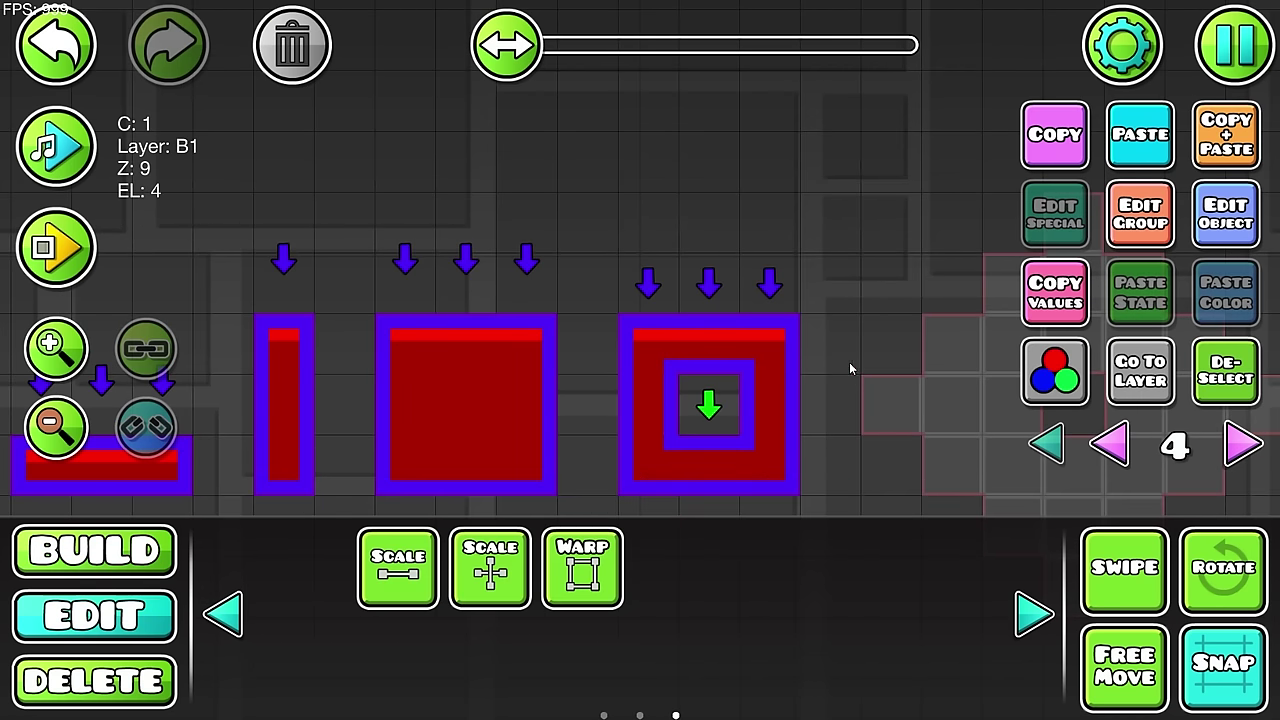
Step: Select the ring's four arrows and nudge them down in small steps onto the borders beneath them
{"action": "left_click_drag", "start_coordinate": [795, 285], "coordinate": [637, 281]}
{"action": "key", "text": "shift+s"}
{"action": "key", "text": "shift+s"}
{"action": "key", "text": "shift+s"}
{"action": "key", "text": "shift+s"}
{"action": "key", "text": "shift+s"}
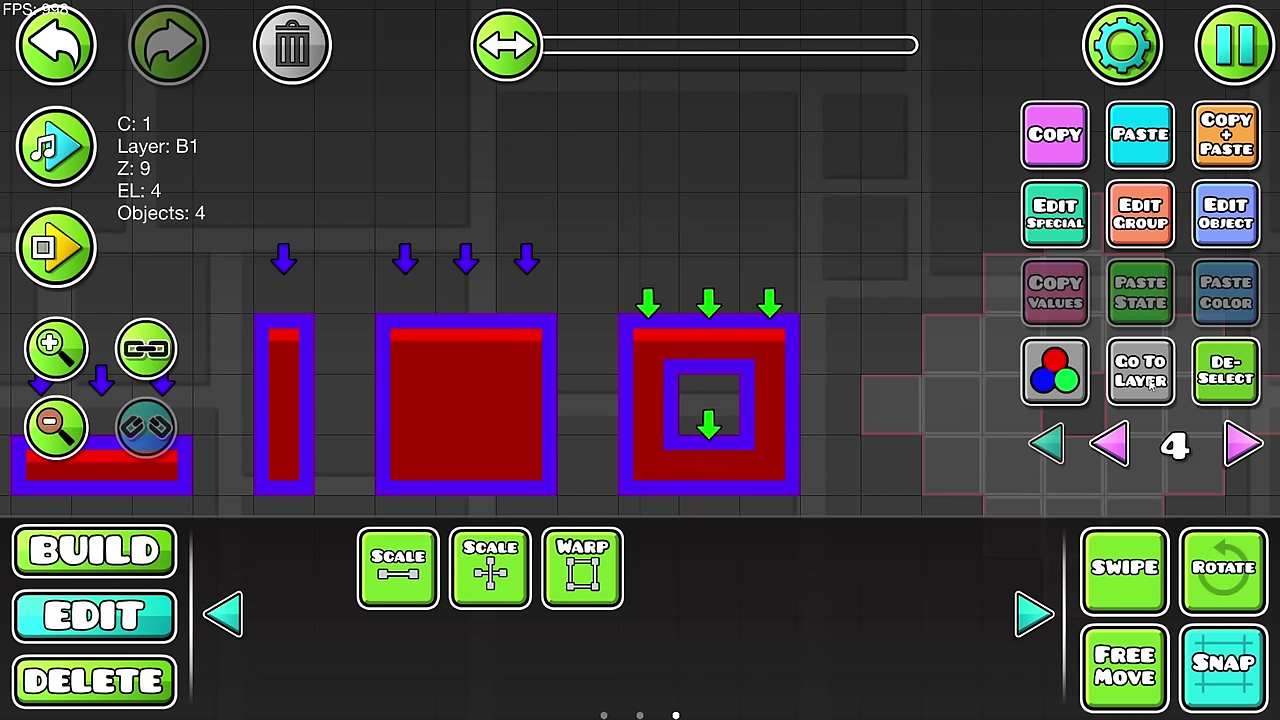
{"action": "key", "text": "shift+s"}
{"action": "key", "text": "shift+s"}
{"action": "key", "text": "shift+s"}
{"action": "key", "text": "shift+s"}
{"action": "key", "text": "shift+s"}
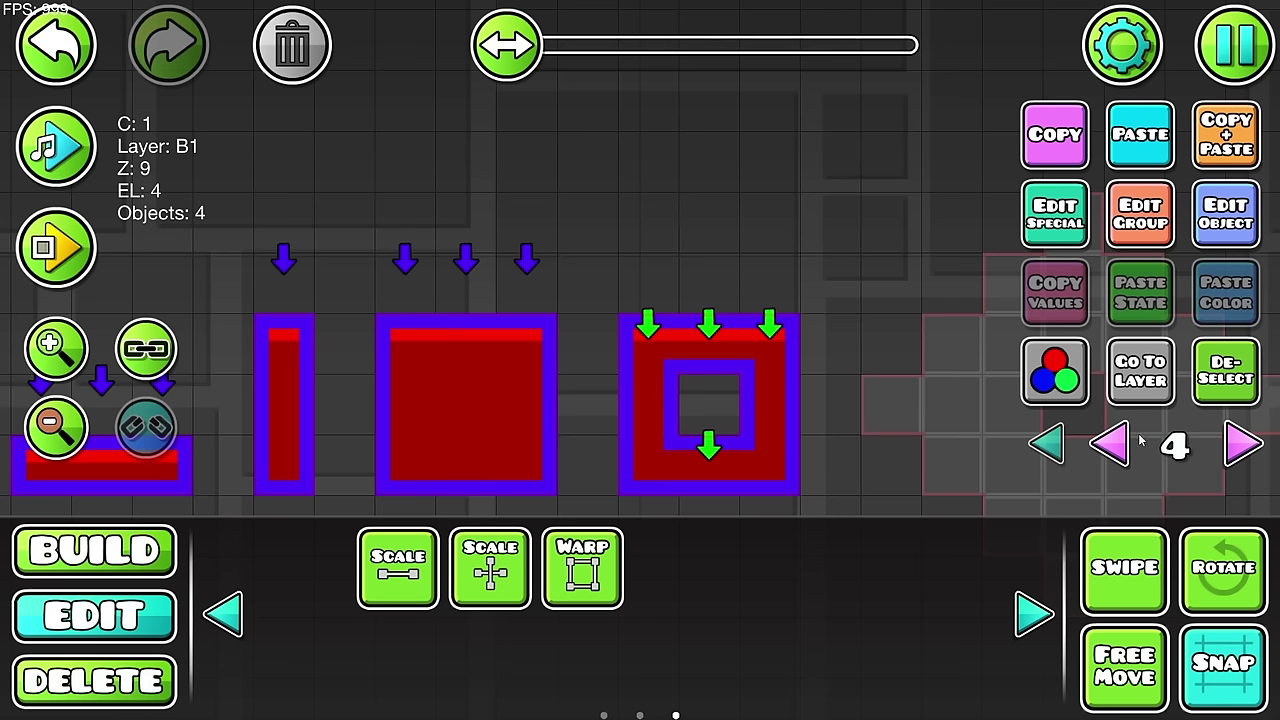
Step: Delete the four arrows from the ring
{"action": "left_click", "coordinate": [1226, 370]}
{"action": "left_click_drag", "start_coordinate": [785, 462], "coordinate": [632, 302]}
{"action": "left_click", "coordinate": [284, 58]}
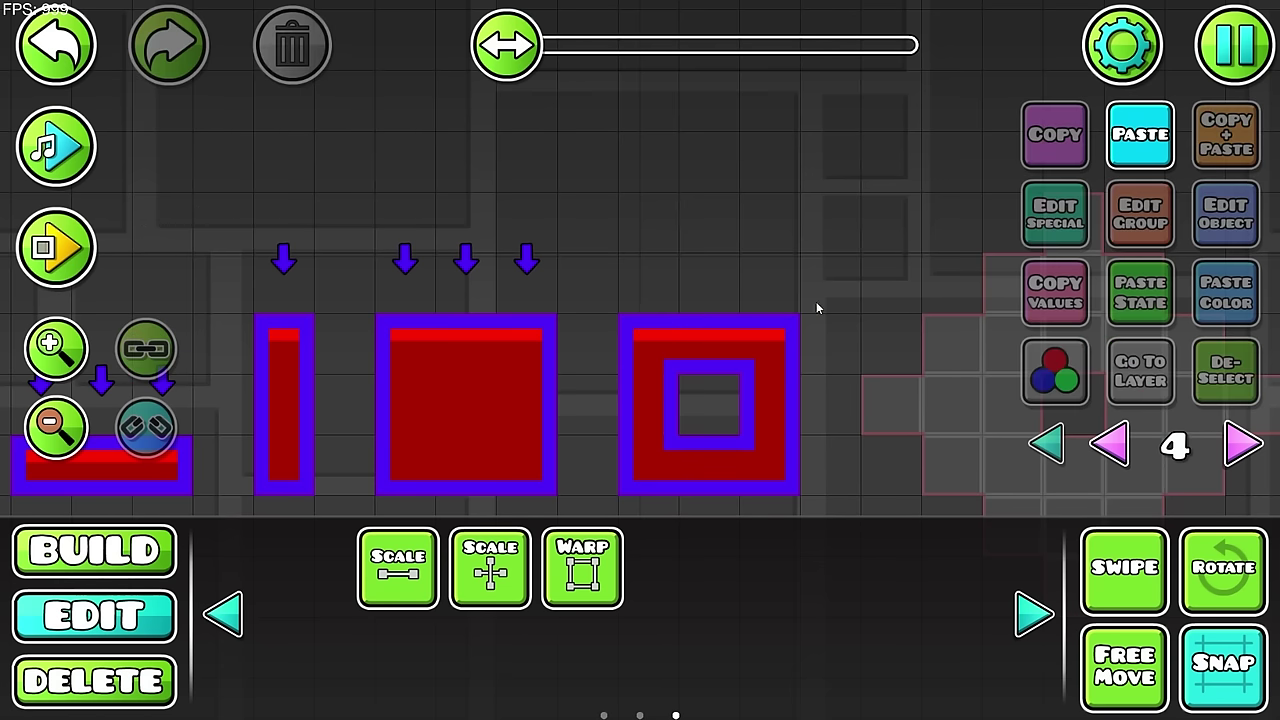
Step: Delete the ring's bottom row and fill its two corner cells with a notched, highlighted corner block and its mirrored copy
{"action": "left_click_drag", "start_coordinate": [851, 480], "coordinate": [871, 418]}
{"action": "left_click_drag", "start_coordinate": [639, 404], "coordinate": [750, 436]}
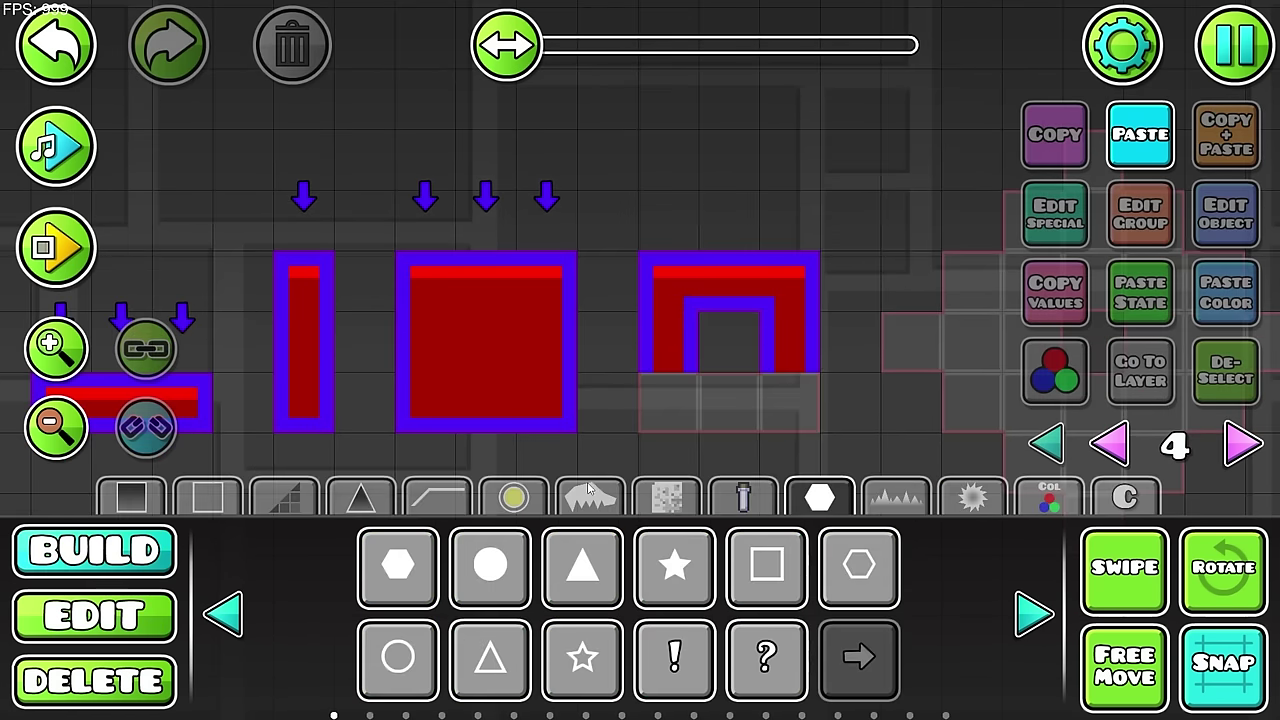
{"action": "left_click", "coordinate": [143, 497]}
{"action": "left_click", "coordinate": [237, 615]}
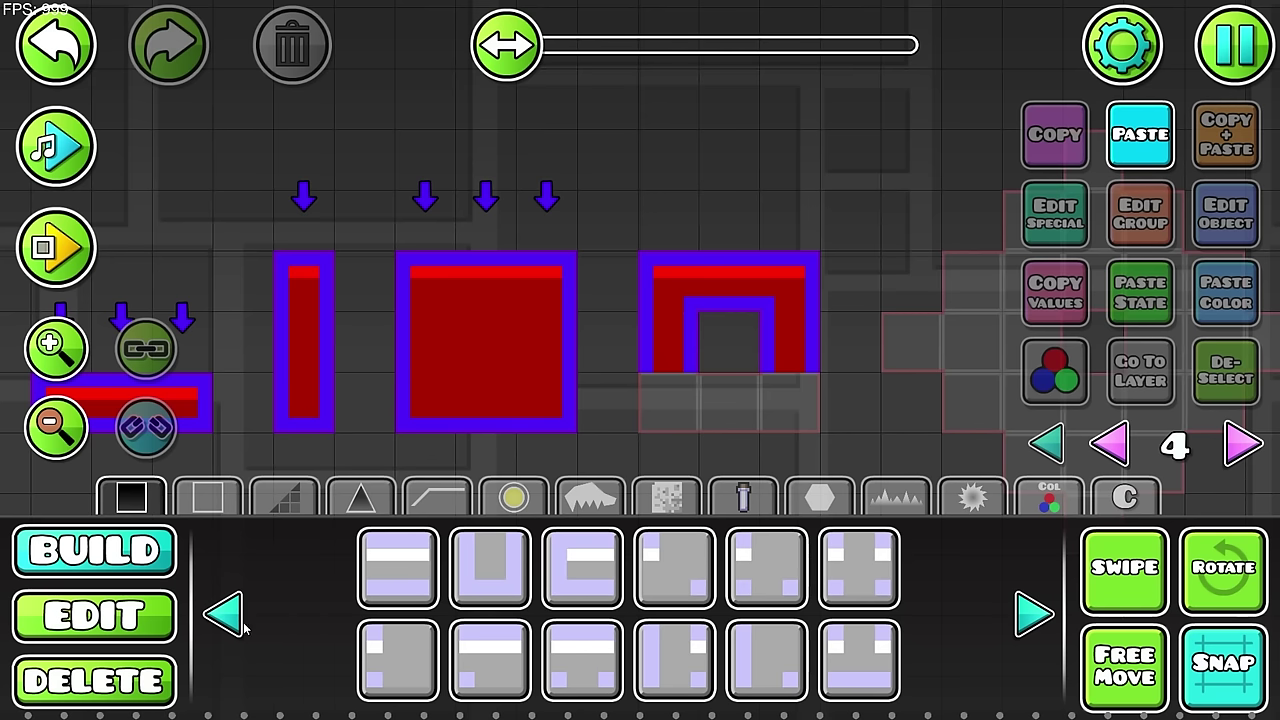
{"action": "left_click", "coordinate": [243, 628]}
{"action": "left_click", "coordinate": [767, 660]}
{"action": "left_click", "coordinate": [790, 415]}
{"action": "left_click", "coordinate": [1226, 136]}
{"action": "key", "text": "alt+q"}
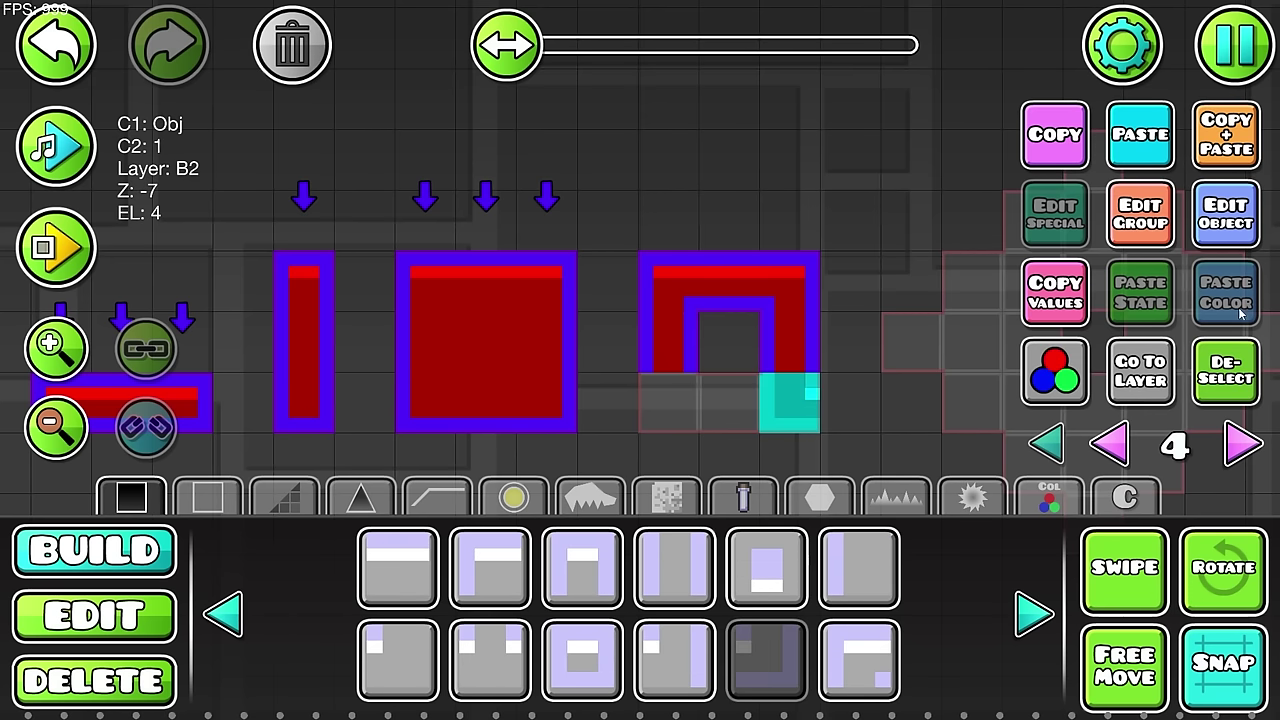
{"action": "key", "text": "a"}
{"action": "key", "text": "a"}
{"action": "left_click", "coordinate": [1232, 399]}
Step: Fill the ring's bottom-middle cell with a copy of its top-middle block
{"action": "left_click", "coordinate": [225, 615]}
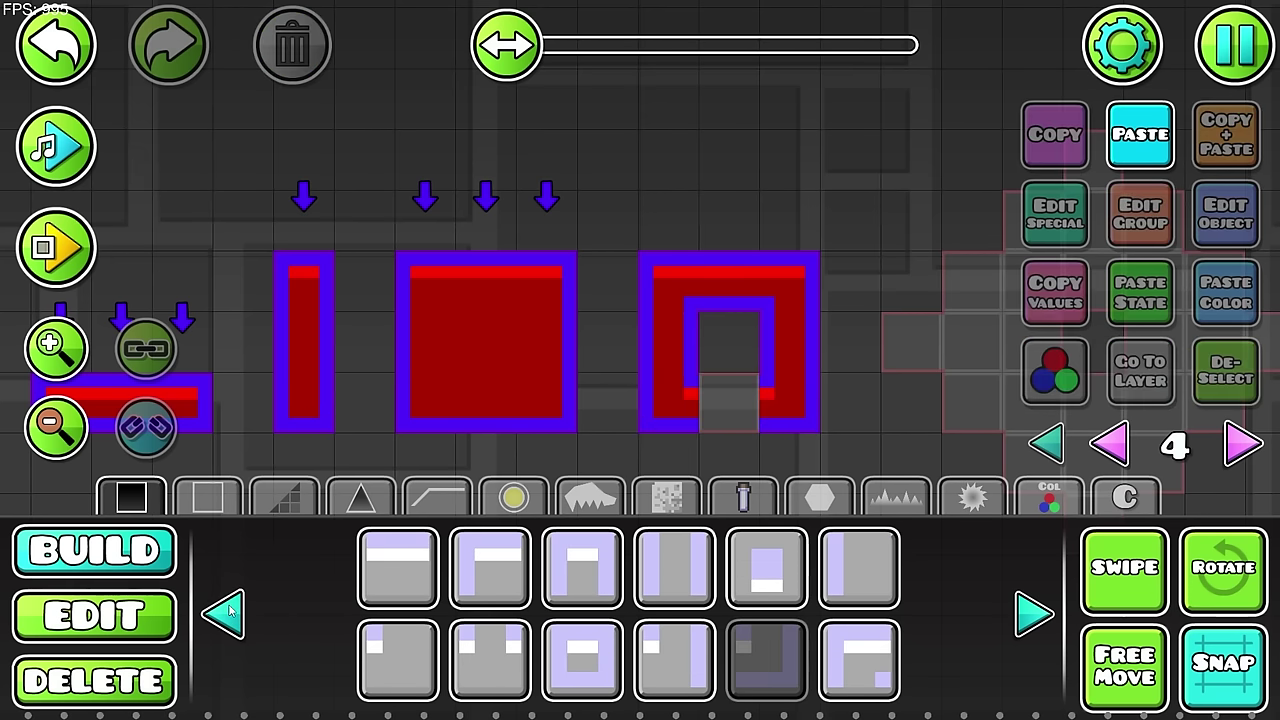
{"action": "key", "text": "2"}
{"action": "left_click", "coordinate": [711, 303]}
{"action": "key", "text": "ctrl+d"}
{"action": "left_click", "coordinate": [1216, 399]}
{"action": "scroll", "coordinate": [752, 406], "scroll_direction": "down", "scroll_amount": 4}
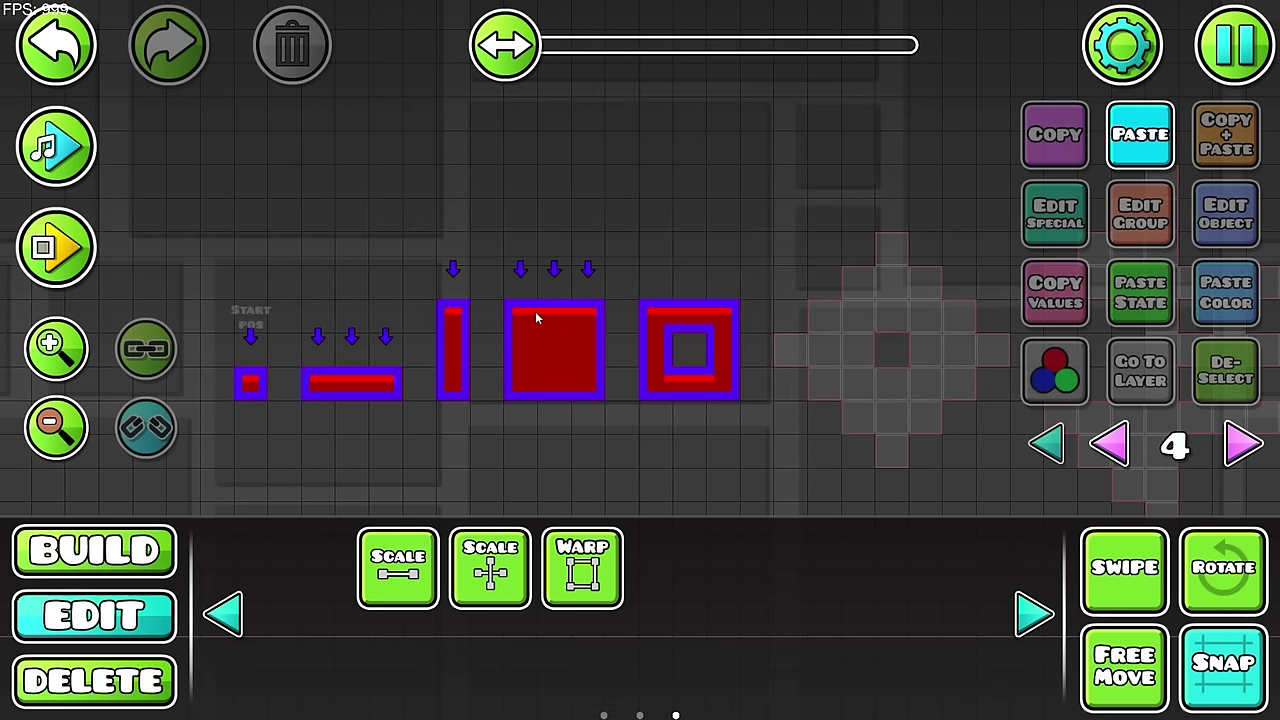
Step: Delete the eight arrows above the single block, bar, column and square
{"action": "left_click_drag", "start_coordinate": [422, 231], "coordinate": [634, 276]}
{"action": "left_click_drag", "start_coordinate": [245, 343], "coordinate": [245, 343]}
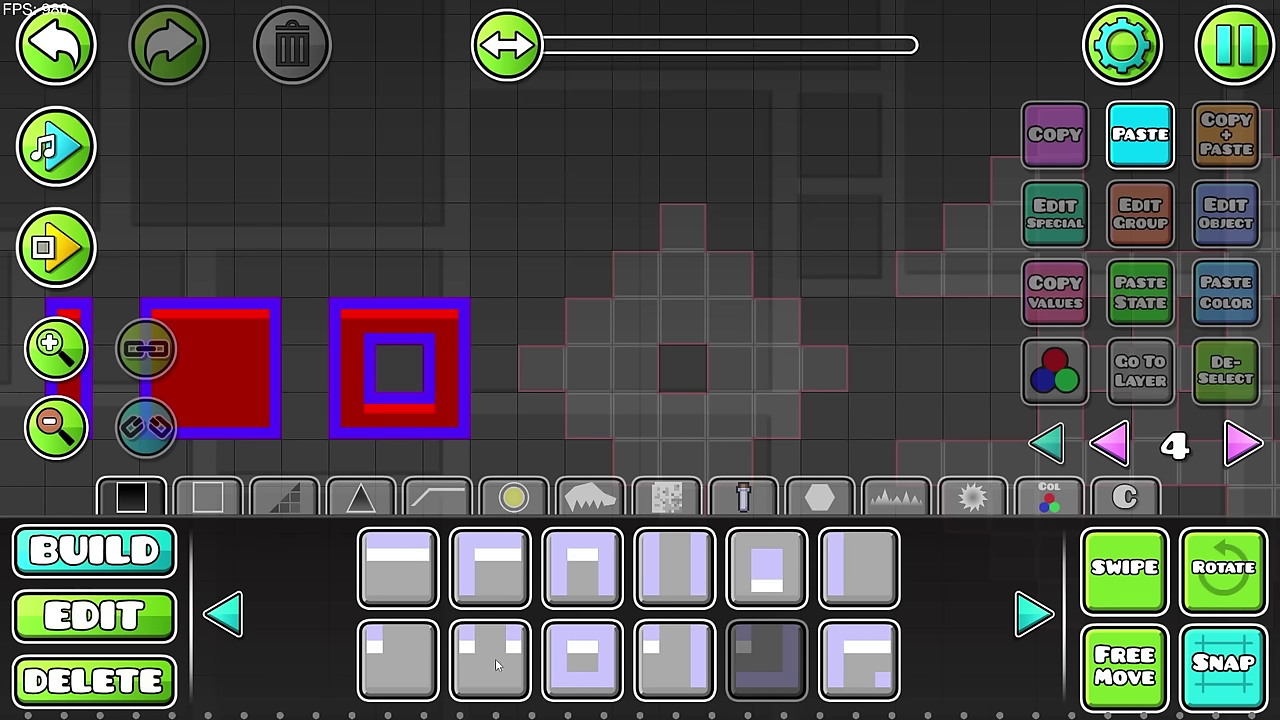
Step: Fill the diamond's left tip with a left-facing end block and the two stair cells above it with highlighted top-left corner blocks
{"action": "left_click", "coordinate": [1033, 612]}
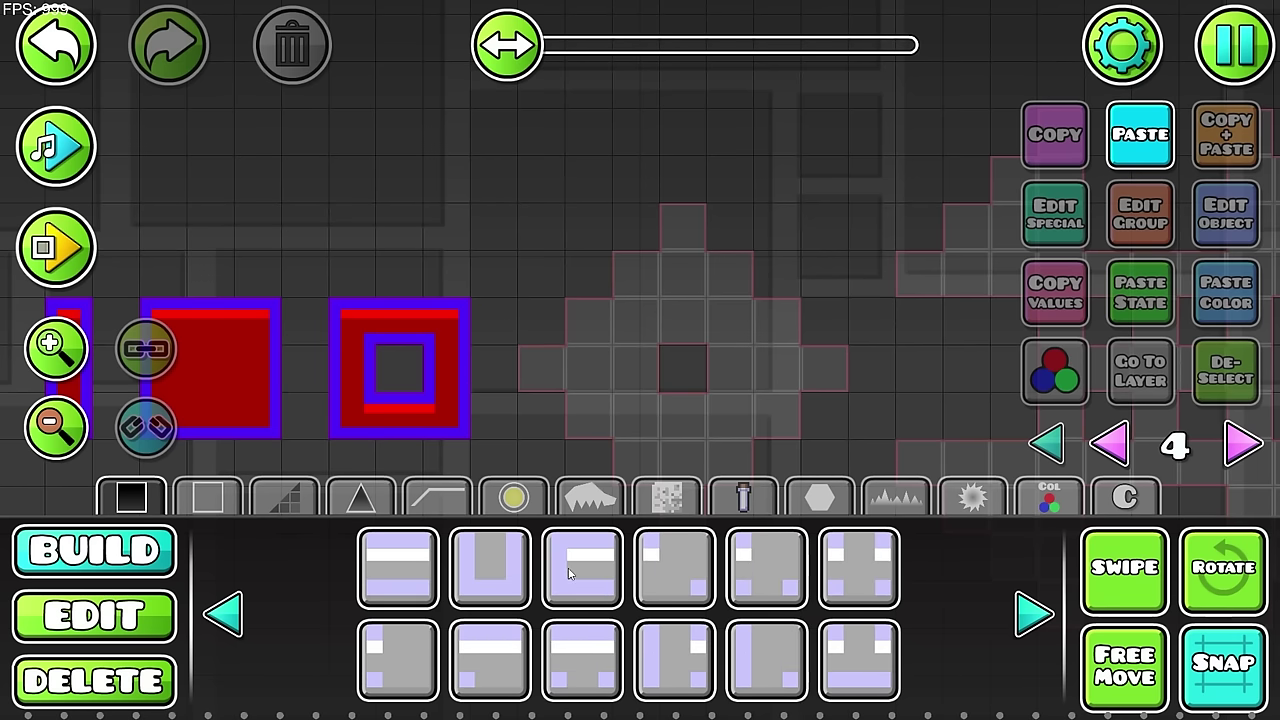
{"action": "left_click", "coordinate": [575, 555]}
{"action": "left_click", "coordinate": [541, 368]}
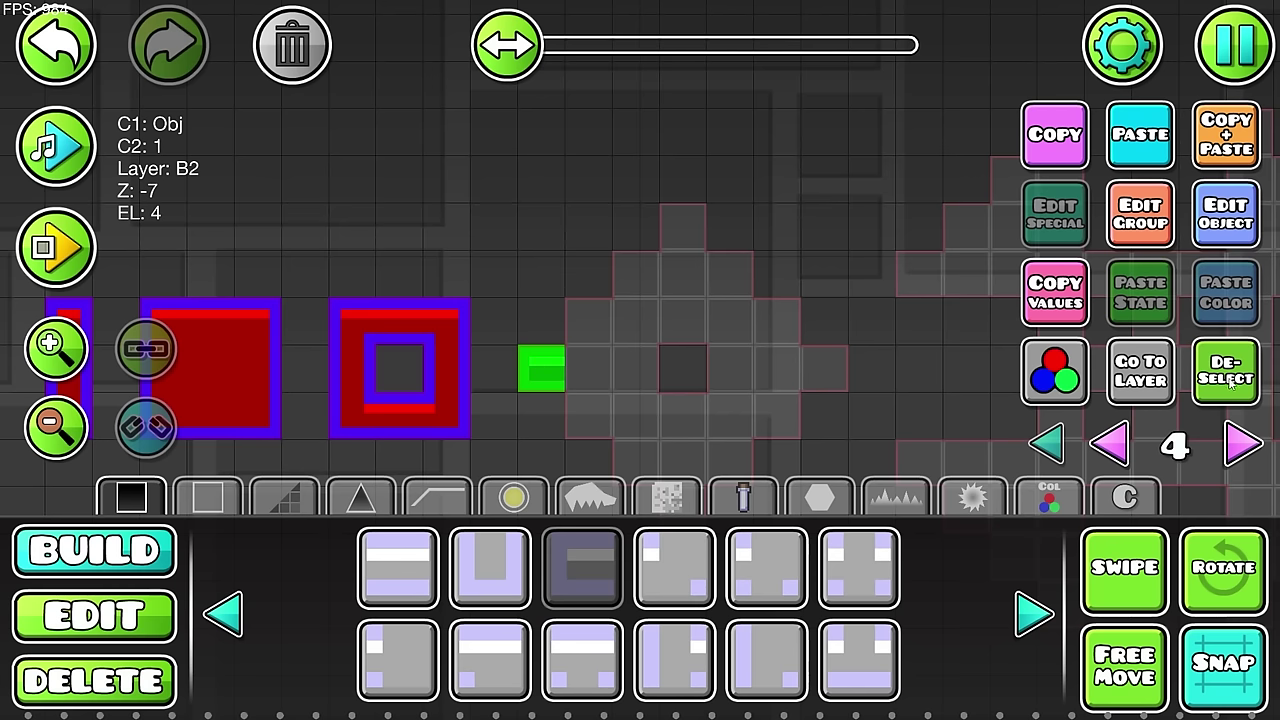
{"action": "left_click", "coordinate": [222, 612]}
{"action": "left_click", "coordinate": [483, 574]}
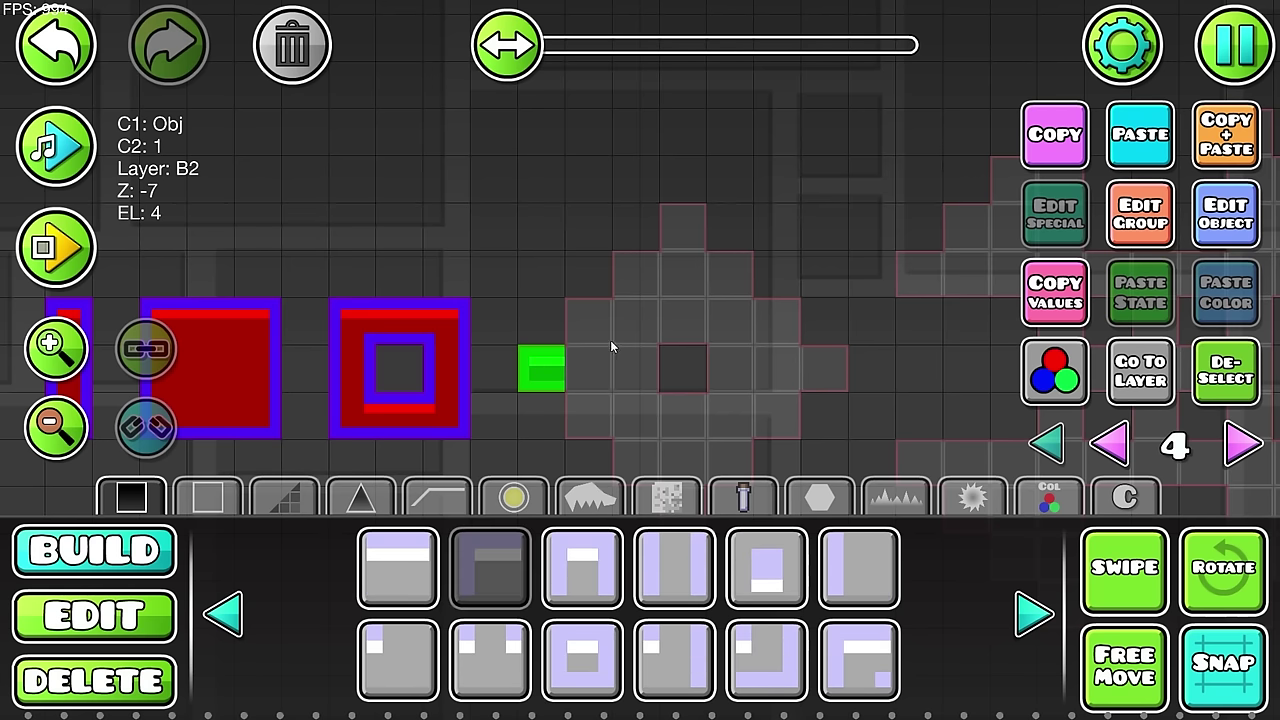
{"action": "left_click", "coordinate": [589, 320]}
{"action": "left_click", "coordinate": [632, 273]}
Step: Fill the inner cell under the upper stair with a top-left-notched block and the cell beside the left tip with a block notched at both left corners
{"action": "scroll", "coordinate": [664, 298], "scroll_direction": "up", "scroll_amount": 1}
{"action": "left_click", "coordinate": [397, 673]}
{"action": "left_click", "coordinate": [628, 350]}
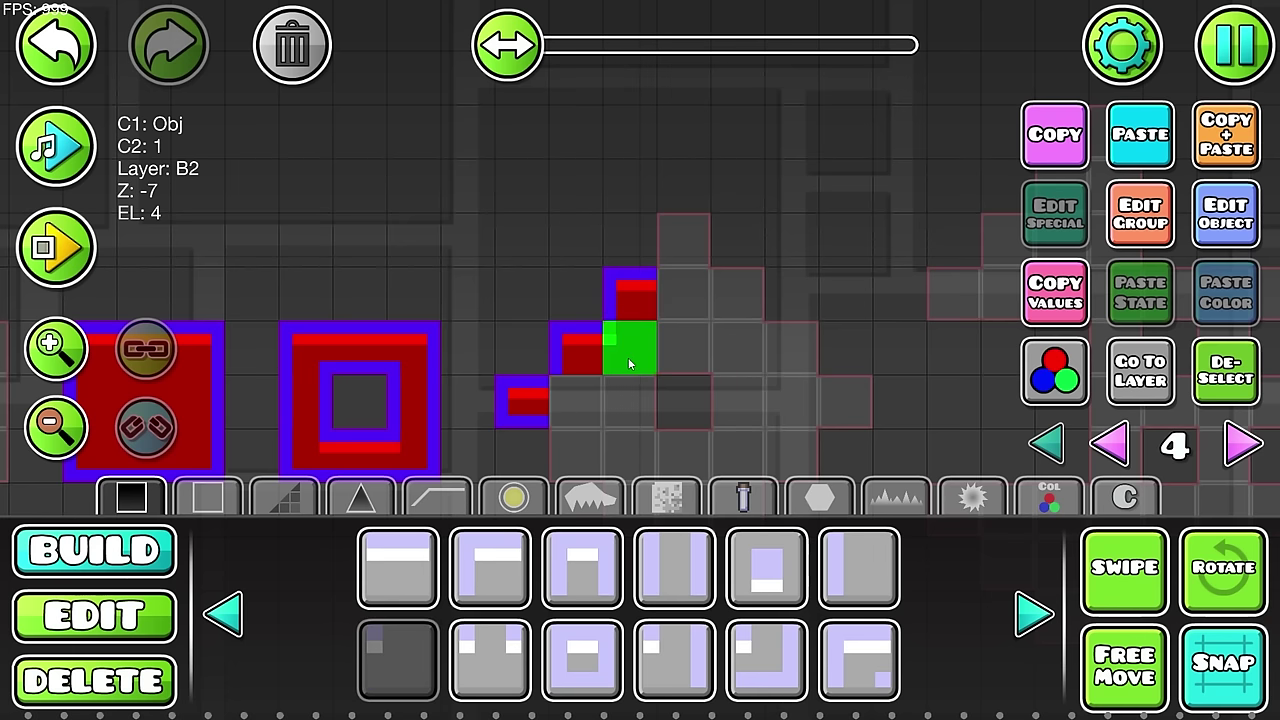
{"action": "left_click", "coordinate": [1033, 612]}
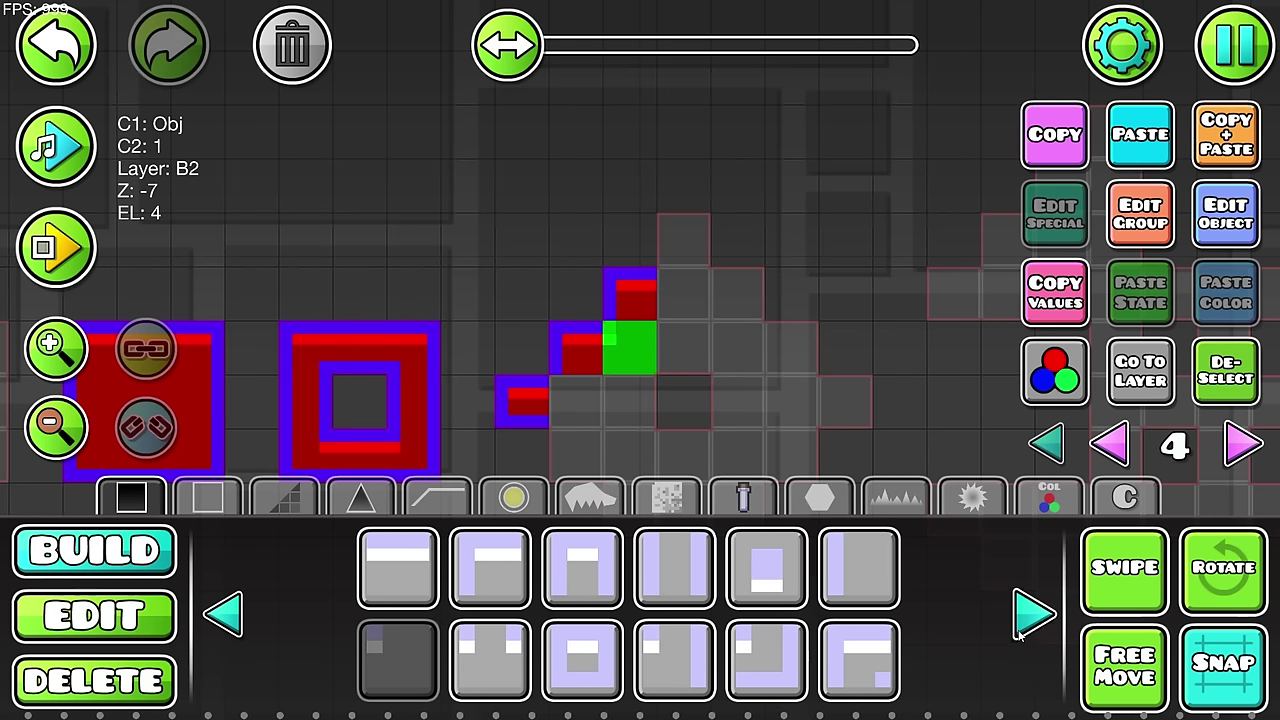
{"action": "left_click", "coordinate": [592, 402]}
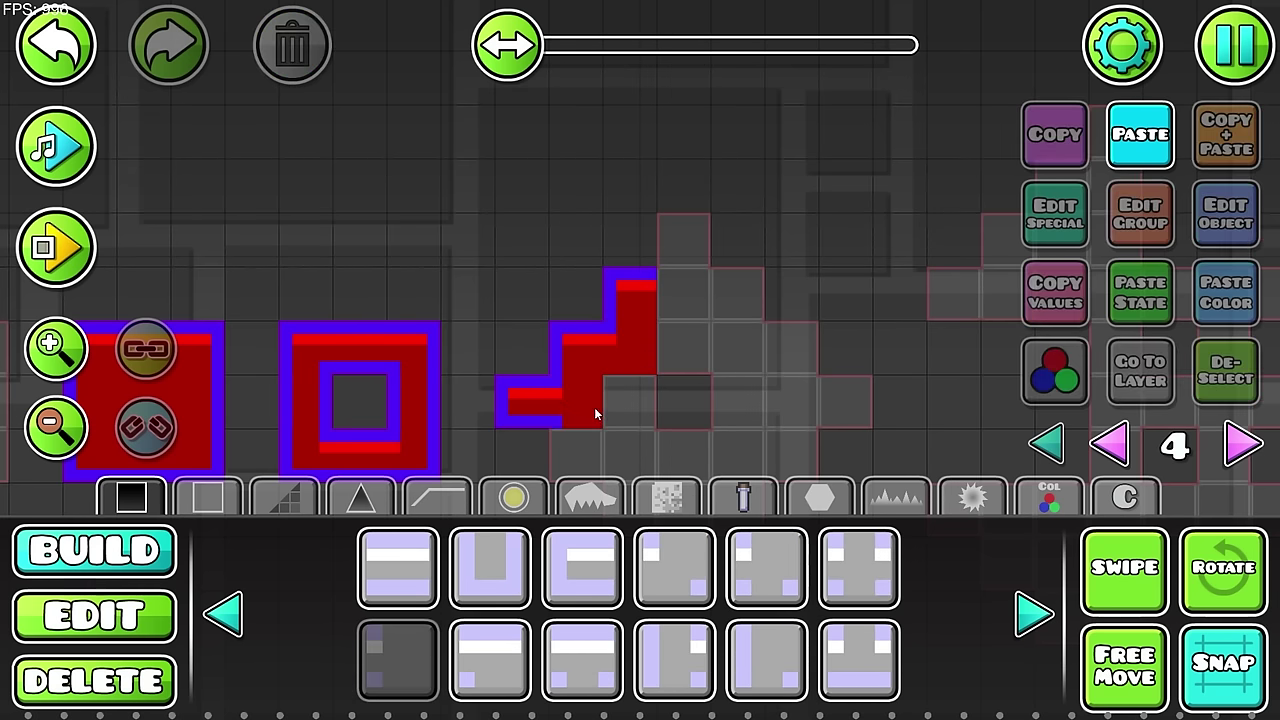
Step: Fill the diamond's top tip with an upward end block and the cell below it with a block notched at both top corners
{"action": "key", "text": "2"}
{"action": "key", "text": "1"}
{"action": "left_click", "coordinate": [582, 567]}
{"action": "left_click", "coordinate": [684, 240]}
{"action": "left_click", "coordinate": [1234, 395]}
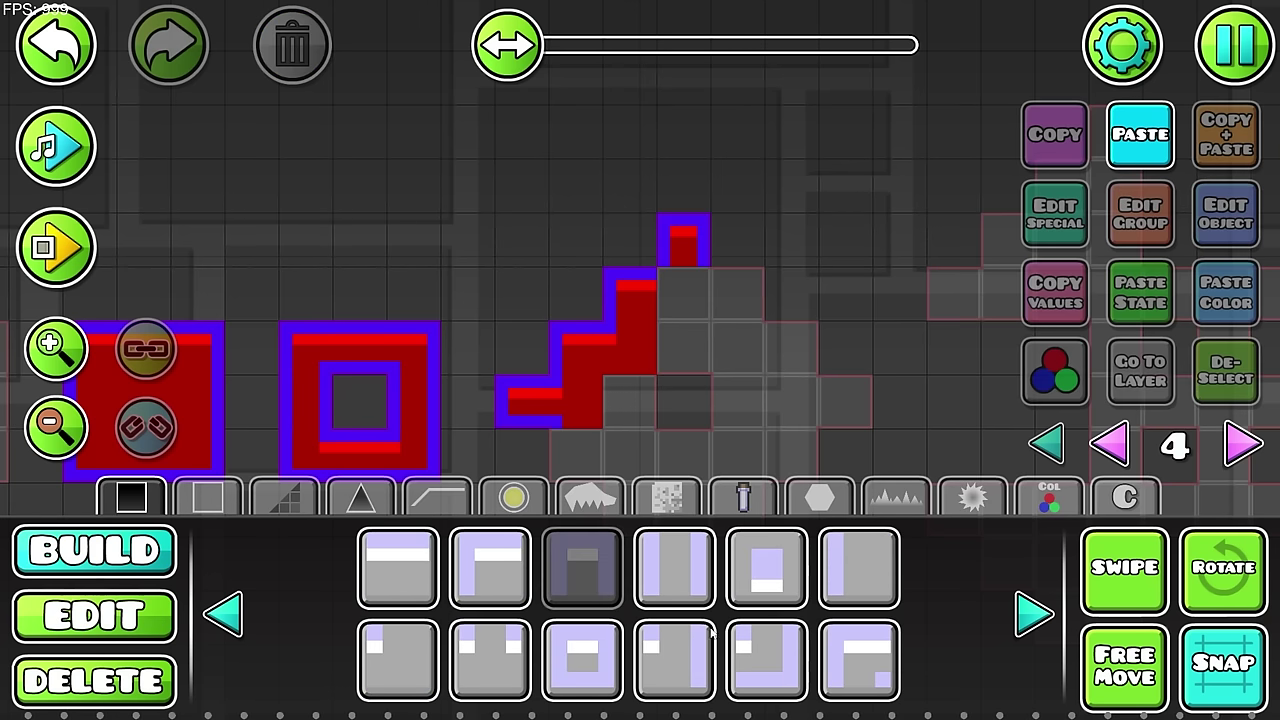
{"action": "left_click", "coordinate": [488, 661]}
{"action": "left_click", "coordinate": [688, 292]}
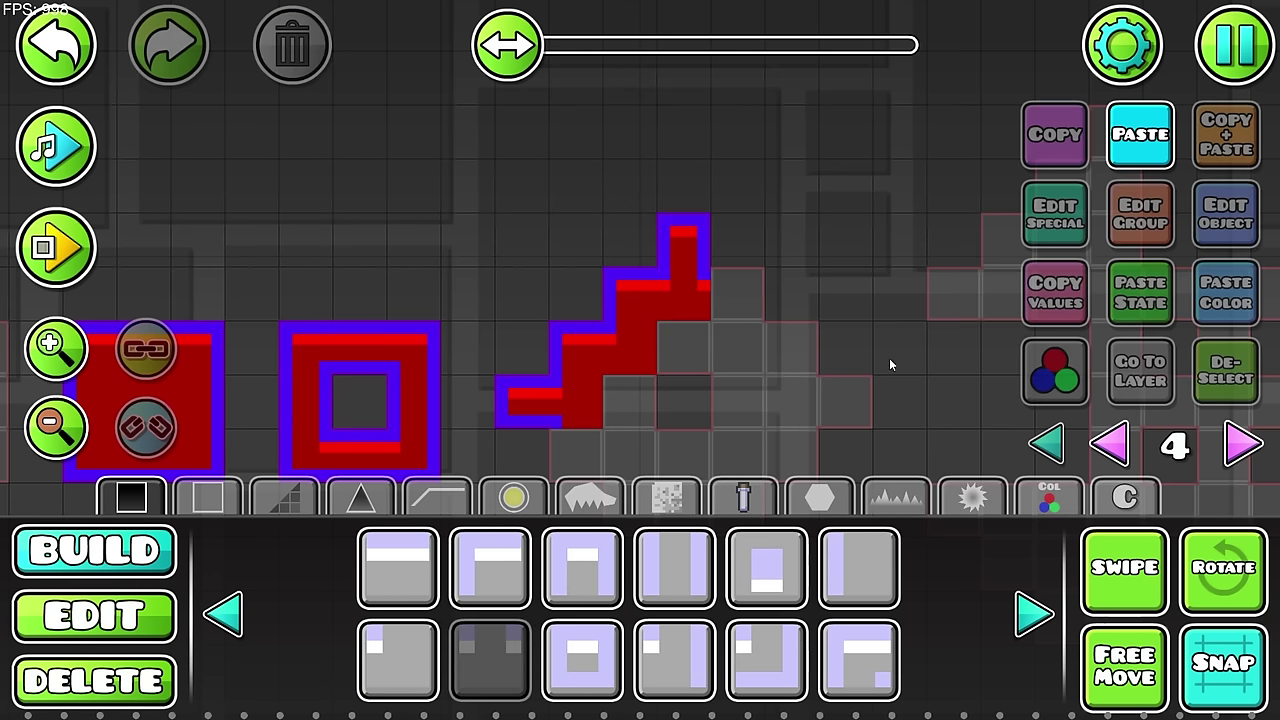
Step: Move the top-left-notched inner block one cell right and one cell down into the diamond's centre hole
{"action": "left_click_drag", "start_coordinate": [720, 382], "coordinate": [727, 378]}
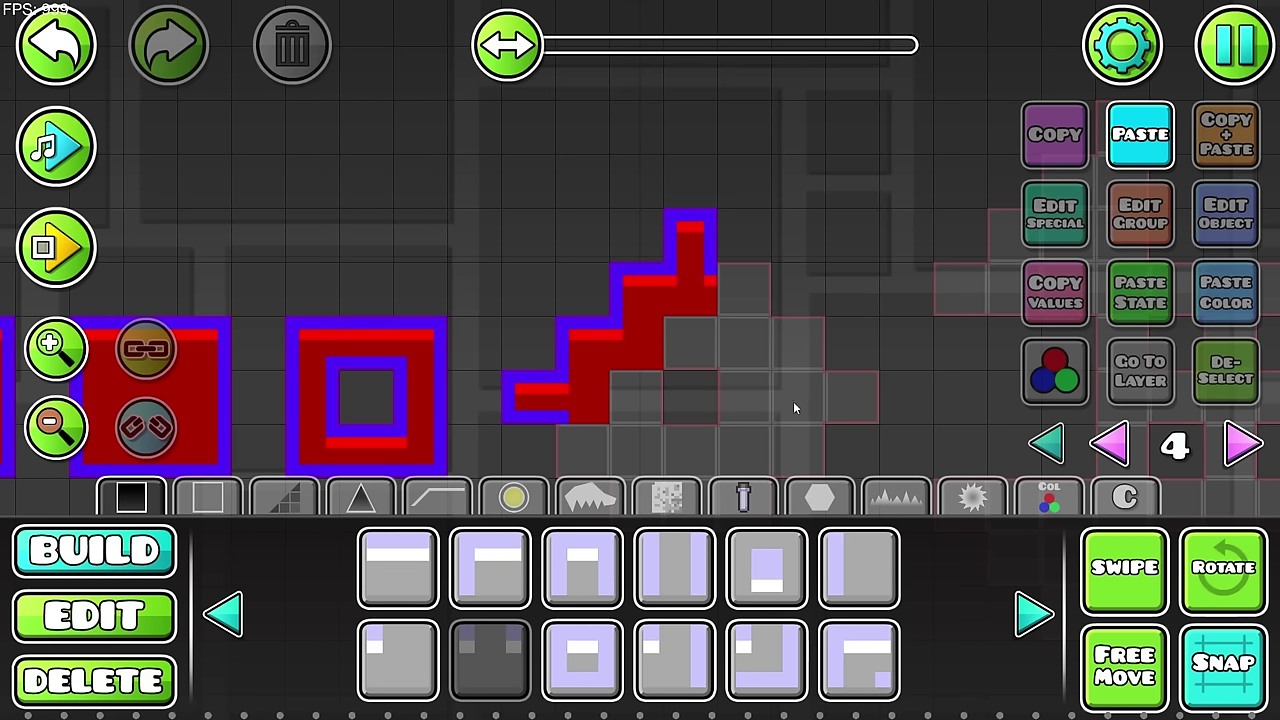
{"action": "left_click", "coordinate": [636, 350]}
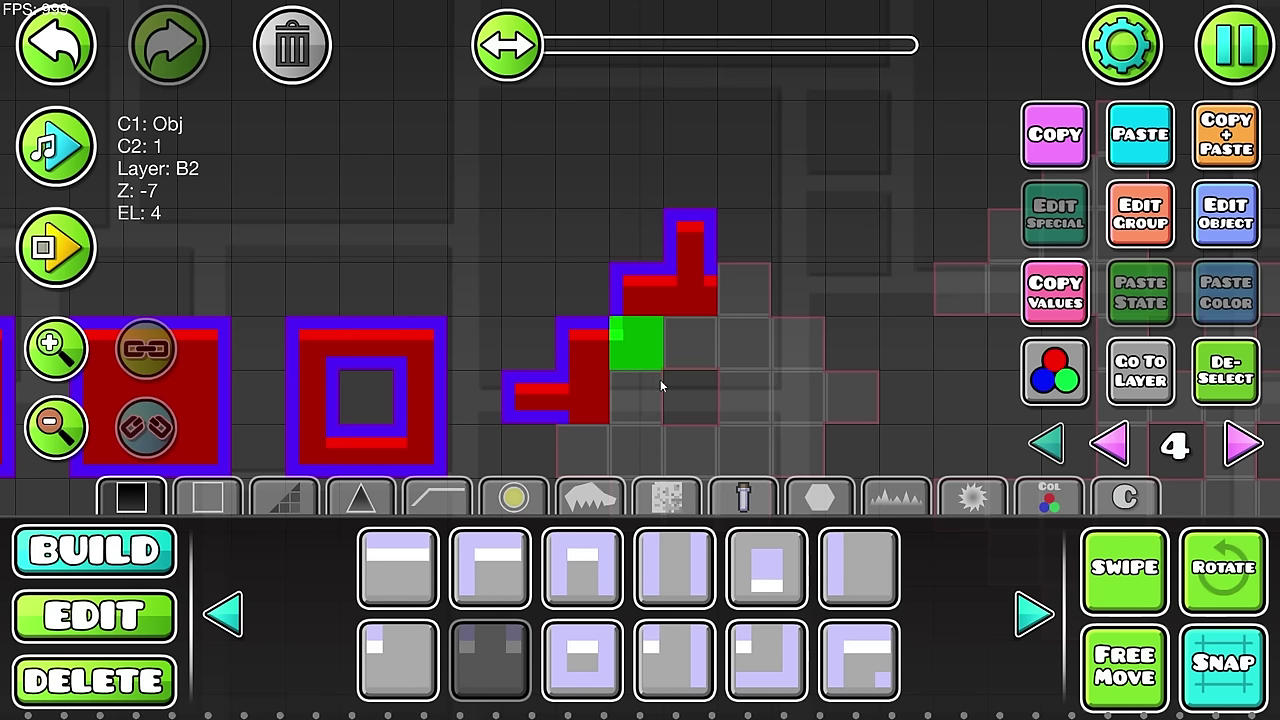
{"action": "scroll", "coordinate": [660, 379], "scroll_direction": "up", "scroll_amount": 2}
{"action": "left_click", "coordinate": [1230, 388]}
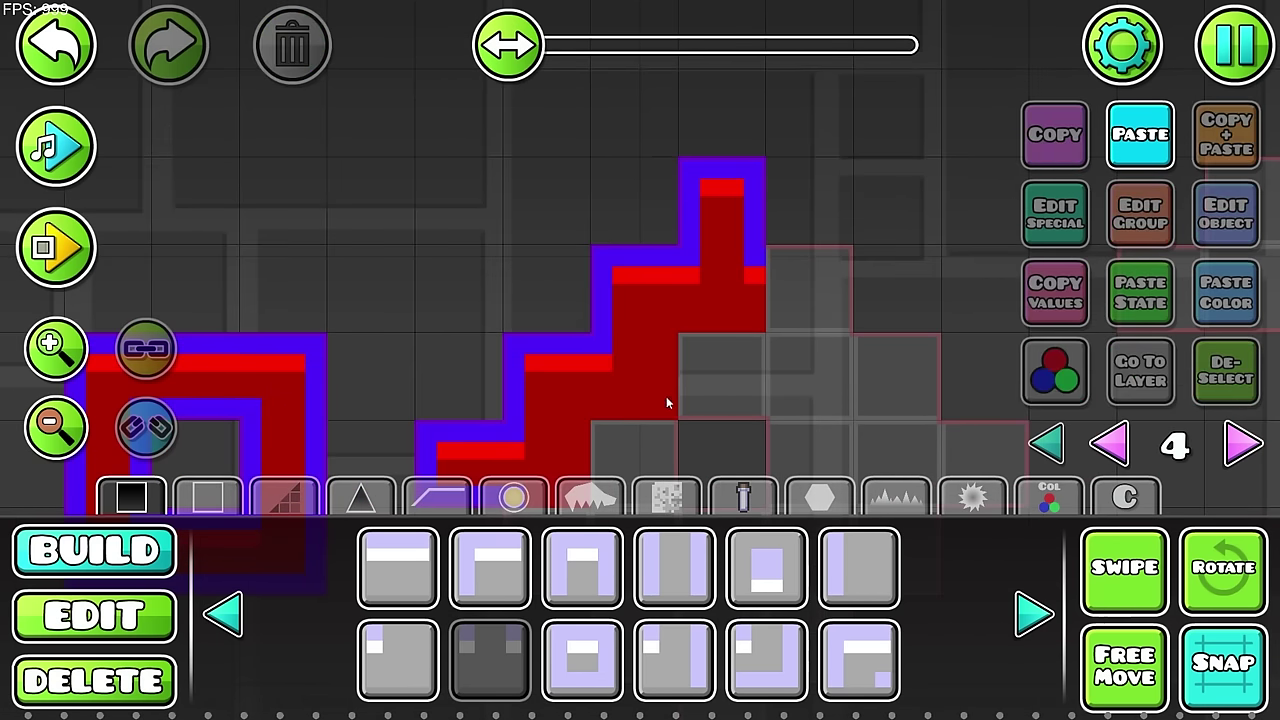
{"action": "key", "text": "2"}
{"action": "left_click", "coordinate": [667, 398]}
{"action": "scroll", "coordinate": [690, 375], "scroll_direction": "down", "scroll_amount": 2}
{"action": "key", "text": "1"}
{"action": "key", "text": "d"}
{"action": "key", "text": "s"}
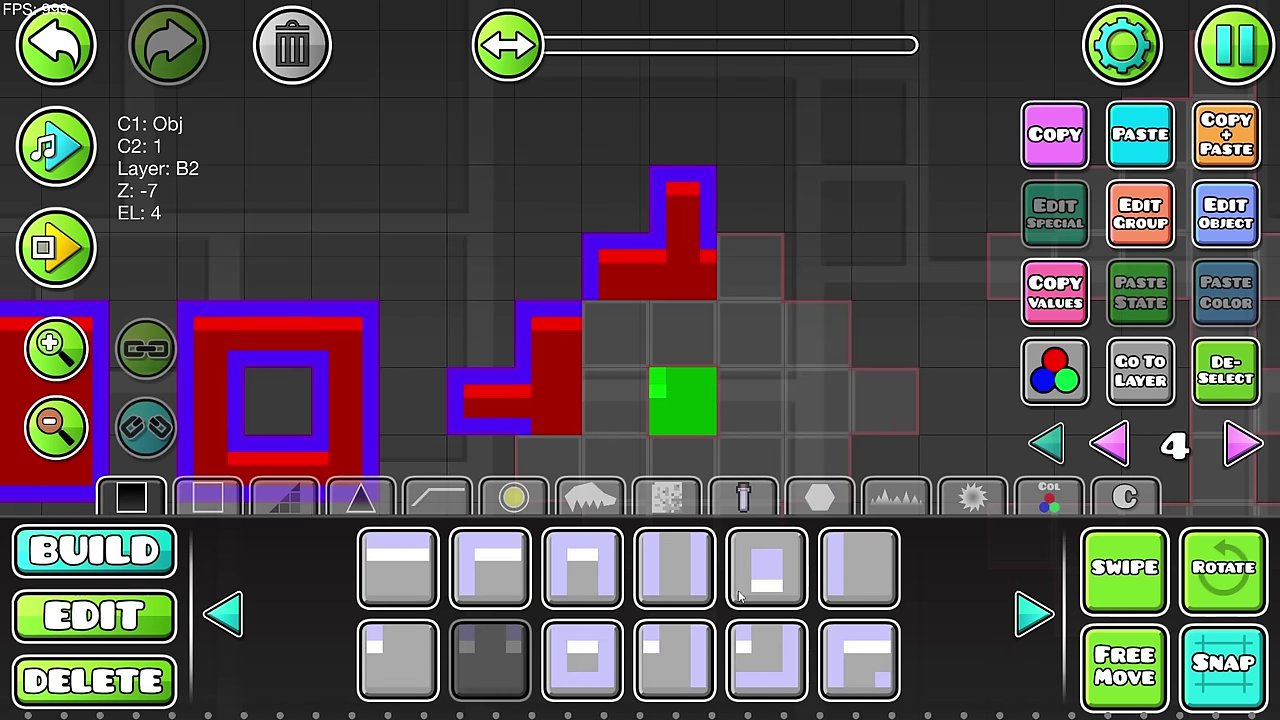
Step: Fill the vacated inner cell with a block notched at two opposite corners and delete the moved block from the centre hole
{"action": "left_click", "coordinate": [1016, 615]}
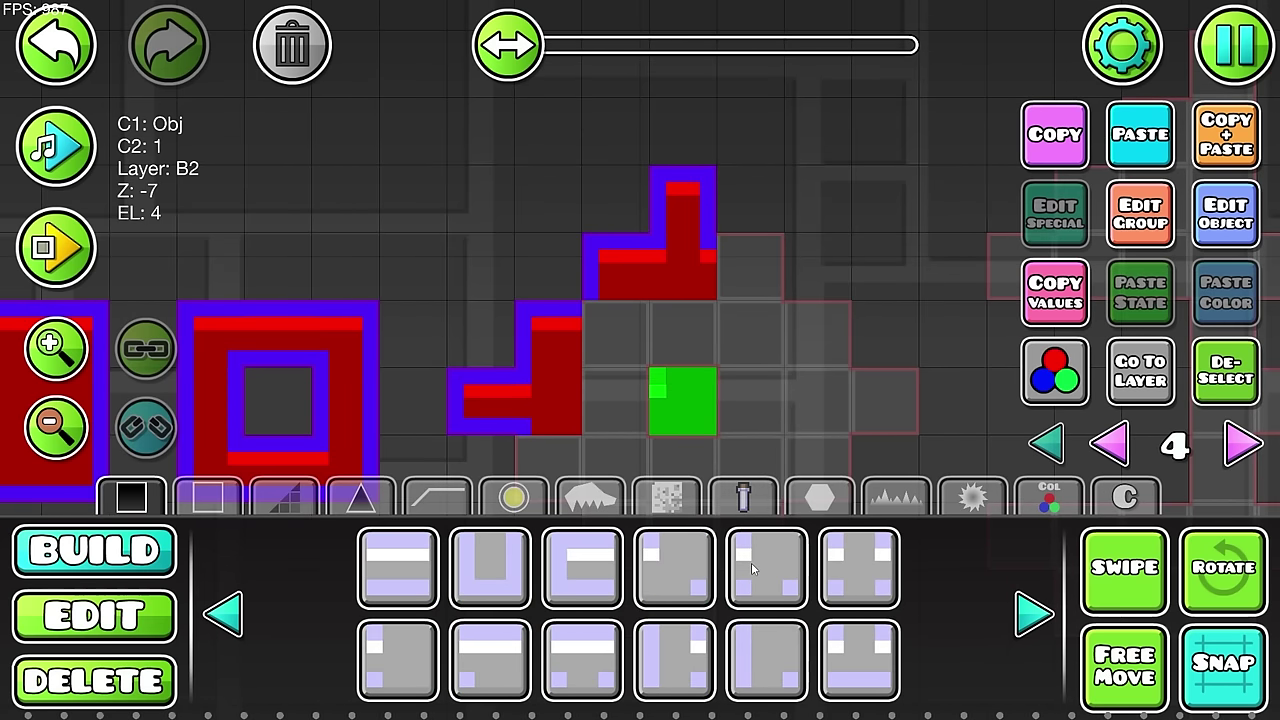
{"action": "left_click", "coordinate": [678, 570]}
{"action": "left_click", "coordinate": [638, 334]}
{"action": "key", "text": "alt+d"}
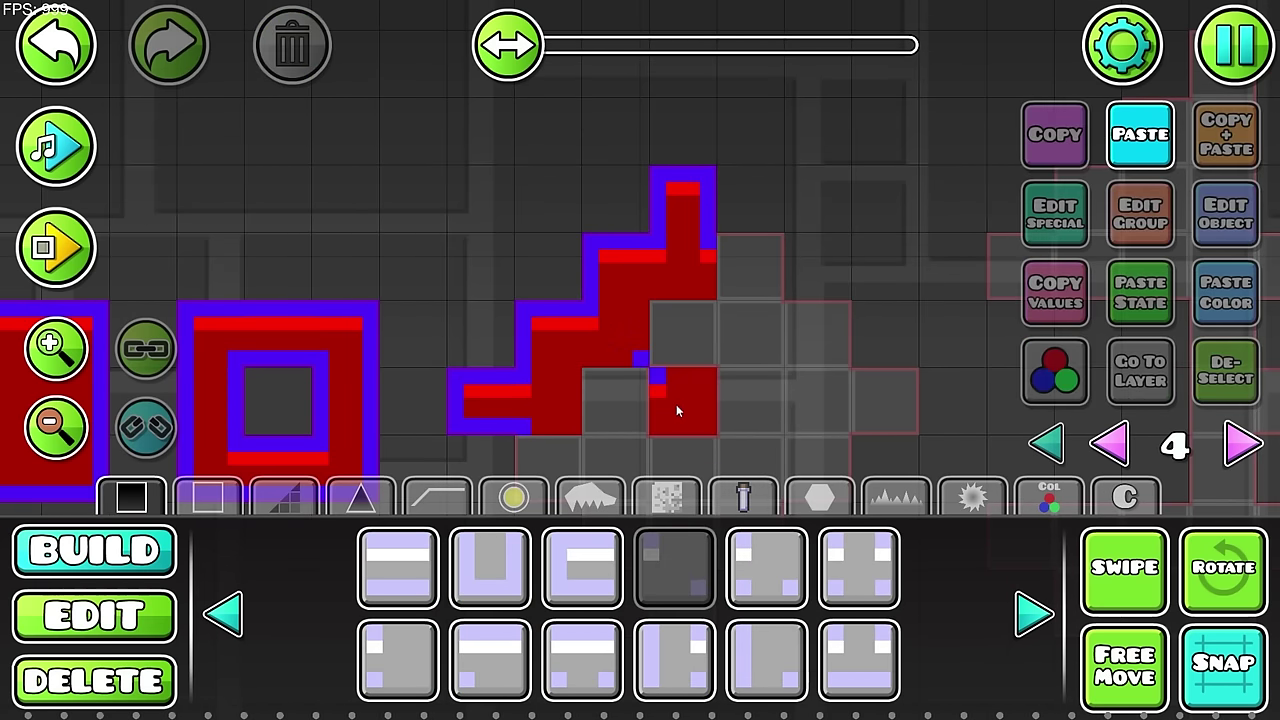
{"action": "key", "text": "2"}
{"action": "left_click", "coordinate": [672, 404]}
{"action": "key", "text": "Delete"}
Step: Duplicate the diamond's five left-side blocks, flip the copy horizontally and place it on the matching right-side cells
{"action": "scroll", "coordinate": [664, 371], "scroll_direction": "down", "scroll_amount": 1}
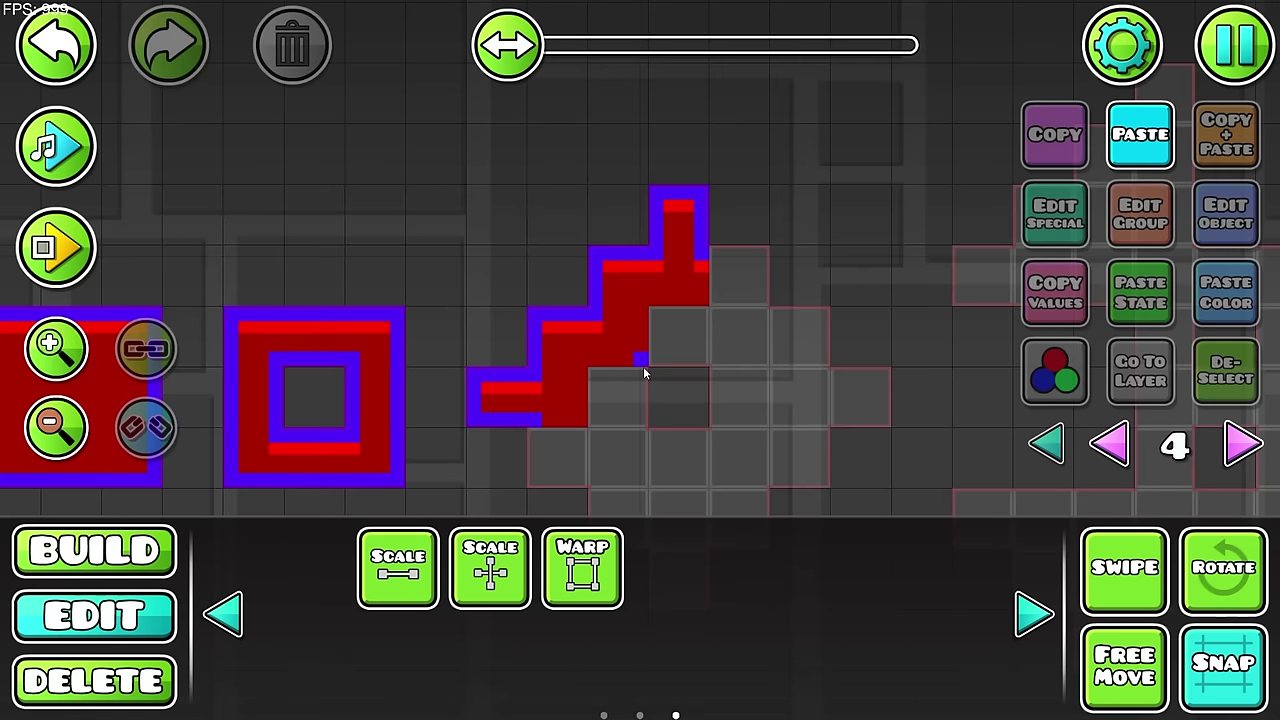
{"action": "left_click", "coordinate": [640, 355]}
{"action": "left_click_drag", "start_coordinate": [617, 305], "coordinate": [502, 421]}
{"action": "key", "text": "f"}
{"action": "key", "text": "g"}
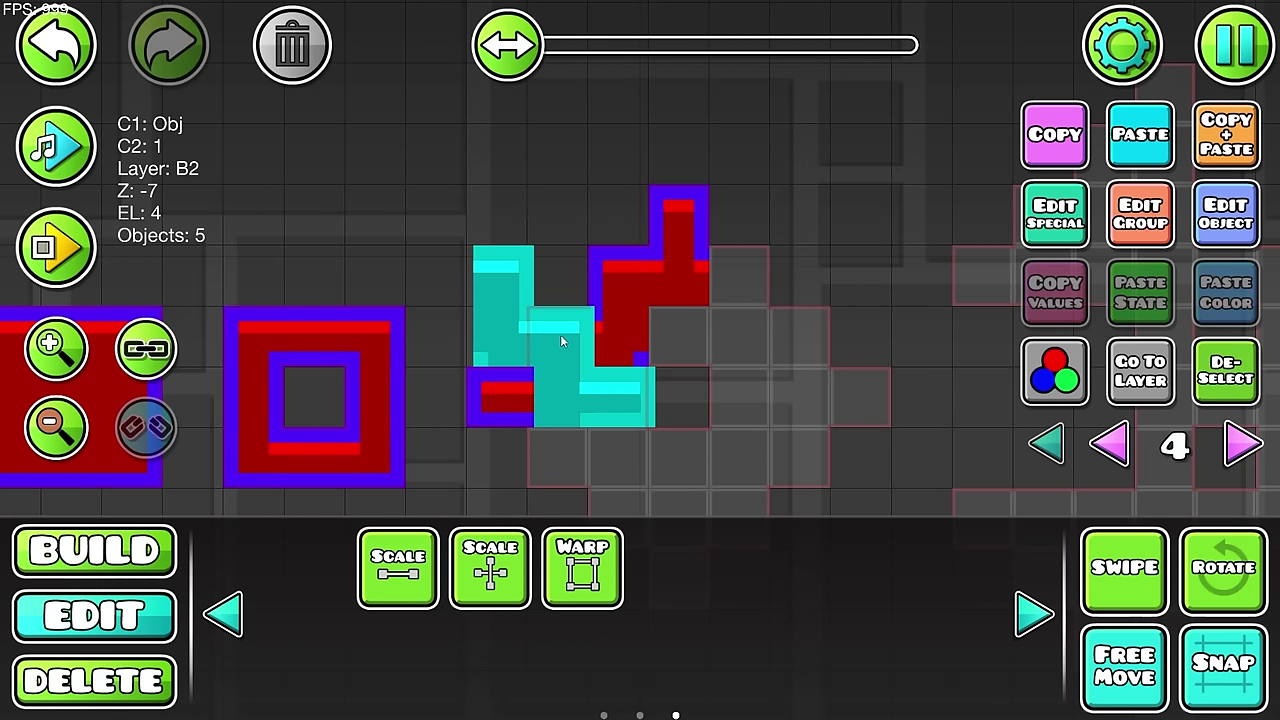
{"action": "left_click_drag", "start_coordinate": [561, 337], "coordinate": [790, 342]}
{"action": "left_click", "coordinate": [1225, 380]}
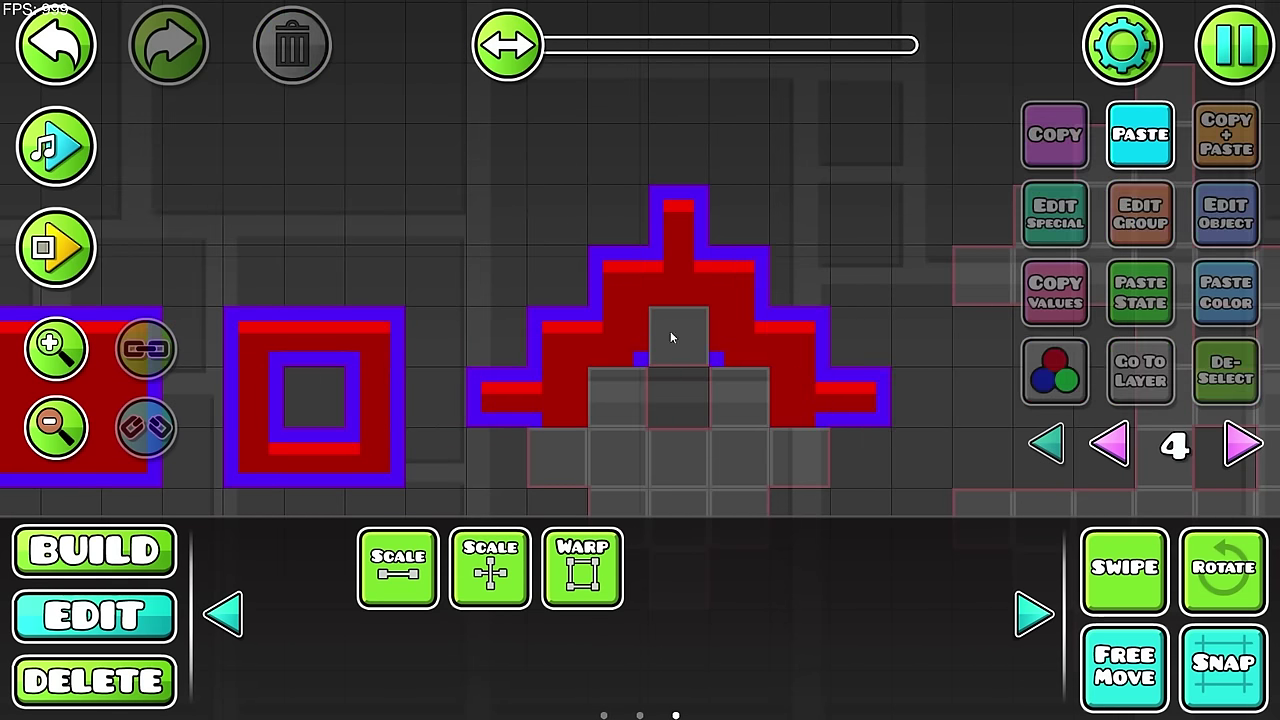
Step: Fill the cells above, left and right of the diamond's hole with single-edge blocks whose edges face the hole
{"action": "scroll", "coordinate": [672, 337], "scroll_direction": "down", "scroll_amount": 3}
{"action": "scroll", "coordinate": [690, 300], "scroll_direction": "up", "scroll_amount": 2}
{"action": "left_click_drag", "start_coordinate": [671, 415], "coordinate": [666, 369]}
{"action": "key", "text": "1"}
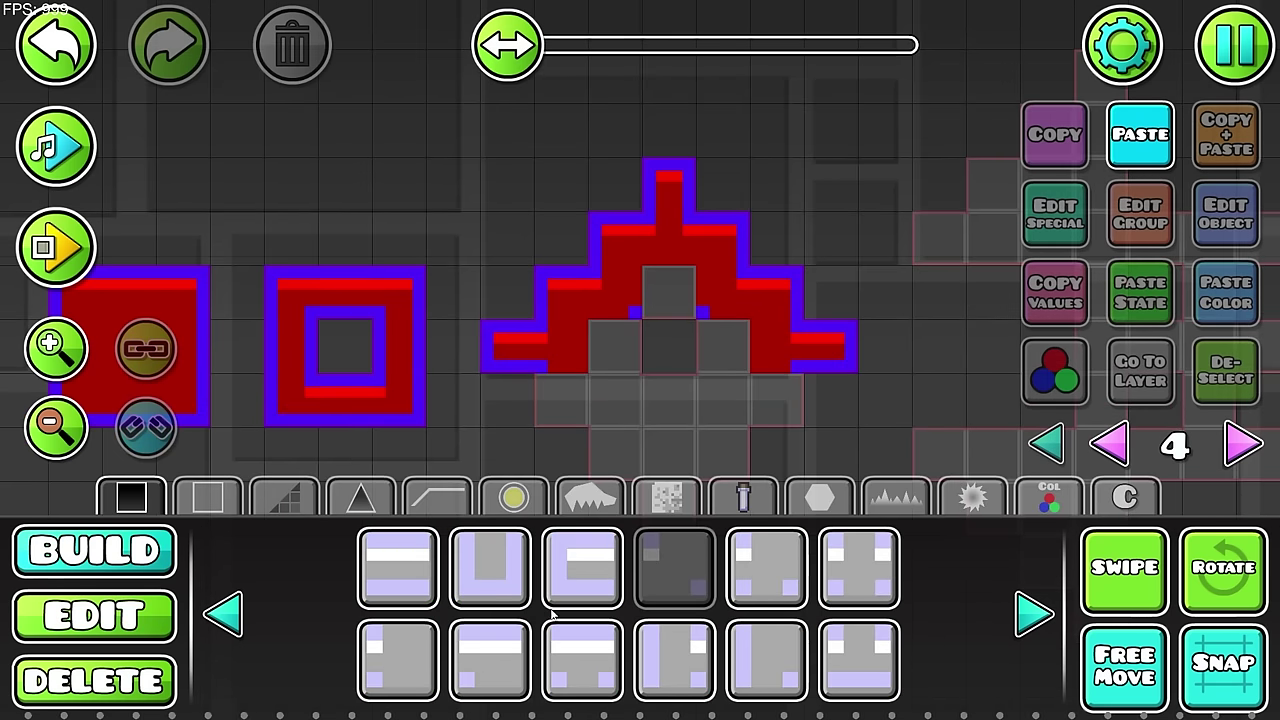
{"action": "left_click", "coordinate": [236, 614]}
{"action": "left_click", "coordinate": [859, 567]}
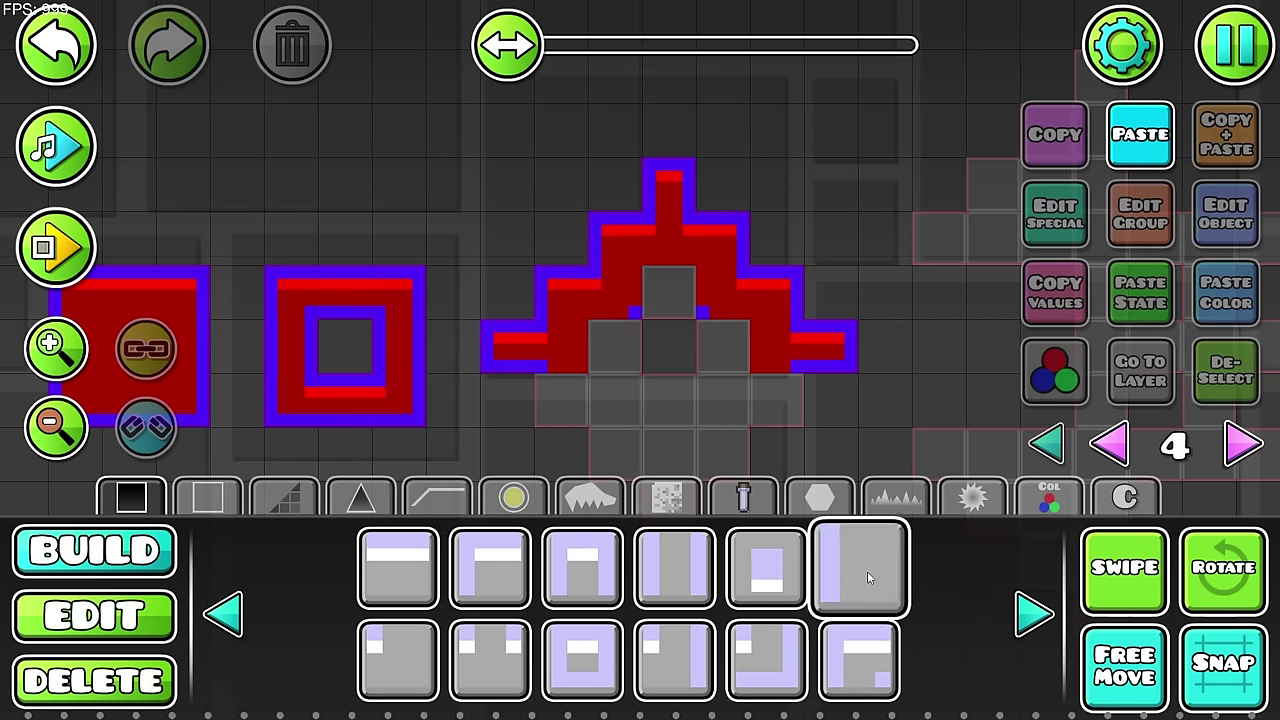
{"action": "left_click", "coordinate": [668, 306]}
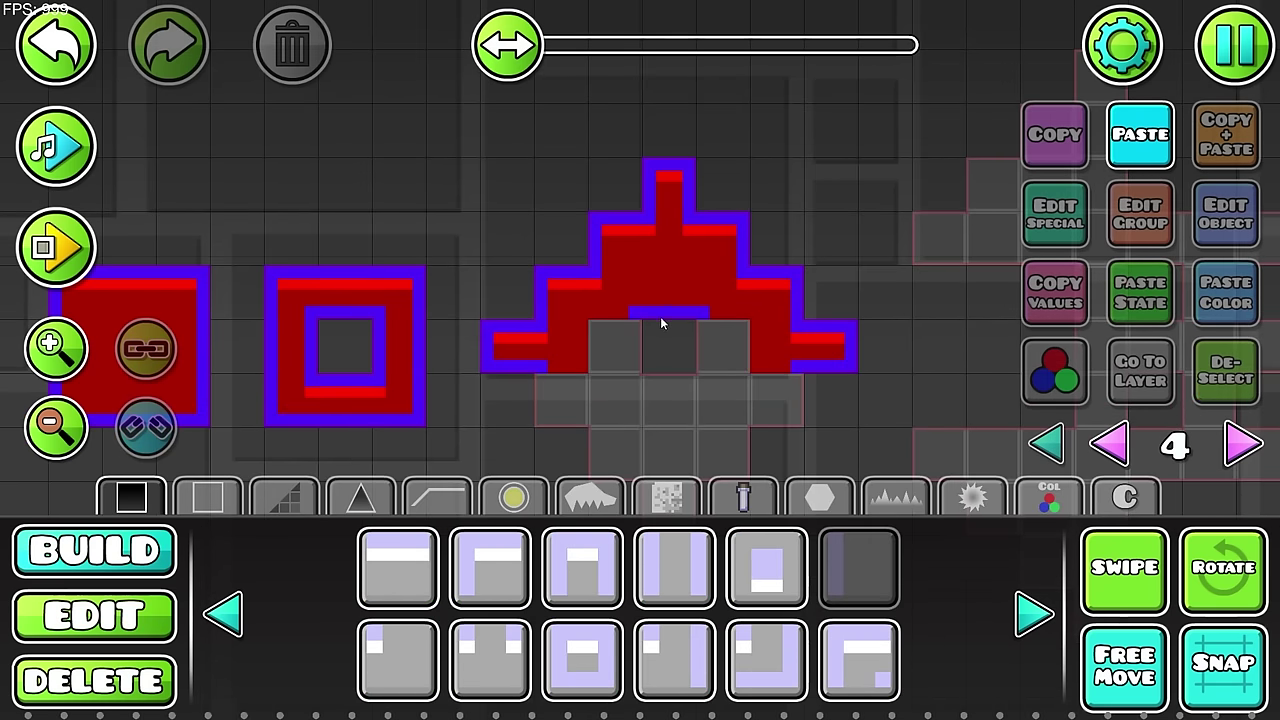
{"action": "left_click", "coordinate": [615, 345]}
{"action": "left_click", "coordinate": [713, 350]}
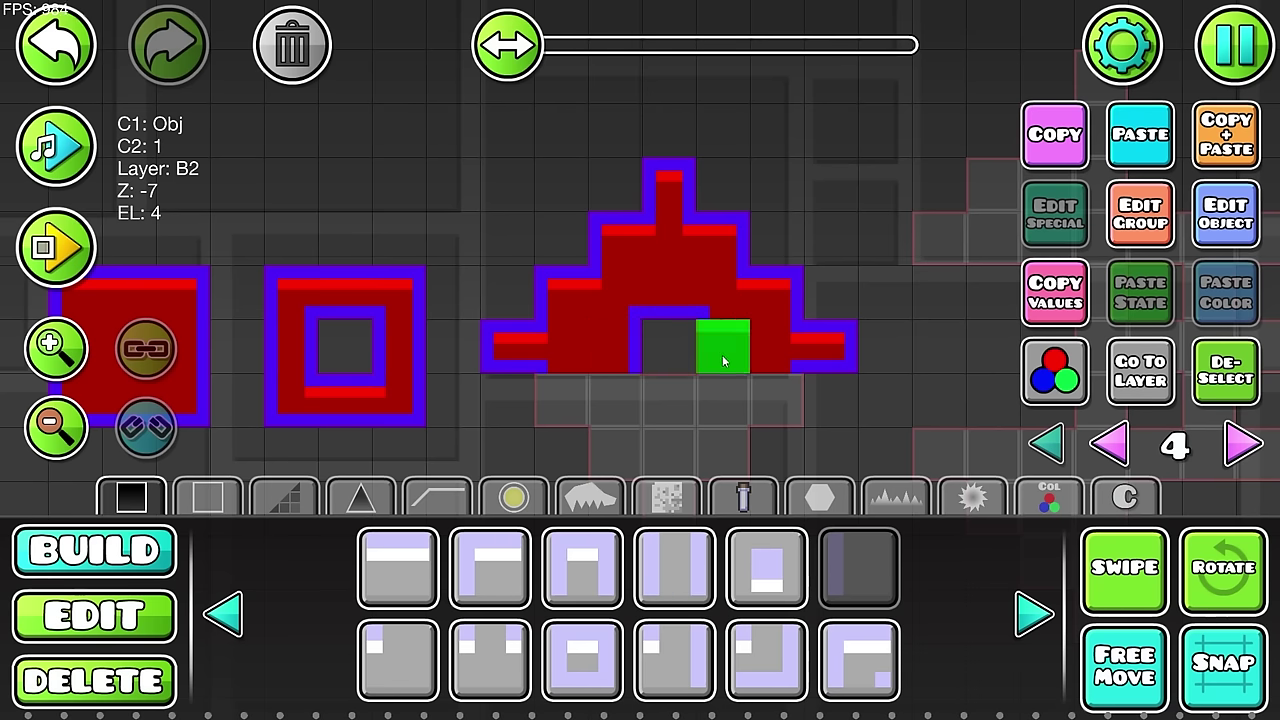
{"action": "left_click", "coordinate": [1185, 375]}
Step: Try to fill the diamond's lower half with a vertically flipped copy of the nine blocks above its middle row
{"action": "key", "text": "2"}
{"action": "left_click_drag", "start_coordinate": [512, 158], "coordinate": [848, 287]}
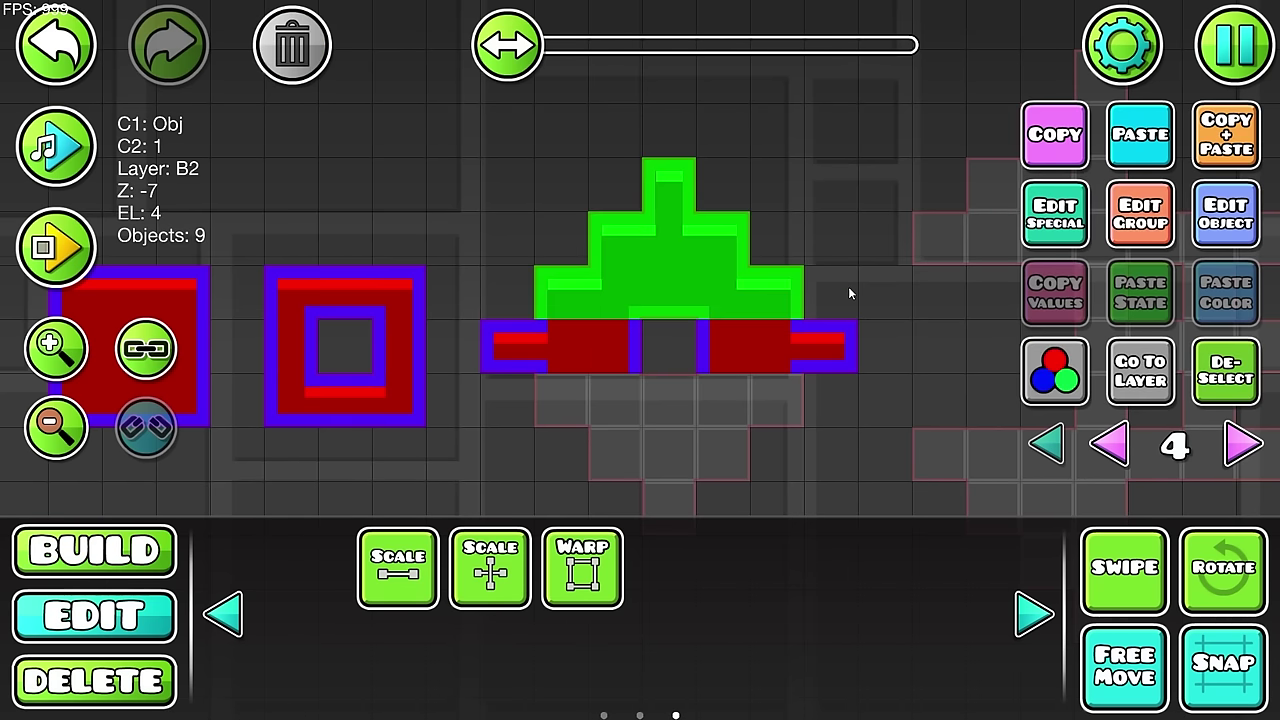
{"action": "key", "text": "ctrl+d"}
{"action": "key", "text": "alt+e"}
{"action": "left_click_drag", "start_coordinate": [717, 257], "coordinate": [735, 461]}
{"action": "left_click", "coordinate": [1203, 373]}
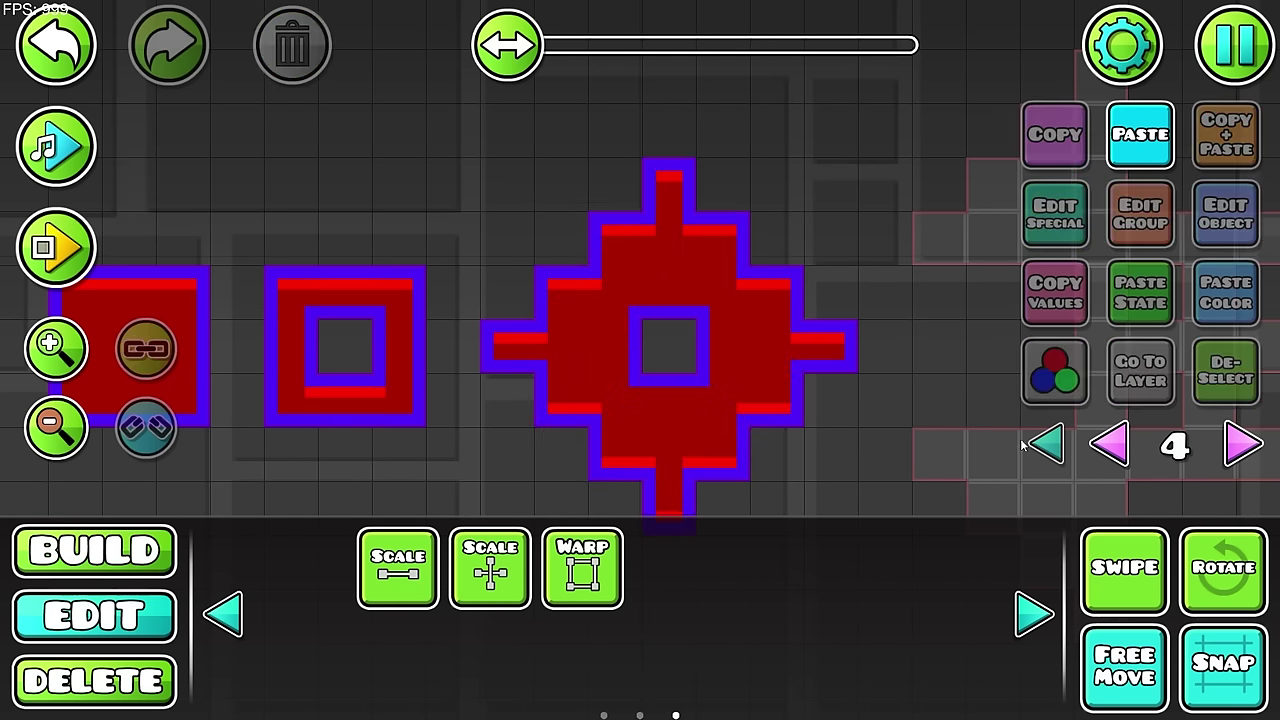
Step: Delete the flipped copy from the diamond's lower half
{"action": "left_click_drag", "start_coordinate": [739, 413], "coordinate": [724, 361]}
{"action": "scroll", "coordinate": [724, 361], "scroll_direction": "down", "scroll_amount": 2}
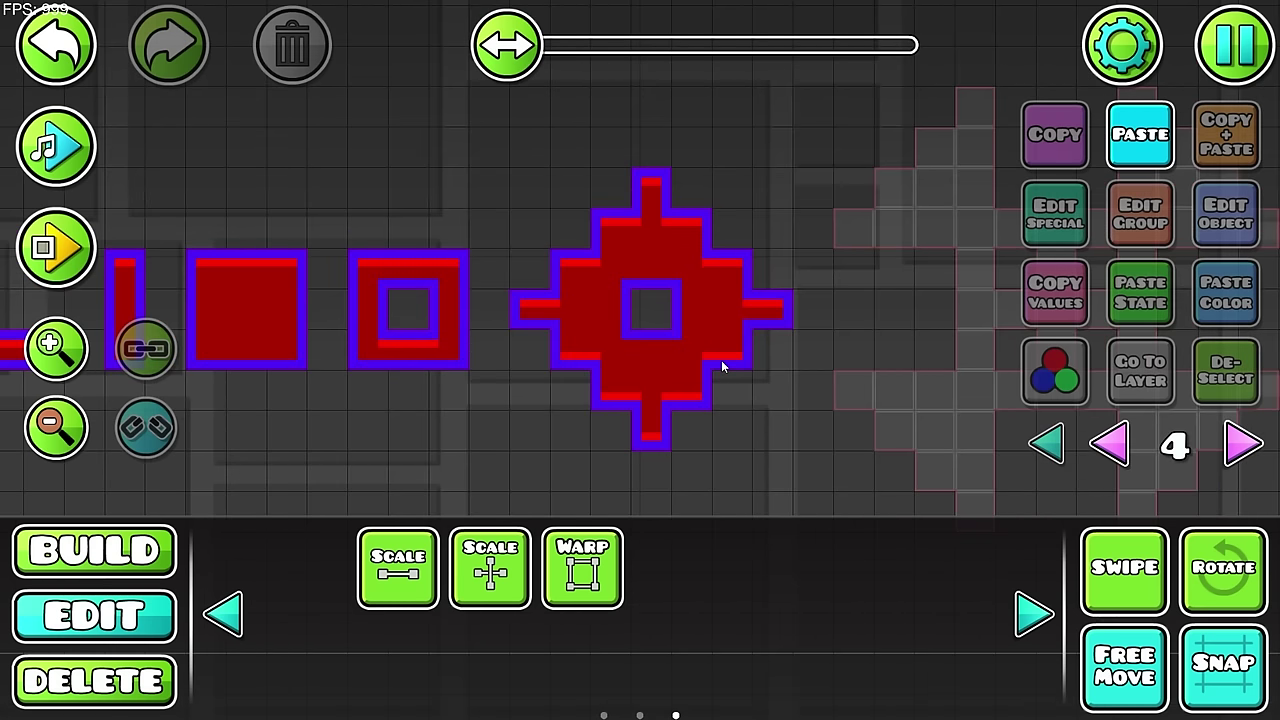
{"action": "left_click_drag", "start_coordinate": [721, 360], "coordinate": [608, 354]}
{"action": "left_click", "coordinate": [297, 45]}
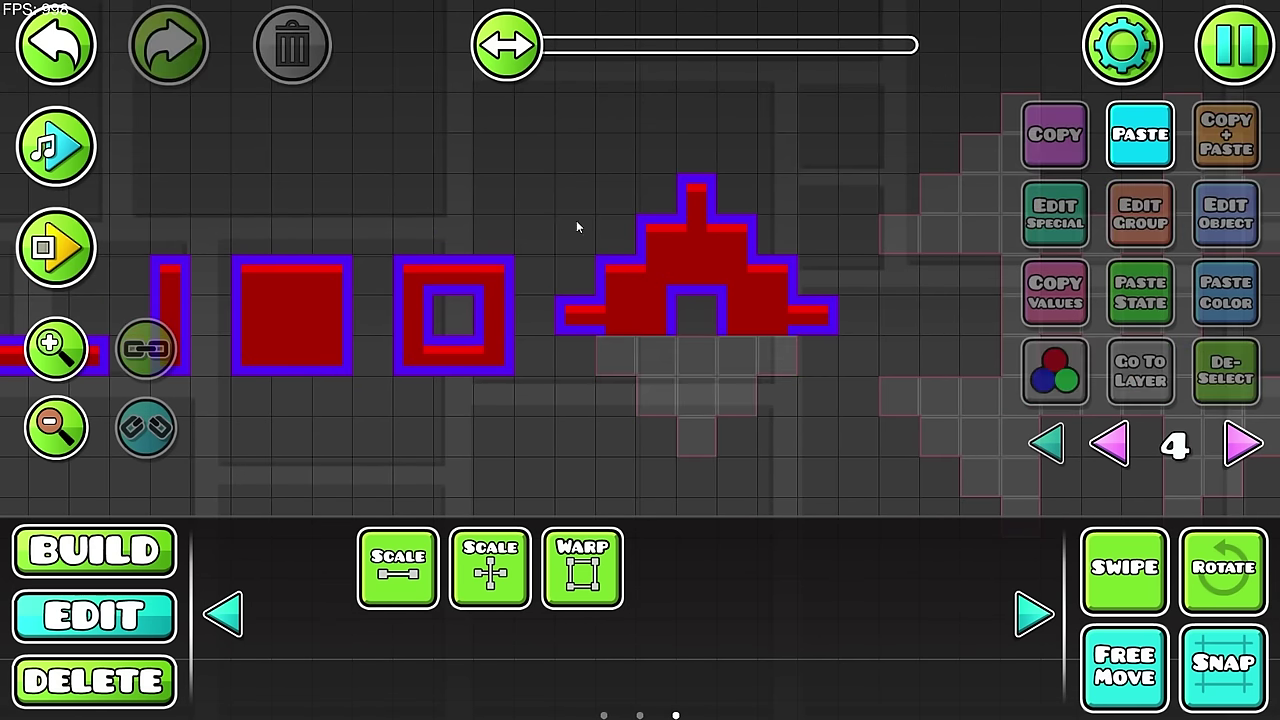
Step: Examine the bottom edges and corners of the finished ring, square, column and bar beside the diamond
{"action": "scroll", "coordinate": [735, 345], "scroll_direction": "up", "scroll_amount": 2}
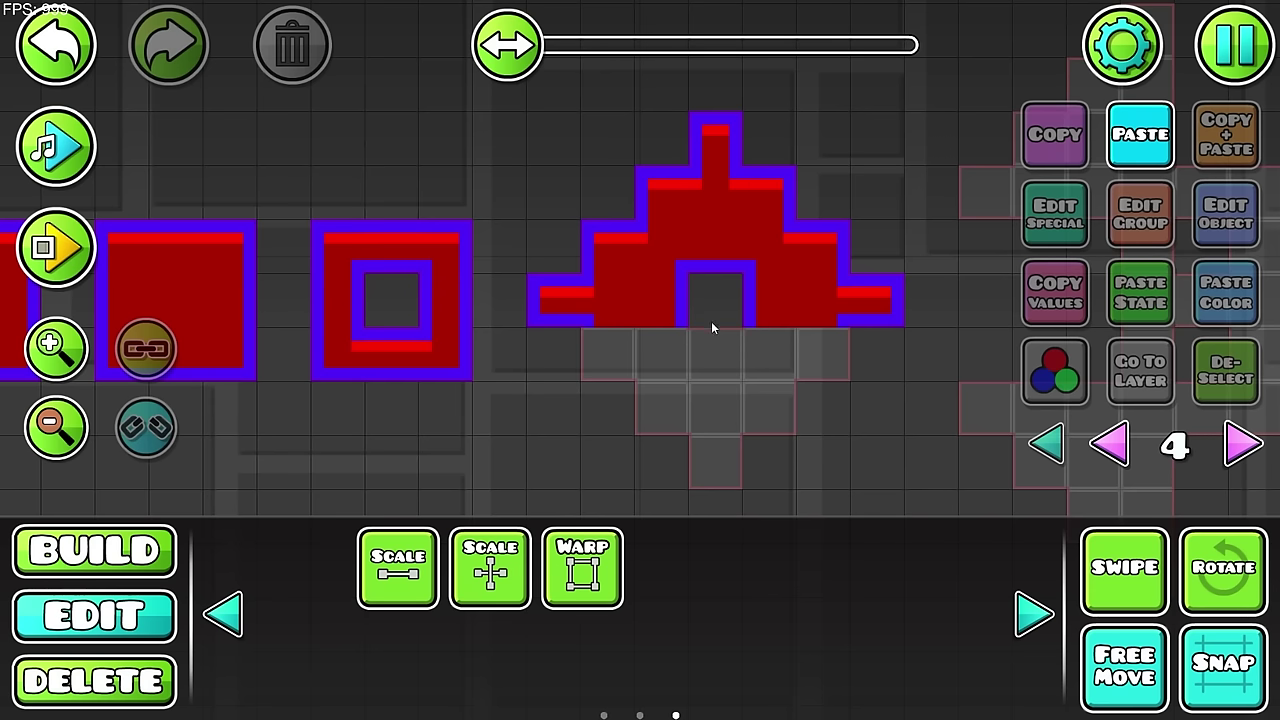
{"action": "left_click_drag", "start_coordinate": [540, 305], "coordinate": [760, 188]}
{"action": "left_click", "coordinate": [409, 347]}
{"action": "left_click_drag", "start_coordinate": [411, 406], "coordinate": [667, 370]}
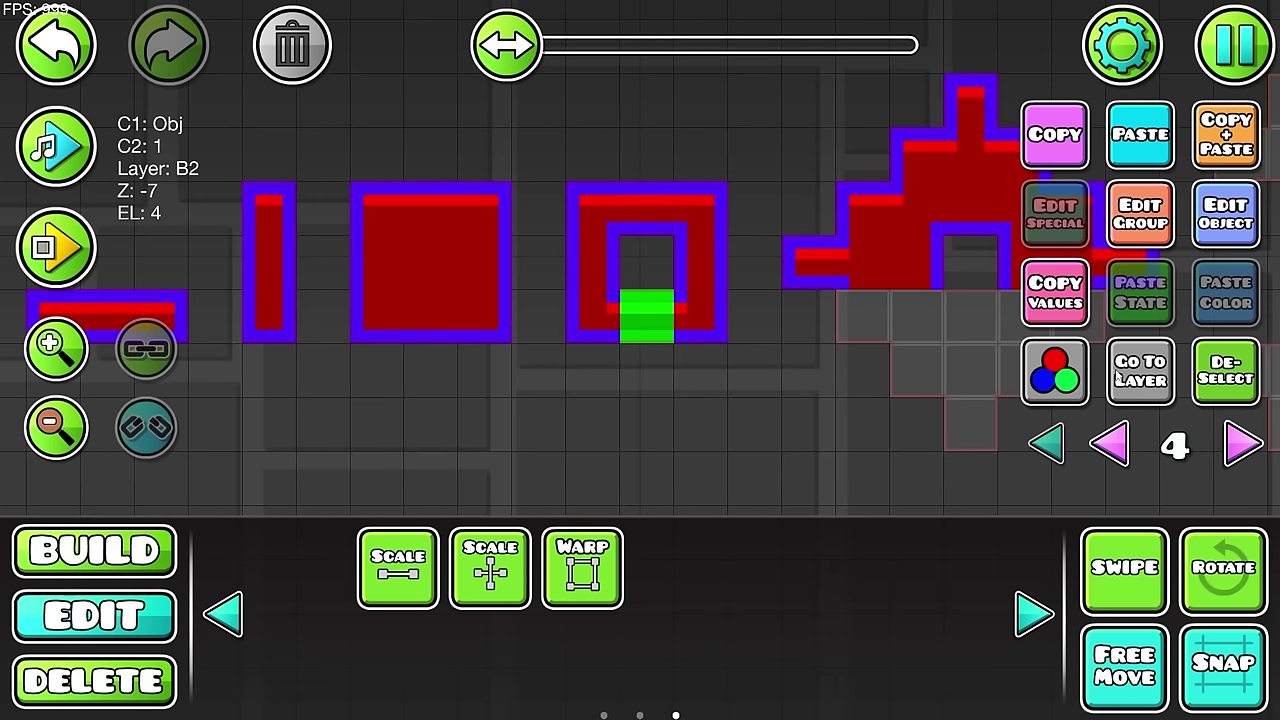
{"action": "left_click", "coordinate": [1222, 371]}
{"action": "left_click_drag", "start_coordinate": [393, 373], "coordinate": [706, 430]}
{"action": "left_click", "coordinate": [622, 443]}
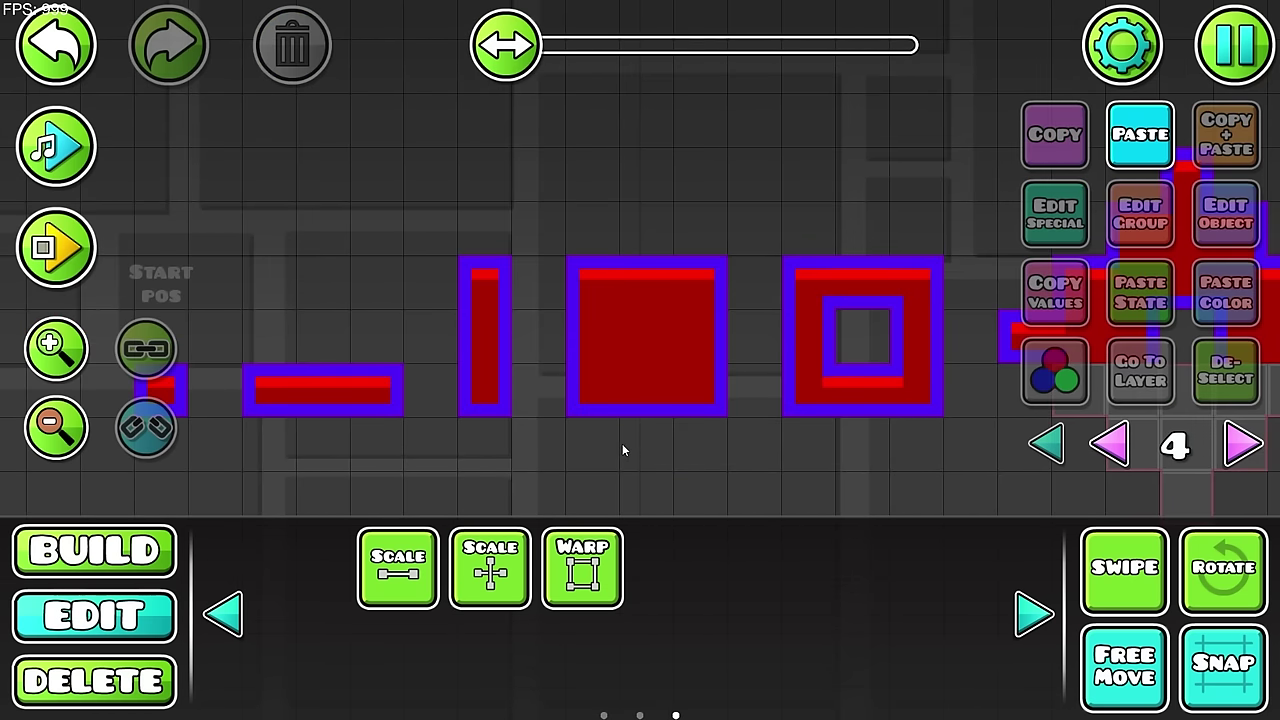
{"action": "scroll", "coordinate": [526, 459], "scroll_direction": "right", "scroll_amount": 6}
Step: Copy the solid square's bottom-right corner block onto the diamond's two lower-right stair cells and mirrored copies onto the two lower-left ones
{"action": "left_click", "coordinate": [202, 360]}
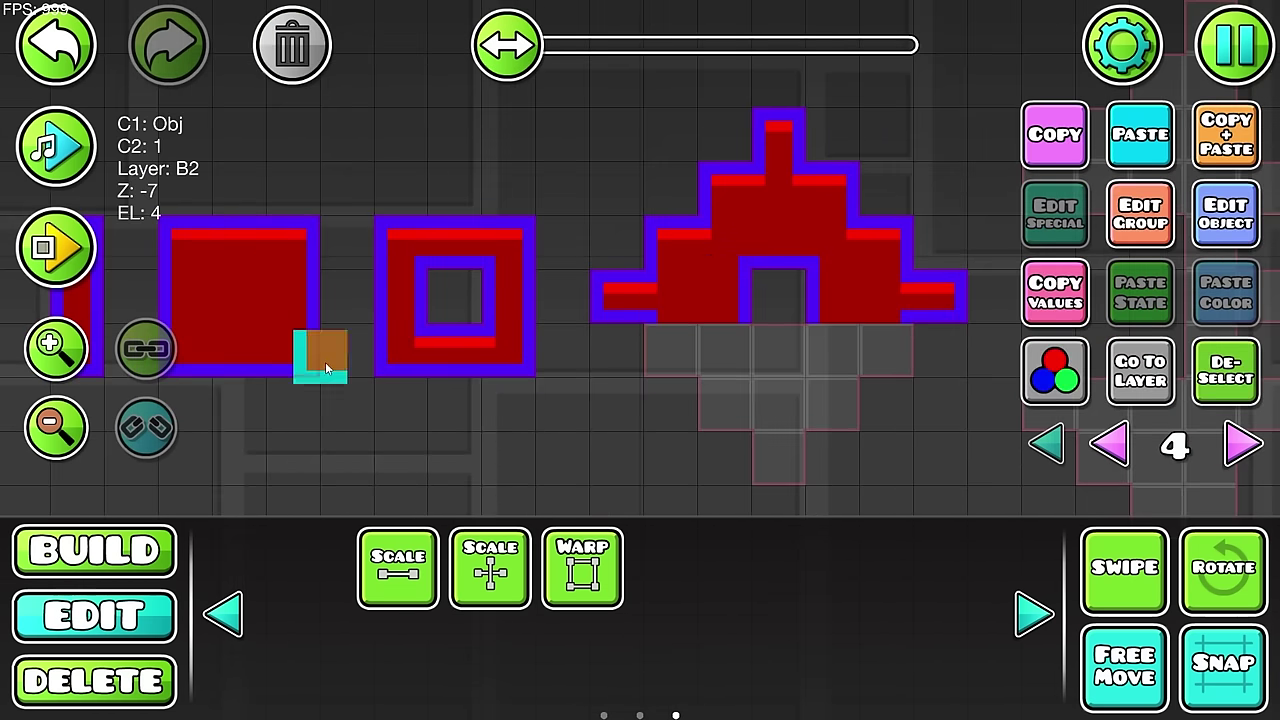
{"action": "left_click_drag", "start_coordinate": [325, 363], "coordinate": [798, 357]}
{"action": "key", "text": "ctrl+d"}
{"action": "key", "text": "ctrl+d"}
{"action": "key", "text": "q"}
{"action": "key", "text": "a"}
{"action": "key", "text": "ctrl+d"}
Step: Fill the diamond's bottom tip with a downward end block and the cell above it with a plain block
{"action": "key", "text": "1"}
{"action": "left_click", "coordinate": [490, 568]}
{"action": "left_click", "coordinate": [686, 465]}
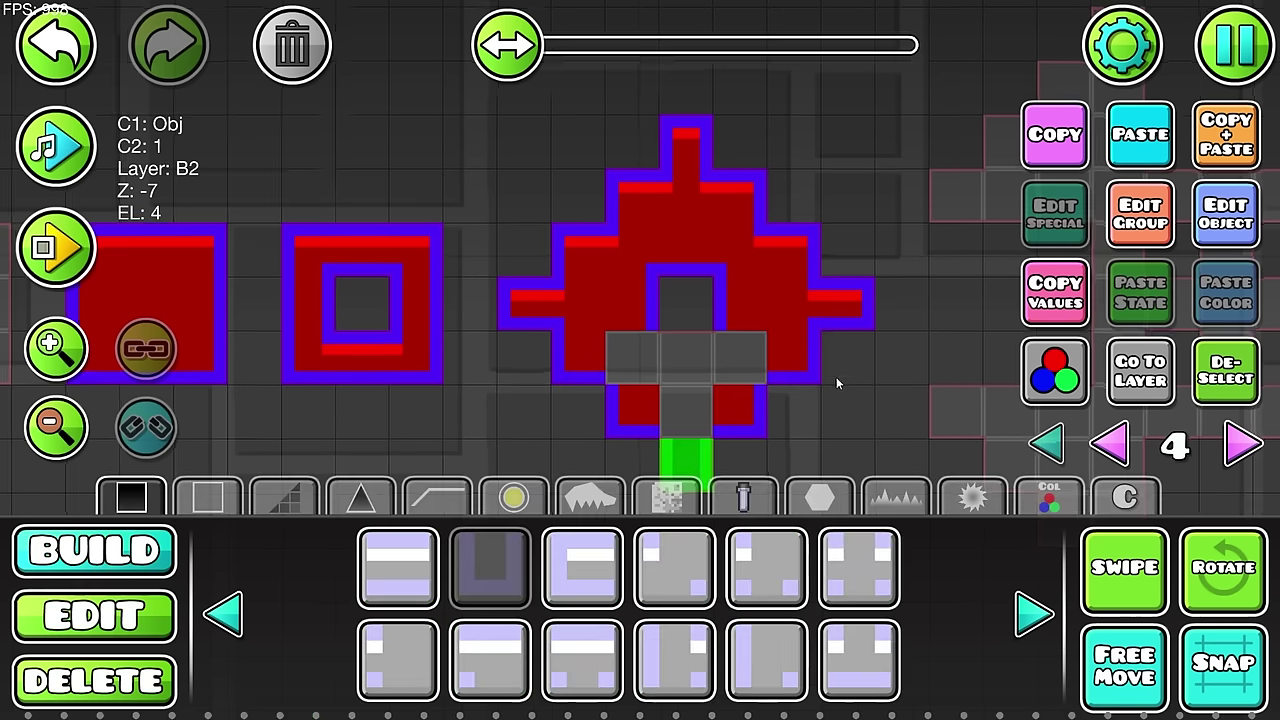
{"action": "left_click", "coordinate": [238, 613]}
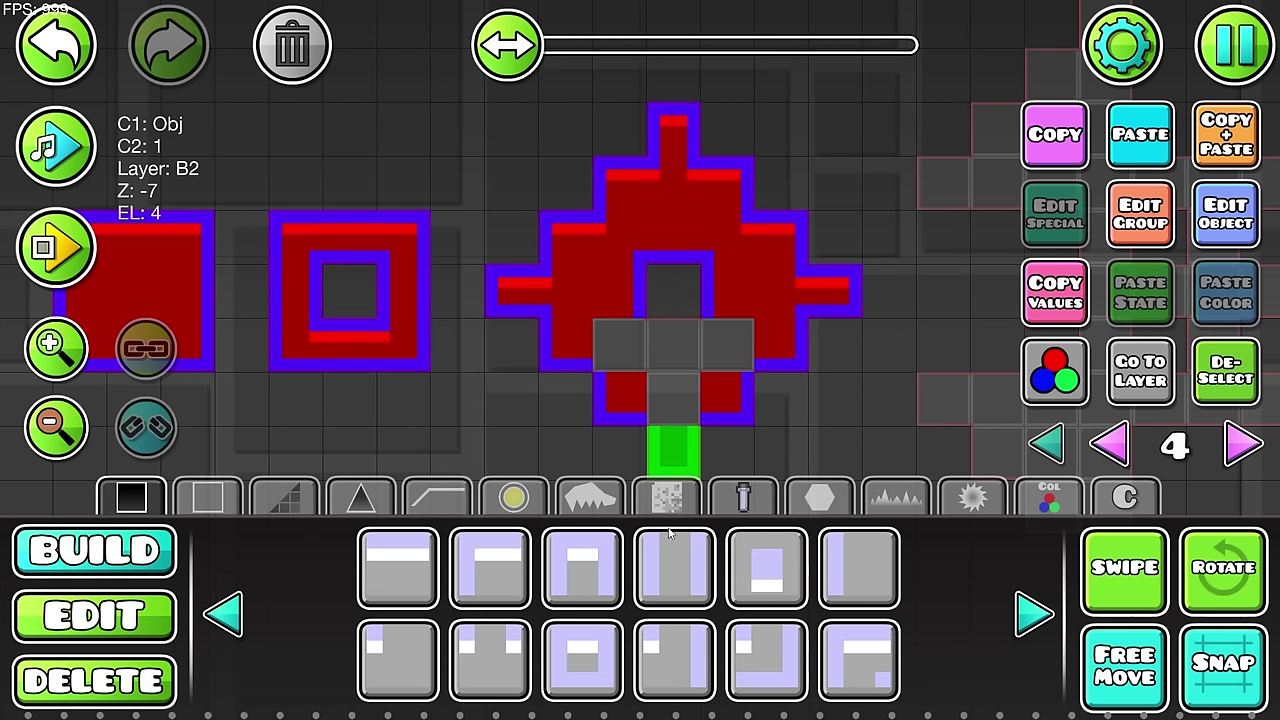
{"action": "left_click", "coordinate": [1018, 627]}
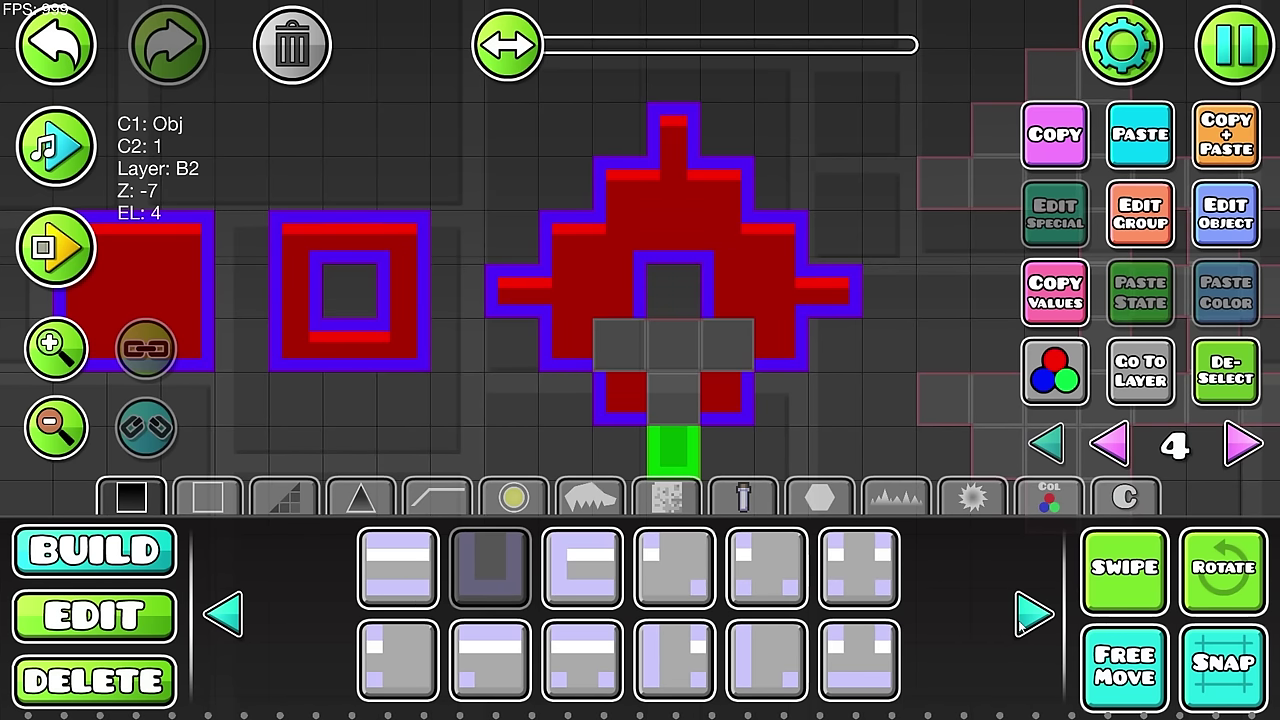
{"action": "left_click", "coordinate": [1018, 627]}
{"action": "left_click", "coordinate": [415, 590]}
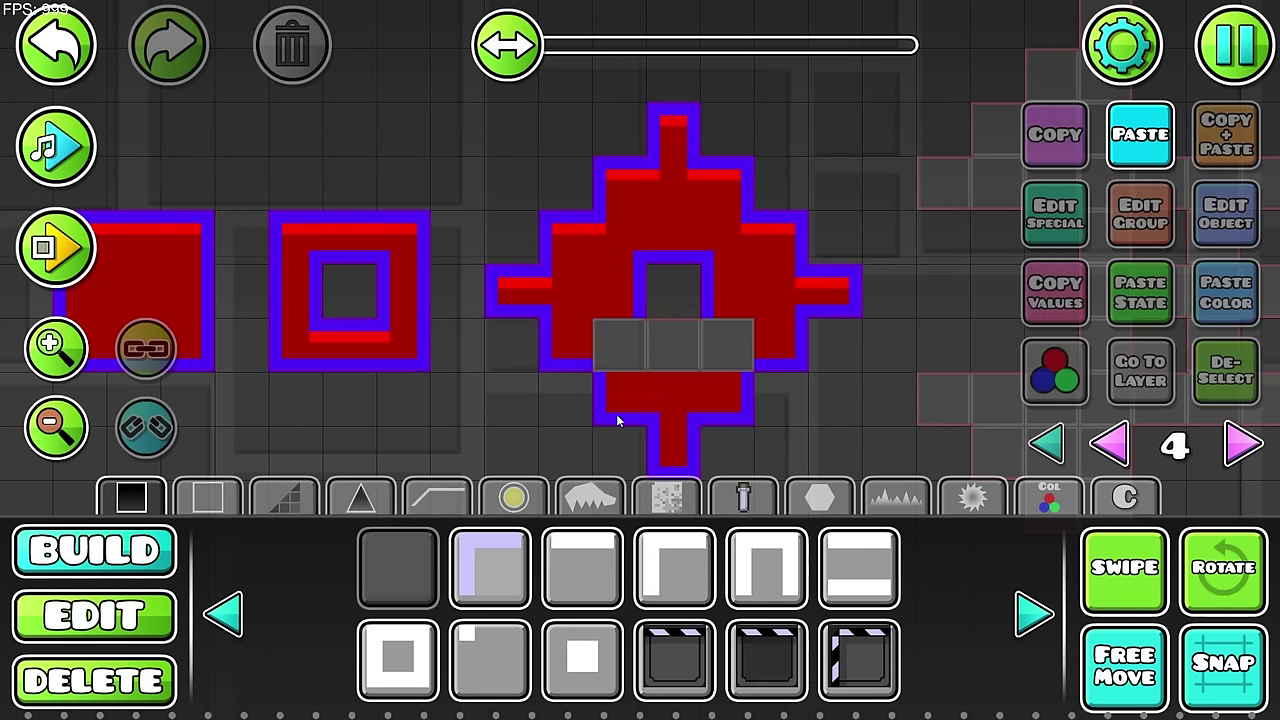
Step: Fill the lower-left cell beneath the diamond's hole with the two-notch corner block, flipped horizontally
{"action": "key", "text": "2"}
{"action": "key", "text": "1"}
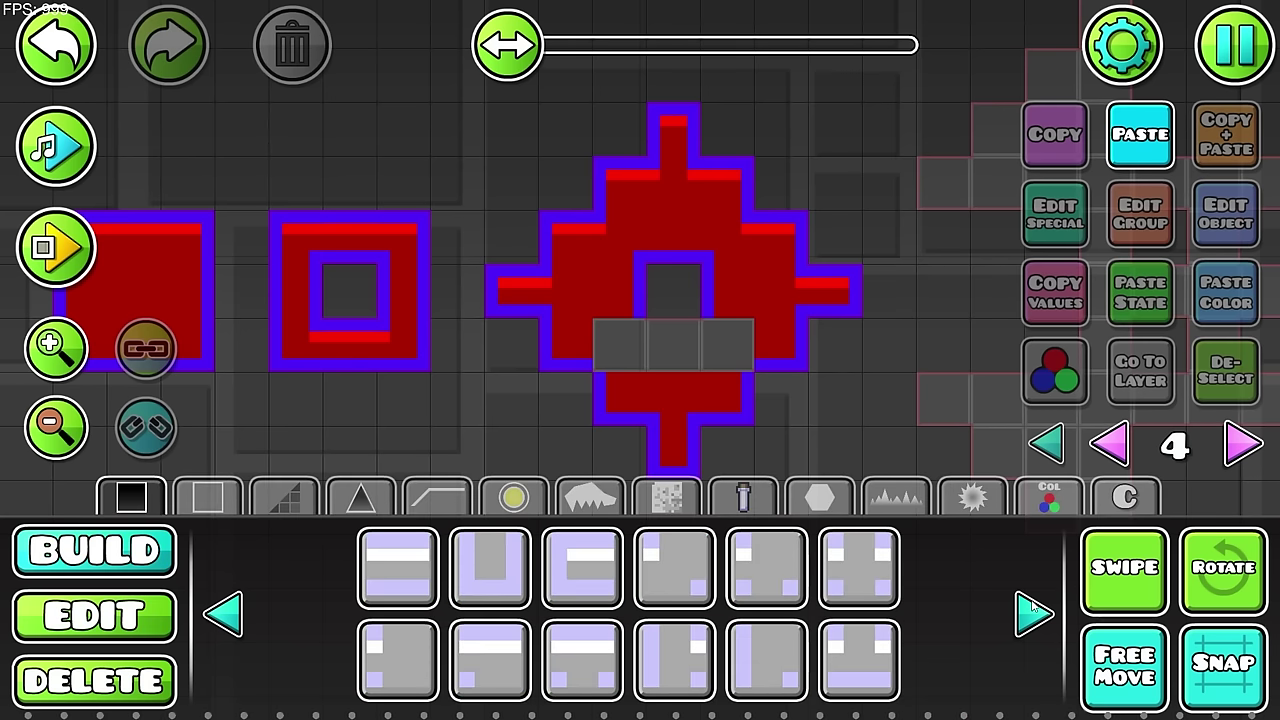
{"action": "left_click", "coordinate": [240, 610]}
{"action": "left_click", "coordinate": [1015, 609]}
{"action": "left_click", "coordinate": [1018, 610]}
{"action": "left_click", "coordinate": [669, 577]}
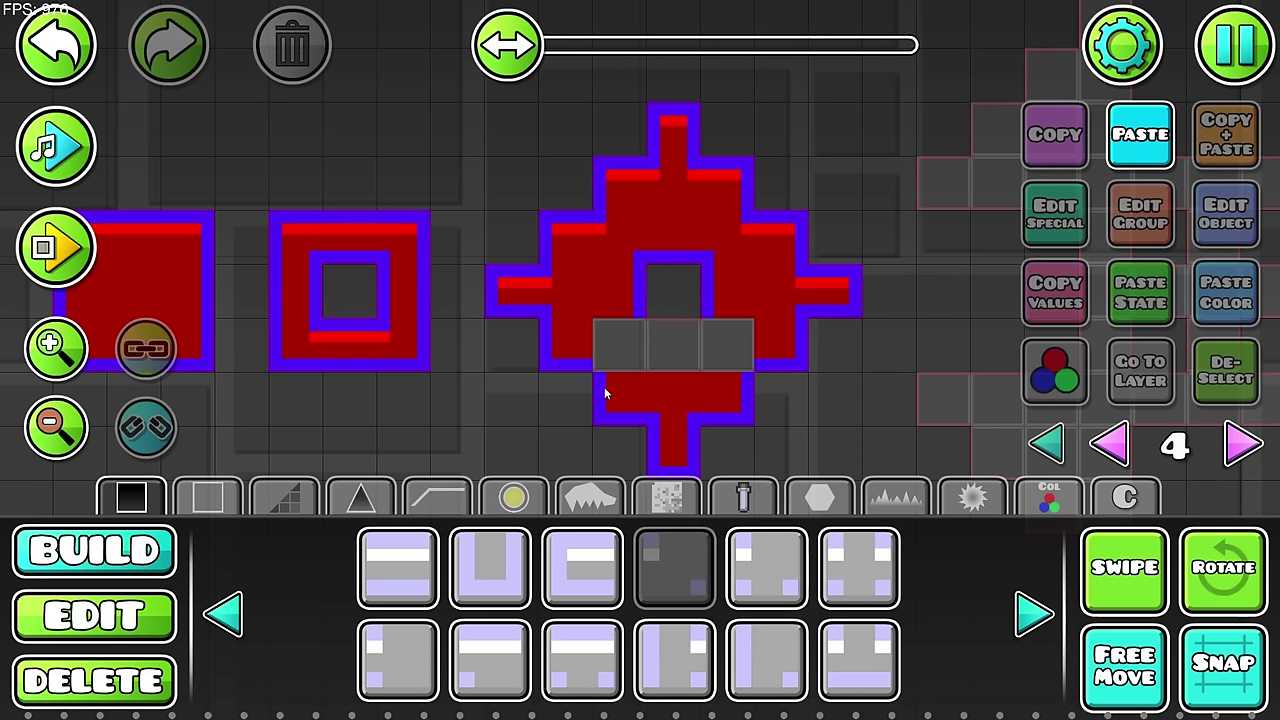
{"action": "left_click", "coordinate": [611, 349]}
{"action": "key", "text": "alt+q"}
{"action": "key", "text": "alt+d"}
{"action": "key", "text": "2"}
Step: Fill the cell beneath the diamond's hole on the right with the matching corner block and the middle one with a highlighted top-edge block
{"action": "scroll", "coordinate": [602, 371], "scroll_direction": "up", "scroll_amount": 8}
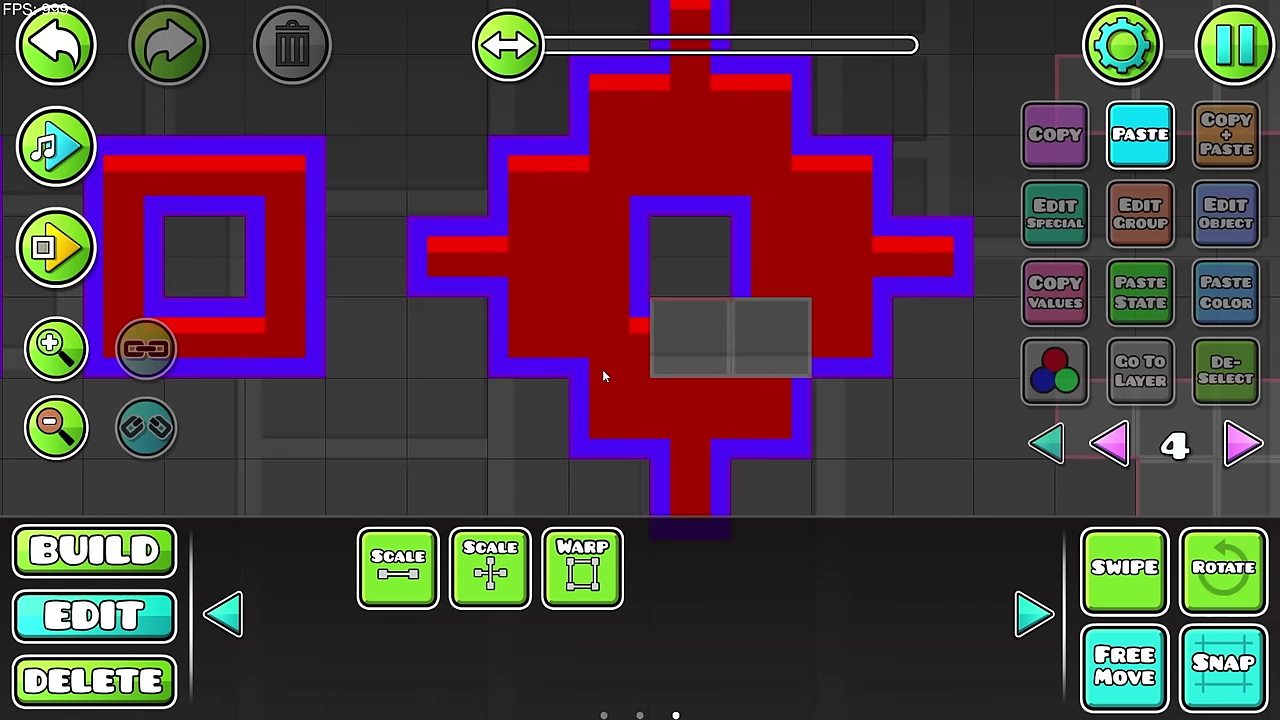
{"action": "left_click", "coordinate": [557, 376]}
{"action": "left_click", "coordinate": [637, 304]}
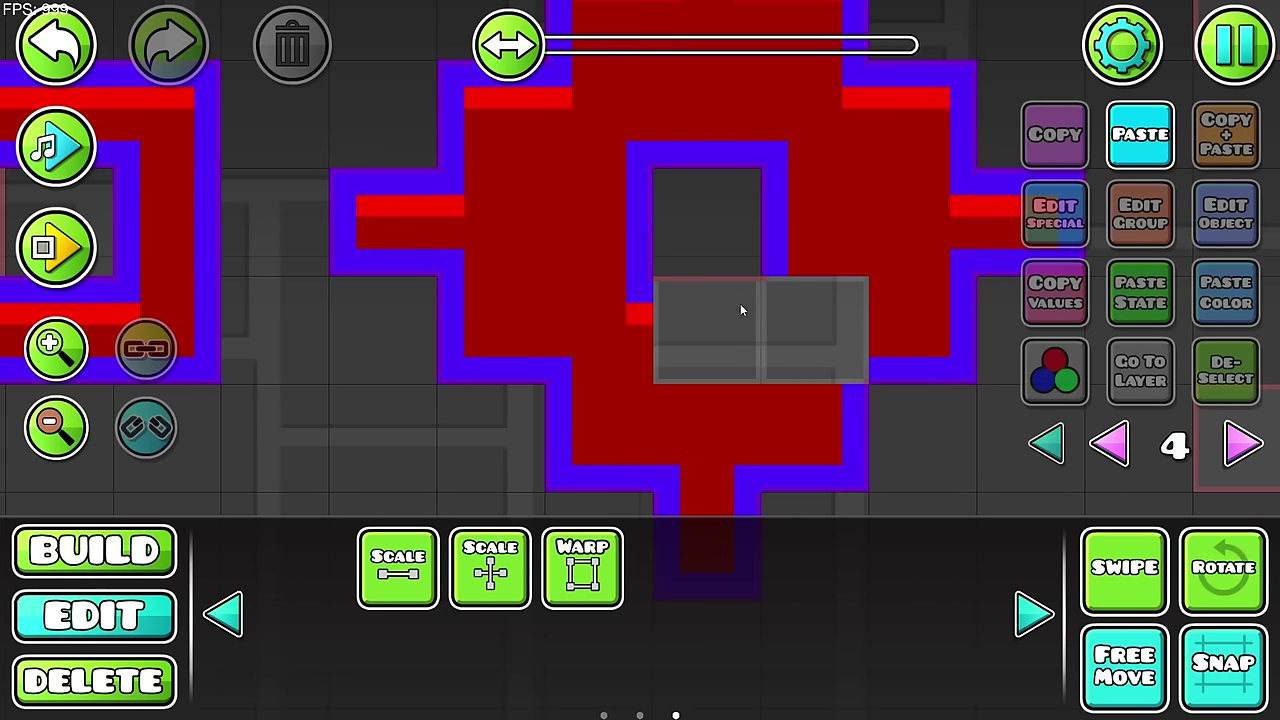
{"action": "left_click", "coordinate": [810, 330]}
{"action": "key", "text": "Delete"}
{"action": "key", "text": "1"}
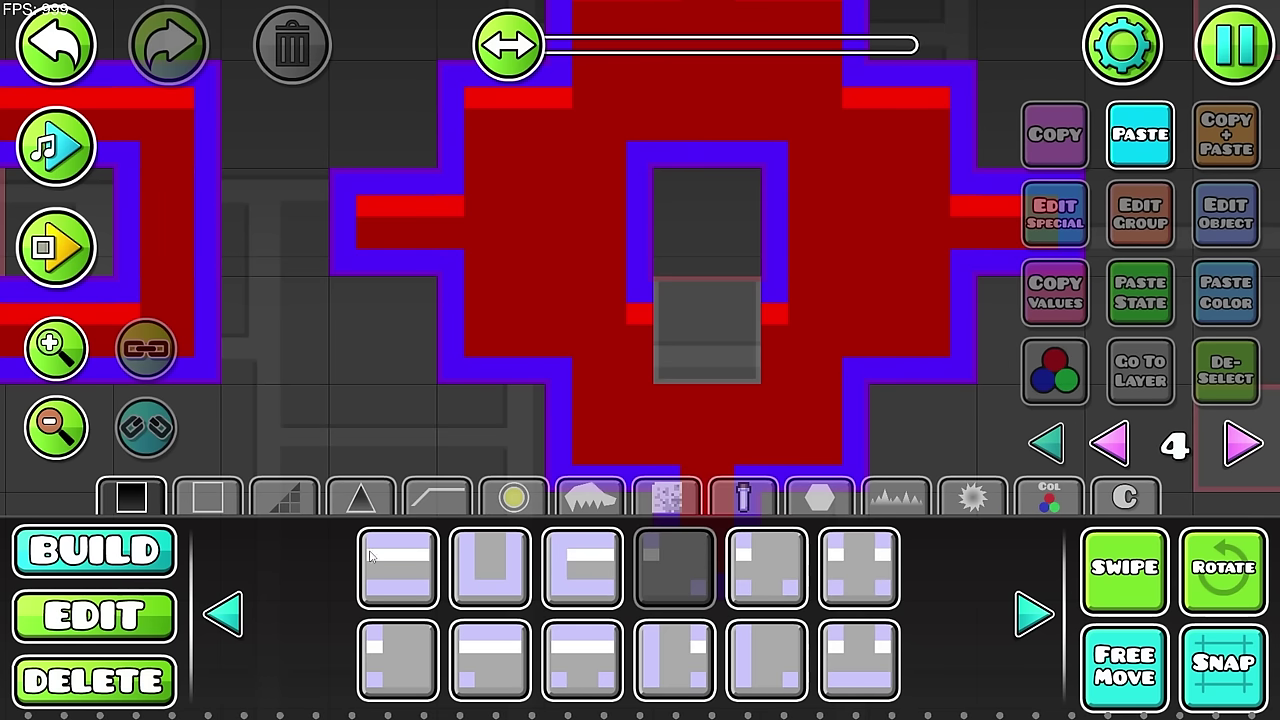
{"action": "left_click", "coordinate": [222, 612]}
{"action": "left_click", "coordinate": [398, 567]}
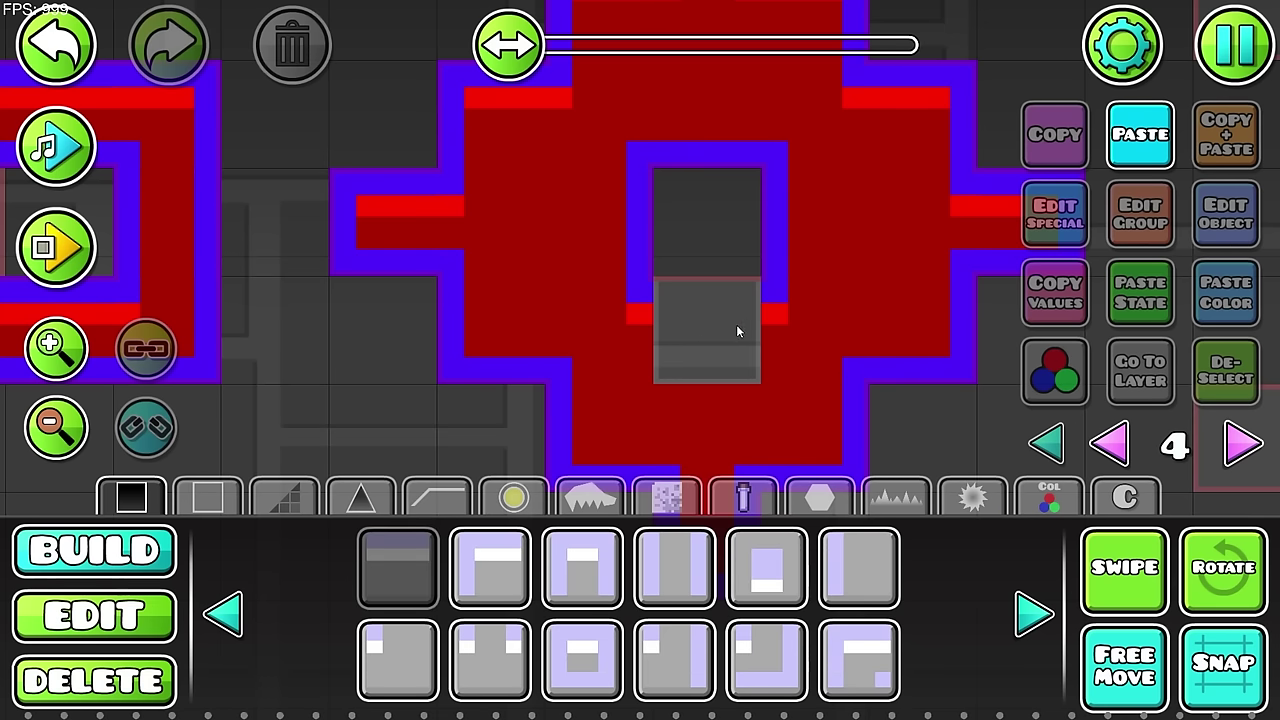
{"action": "left_click", "coordinate": [736, 324]}
{"action": "scroll", "coordinate": [735, 354], "scroll_direction": "down", "scroll_amount": 5}
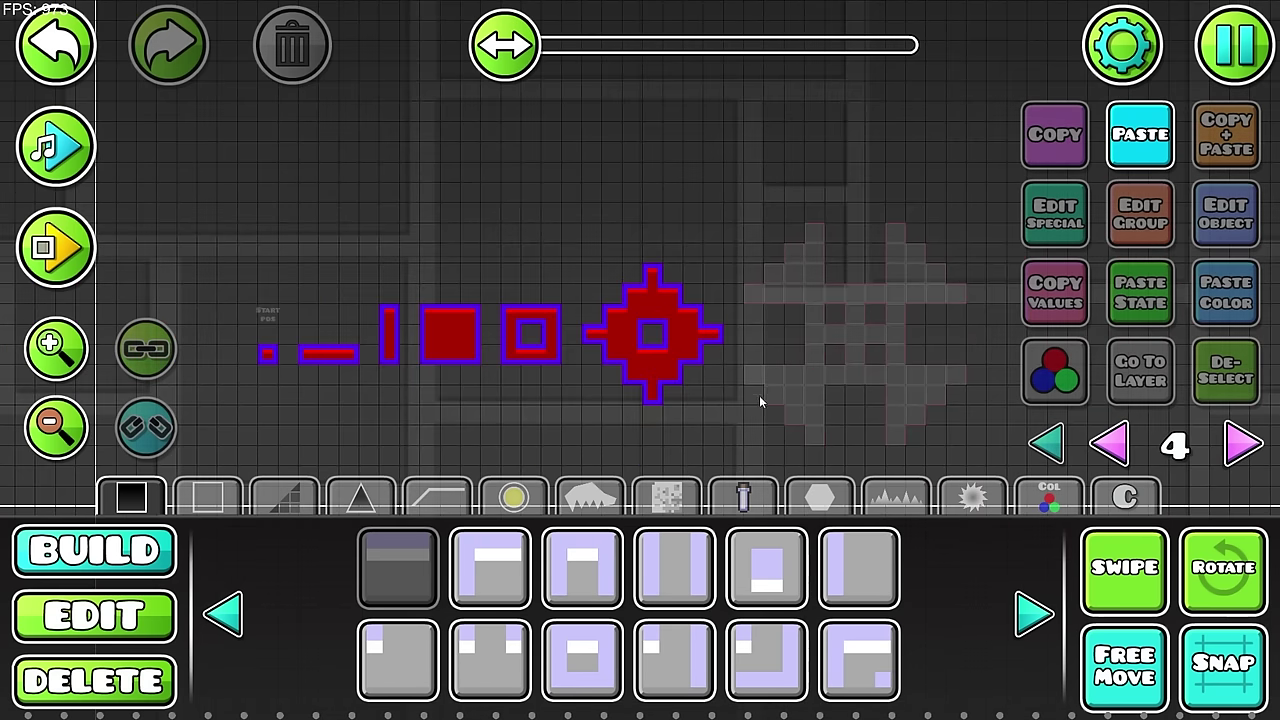
{"action": "scroll", "coordinate": [762, 385], "scroll_direction": "up", "scroll_amount": 5}
Step: Place downward arrows above the hollow square's three top cells and one inside its hole
{"action": "left_click", "coordinate": [797, 505]}
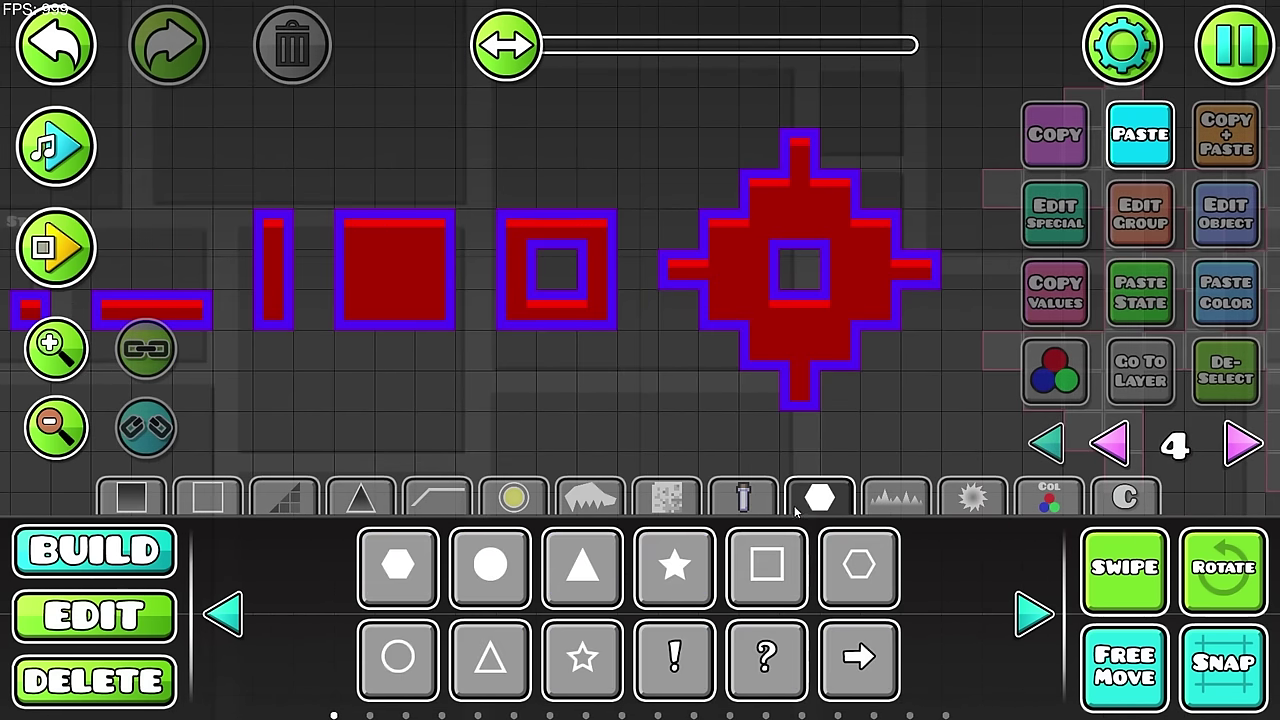
{"action": "left_click", "coordinate": [858, 657]}
{"action": "left_click", "coordinate": [556, 189]}
{"action": "left_click", "coordinate": [516, 189]}
{"action": "left_click", "coordinate": [596, 189]}
{"action": "left_click", "coordinate": [556, 270]}
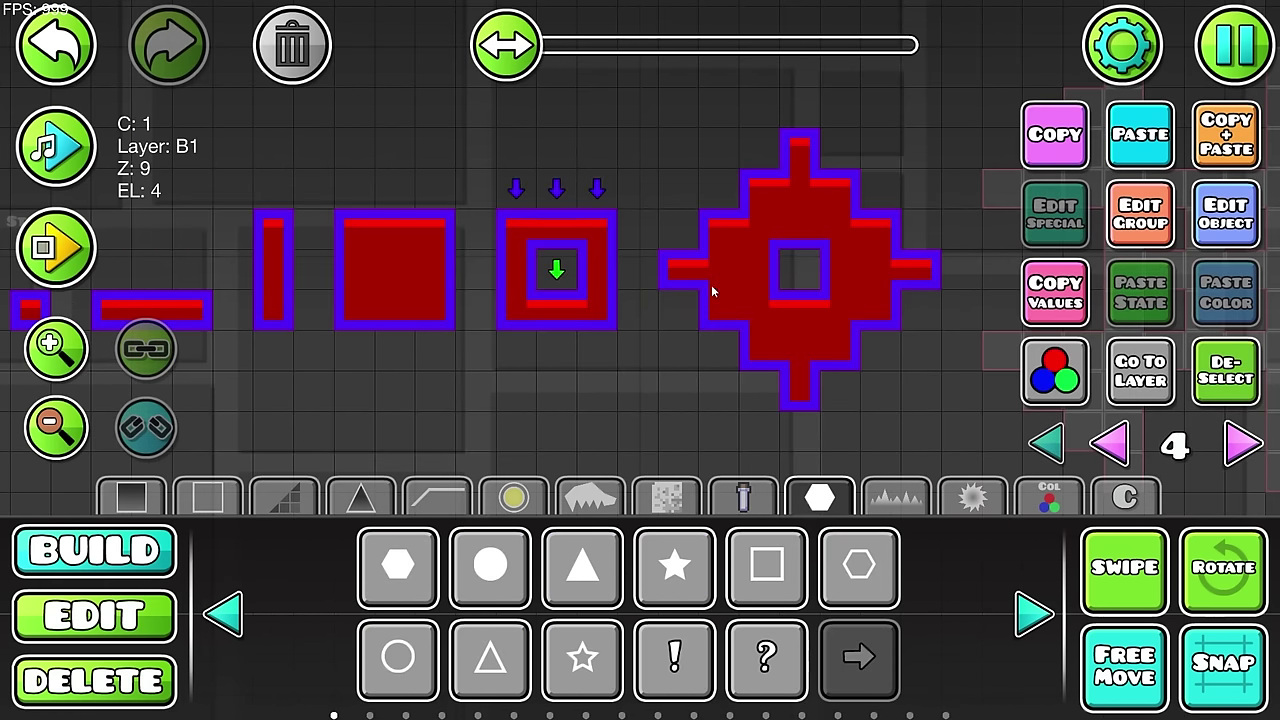
Step: Place downward arrows in the diamond's hole and above each of its seven upper stair cells
{"action": "left_click", "coordinate": [799, 270]}
{"action": "left_click", "coordinate": [678, 229]}
{"action": "left_click", "coordinate": [719, 188]}
{"action": "left_click", "coordinate": [759, 148]}
{"action": "left_click", "coordinate": [799, 107]}
{"action": "left_click", "coordinate": [839, 148]}
{"action": "left_click", "coordinate": [879, 188]}
{"action": "left_click", "coordinate": [920, 230]}
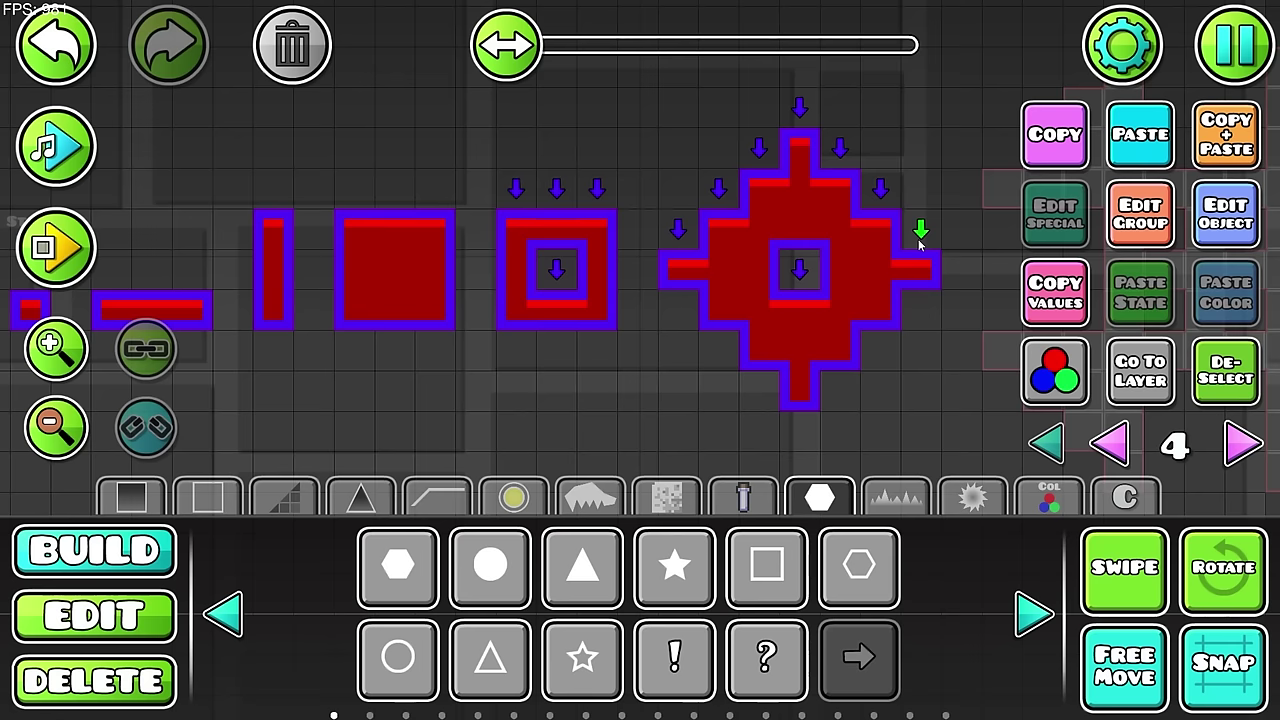
Step: Select all twelve arrows and nudge them down onto the bright highlight edges of the hollow square and the diamond
{"action": "key", "text": "2"}
{"action": "key", "text": "3"}
{"action": "left_click", "coordinate": [896, 658]}
{"action": "key", "text": "2"}
{"action": "left_click_drag", "start_coordinate": [489, 406], "coordinate": [965, 85]}
{"action": "key", "text": "shift+s"}
{"action": "key", "text": "shift+s"}
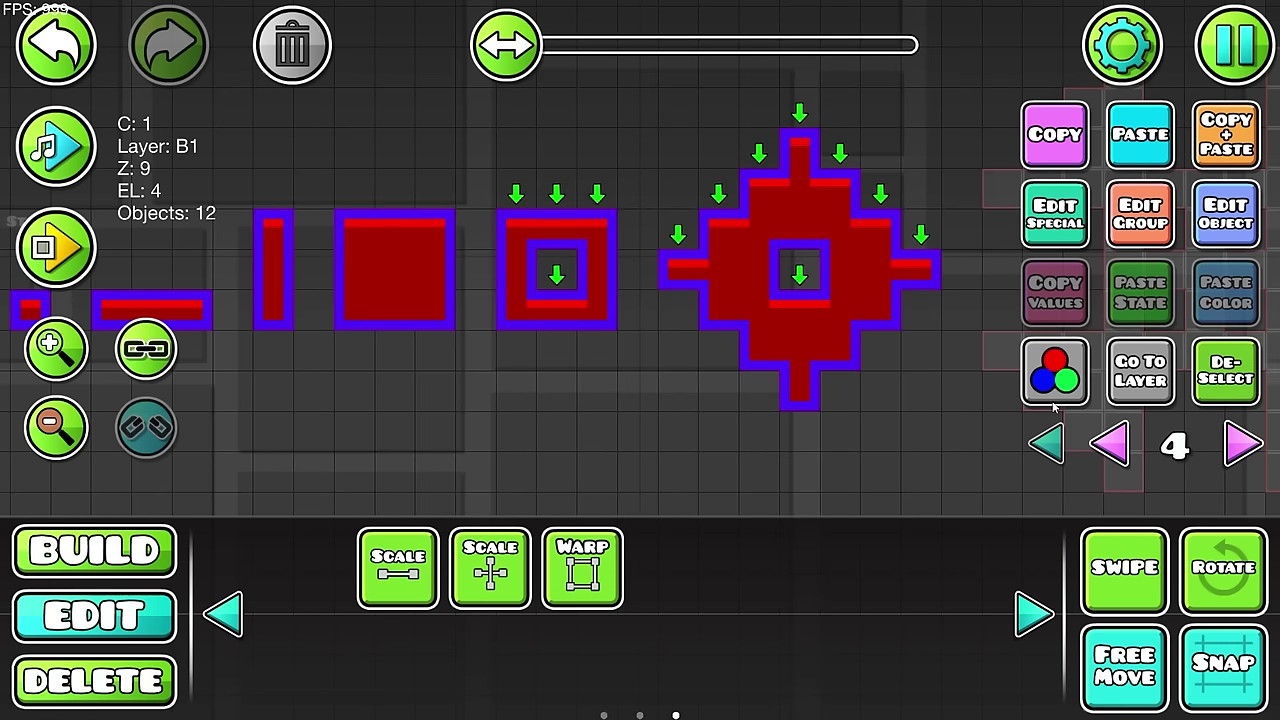
{"action": "key", "text": "shift+s"}
{"action": "key", "text": "shift+s"}
{"action": "key", "text": "shift+s"}
{"action": "key", "text": "shift+s"}
{"action": "key", "text": "shift+s"}
{"action": "key", "text": "shift+s"}
{"action": "key", "text": "shift+s"}
{"action": "key", "text": "shift+s"}
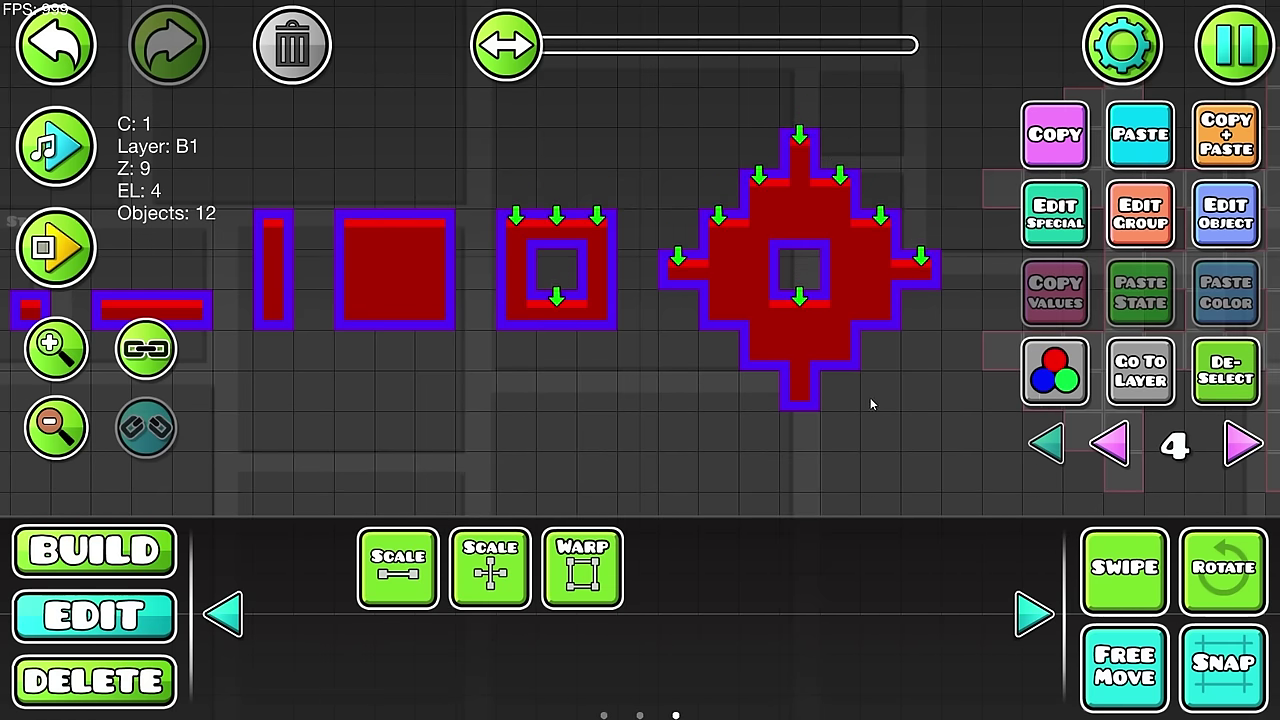
Step: Delete the twelve arrows from the hollow square and the diamond
{"action": "left_click_drag", "start_coordinate": [825, 433], "coordinate": [746, 473]}
{"action": "key", "text": "3"}
{"action": "left_click", "coordinate": [815, 570]}
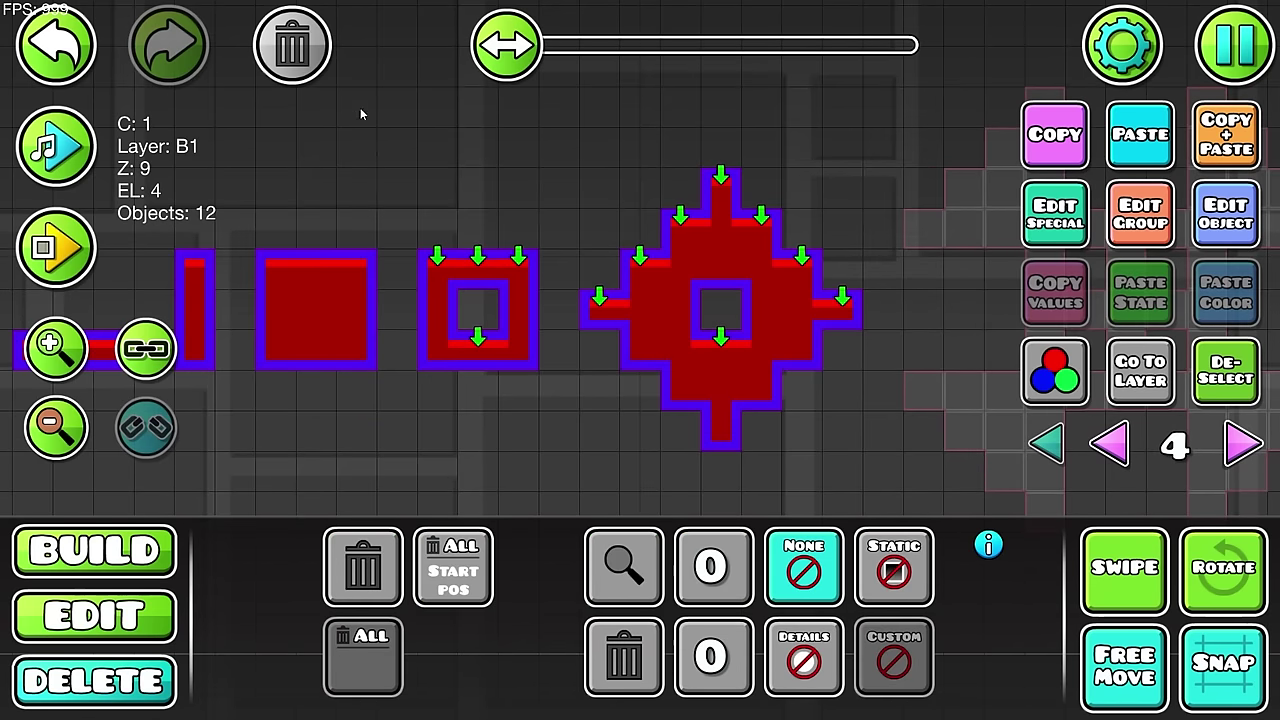
{"action": "left_click", "coordinate": [312, 61]}
Step: Duplicate the diamond's upper-left quarter and move the copy onto the upper-left stair of the next template shape
{"action": "key", "text": "2"}
{"action": "left_click_drag", "start_coordinate": [717, 151], "coordinate": [527, 346]}
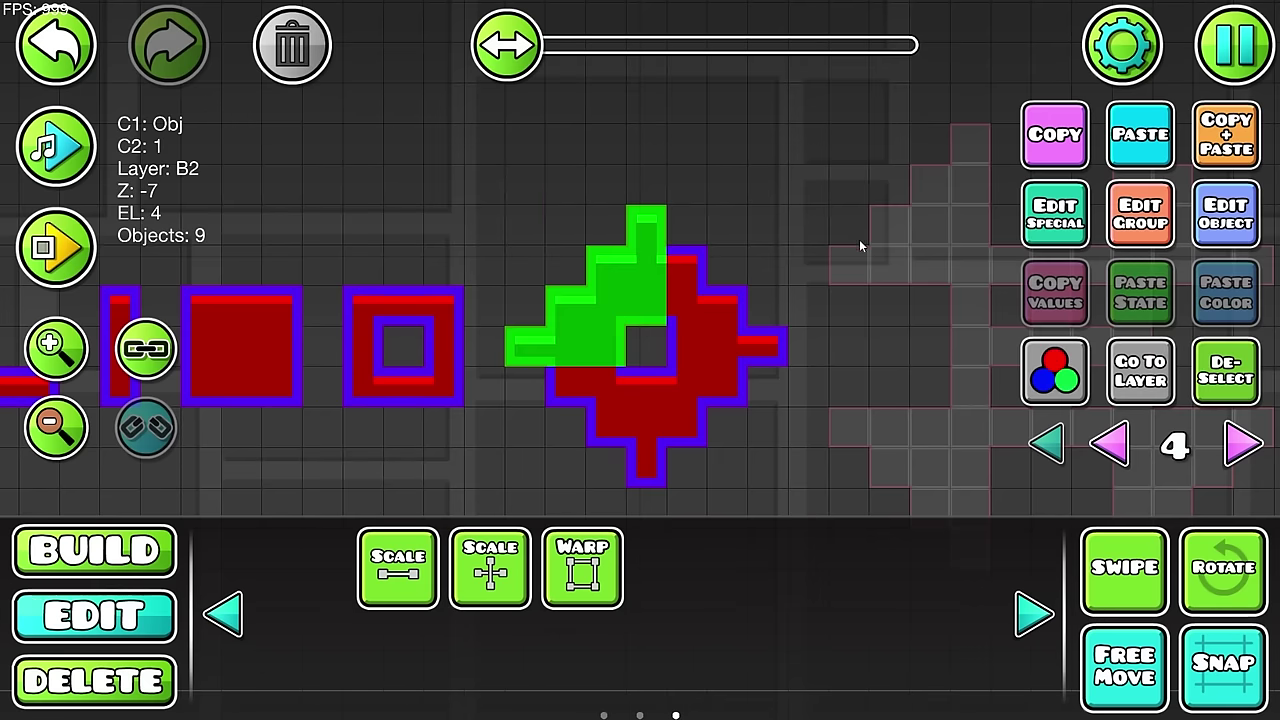
{"action": "left_click_drag", "start_coordinate": [859, 239], "coordinate": [665, 261]}
{"action": "key", "text": "ctrl+d"}
{"action": "left_click_drag", "start_coordinate": [439, 322], "coordinate": [722, 204]}
{"action": "key", "text": "d"}
{"action": "key", "text": "s"}
{"action": "left_click", "coordinate": [1199, 369]}
{"action": "left_click_drag", "start_coordinate": [819, 362], "coordinate": [759, 366]}
Step: Delete the four copied blocks below the stair's peak and beside its left tip
{"action": "scroll", "coordinate": [698, 334], "scroll_direction": "up", "scroll_amount": 2}
{"action": "left_click_drag", "start_coordinate": [700, 309], "coordinate": [700, 309]}
{"action": "left_click_drag", "start_coordinate": [735, 186], "coordinate": [738, 240]}
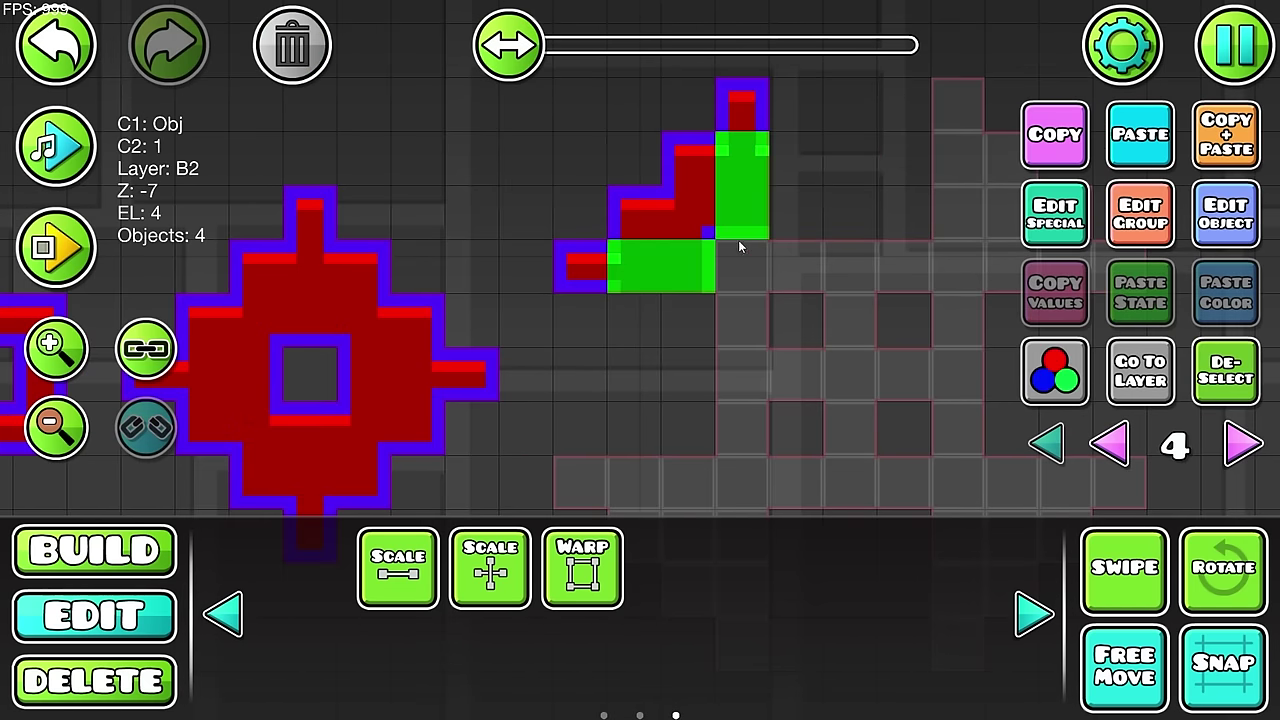
{"action": "left_click", "coordinate": [292, 45]}
Step: Replace the copied stair's inner block with a block that has only a top-left corner notch
{"action": "key", "text": "1"}
{"action": "left_click_drag", "start_coordinate": [741, 333], "coordinate": [681, 481]}
{"action": "left_click", "coordinate": [131, 497]}
{"action": "left_click_drag", "start_coordinate": [710, 418], "coordinate": [770, 364]}
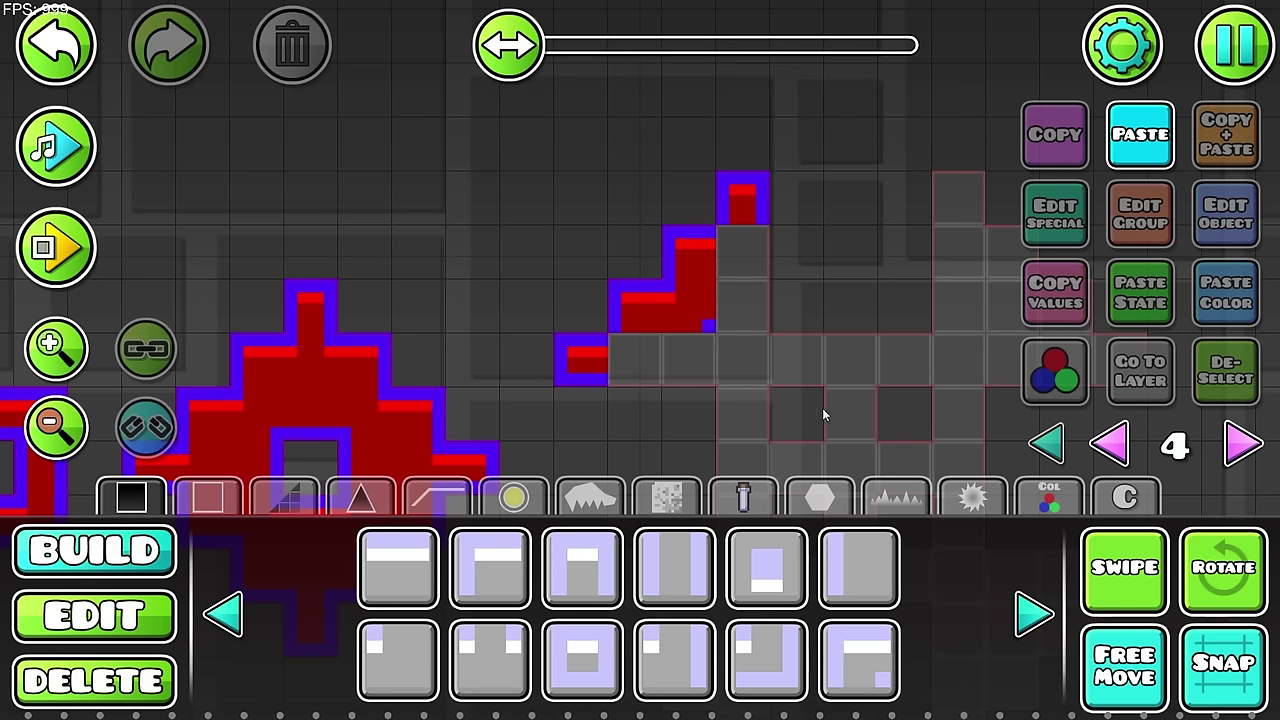
{"action": "left_click", "coordinate": [400, 566]}
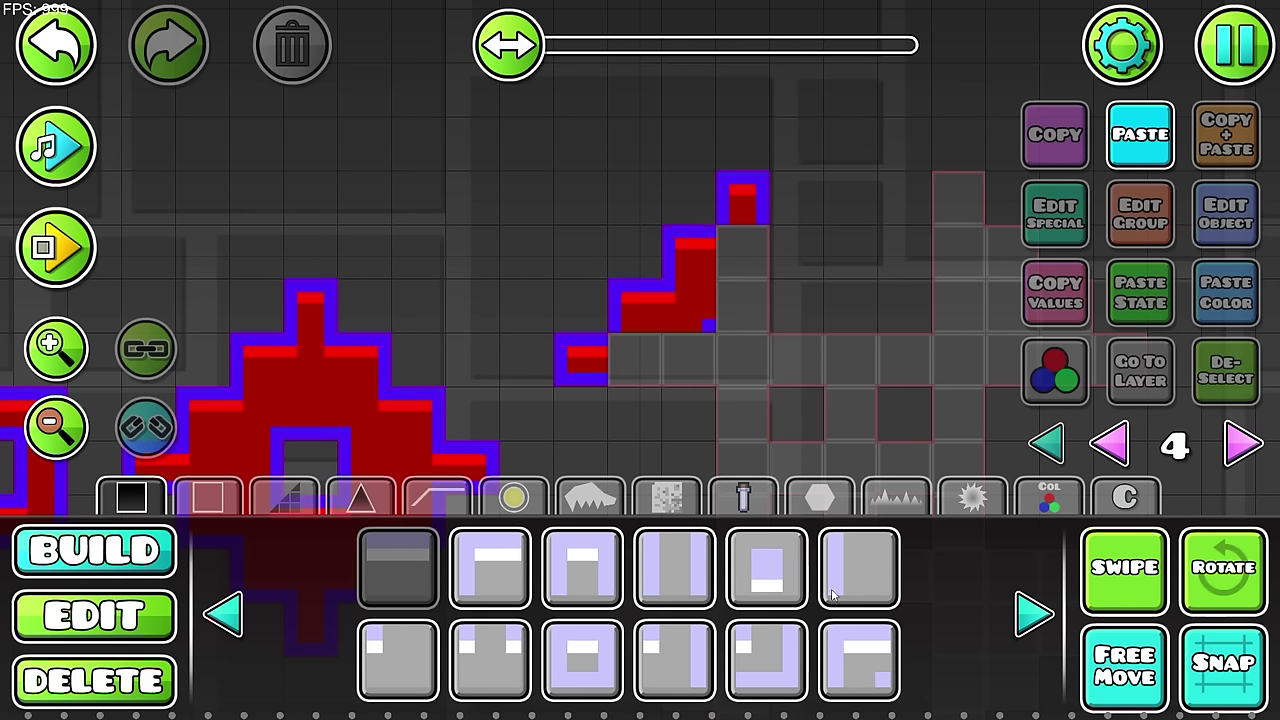
{"action": "left_click", "coordinate": [221, 617]}
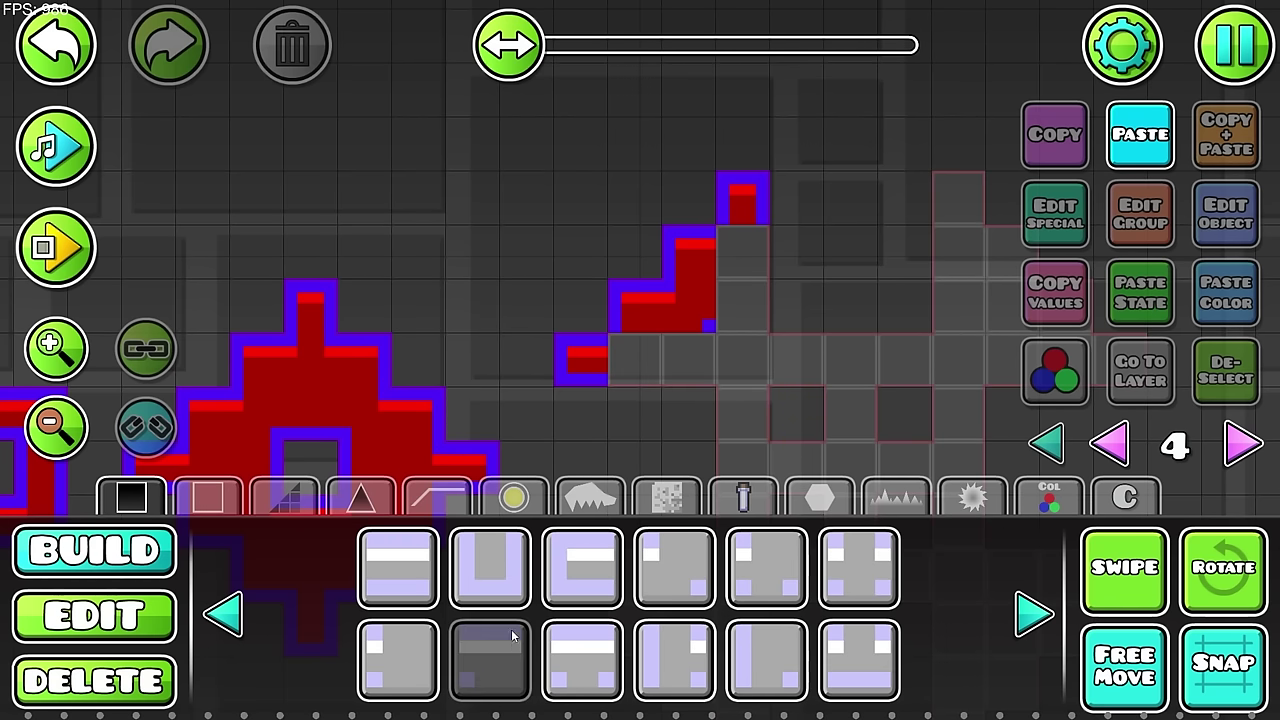
{"action": "left_click", "coordinate": [223, 614]}
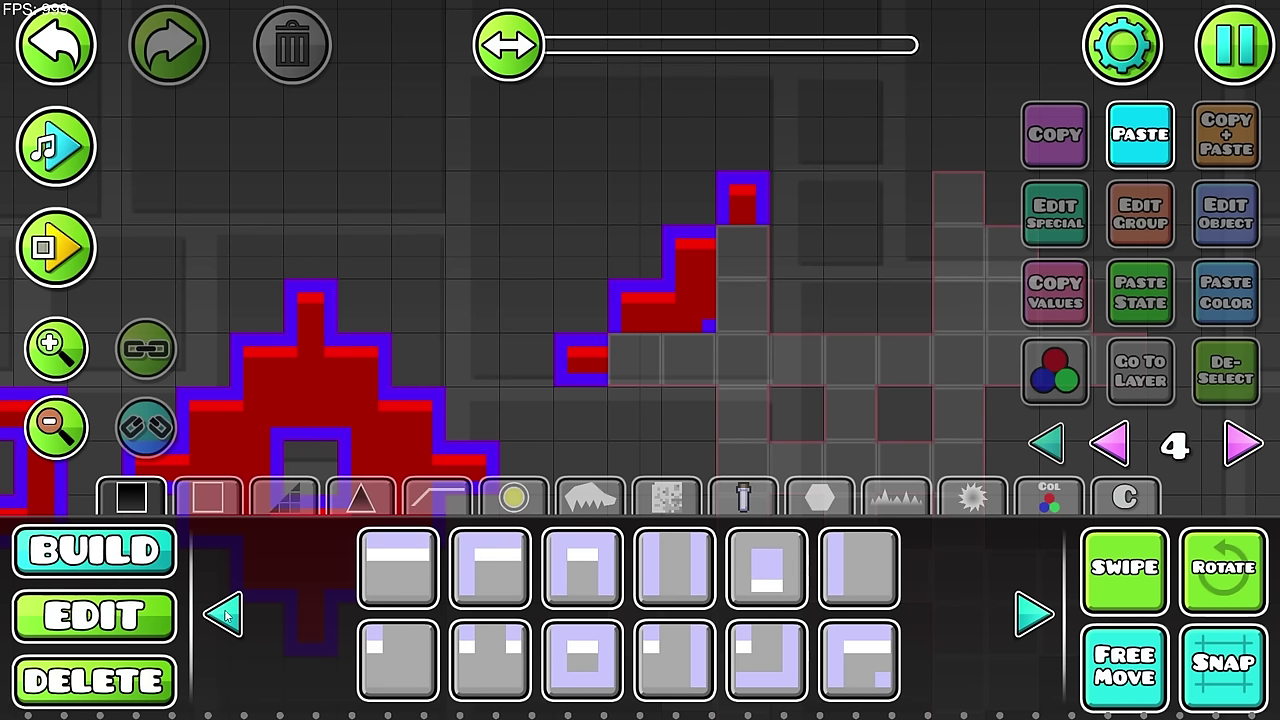
{"action": "left_click", "coordinate": [223, 617]}
{"action": "left_click", "coordinate": [1038, 611]}
{"action": "key", "text": "2"}
{"action": "left_click", "coordinate": [686, 306]}
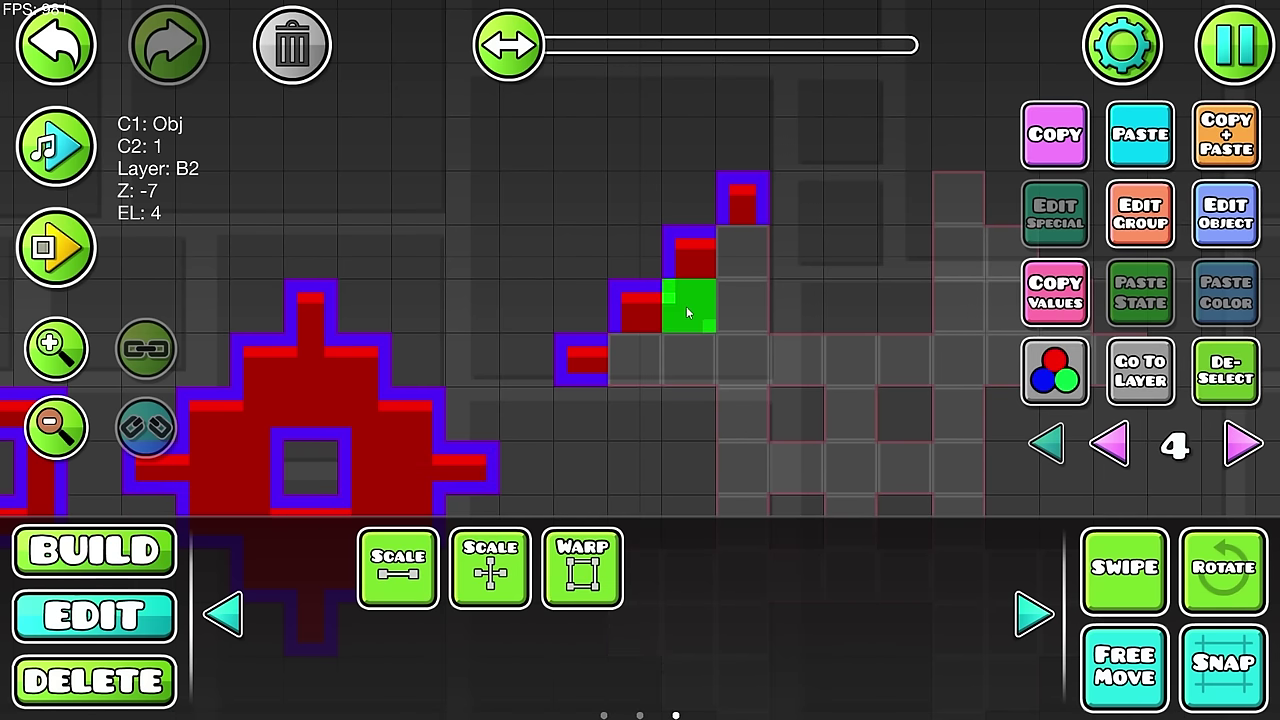
{"action": "key", "text": "1"}
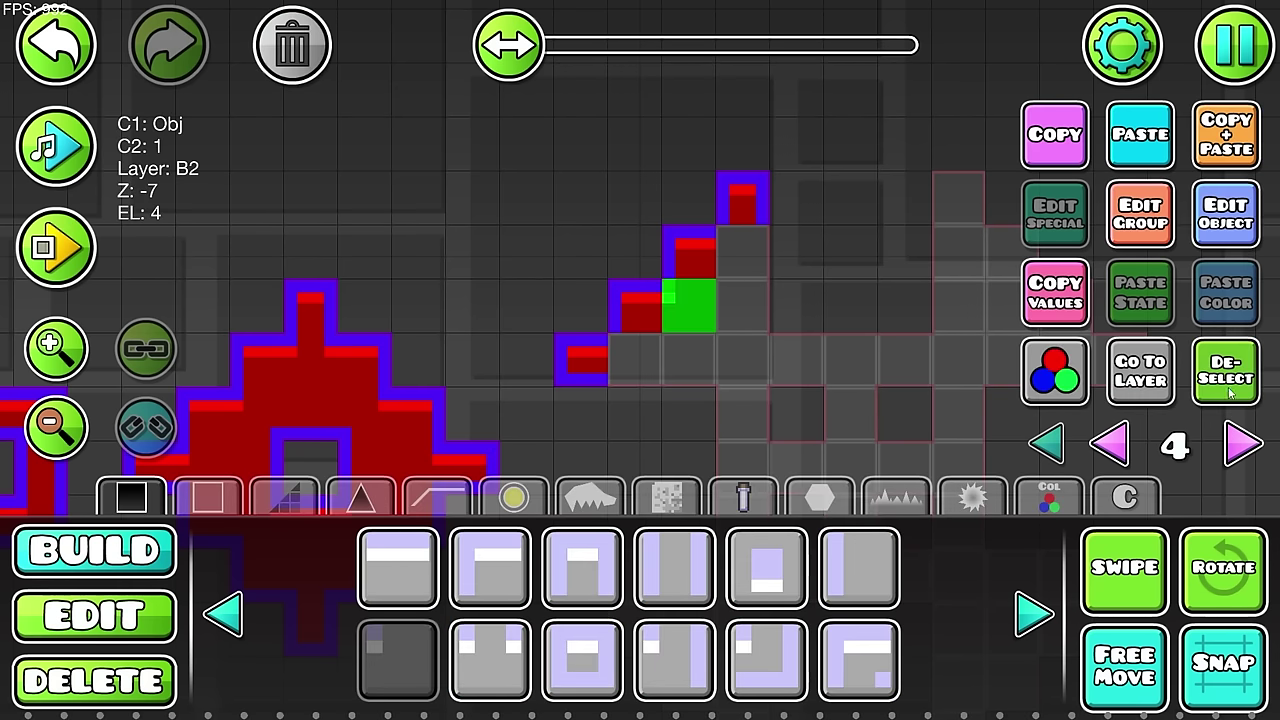
{"action": "left_click", "coordinate": [1229, 390]}
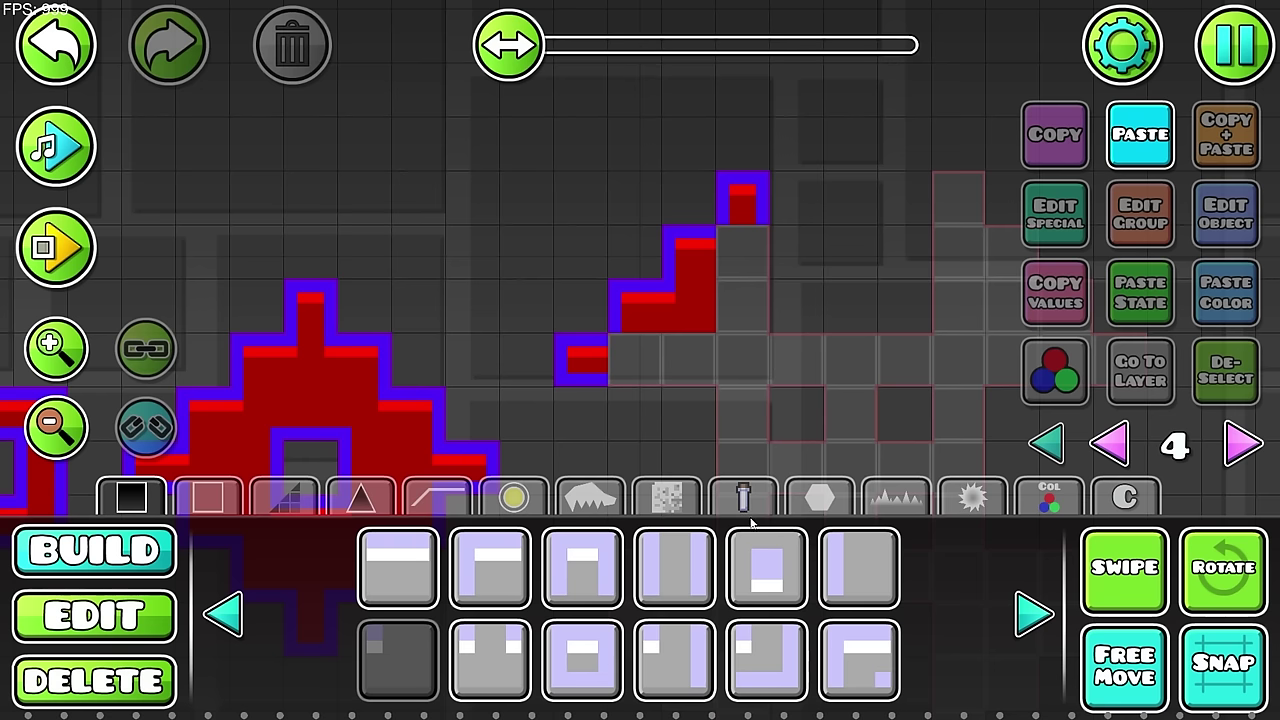
Step: Fill the two cells below the stair's peak with right-bordered blocks, using the top-left-notched version for the upper one
{"action": "left_click", "coordinate": [675, 660]}
{"action": "left_click", "coordinate": [740, 256]}
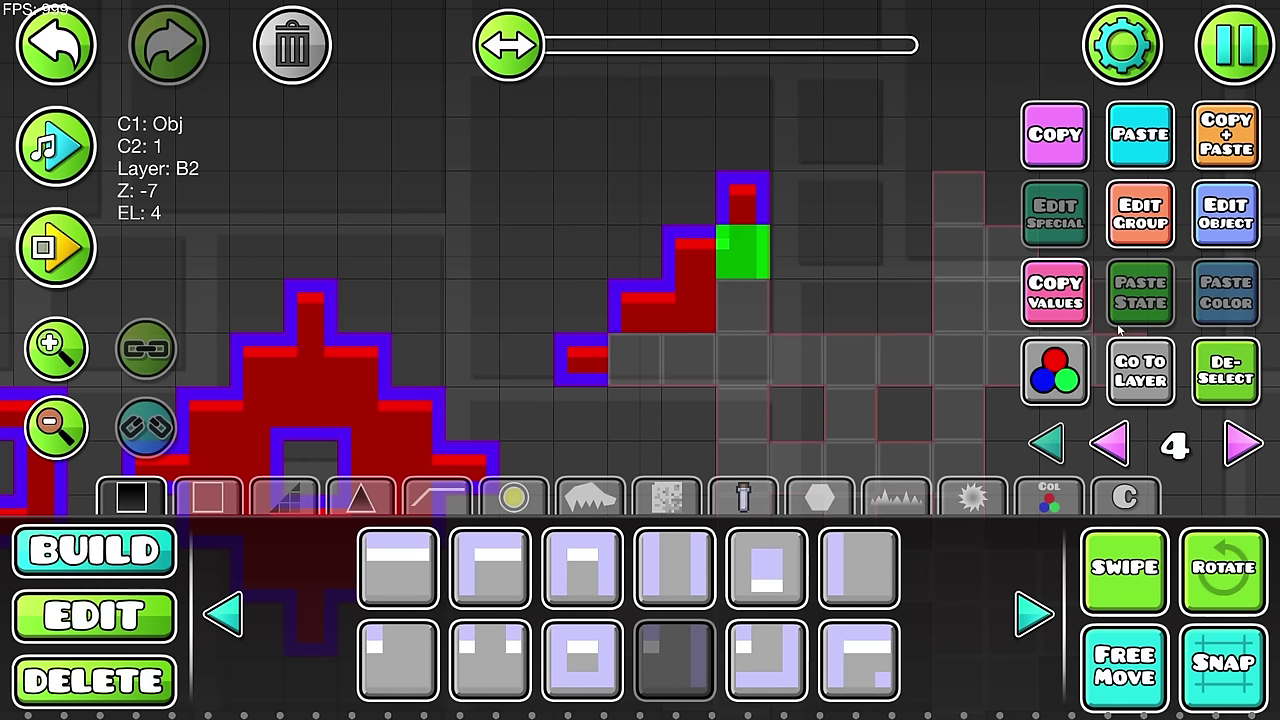
{"action": "left_click", "coordinate": [832, 580]}
{"action": "left_click", "coordinate": [744, 308]}
{"action": "left_click", "coordinate": [1228, 374]}
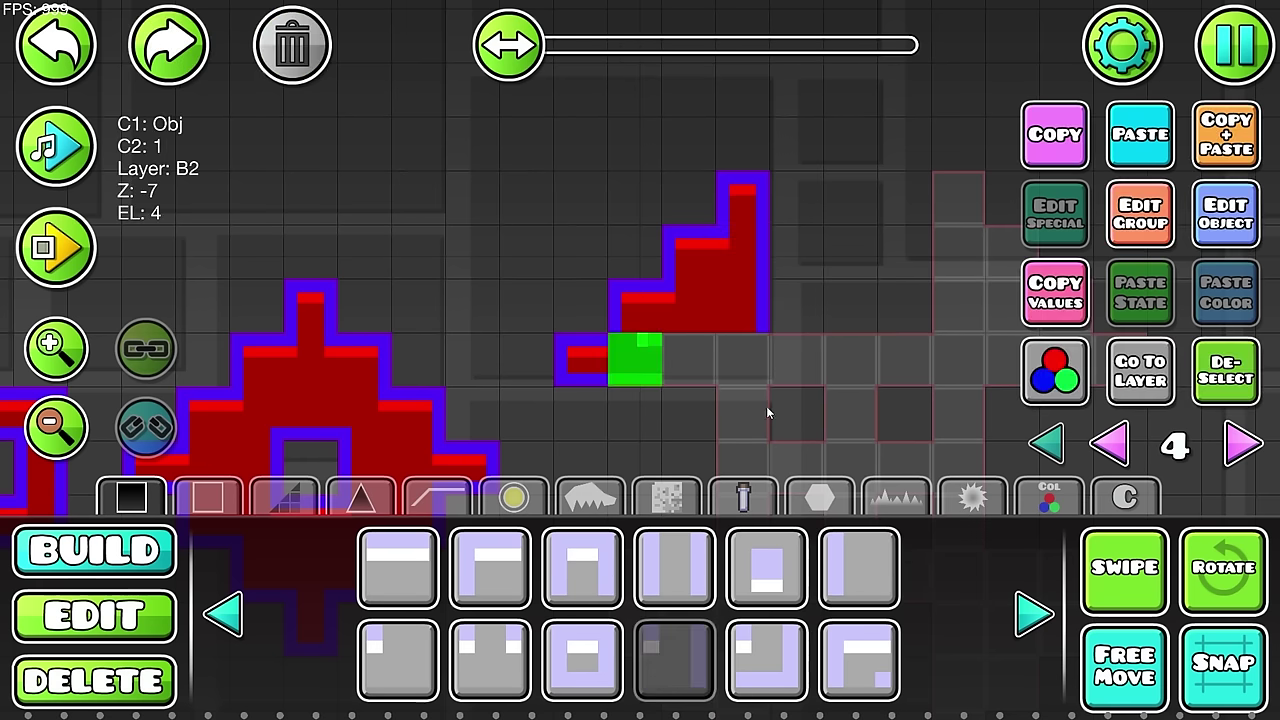
Step: Replace the trial block beside the stair's left tip with a block that has only a top-left corner notch
{"action": "scroll", "coordinate": [766, 412], "scroll_direction": "up", "scroll_amount": 3}
{"action": "key", "text": "Delete"}
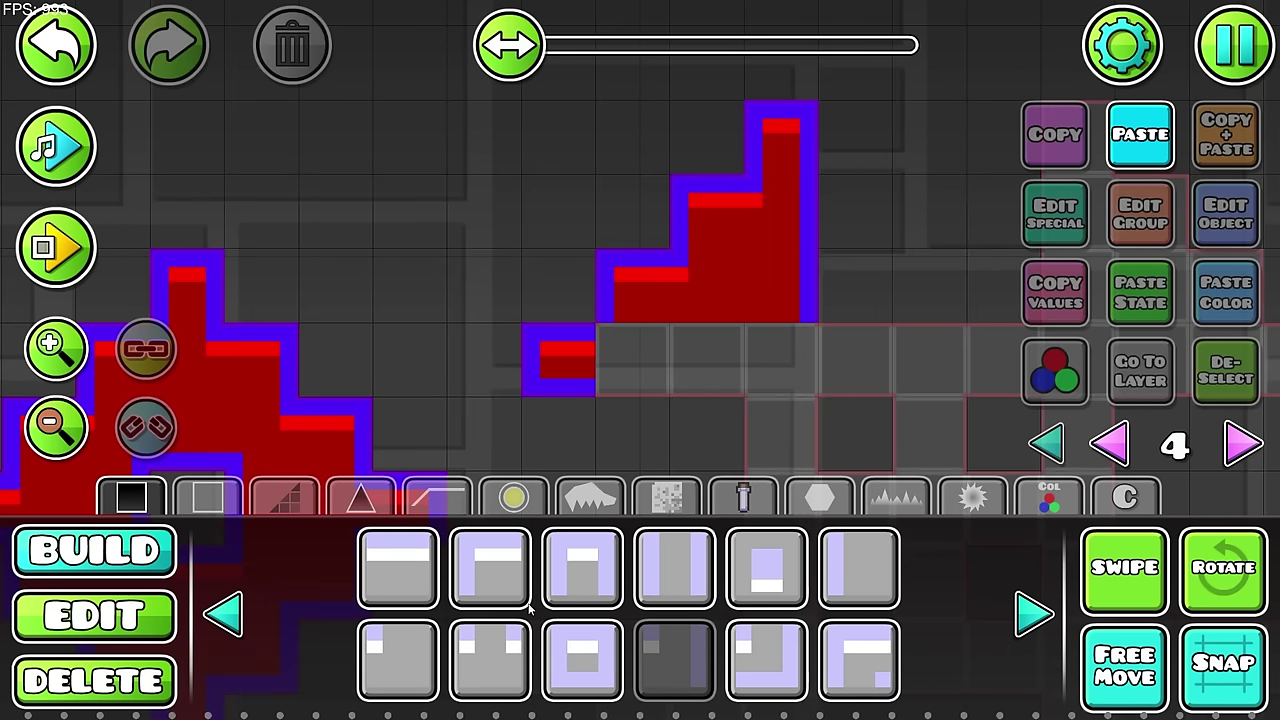
{"action": "left_click", "coordinate": [388, 663]}
{"action": "left_click", "coordinate": [614, 352]}
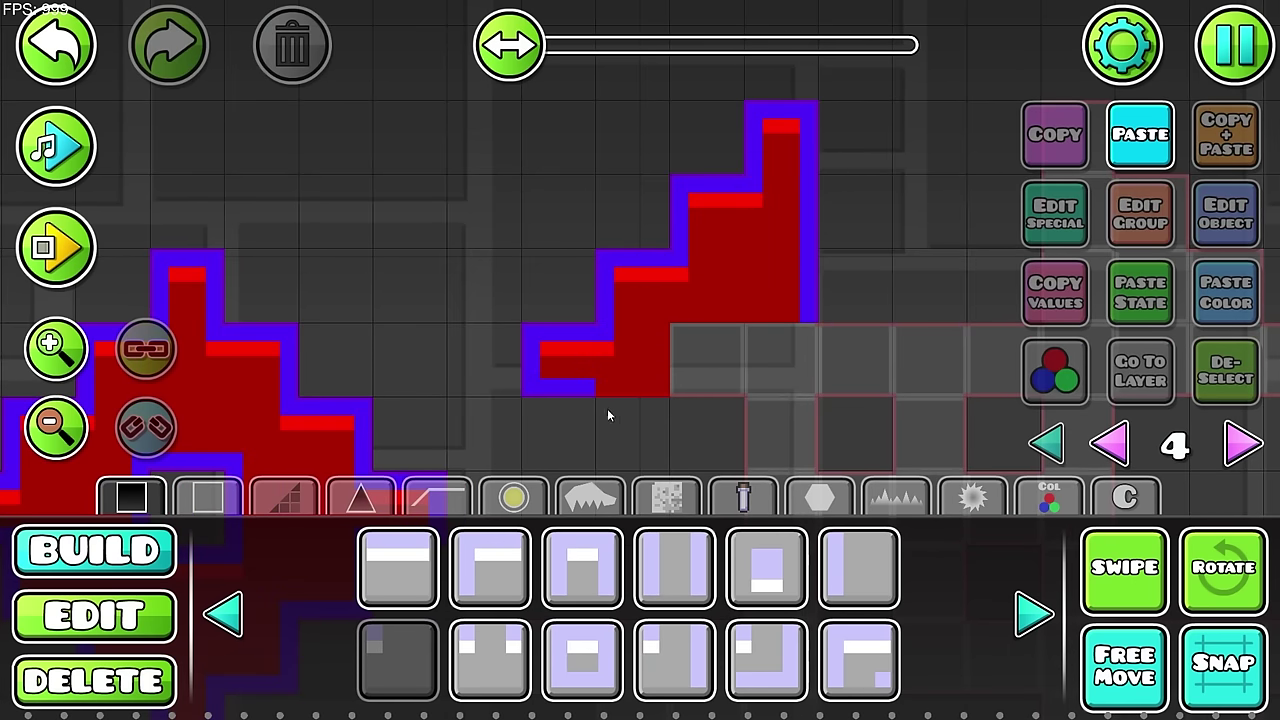
{"action": "left_click", "coordinate": [853, 554]}
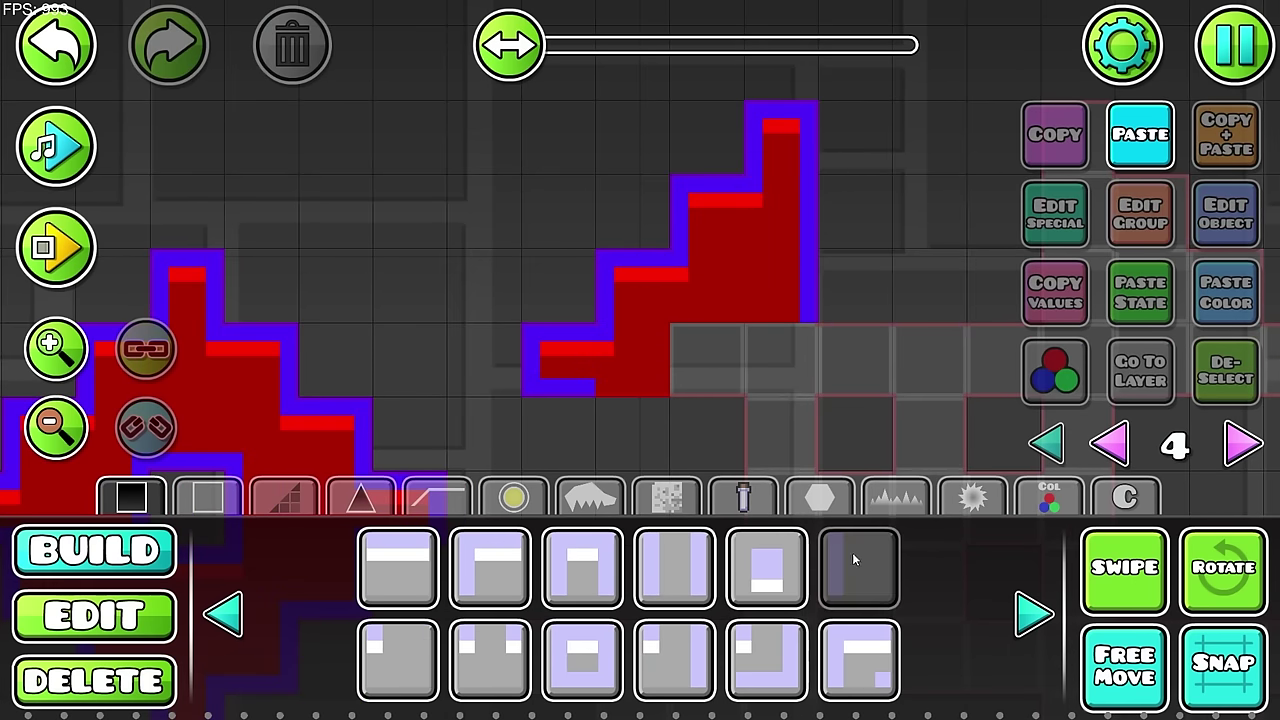
{"action": "left_click", "coordinate": [634, 430]}
{"action": "left_click", "coordinate": [1210, 384]}
{"action": "left_click_drag", "start_coordinate": [900, 374], "coordinate": [938, 324]}
{"action": "key", "text": "2"}
{"action": "left_click", "coordinate": [664, 376]}
{"action": "key", "text": "Delete"}
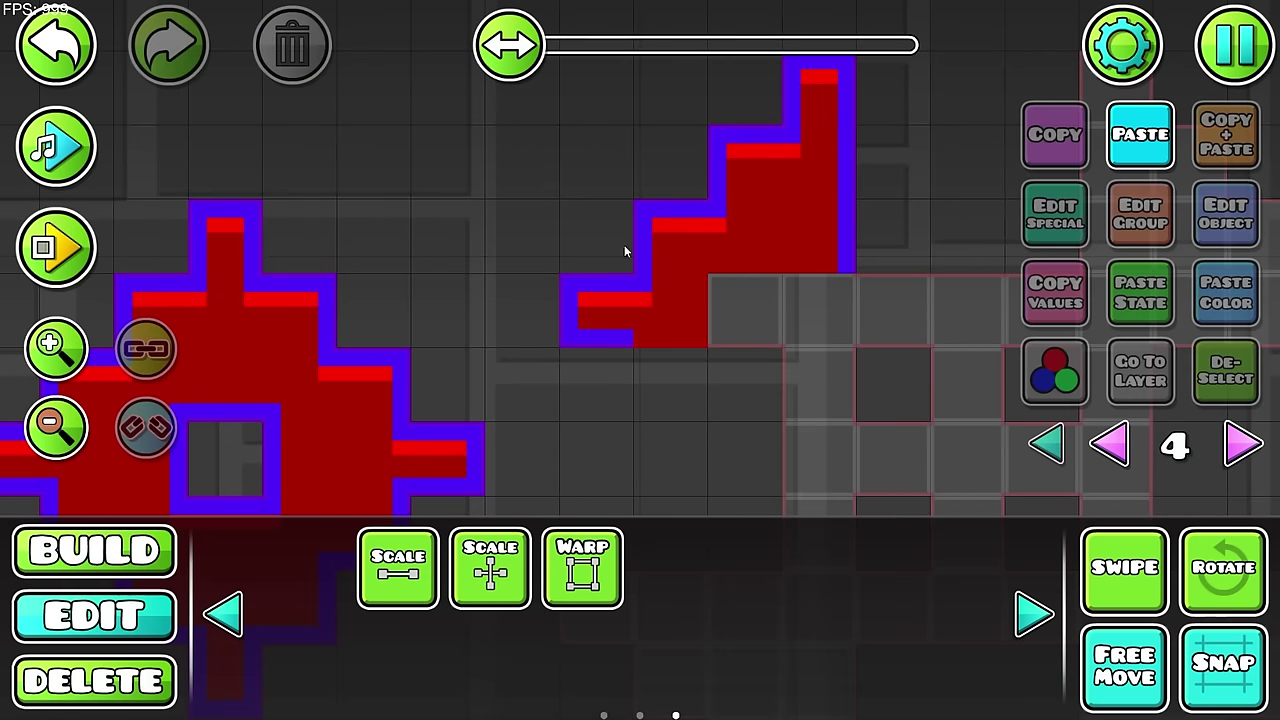
Step: Add an edge strip, rotated 180 degrees, along the bottom of the cell beside the stair's left tip
{"action": "key", "text": "1"}
{"action": "left_click", "coordinate": [583, 568]}
{"action": "left_click", "coordinate": [778, 308]}
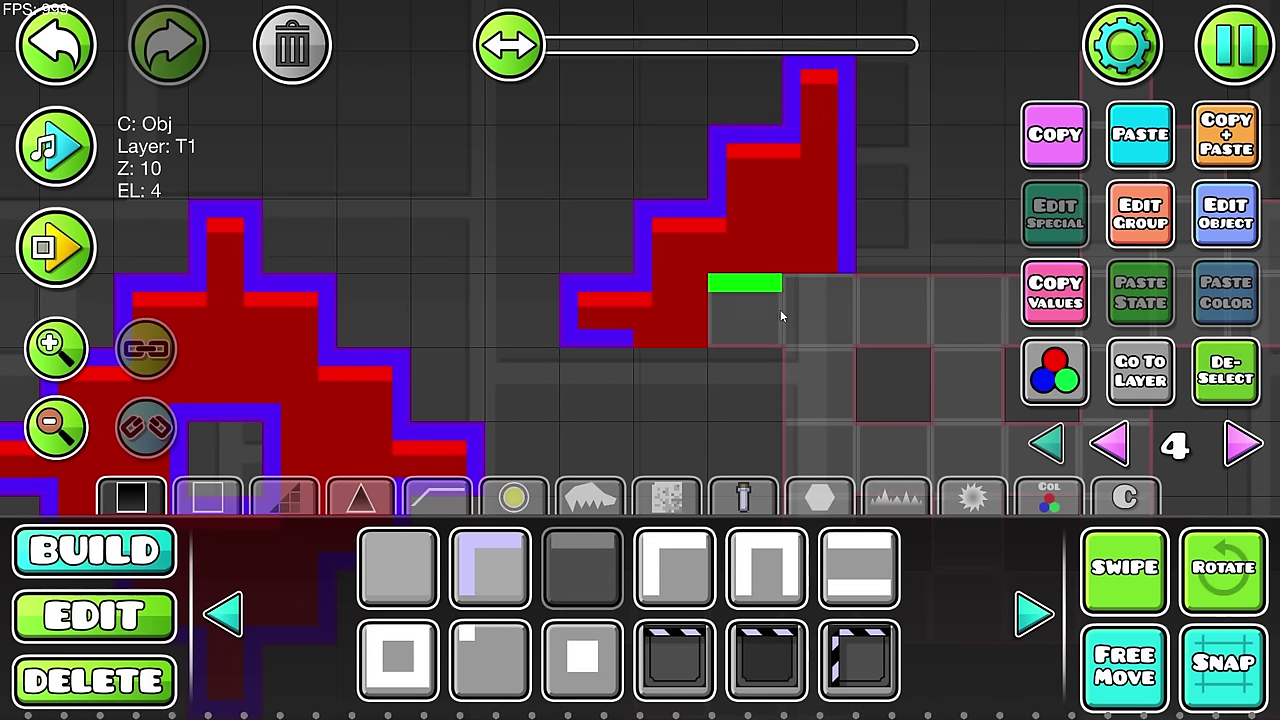
{"action": "key", "text": "e"}
{"action": "key", "text": "e"}
{"action": "key", "text": "a"}
{"action": "left_click", "coordinate": [1235, 393]}
{"action": "key", "text": "ctrl+z"}
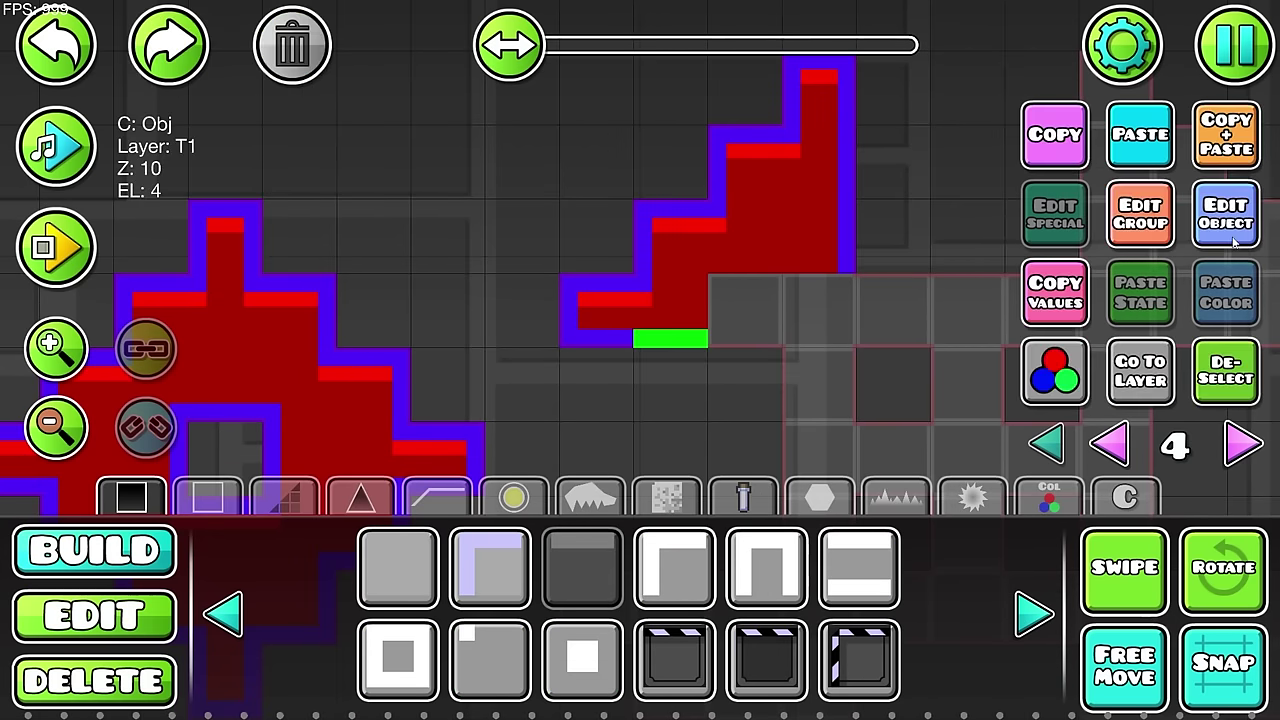
Step: Recolour the bottom edge strip to match the blue outline
{"action": "left_click", "coordinate": [1220, 238]}
{"action": "left_click", "coordinate": [368, 390]}
{"action": "key", "text": "Escape"}
{"action": "left_click", "coordinate": [1208, 378]}
{"action": "scroll", "coordinate": [728, 352], "scroll_direction": "down", "scroll_amount": 1}
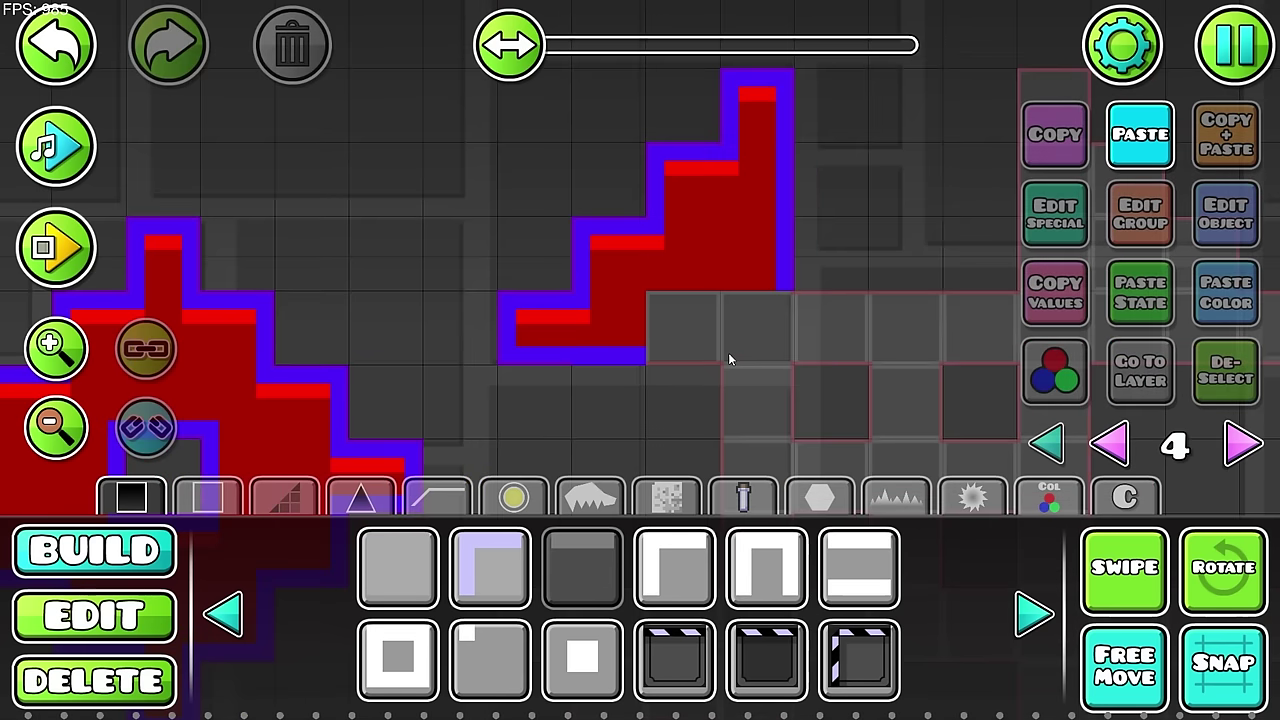
{"action": "scroll", "coordinate": [728, 352], "scroll_direction": "down", "scroll_amount": 2}
{"action": "scroll", "coordinate": [628, 343], "scroll_direction": "up", "scroll_amount": 2}
{"action": "left_click_drag", "start_coordinate": [622, 358], "coordinate": [626, 411]}
{"action": "left_click_drag", "start_coordinate": [715, 326], "coordinate": [740, 431]}
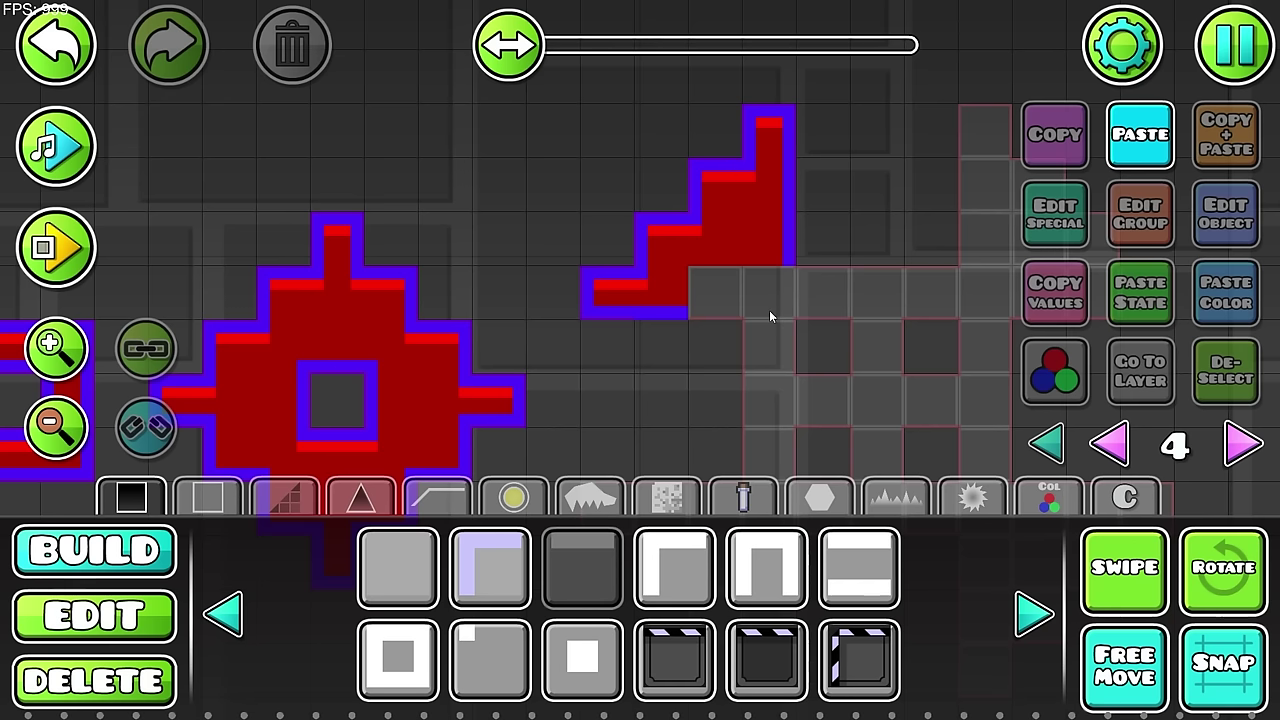
{"action": "scroll", "coordinate": [770, 316], "scroll_direction": "up", "scroll_amount": 3}
{"action": "left_click", "coordinate": [694, 296]}
{"action": "left_click_drag", "start_coordinate": [694, 296], "coordinate": [602, 322]}
{"action": "key", "text": "Delete"}
Step: Fill the third cell of the stair's bottom row with a single-edge block rotated to border the bottom
{"action": "left_click", "coordinate": [1034, 614]}
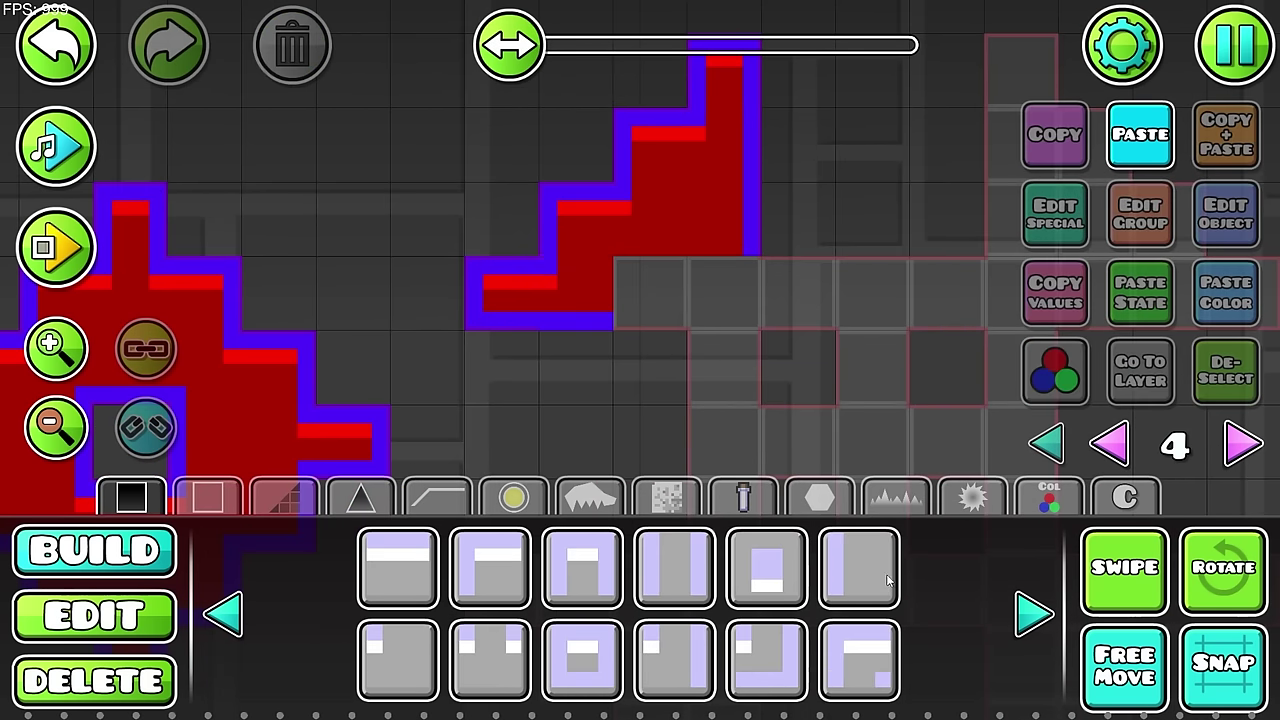
{"action": "left_click", "coordinate": [880, 576]}
{"action": "left_click", "coordinate": [604, 297]}
{"action": "key", "text": "q"}
{"action": "key", "text": "d"}
{"action": "left_click", "coordinate": [1232, 380]}
Step: Fill the bottom-row cell under the stair's peak column with the two-notch corner block, flipped horizontally
{"action": "left_click_drag", "start_coordinate": [871, 385], "coordinate": [744, 416]}
{"action": "left_click", "coordinate": [1033, 612]}
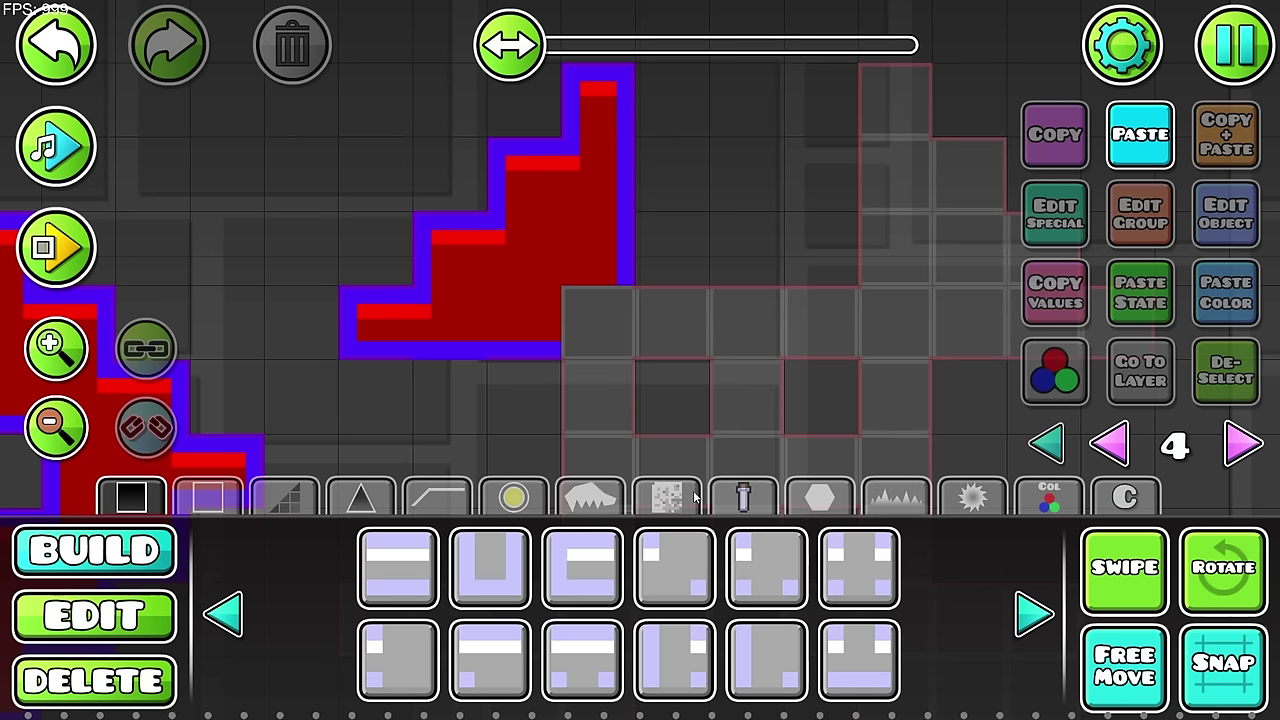
{"action": "left_click", "coordinate": [675, 566]}
{"action": "left_click", "coordinate": [608, 322]}
{"action": "left_click", "coordinate": [1205, 390]}
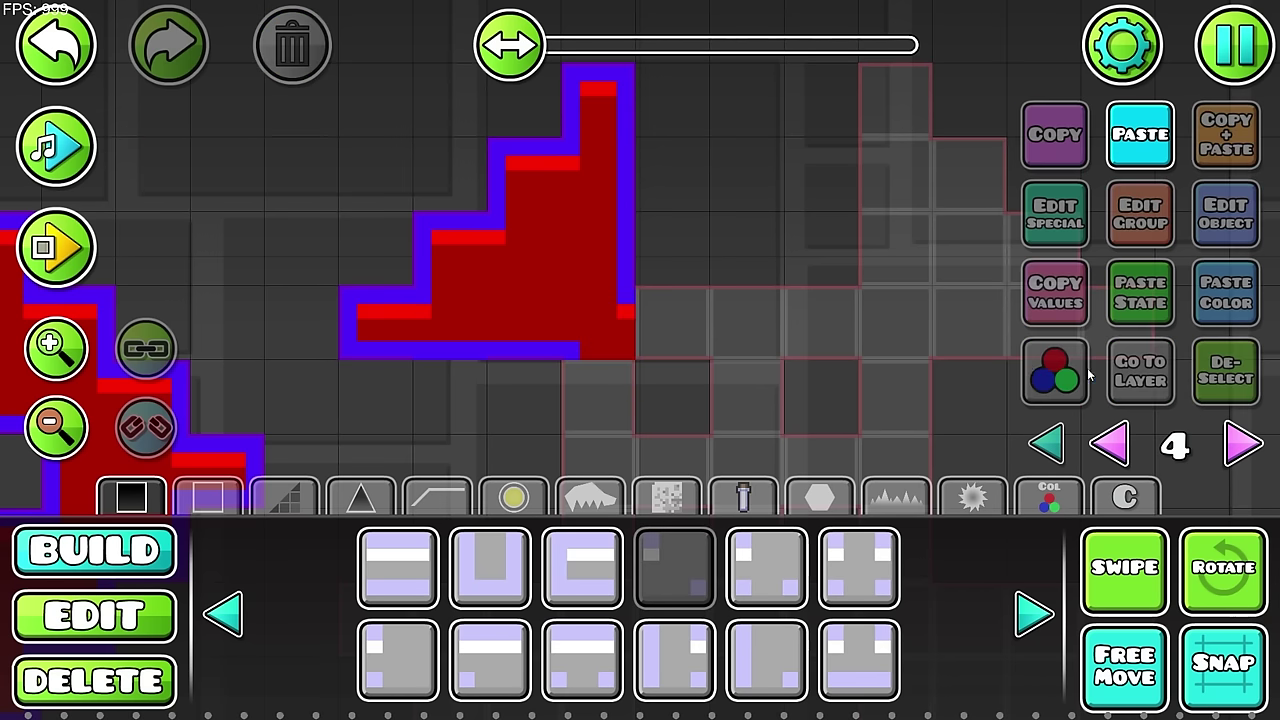
Step: Fill the first and third cells of the bridge beside the peak column with the block bordered along top and bottom
{"action": "left_click_drag", "start_coordinate": [811, 372], "coordinate": [764, 383]}
{"action": "scroll", "coordinate": [704, 379], "scroll_direction": "down", "scroll_amount": 1}
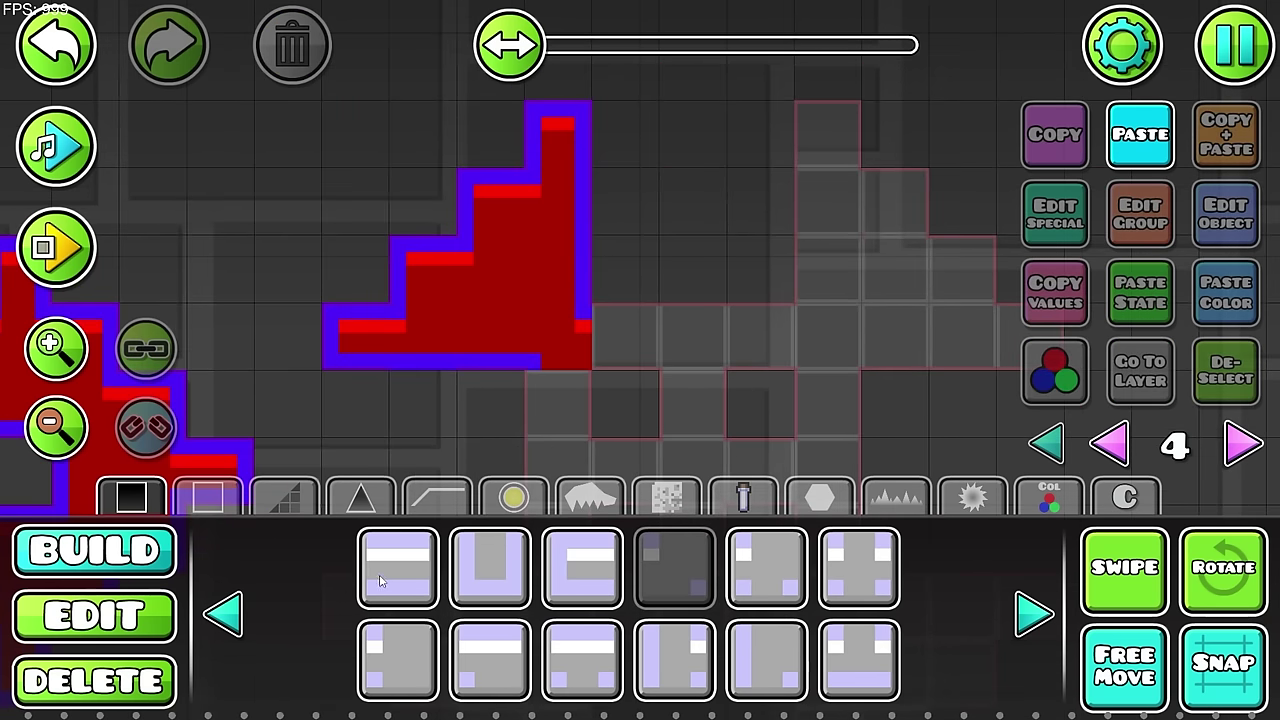
{"action": "left_click", "coordinate": [433, 542]}
{"action": "left_click", "coordinate": [642, 353]}
{"action": "left_click", "coordinate": [1200, 386]}
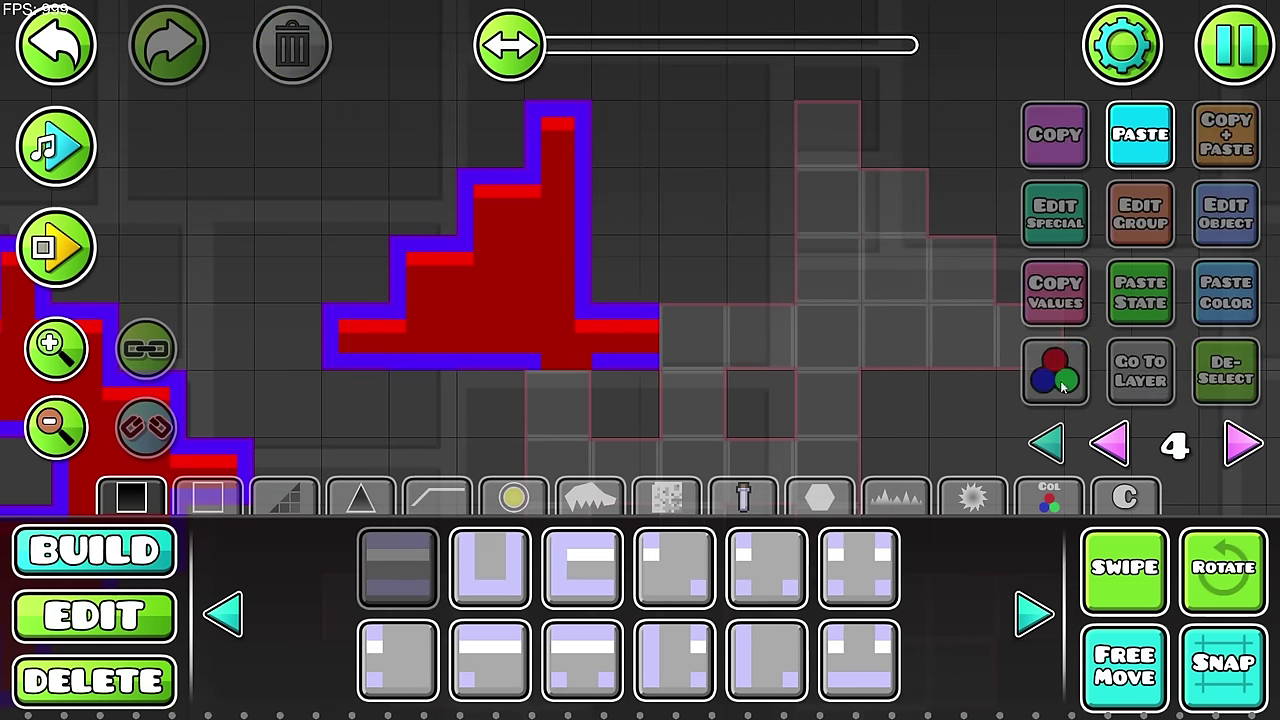
{"action": "left_click_drag", "start_coordinate": [793, 344], "coordinate": [754, 308]}
{"action": "left_click", "coordinate": [753, 308]}
{"action": "left_click", "coordinate": [222, 613]}
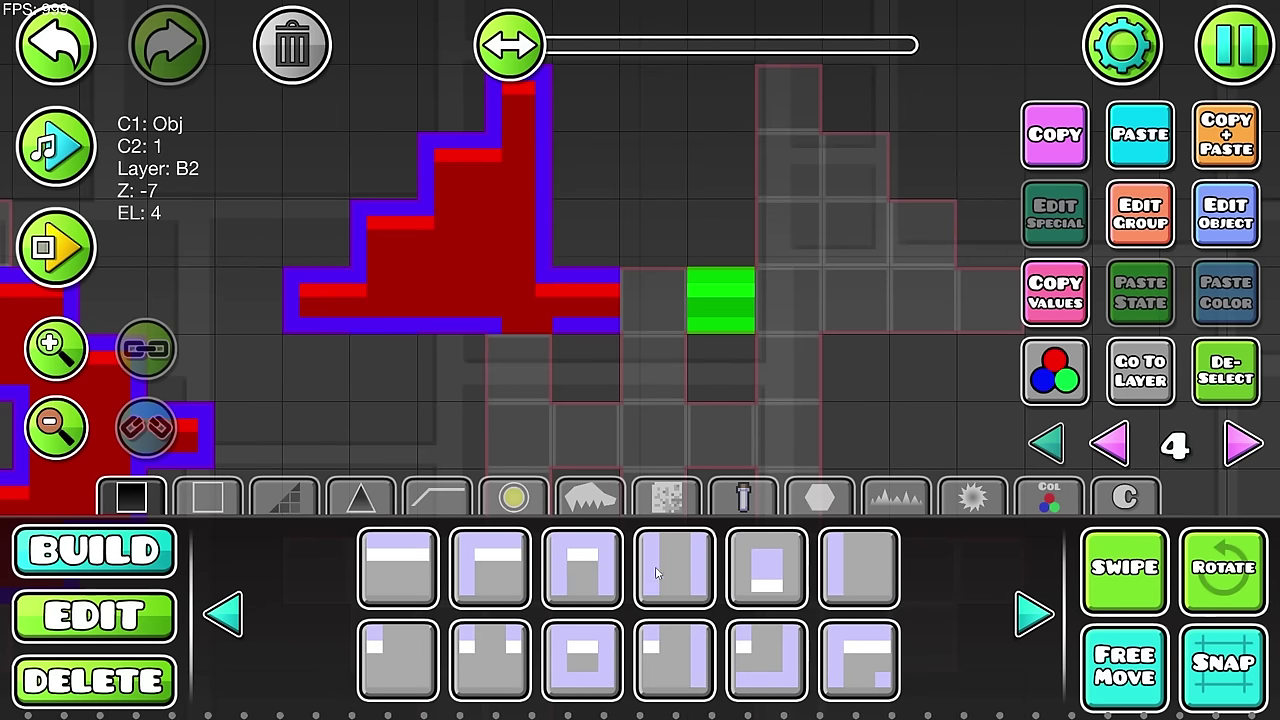
{"action": "left_click", "coordinate": [398, 567]}
{"action": "left_click", "coordinate": [652, 300]}
{"action": "left_click", "coordinate": [1208, 373]}
{"action": "key", "text": "2"}
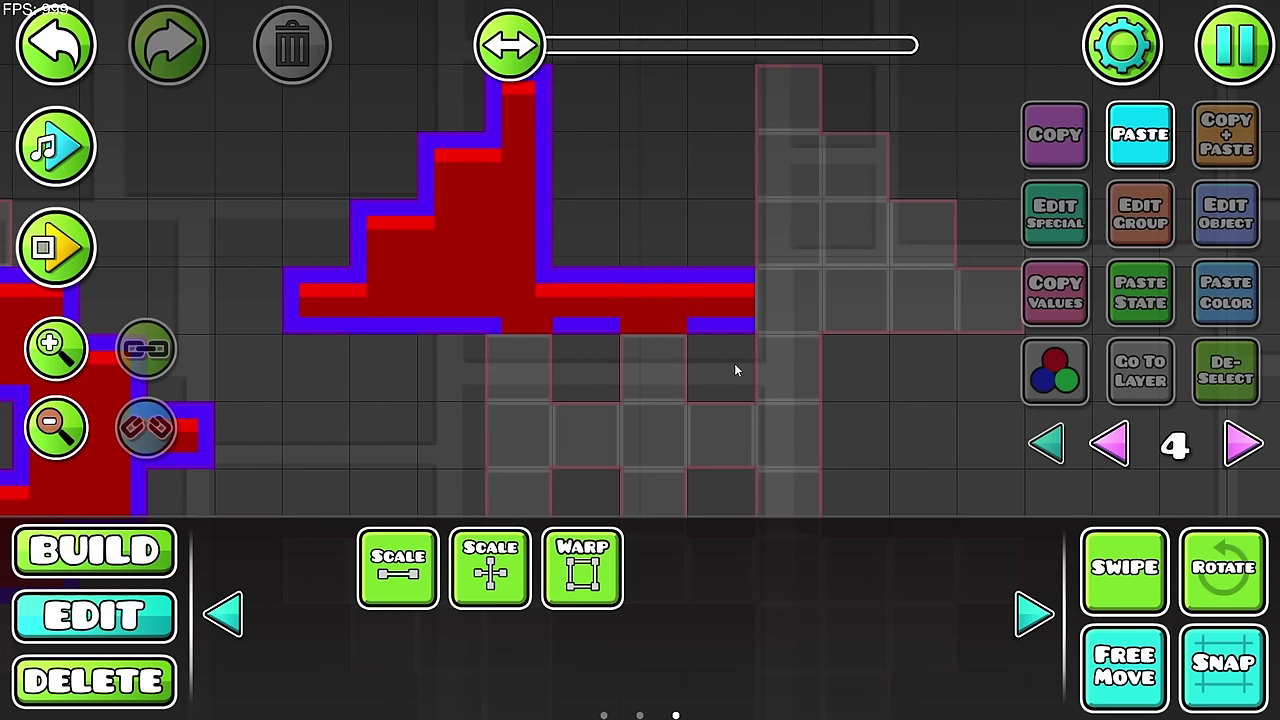
{"action": "left_click", "coordinate": [656, 304]}
{"action": "key", "text": "Delete"}
Step: Fill the bridge's middle cell with the block that has a top border and two bottom corner notches
{"action": "key", "text": "1"}
{"action": "left_click", "coordinate": [1044, 615]}
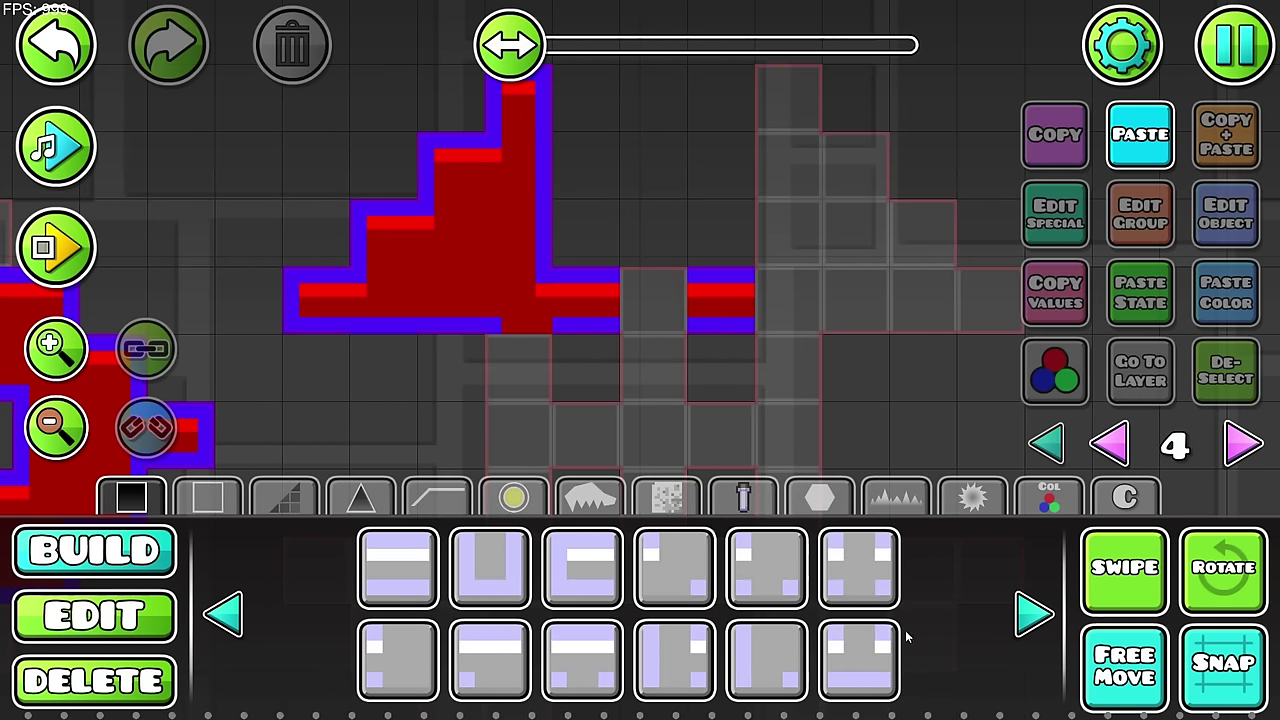
{"action": "left_click", "coordinate": [582, 660]}
{"action": "left_click", "coordinate": [657, 321]}
{"action": "left_click", "coordinate": [1215, 373]}
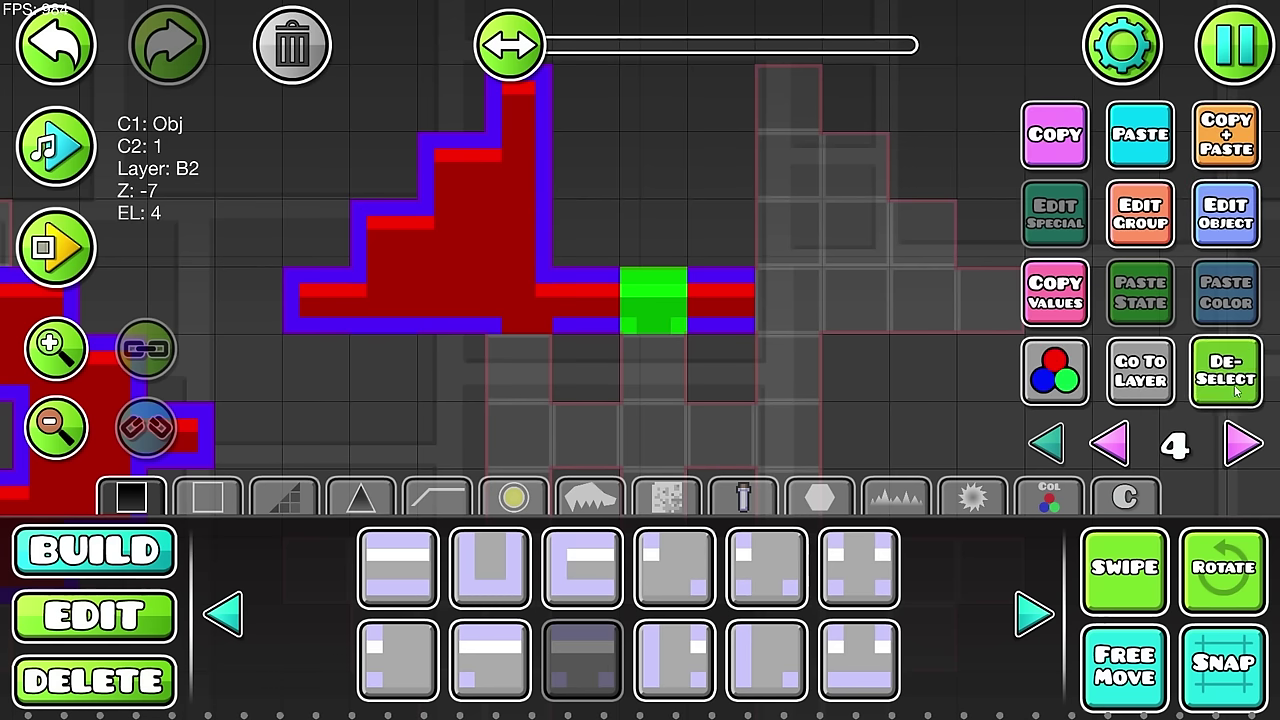
Step: Fill the leg cells under the peak column and under the bridge's middle cell with the block bordered on both sides
{"action": "left_click_drag", "start_coordinate": [855, 361], "coordinate": [884, 306]}
{"action": "scroll", "coordinate": [688, 338], "scroll_direction": "down", "scroll_amount": 1}
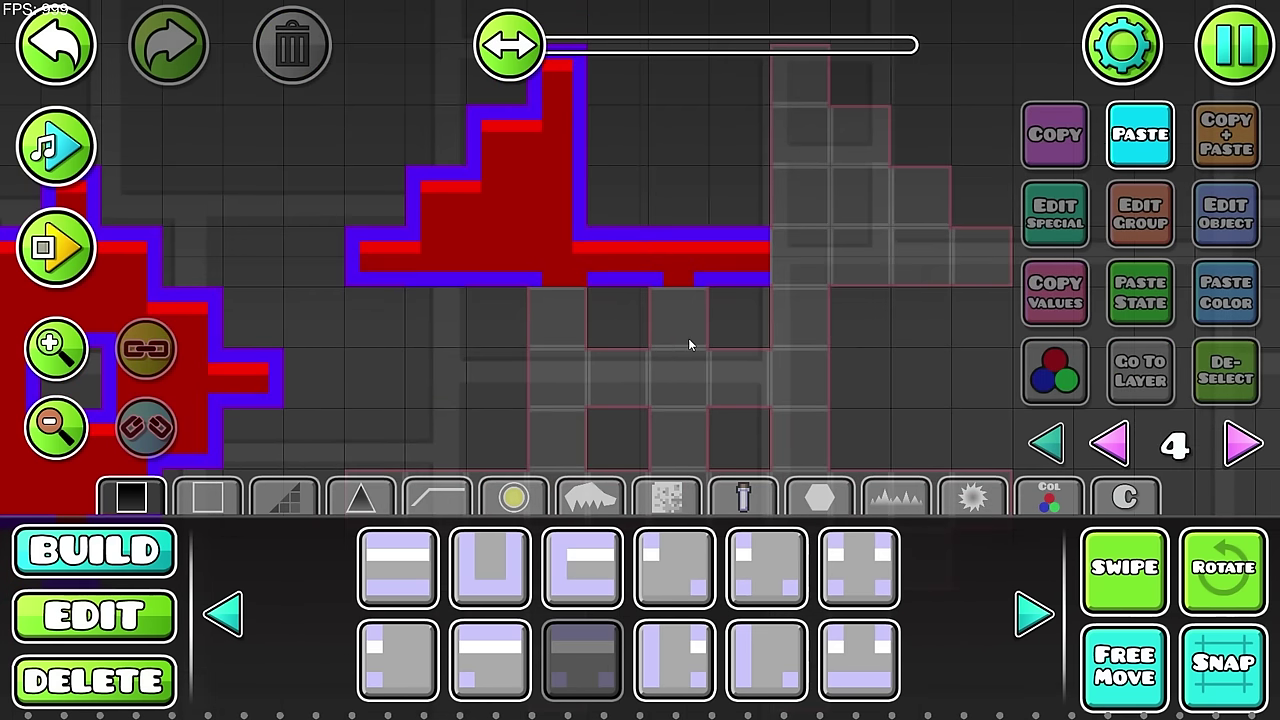
{"action": "left_click", "coordinate": [218, 604]}
{"action": "left_click", "coordinate": [1034, 613]}
{"action": "left_click", "coordinate": [1040, 618]}
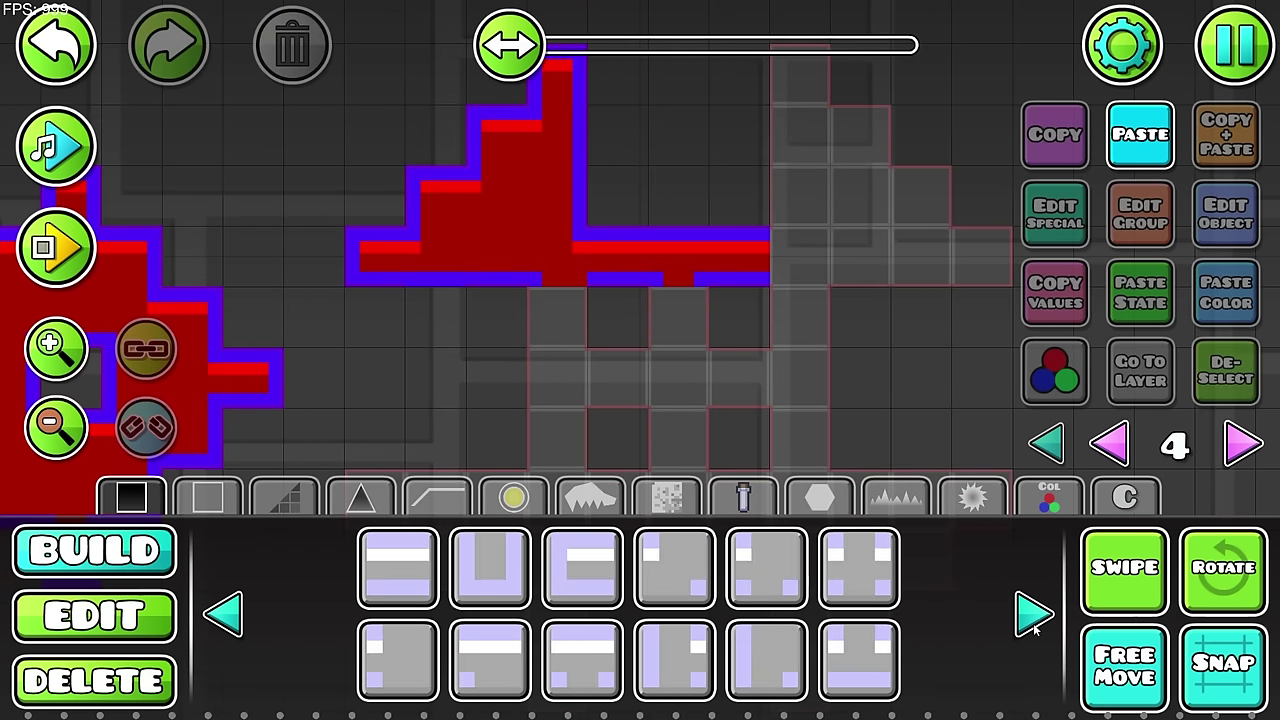
{"action": "left_click", "coordinate": [1024, 622]}
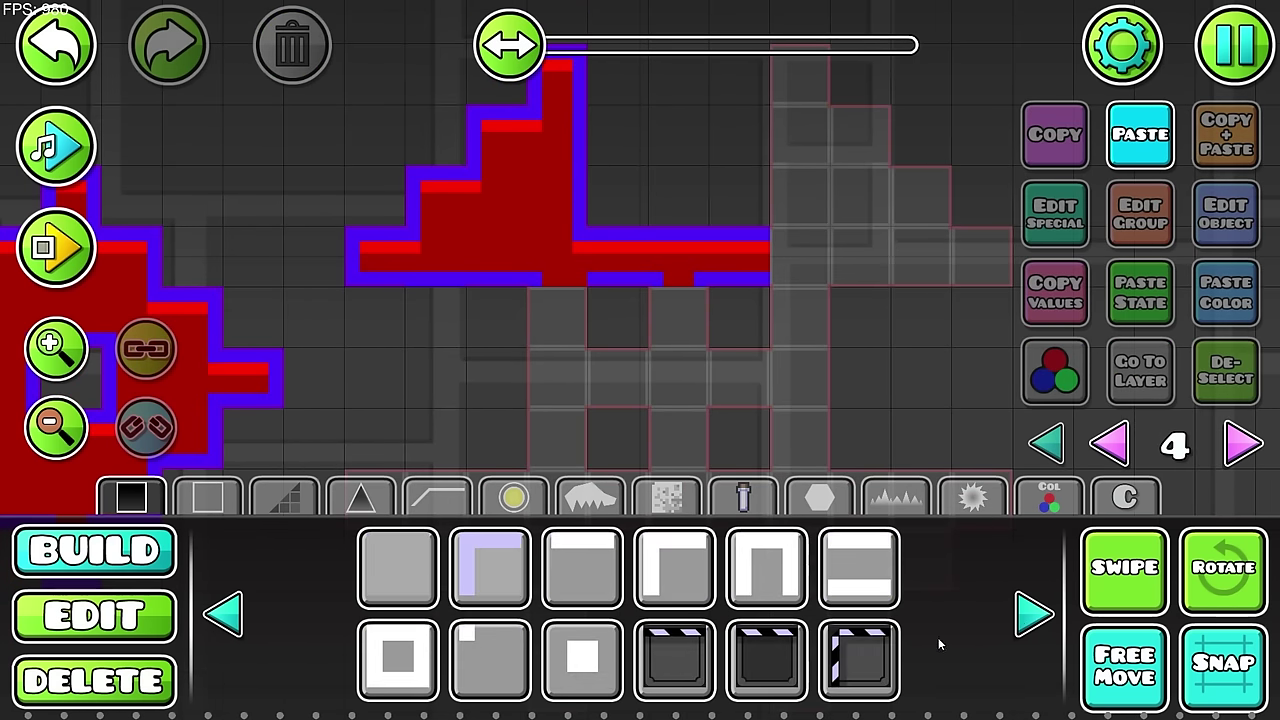
{"action": "left_click", "coordinate": [230, 622]}
{"action": "left_click", "coordinate": [238, 625]}
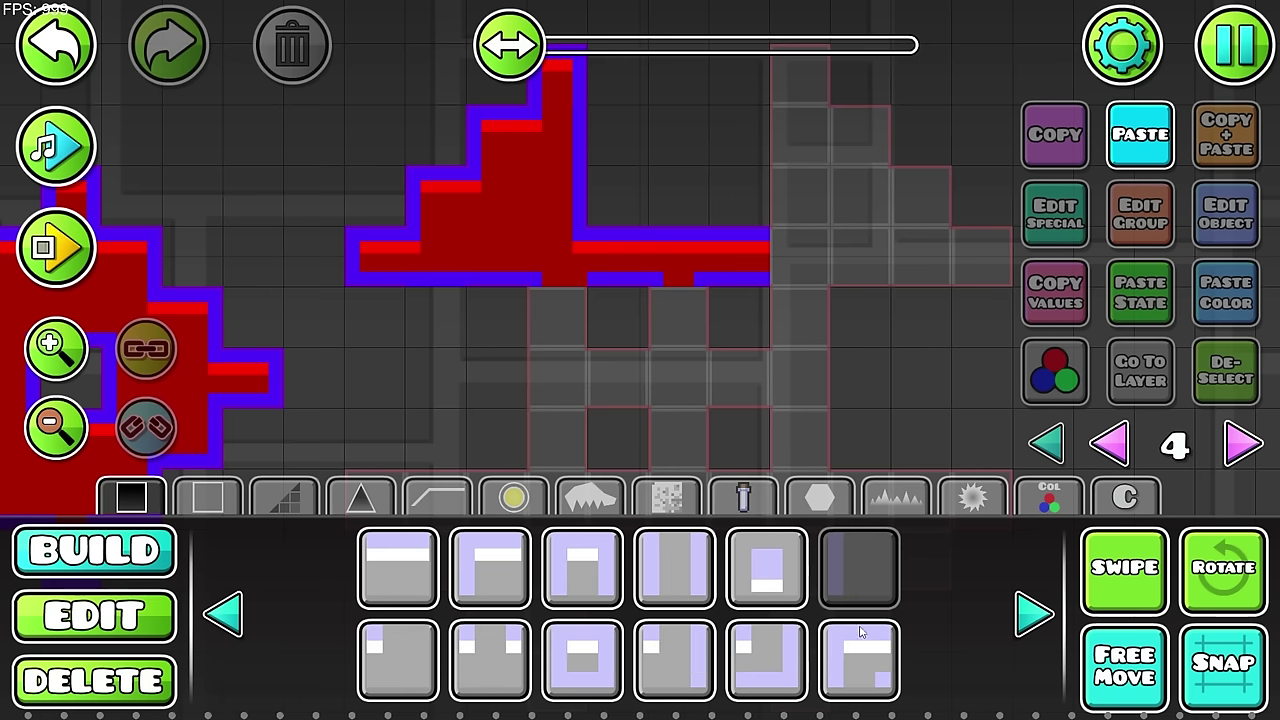
{"action": "left_click", "coordinate": [675, 567]}
{"action": "left_click", "coordinate": [557, 317]}
{"action": "left_click", "coordinate": [680, 317]}
Step: Delete the block at the junction of the left peak column and the bridge
{"action": "left_click", "coordinate": [1035, 615]}
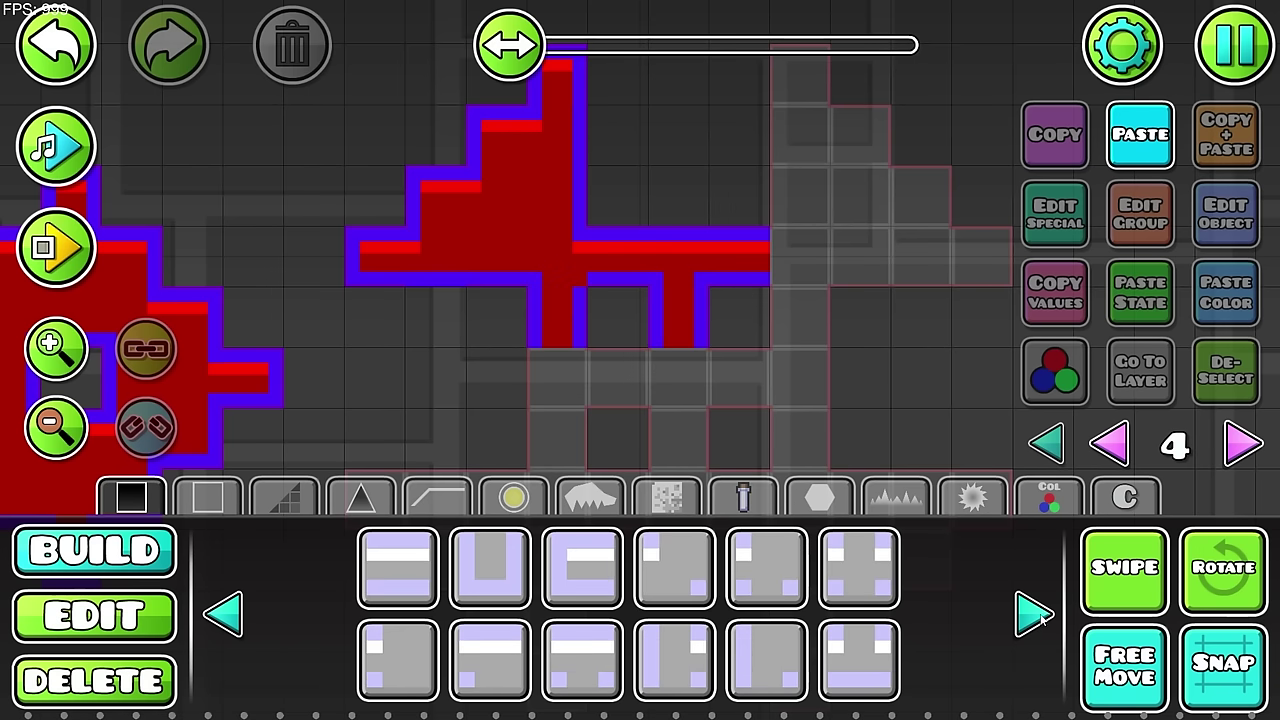
{"action": "left_click", "coordinate": [1036, 615]}
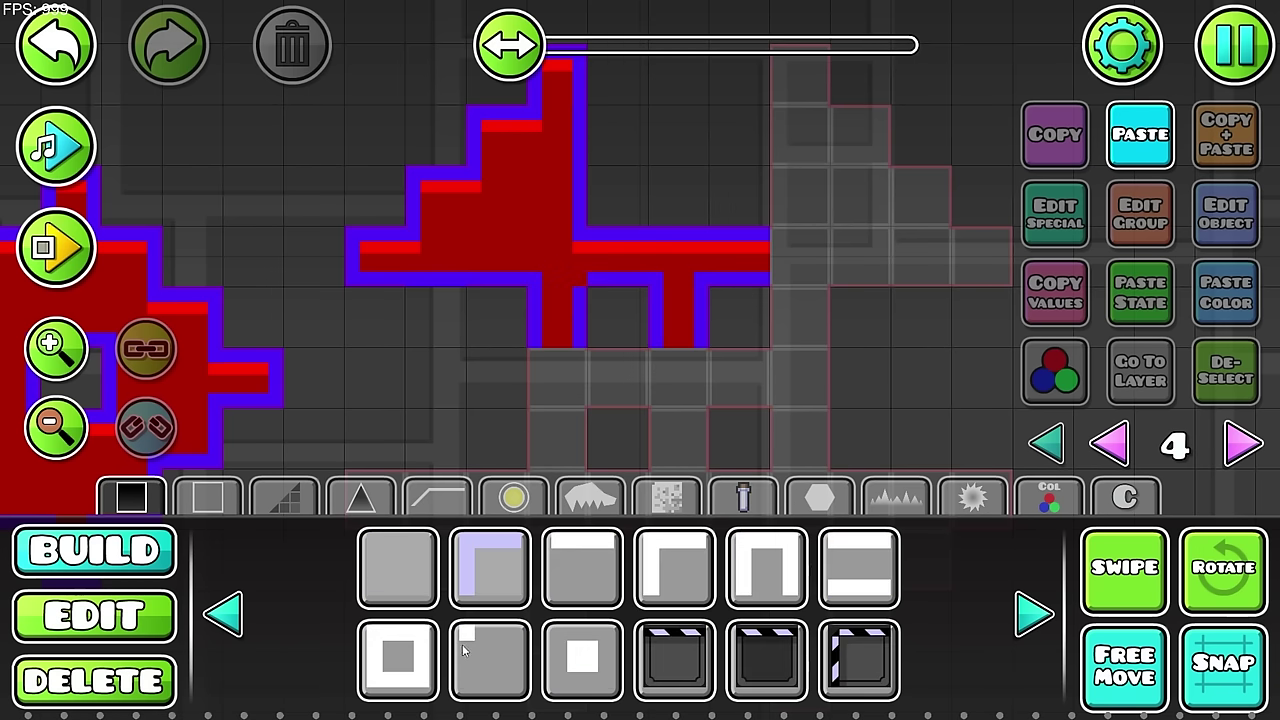
{"action": "key", "text": "2"}
{"action": "left_click", "coordinate": [557, 256]}
{"action": "key", "text": "1"}
{"action": "left_click", "coordinate": [1213, 376]}
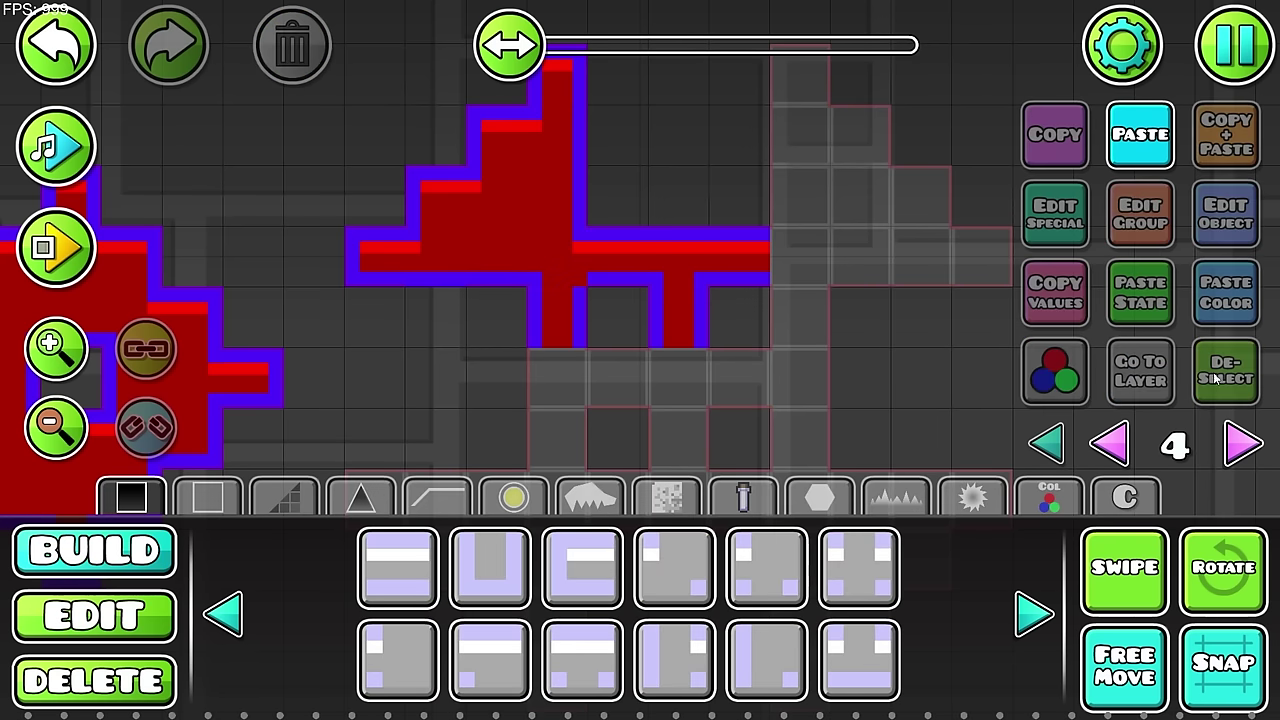
{"action": "key", "text": "2"}
{"action": "left_click", "coordinate": [549, 249]}
{"action": "left_click", "coordinate": [312, 60]}
Step: Fill the emptied junction cell with the three-notch corner block, flipped horizontally and moved down one cell
{"action": "key", "text": "1"}
{"action": "left_click", "coordinate": [768, 550]}
{"action": "left_click", "coordinate": [560, 212]}
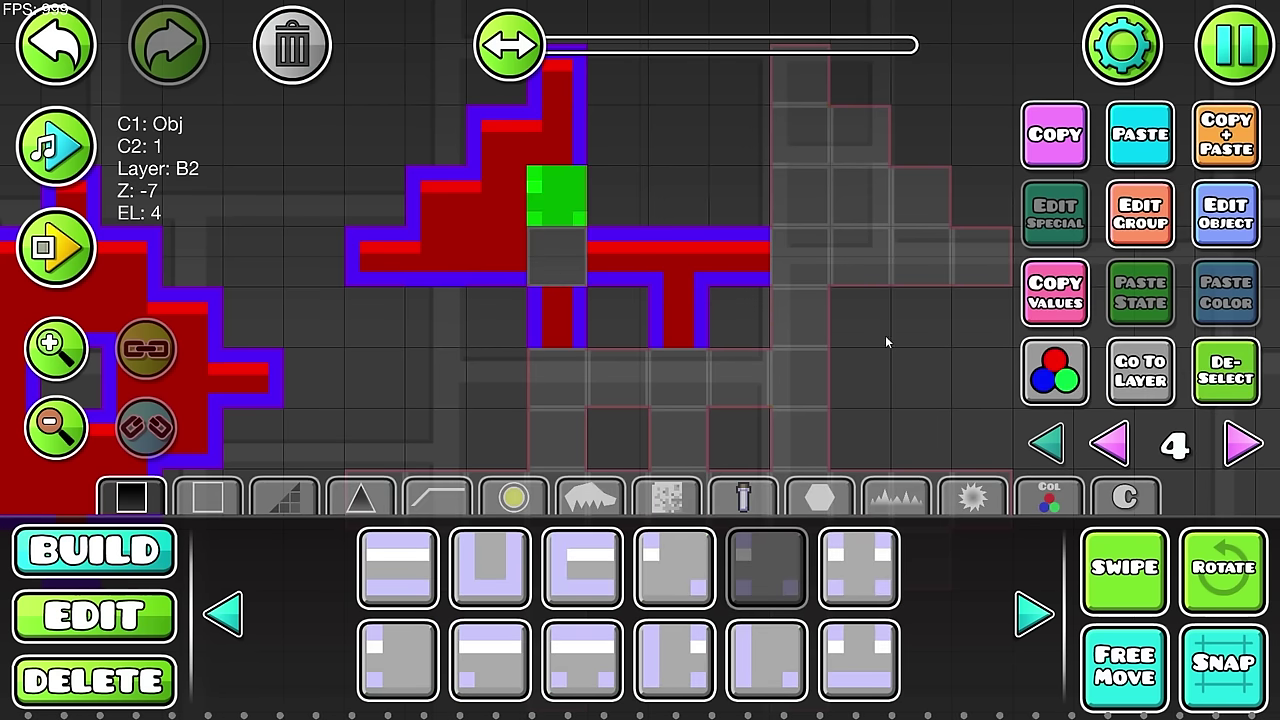
{"action": "key", "text": "alt+q"}
{"action": "key", "text": "s"}
{"action": "left_click", "coordinate": [1205, 391]}
Step: Duplicate the left peak with its leg, flip the copy horizontally, and move it onto the matching outline beyond the bridge
{"action": "key", "text": "2"}
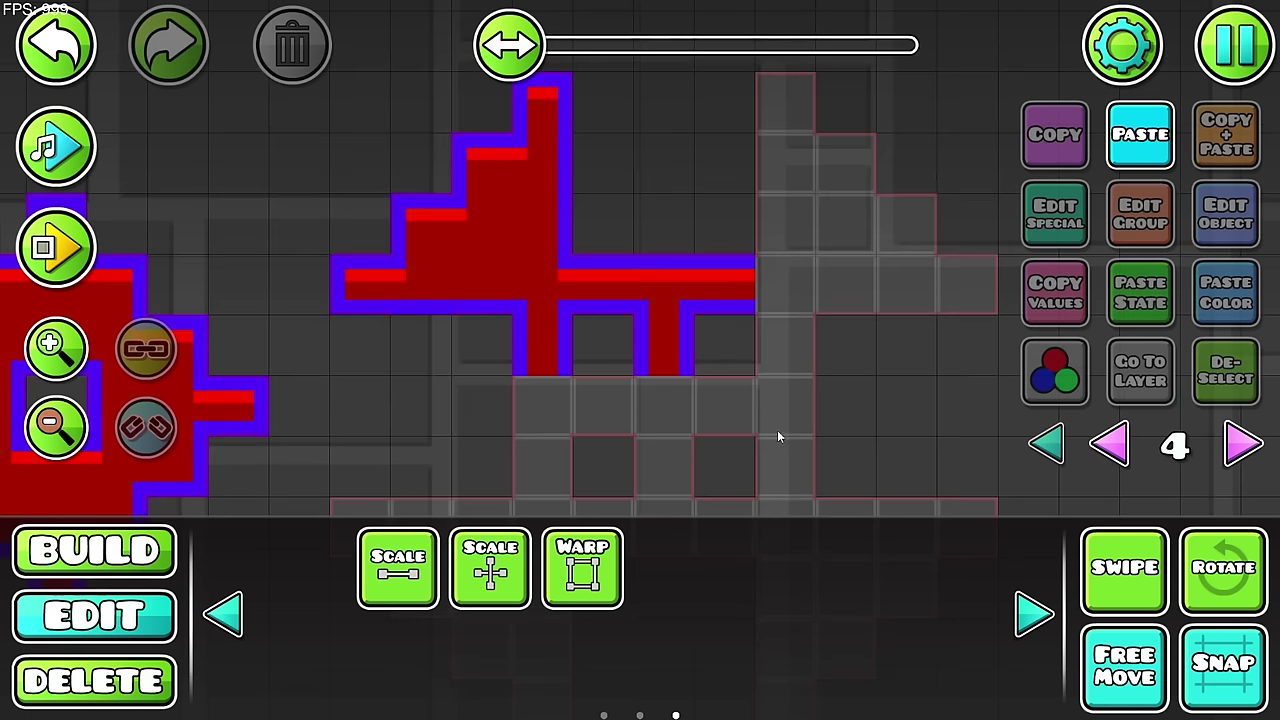
{"action": "left_click_drag", "start_coordinate": [558, 102], "coordinate": [352, 398]}
{"action": "key", "text": "ctrl+d"}
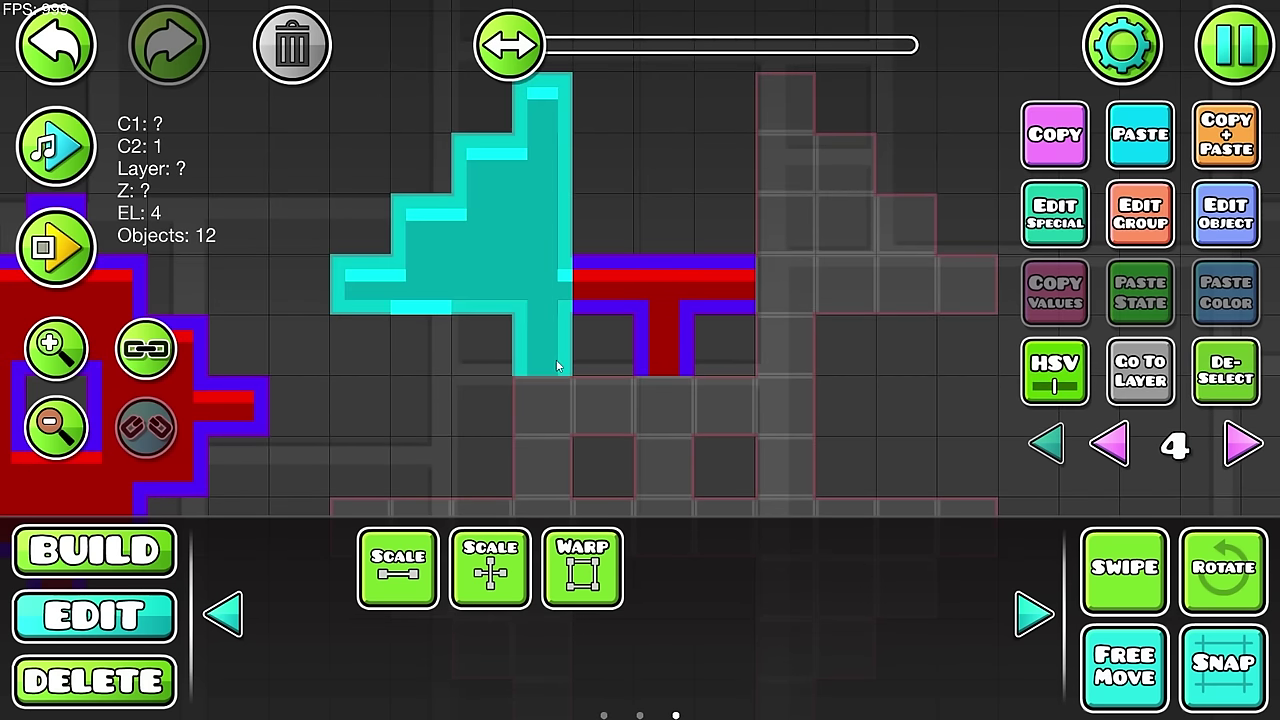
{"action": "key", "text": "alt+q"}
{"action": "left_click_drag", "start_coordinate": [448, 297], "coordinate": [866, 268]}
{"action": "left_click", "coordinate": [1258, 377]}
{"action": "scroll", "coordinate": [840, 332], "scroll_direction": "down", "scroll_amount": 3}
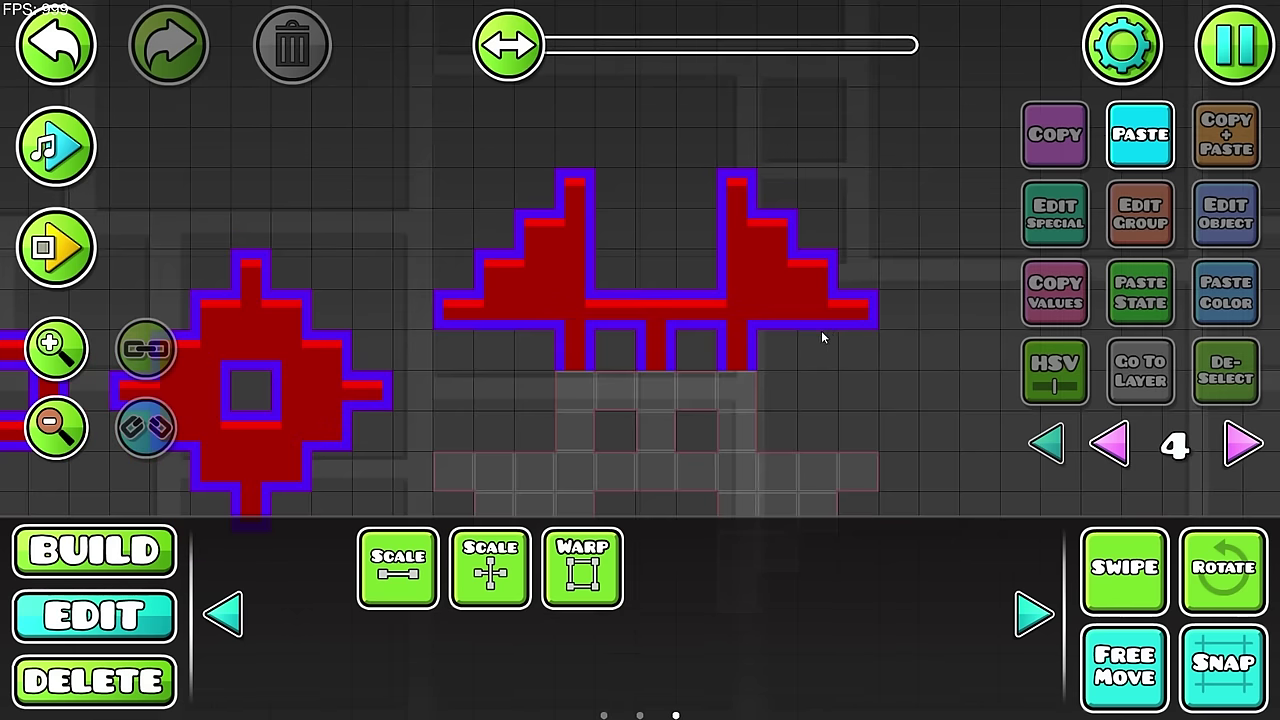
{"action": "scroll", "coordinate": [800, 390], "scroll_direction": "up", "scroll_amount": 1}
{"action": "left_click_drag", "start_coordinate": [788, 413], "coordinate": [780, 370]}
{"action": "left_click_drag", "start_coordinate": [950, 85], "coordinate": [410, 328]}
{"action": "key", "text": "ctrl+d"}
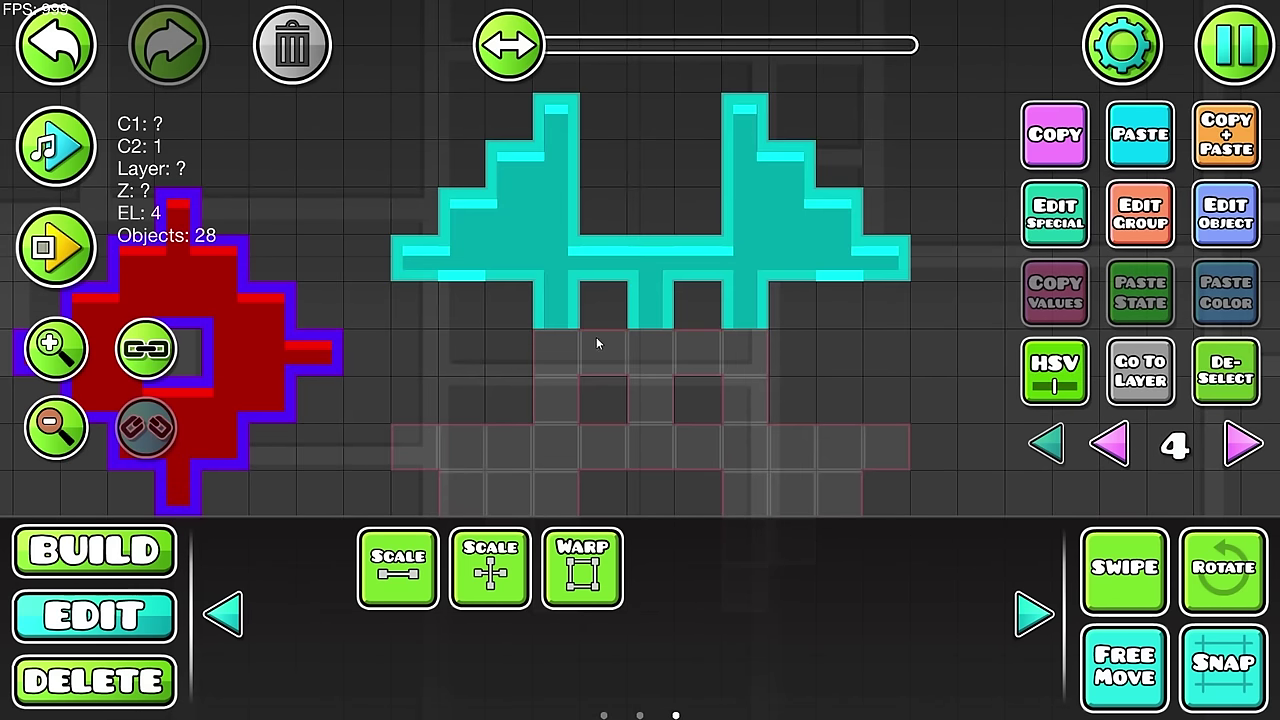
{"action": "key", "text": "alt+e"}
{"action": "left_click_drag", "start_coordinate": [656, 263], "coordinate": [655, 506]}
{"action": "key", "text": "s"}
{"action": "key", "text": "s"}
{"action": "left_click_drag", "start_coordinate": [913, 301], "coordinate": [943, 58]}
{"action": "left_click_drag", "start_coordinate": [780, 262], "coordinate": [824, 492]}
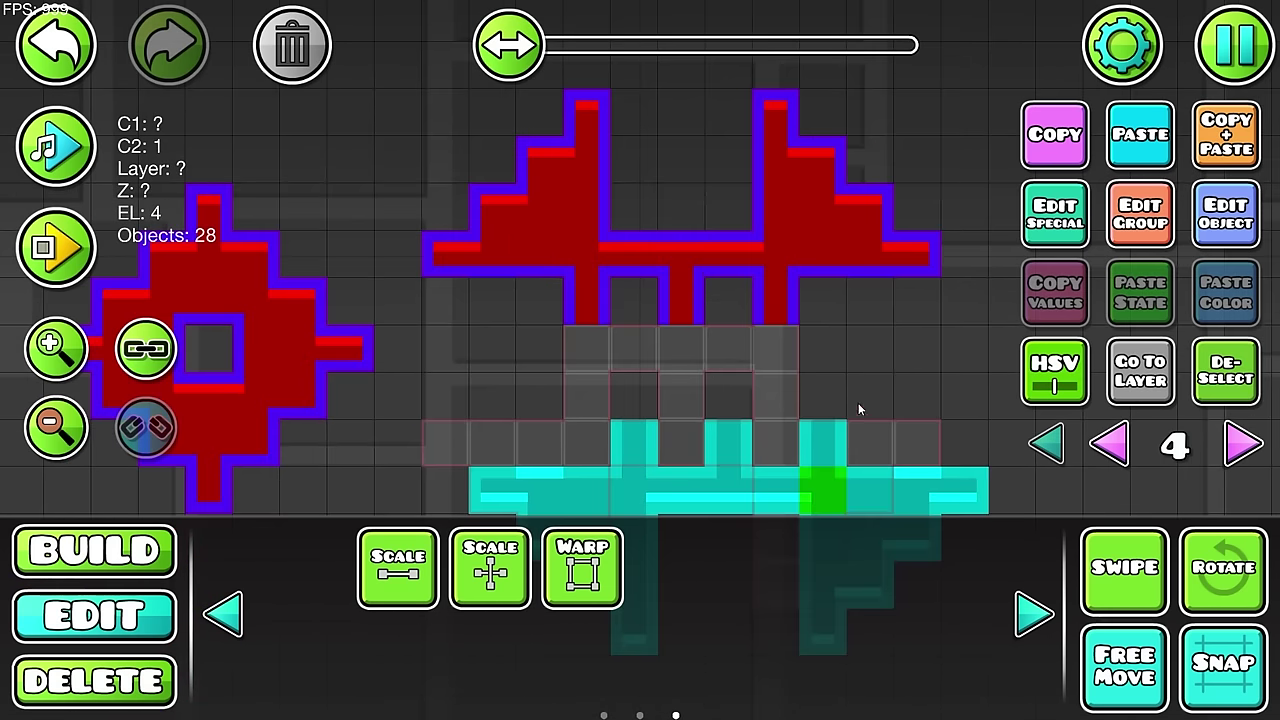
{"action": "left_click_drag", "start_coordinate": [858, 405], "coordinate": [838, 342]}
{"action": "key", "text": "a"}
{"action": "key", "text": "w"}
{"action": "left_click", "coordinate": [1198, 390]}
{"action": "key", "text": "ctrl+z"}
{"action": "left_click", "coordinate": [292, 61]}
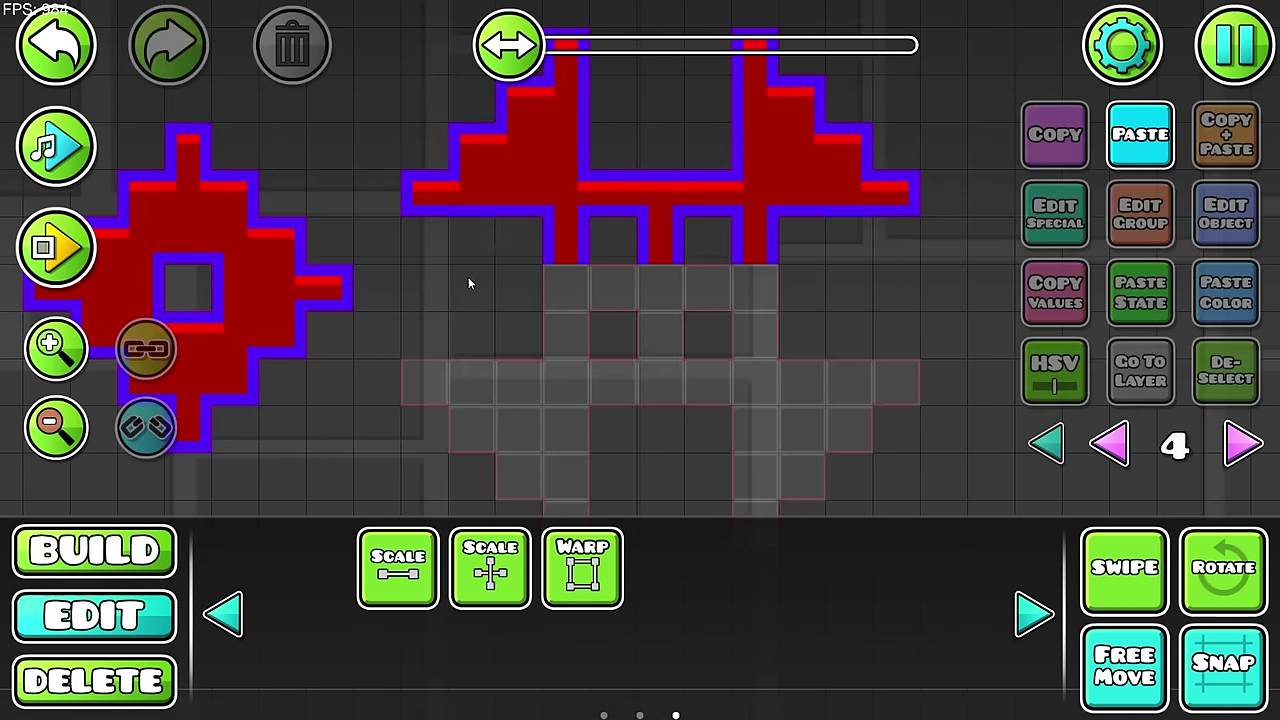
Step: Fill the three lower leg cells beneath the empty crossbar row with blocks bordered on both sides
{"action": "left_click_drag", "start_coordinate": [526, 259], "coordinate": [538, 310]}
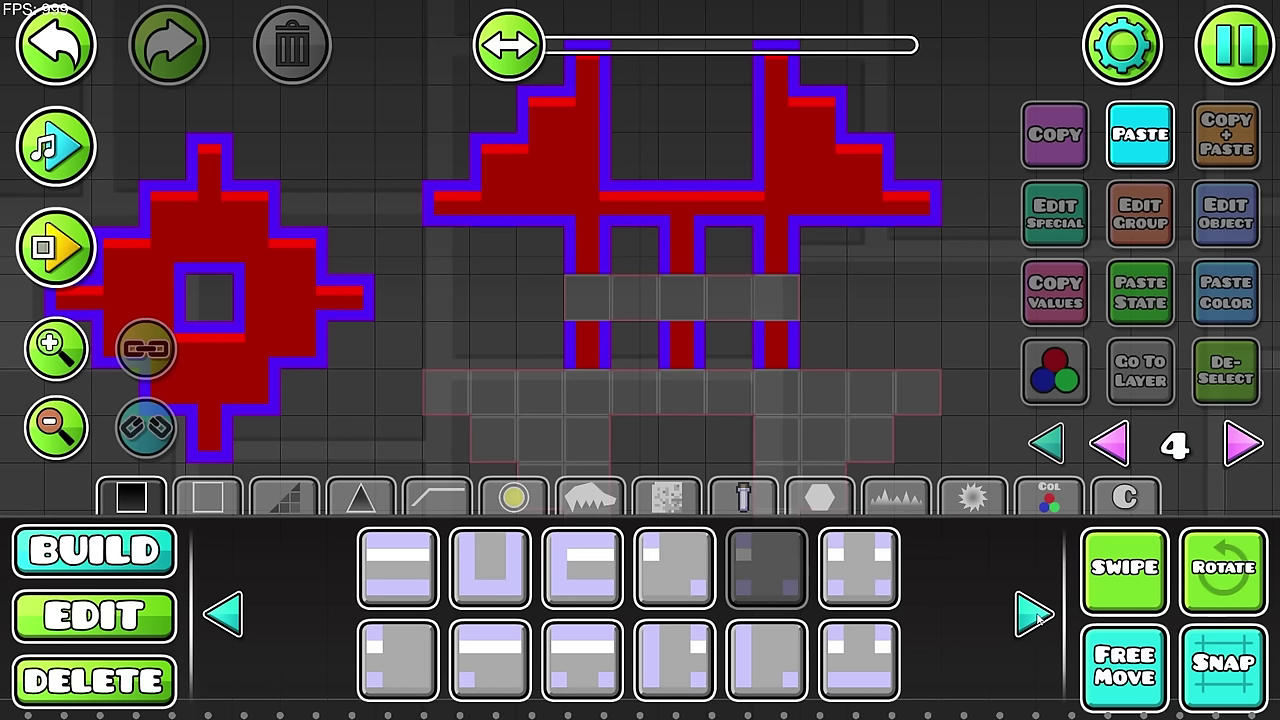
{"action": "left_click", "coordinate": [1034, 614]}
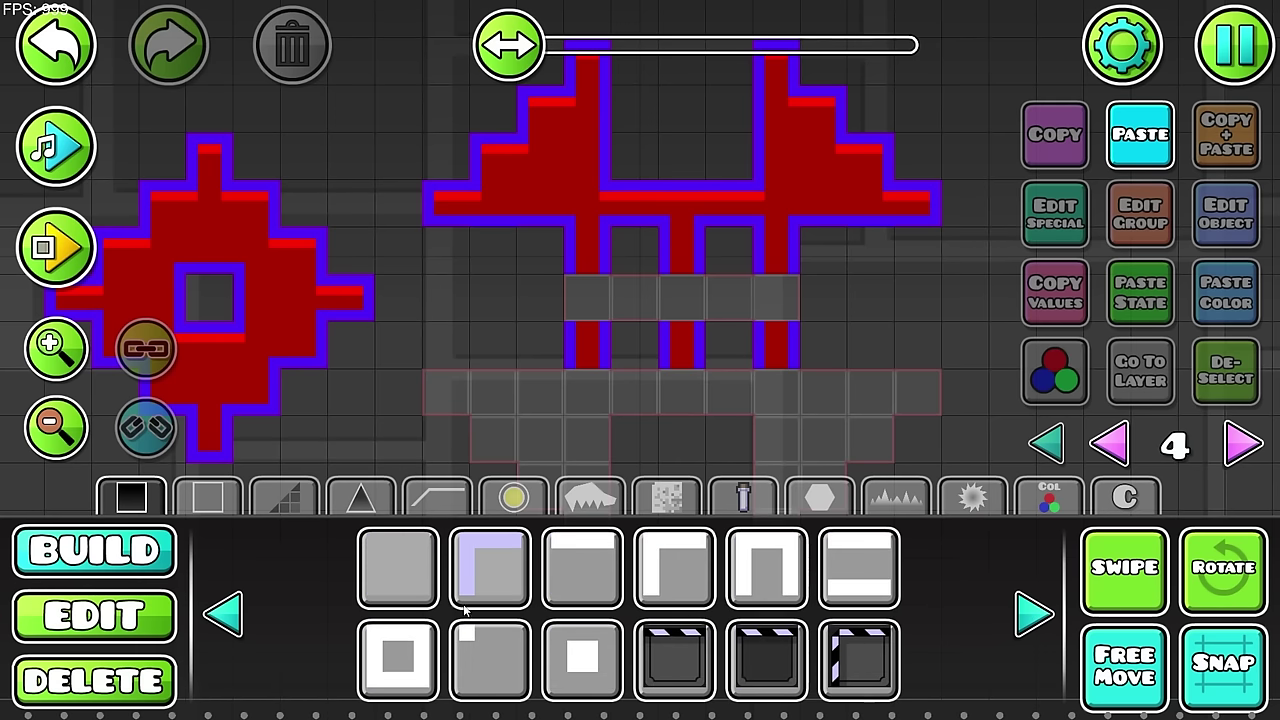
{"action": "left_click", "coordinate": [1034, 614]}
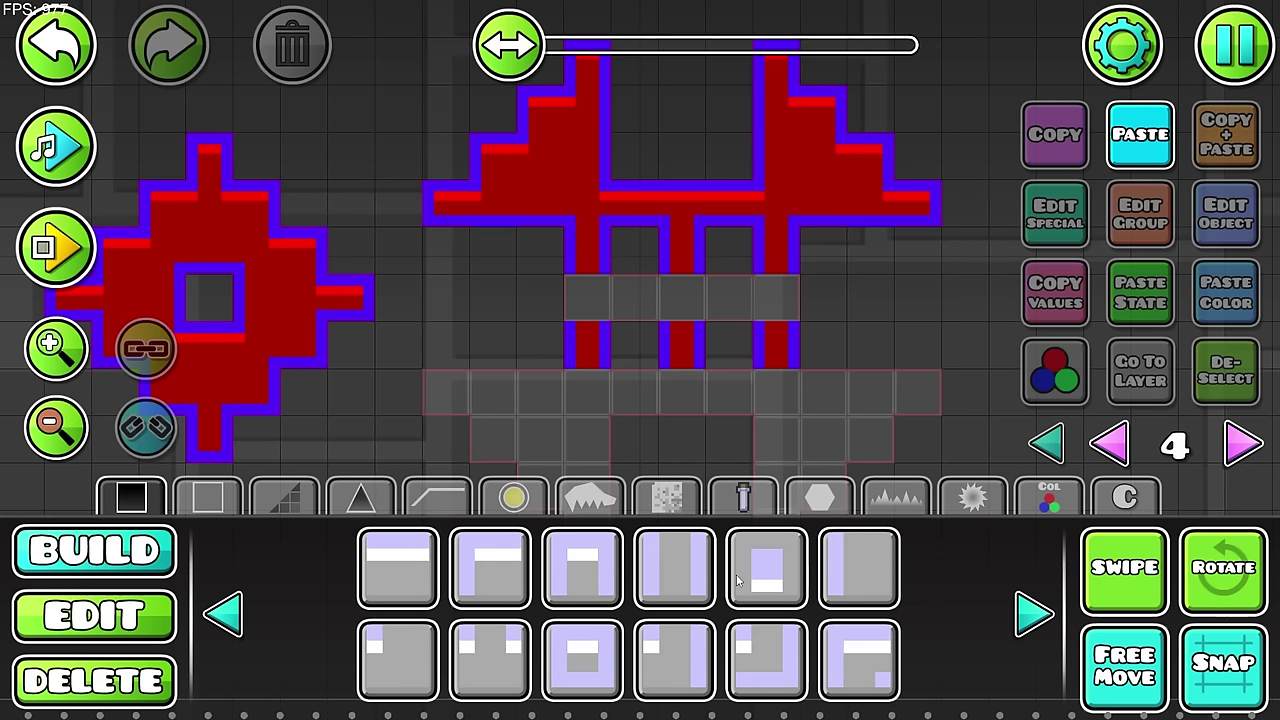
{"action": "left_click", "coordinate": [688, 640]}
{"action": "left_click", "coordinate": [776, 297]}
{"action": "left_click", "coordinate": [560, 297]}
{"action": "key", "text": "alt+q"}
{"action": "key", "text": "d"}
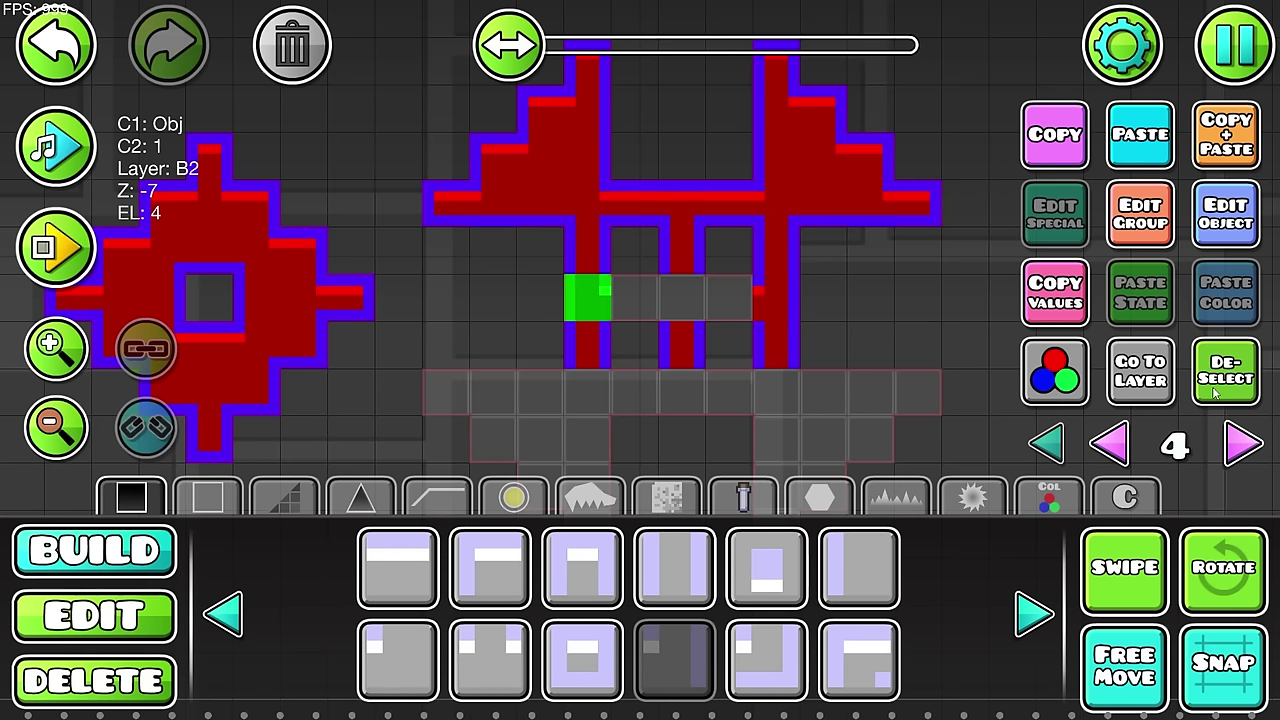
{"action": "left_click", "coordinate": [1034, 611]}
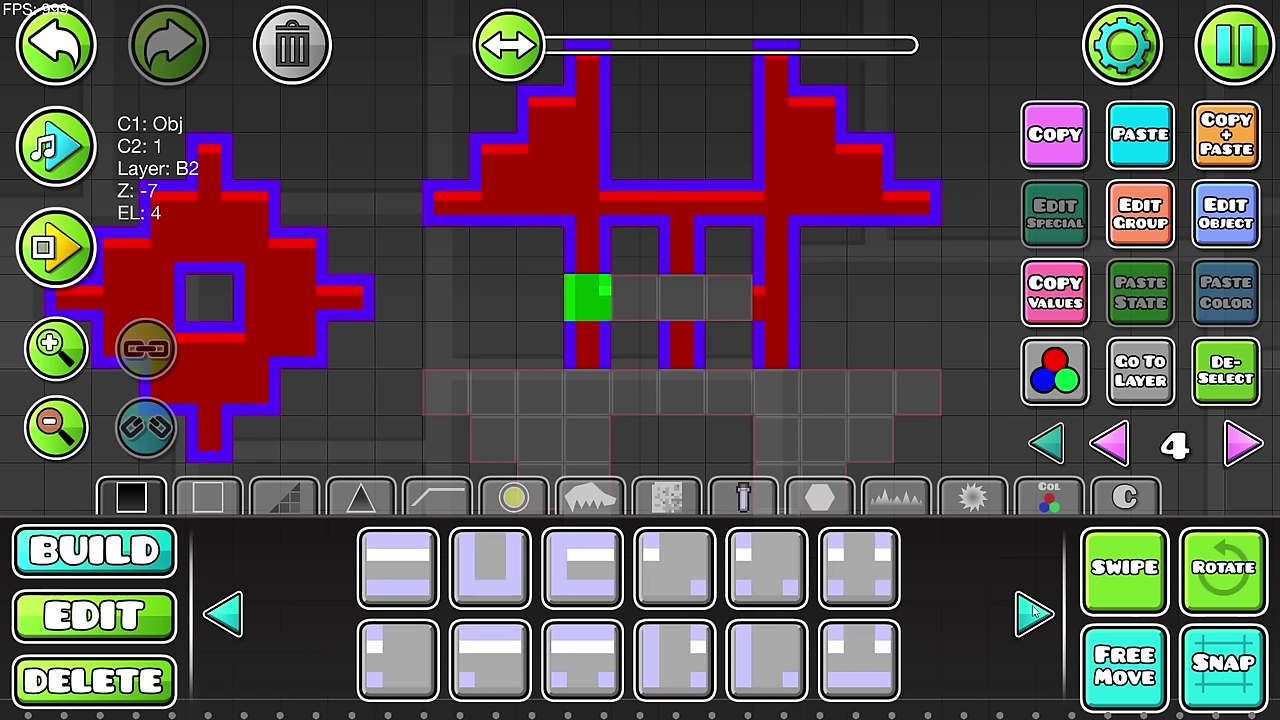
{"action": "left_click", "coordinate": [776, 297], "text": "shift"}
{"action": "key", "text": "Delete"}
Step: Place the left-bordered block with two right notches at the crossbar's left end and a horizontally flipped copy at its right end
{"action": "left_click", "coordinate": [658, 643]}
{"action": "left_click", "coordinate": [604, 292]}
{"action": "left_click", "coordinate": [1204, 155]}
{"action": "key", "text": "alt+q"}
{"action": "key", "text": "d"}
{"action": "key", "text": "d"}
{"action": "key", "text": "d"}
{"action": "key", "text": "d"}
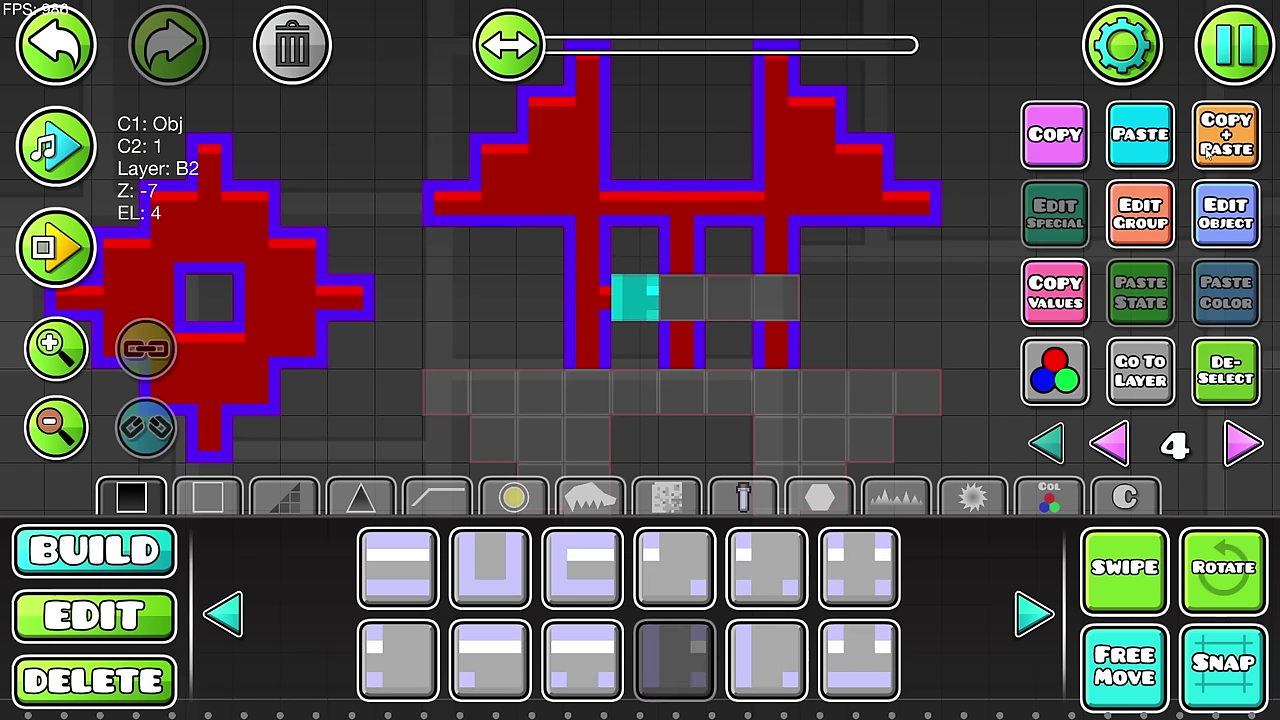
{"action": "left_click", "coordinate": [1213, 388]}
Step: Copy the bridge's top-and-bottom bordered block into the two crossbar cells on either side of the centre cell
{"action": "key", "text": "2"}
{"action": "left_click", "coordinate": [729, 208]}
{"action": "key", "text": "s"}
{"action": "key", "text": "s"}
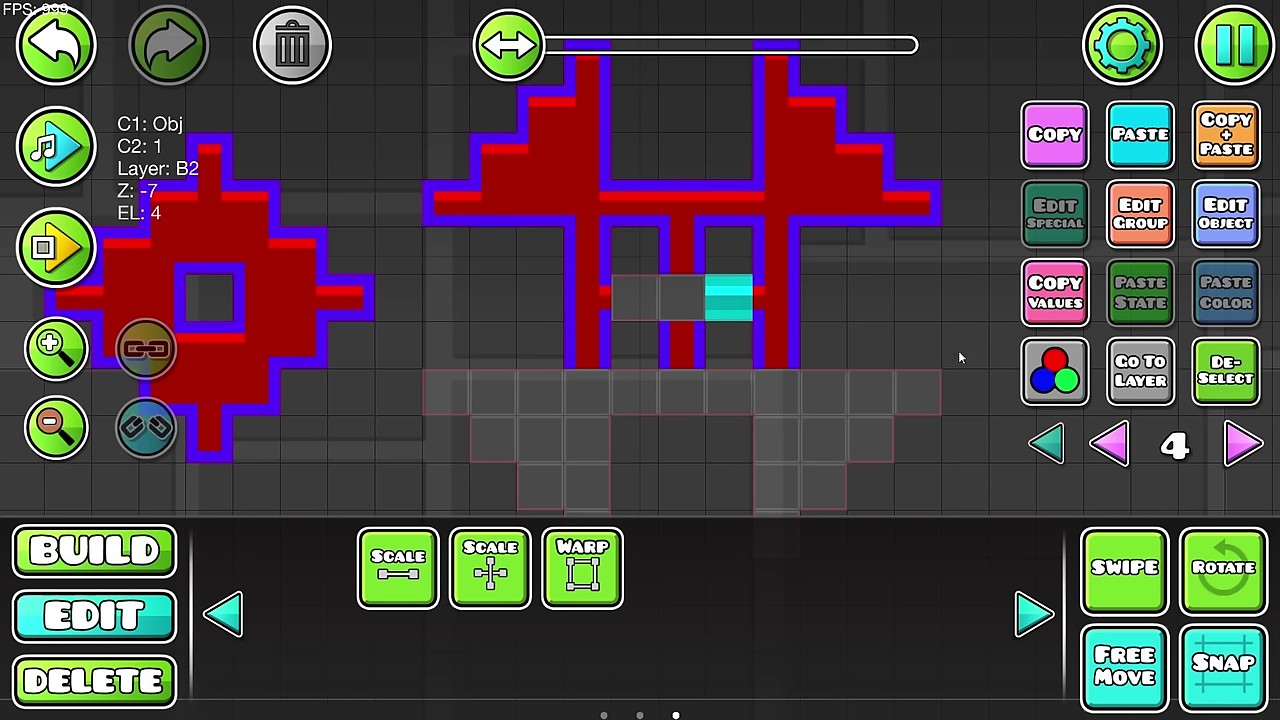
{"action": "key", "text": "a"}
{"action": "key", "text": "a"}
{"action": "left_click", "coordinate": [1197, 392]}
Step: Fill the crossbar's centre cell with the block that has notches in all four corners
{"action": "key", "text": "1"}
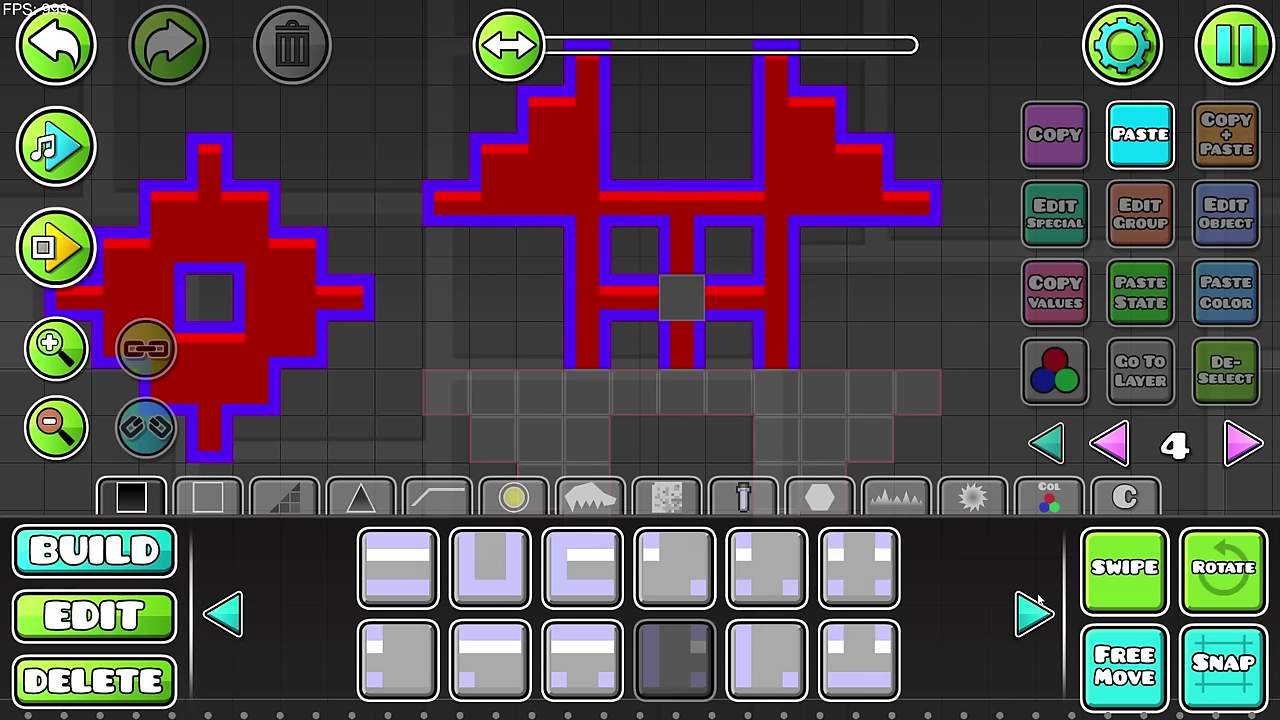
{"action": "left_click", "coordinate": [863, 570]}
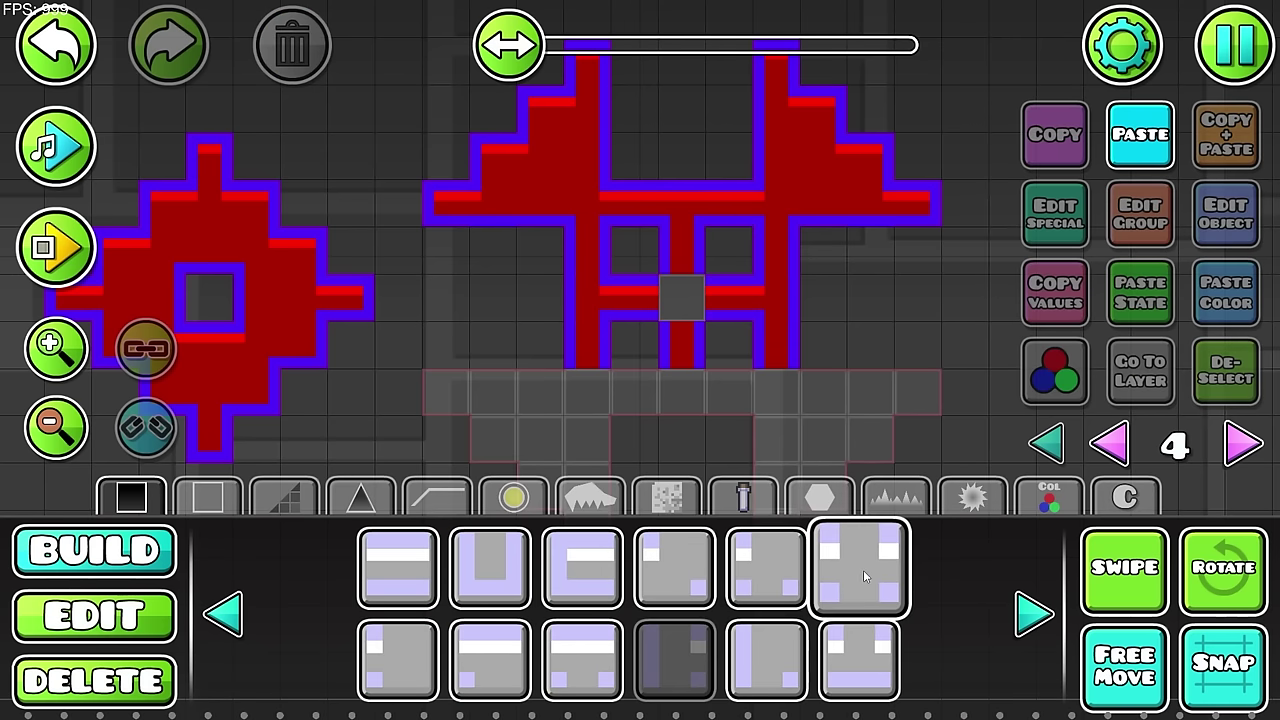
{"action": "left_click", "coordinate": [682, 290]}
{"action": "scroll", "coordinate": [875, 442], "scroll_direction": "up", "scroll_amount": 2}
{"action": "scroll", "coordinate": [875, 442], "scroll_direction": "down", "scroll_amount": 2}
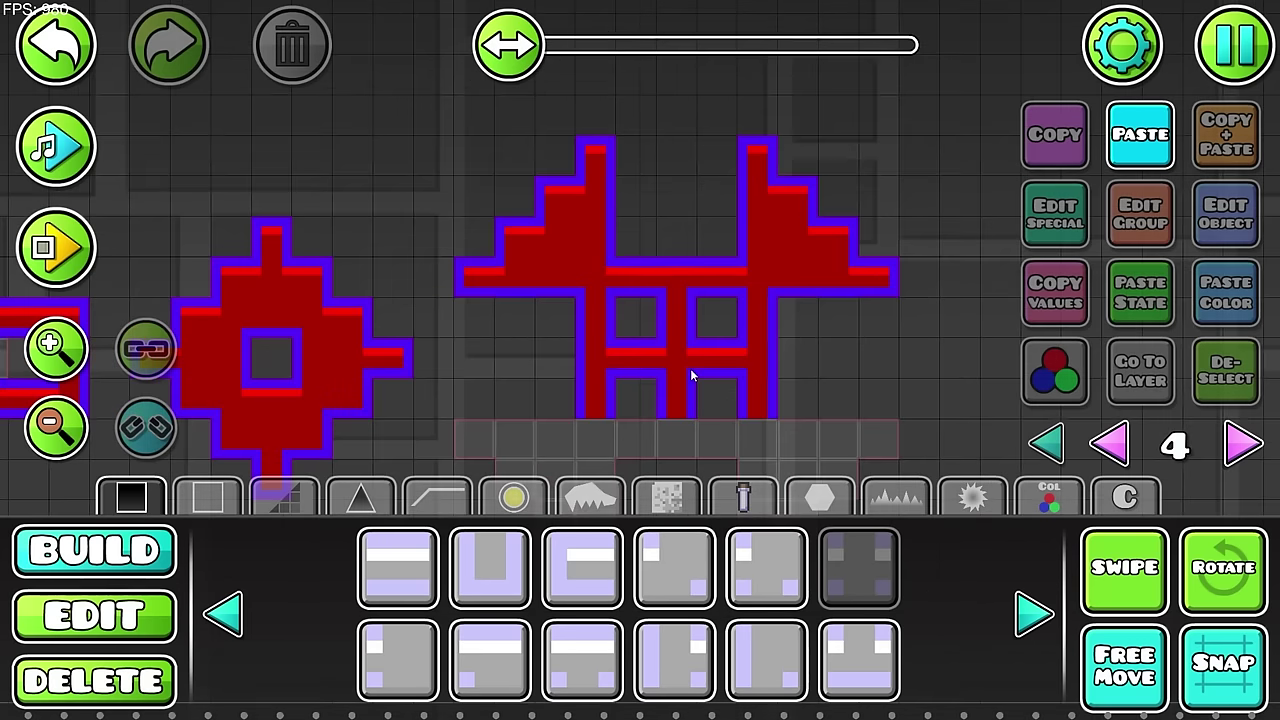
Step: Fill the second and third cells of the wide row below the legs with the block bordered along top and bottom
{"action": "left_click_drag", "start_coordinate": [928, 395], "coordinate": [924, 347]}
{"action": "left_click", "coordinate": [400, 568]}
{"action": "left_click", "coordinate": [522, 390]}
{"action": "left_click", "coordinate": [545, 390]}
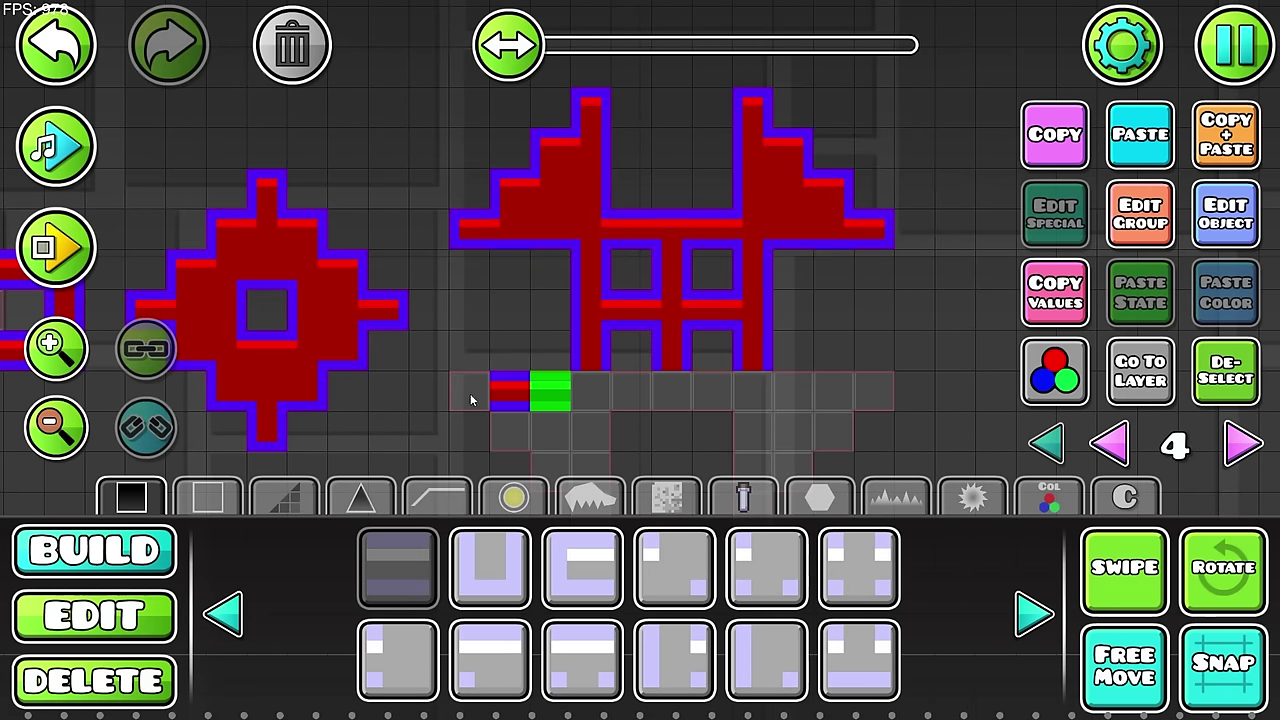
Step: Cap the left tip of the wide lower row with the block bordered on its top, left and bottom sides
{"action": "scroll", "coordinate": [466, 400], "scroll_direction": "up", "scroll_amount": 2}
{"action": "left_click", "coordinate": [220, 624]}
{"action": "left_click", "coordinate": [604, 567]}
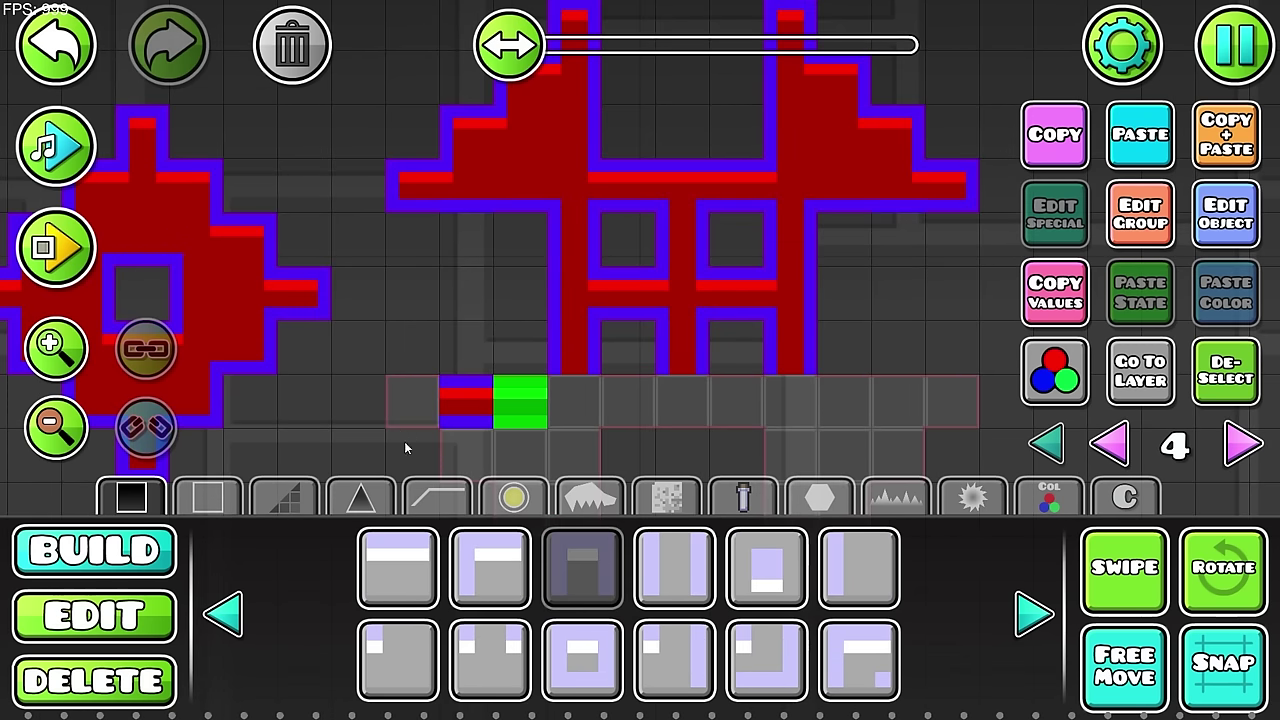
{"action": "left_click", "coordinate": [1030, 614]}
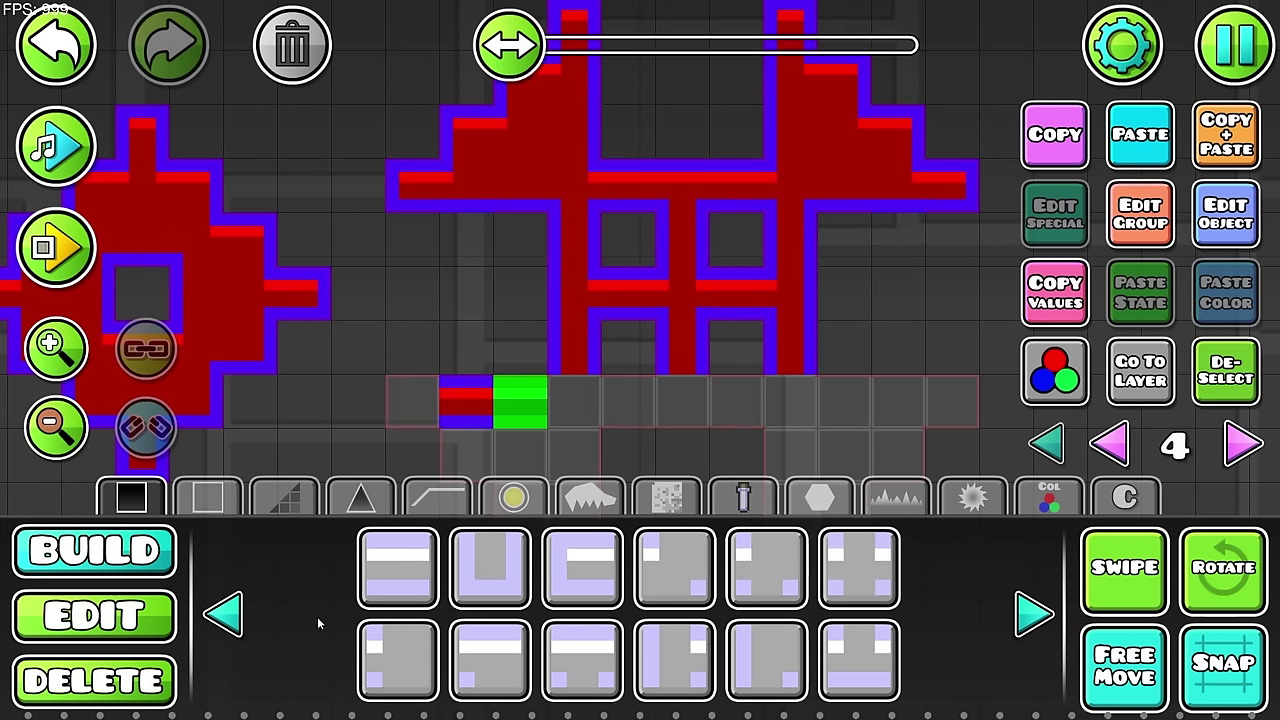
{"action": "left_click", "coordinate": [574, 583]}
{"action": "left_click", "coordinate": [425, 415]}
{"action": "left_click_drag", "start_coordinate": [621, 376], "coordinate": [582, 307]}
{"action": "key", "text": "2"}
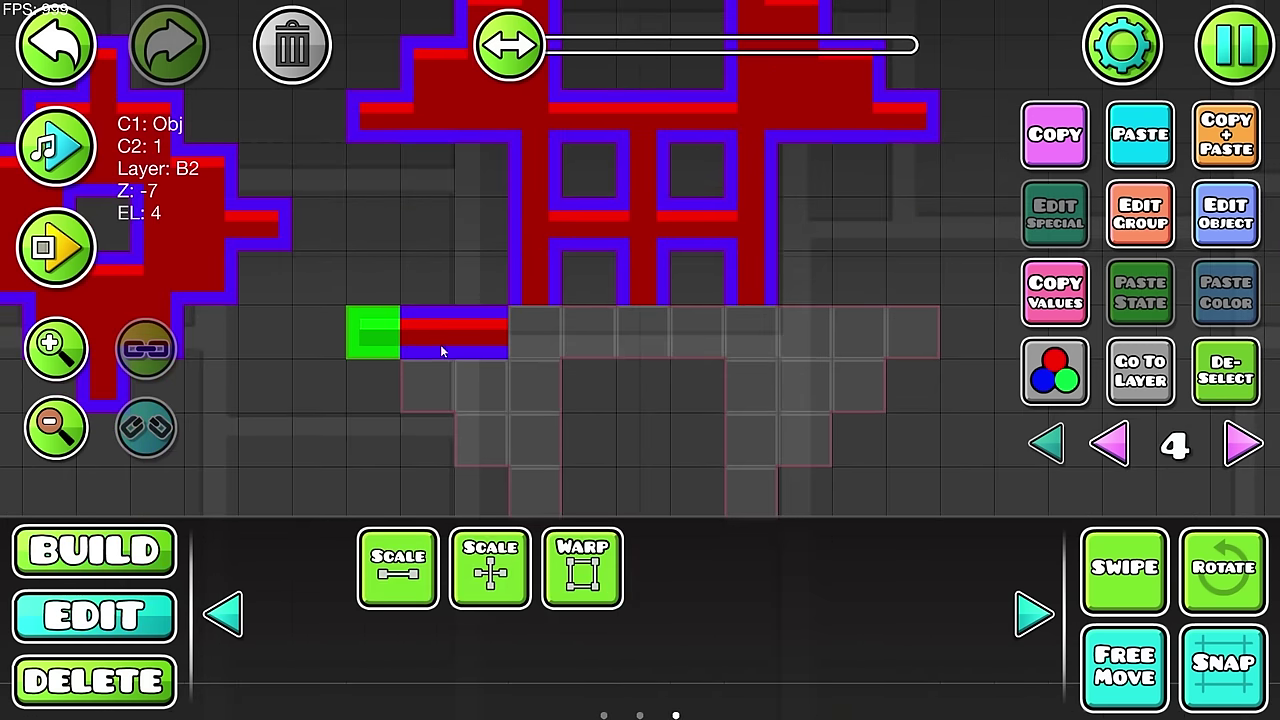